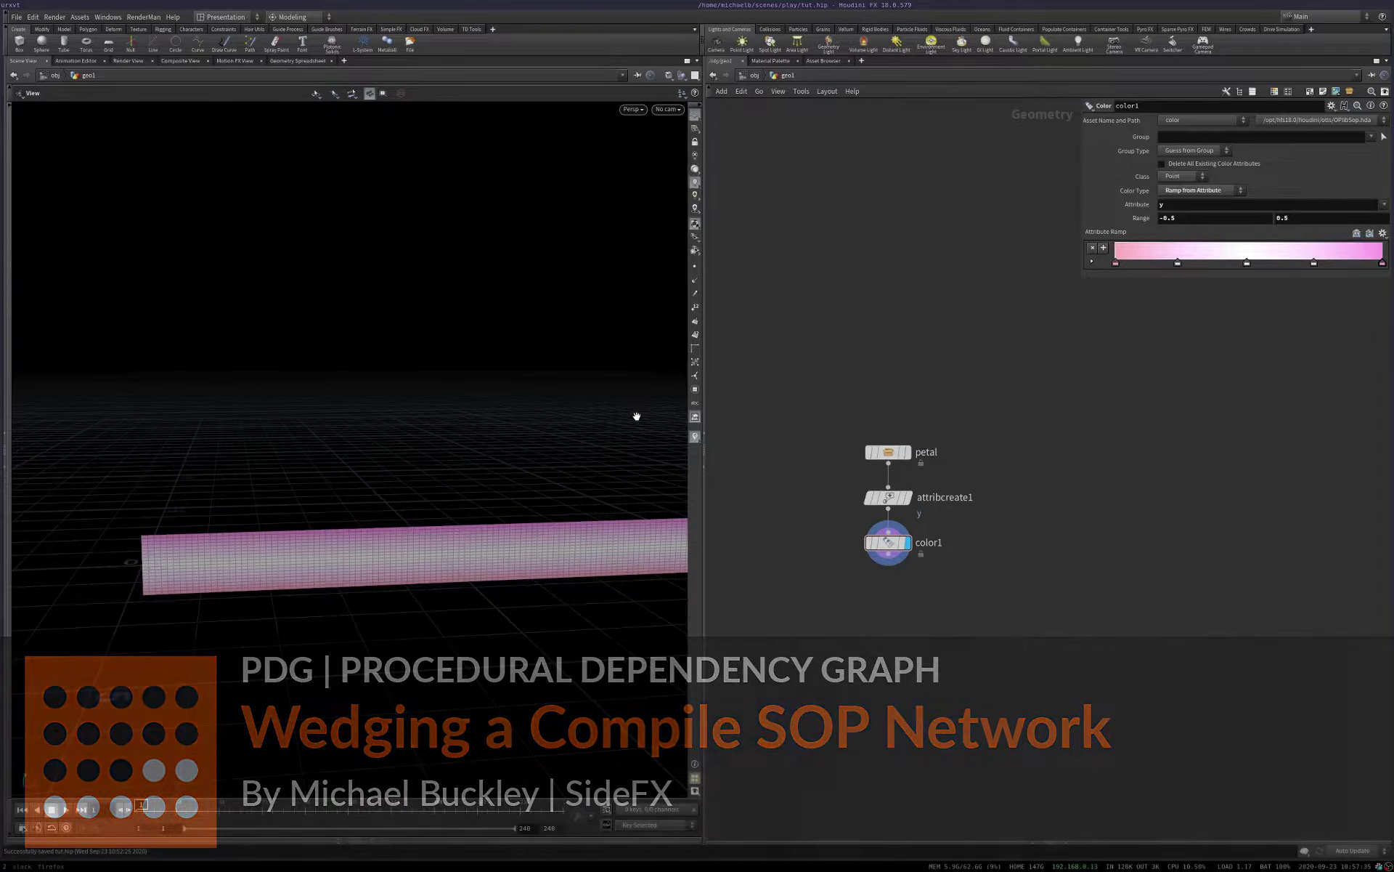
Step: Reposition the node network and orbit the viewport around the pink tube
middle_drag(899, 661, 908, 589)
drag(410, 526, 311, 529)
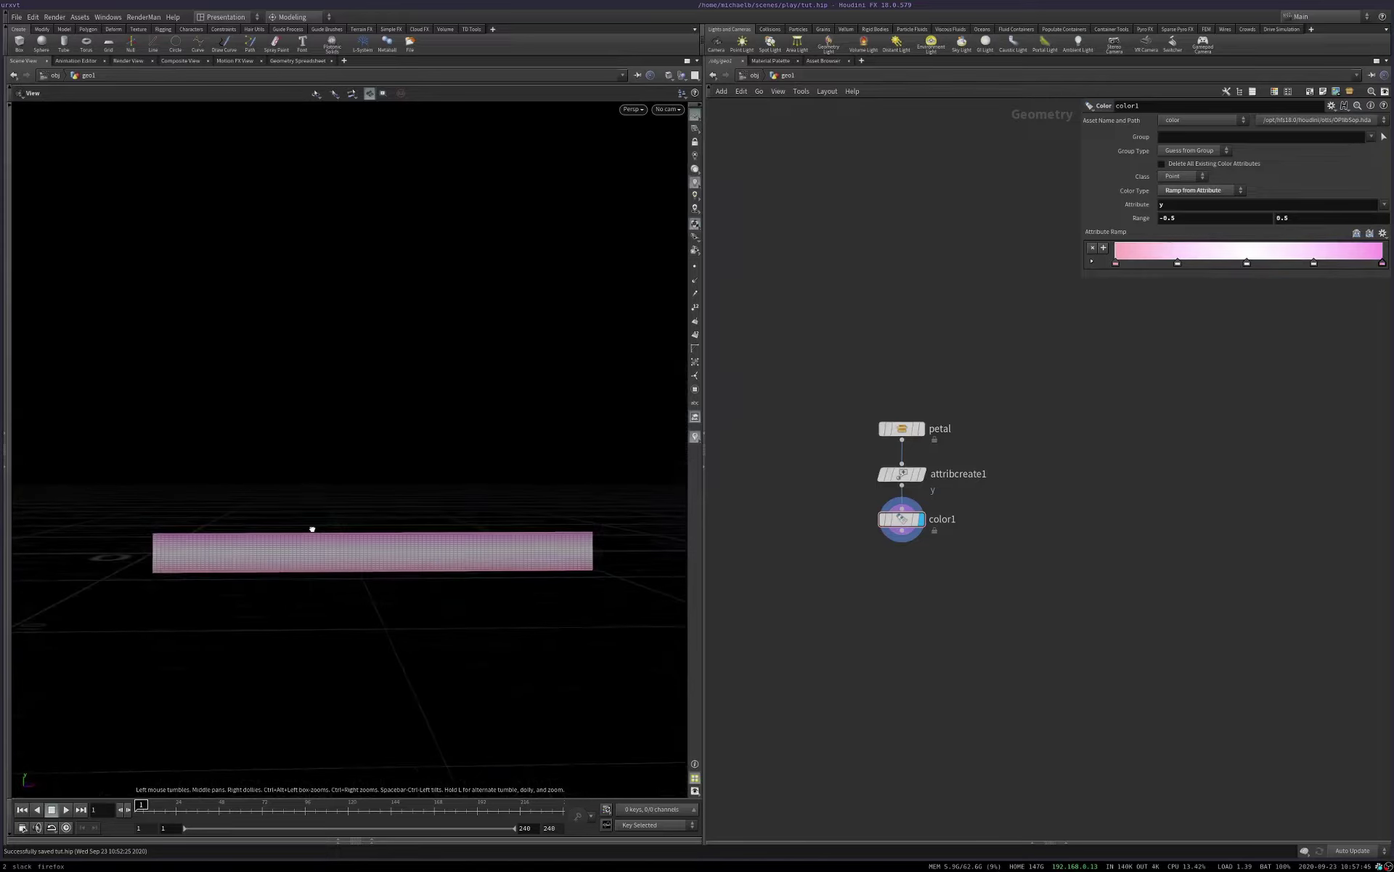
right_drag(274, 529, 306, 568)
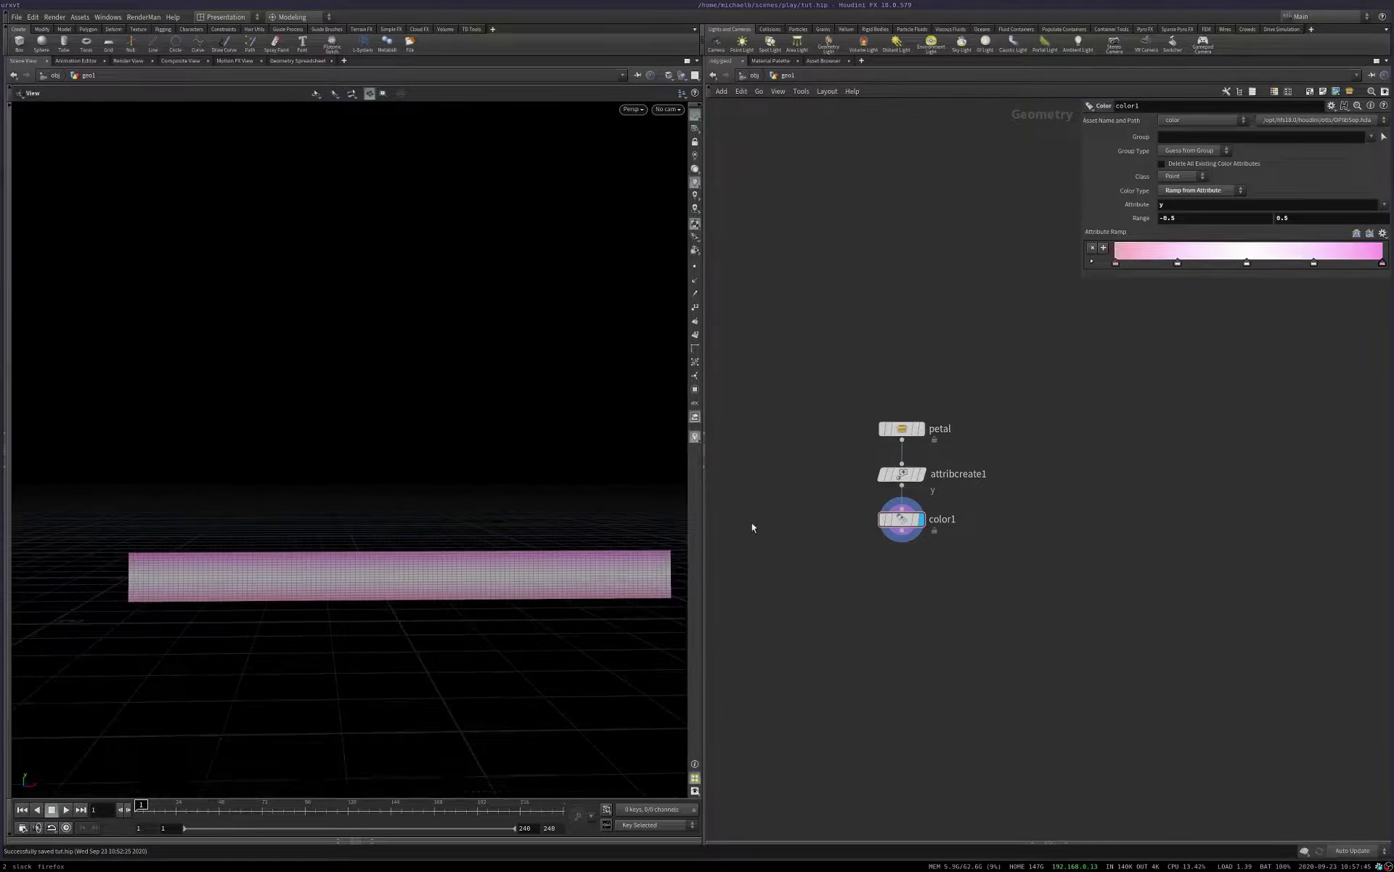
drag(451, 532, 433, 548)
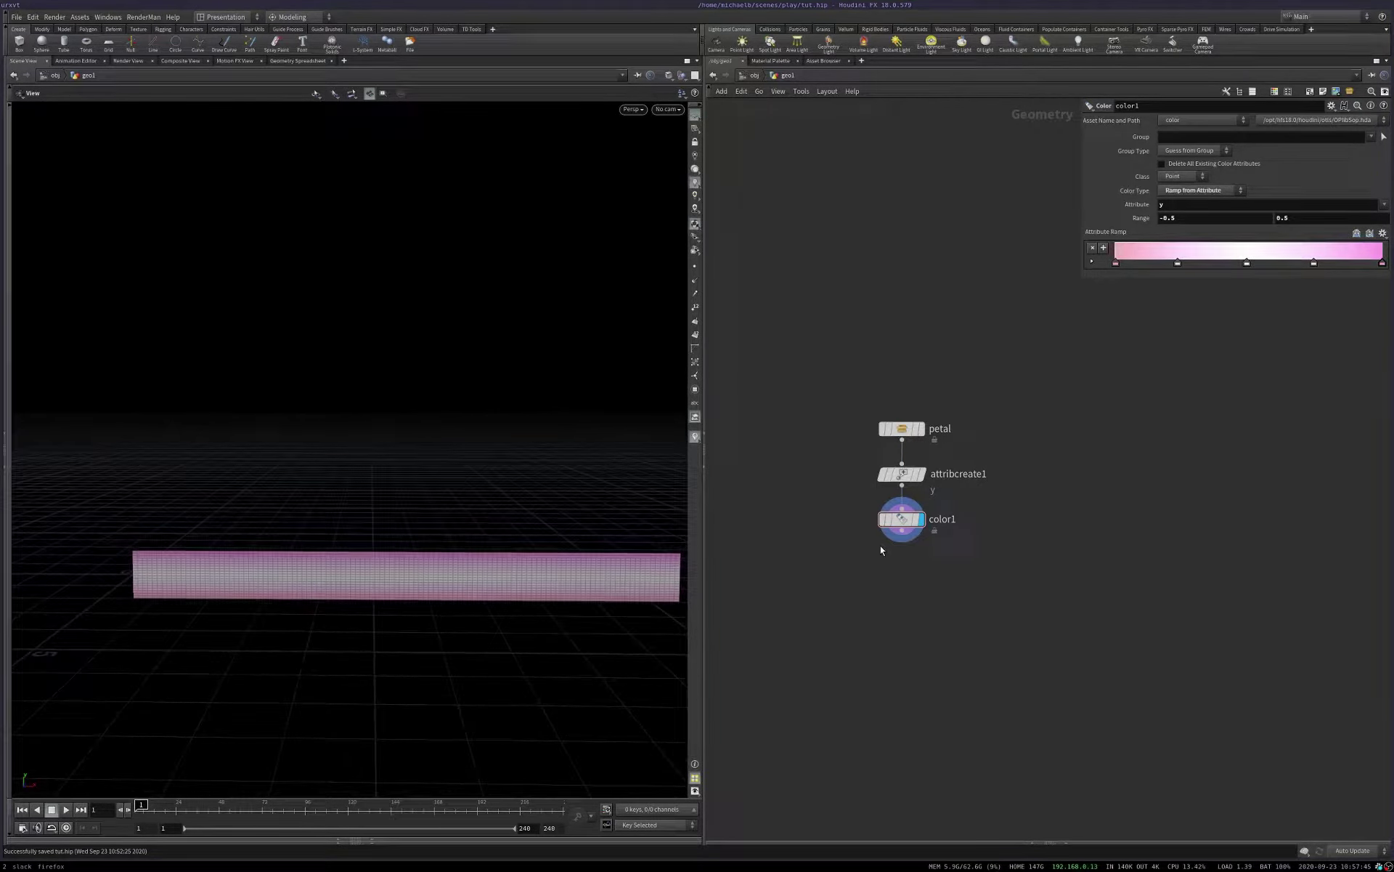
Step: Review the petals.png reference render in MPlay, then close it
key(alt+Tab)
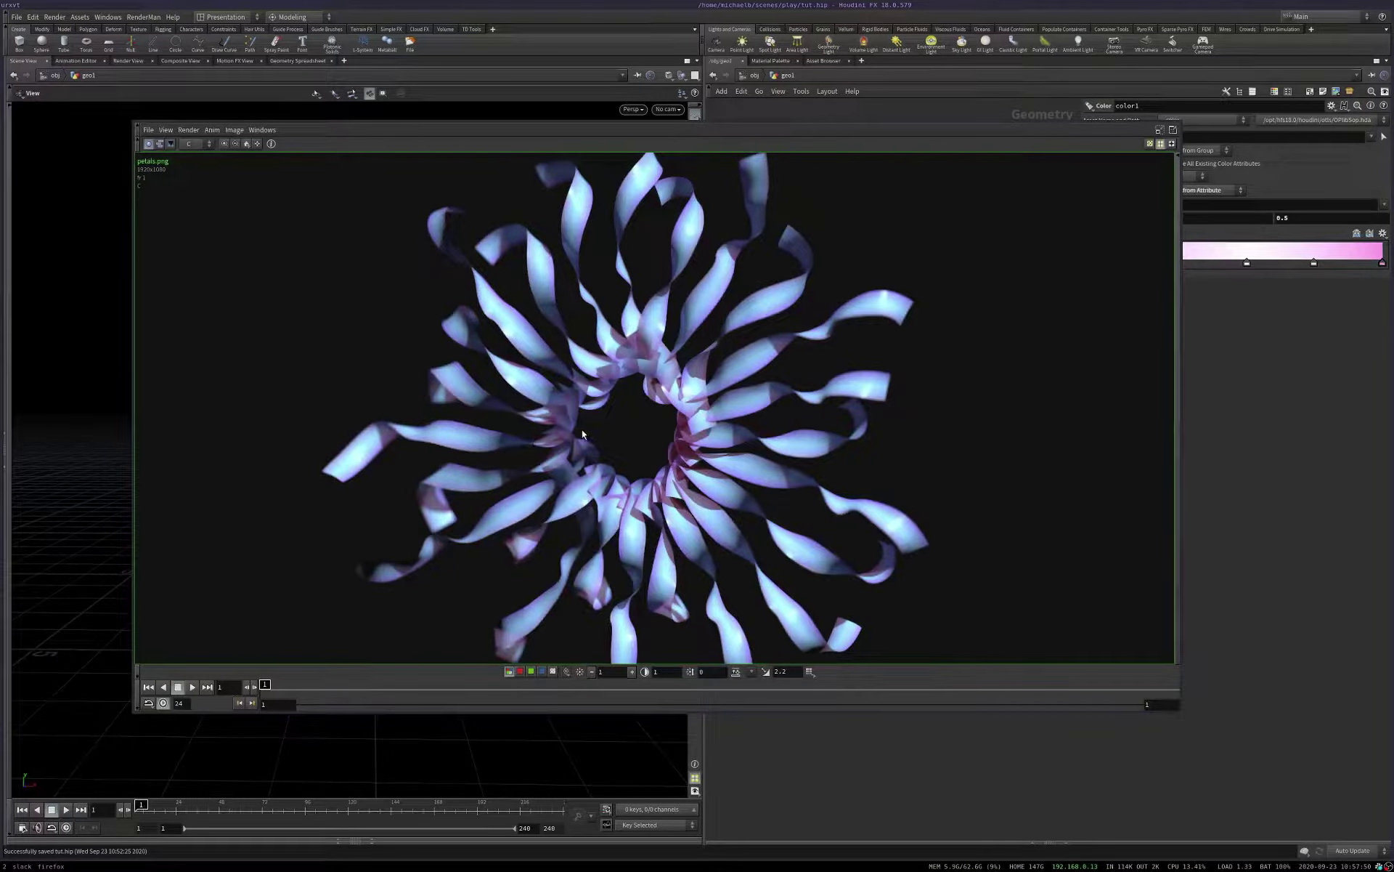
mouse_move(582, 430)
alt+mouse_down()
mouse_move(900, 436)
mouse_move(562, 447)
alt+mouse_up()
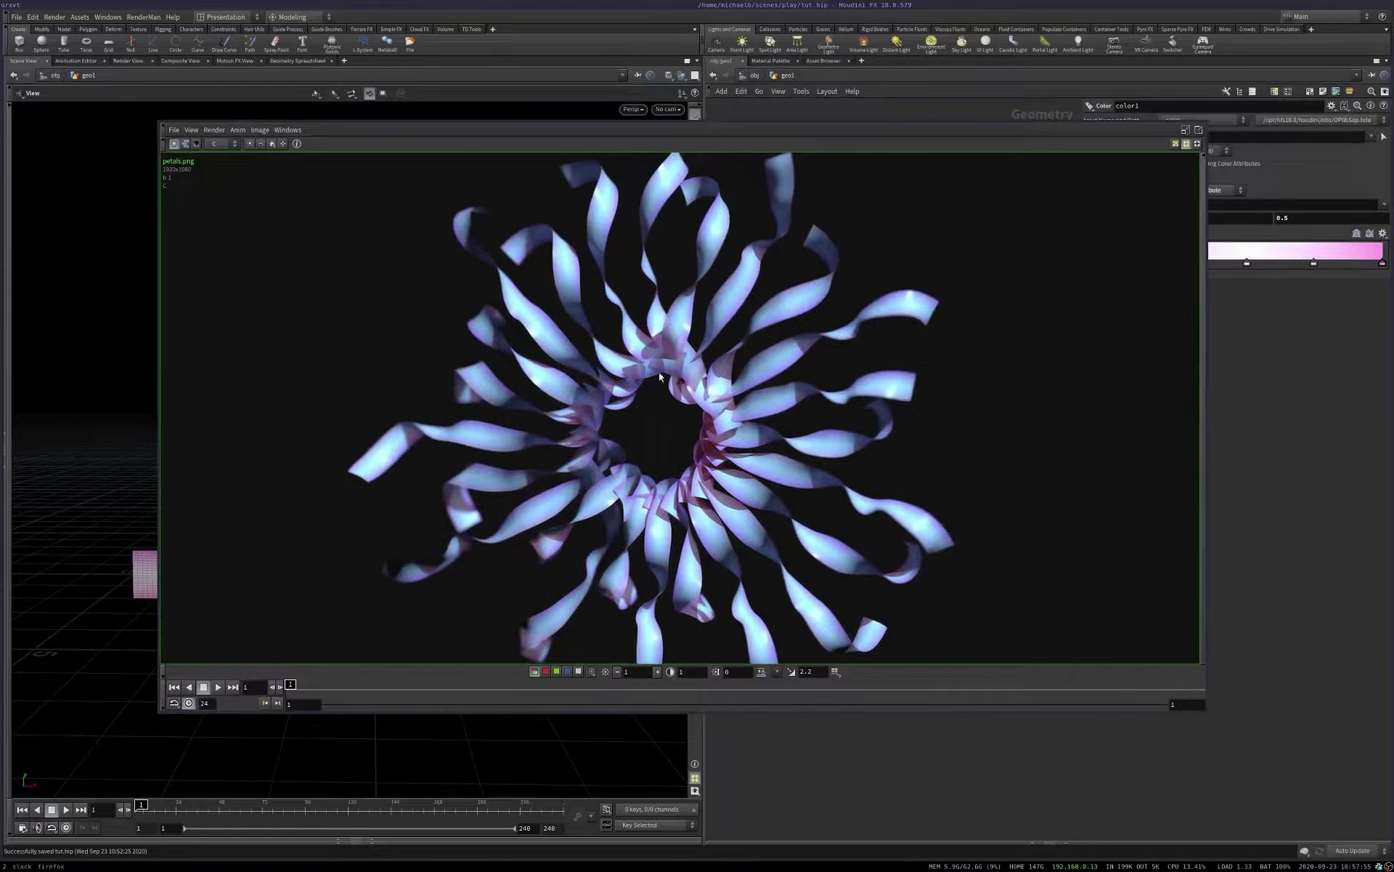
mouse_move(646, 472)
alt+mouse_down()
mouse_move(637, 455)
mouse_move(613, 454)
mouse_move(627, 461)
alt+mouse_up()
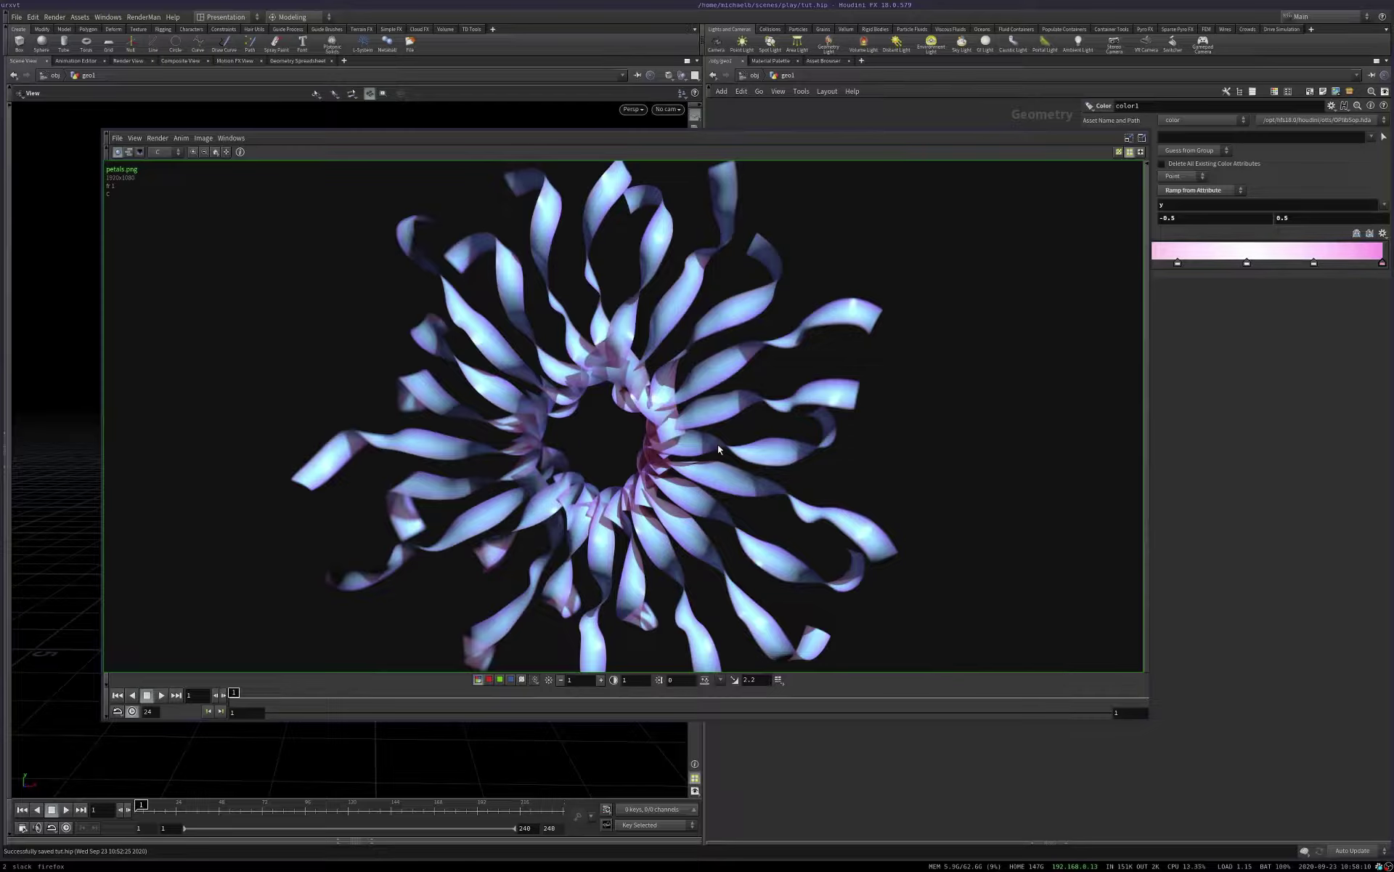
key(Escape)
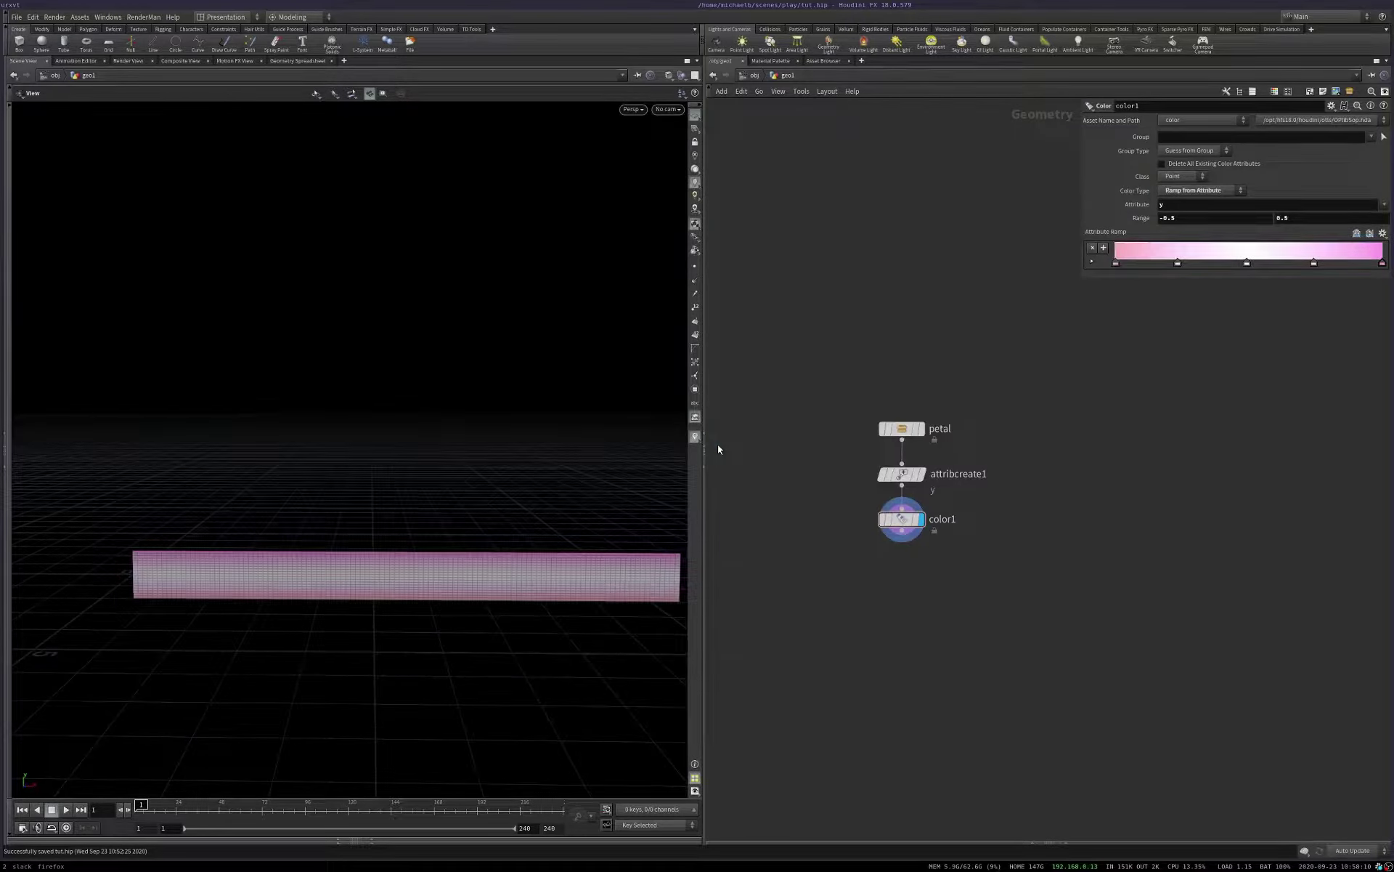
Step: Take another brief look at petals.png and tilt the view of the pink strip
drag(457, 549, 404, 560)
key(alt+Tab)
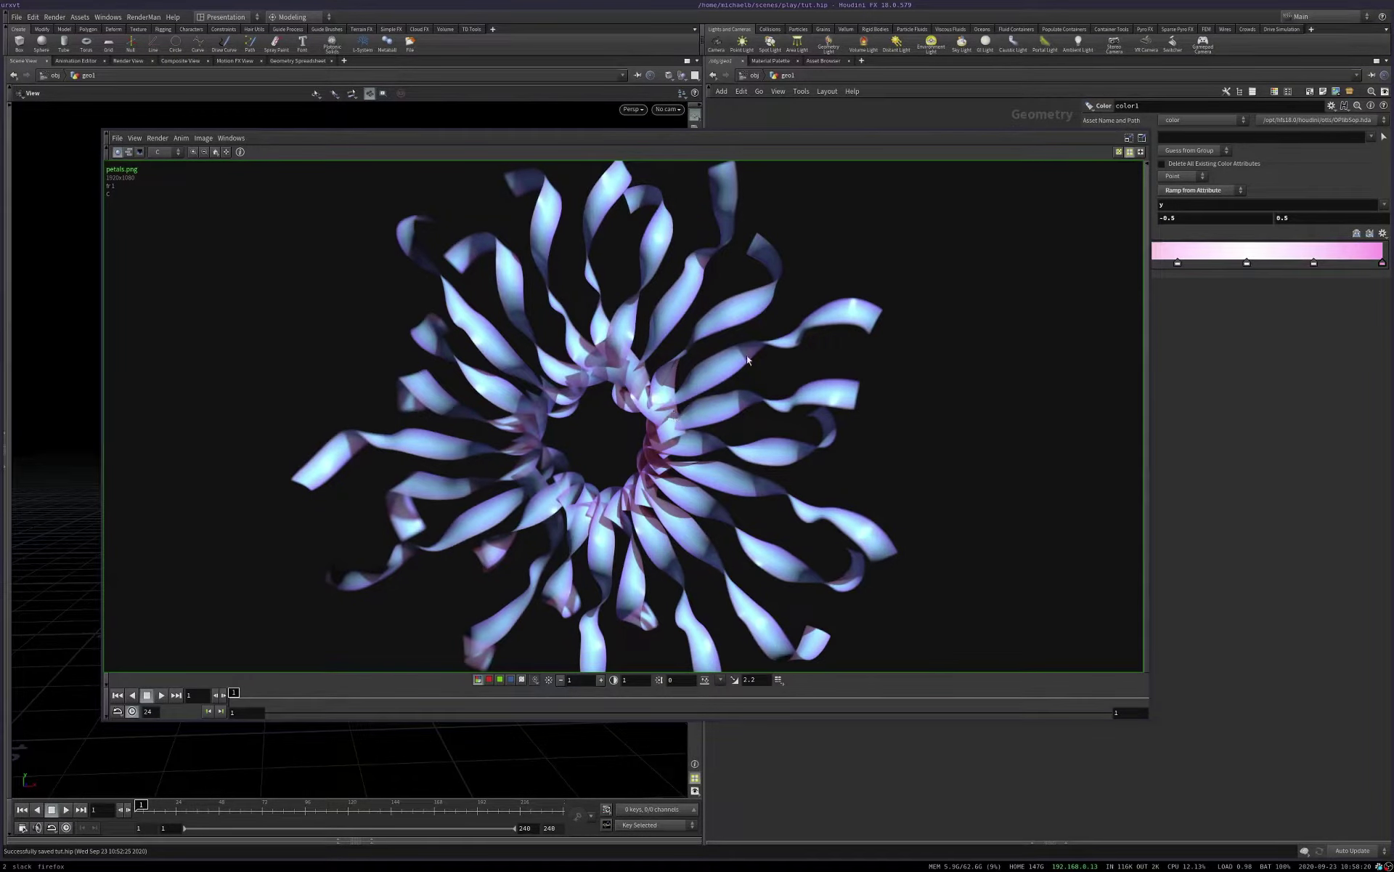
key(alt+Tab)
drag(641, 383, 295, 534)
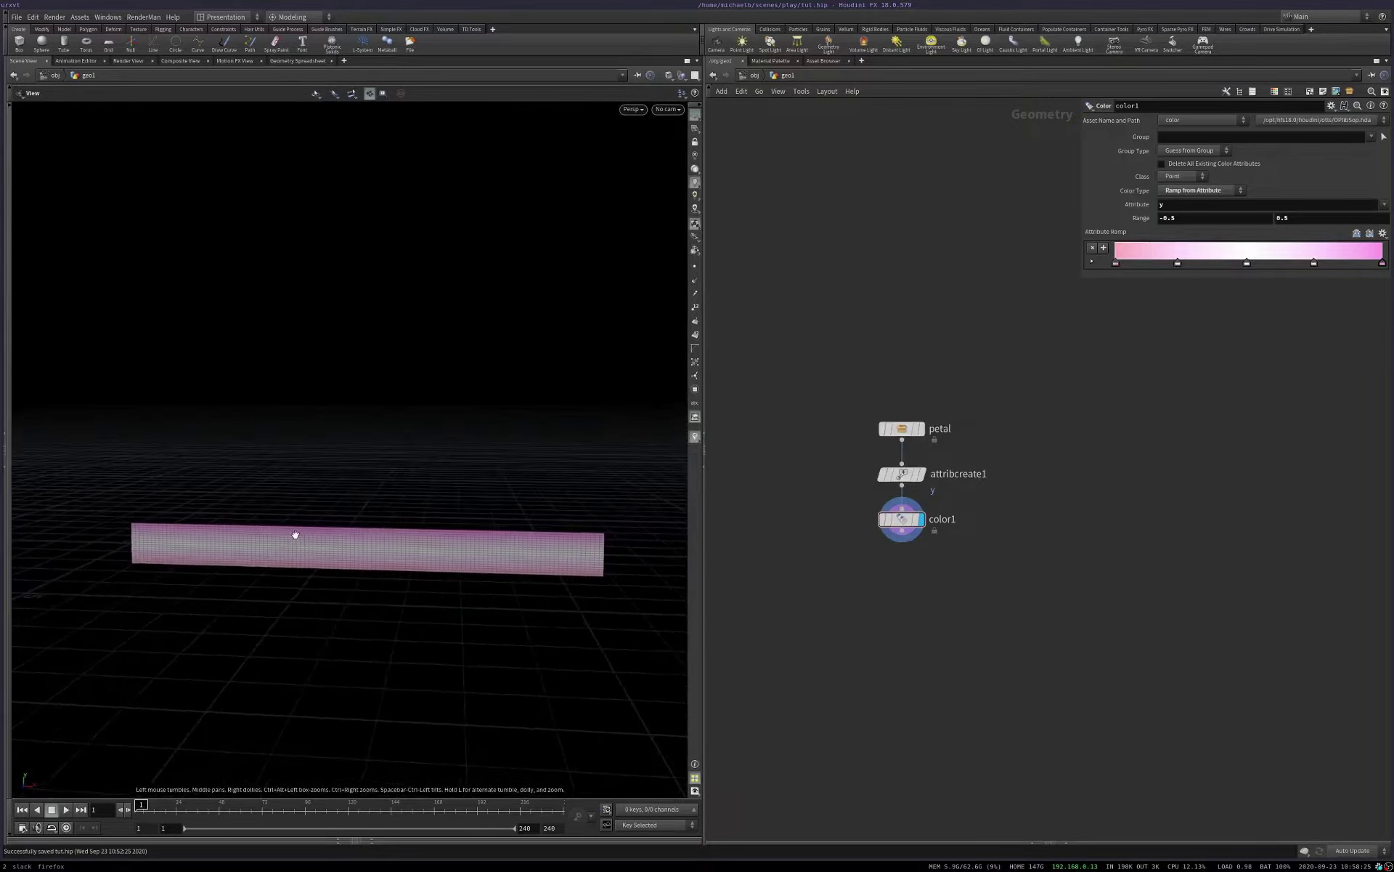
Step: Add a Twist node below color1, capture along the strip, twisting it 341.406
key(Tab)
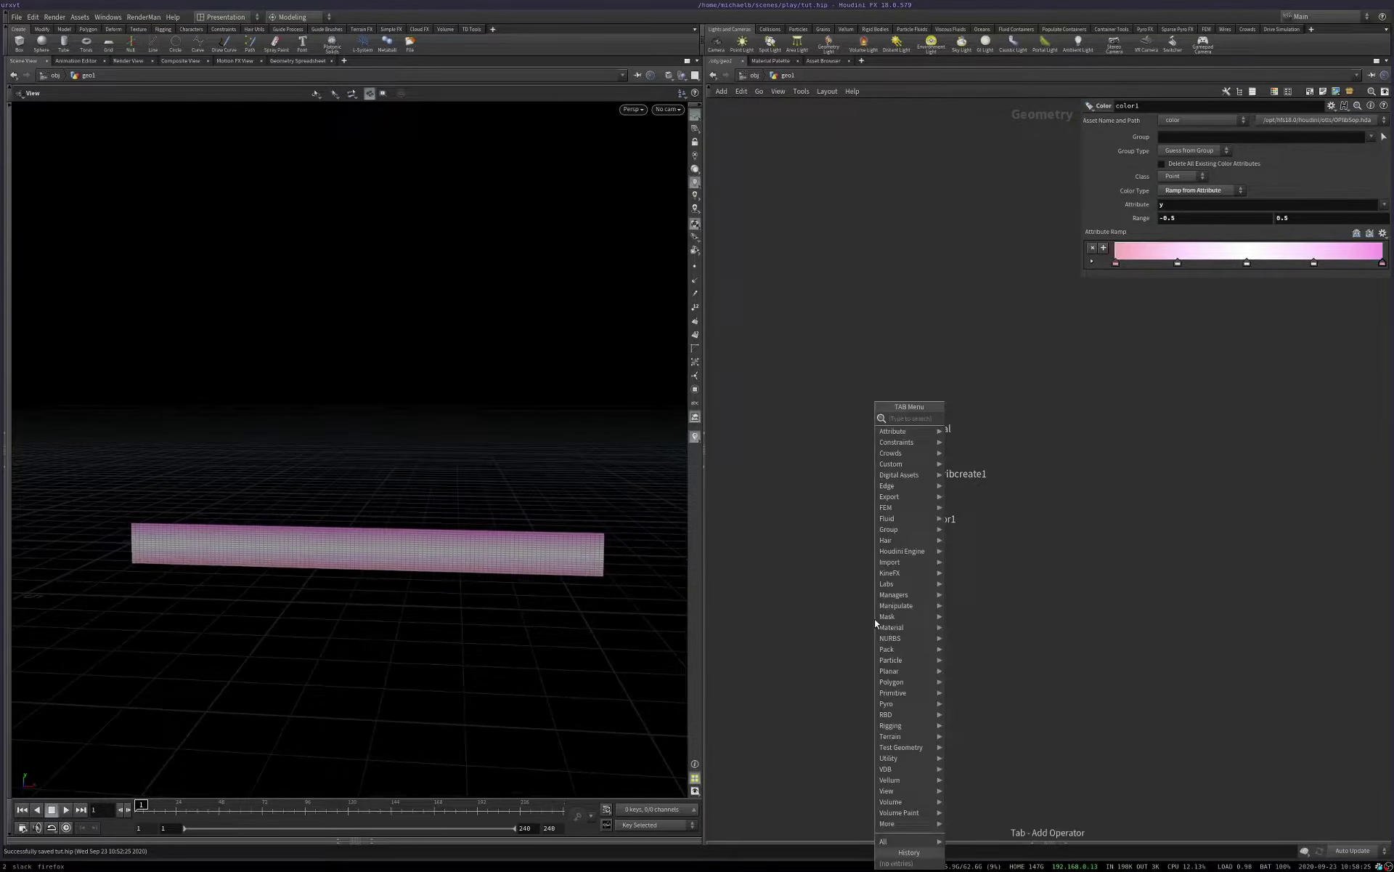
text(twis)
key(Return)
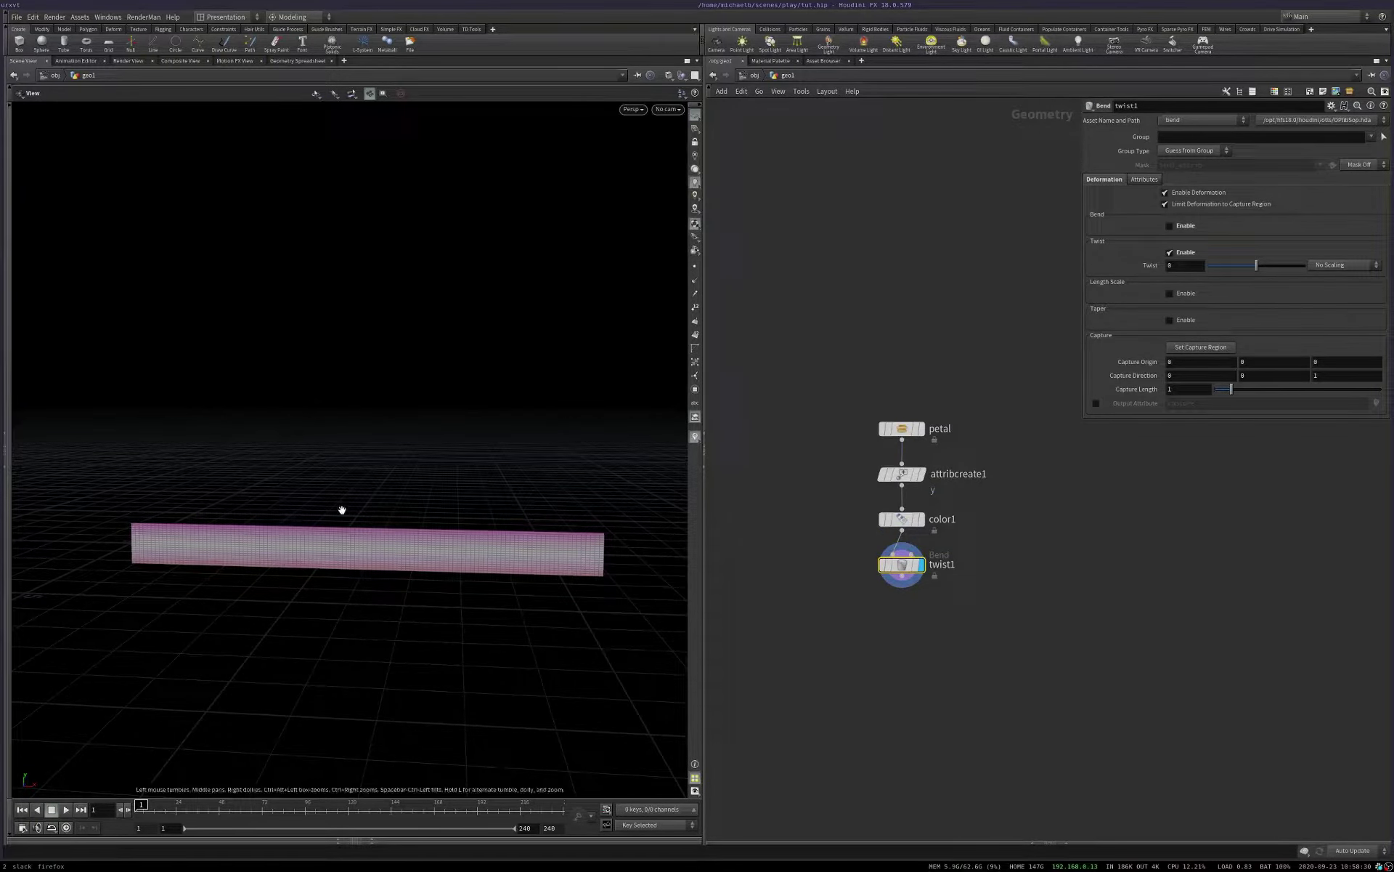
drag(280, 520, 344, 571)
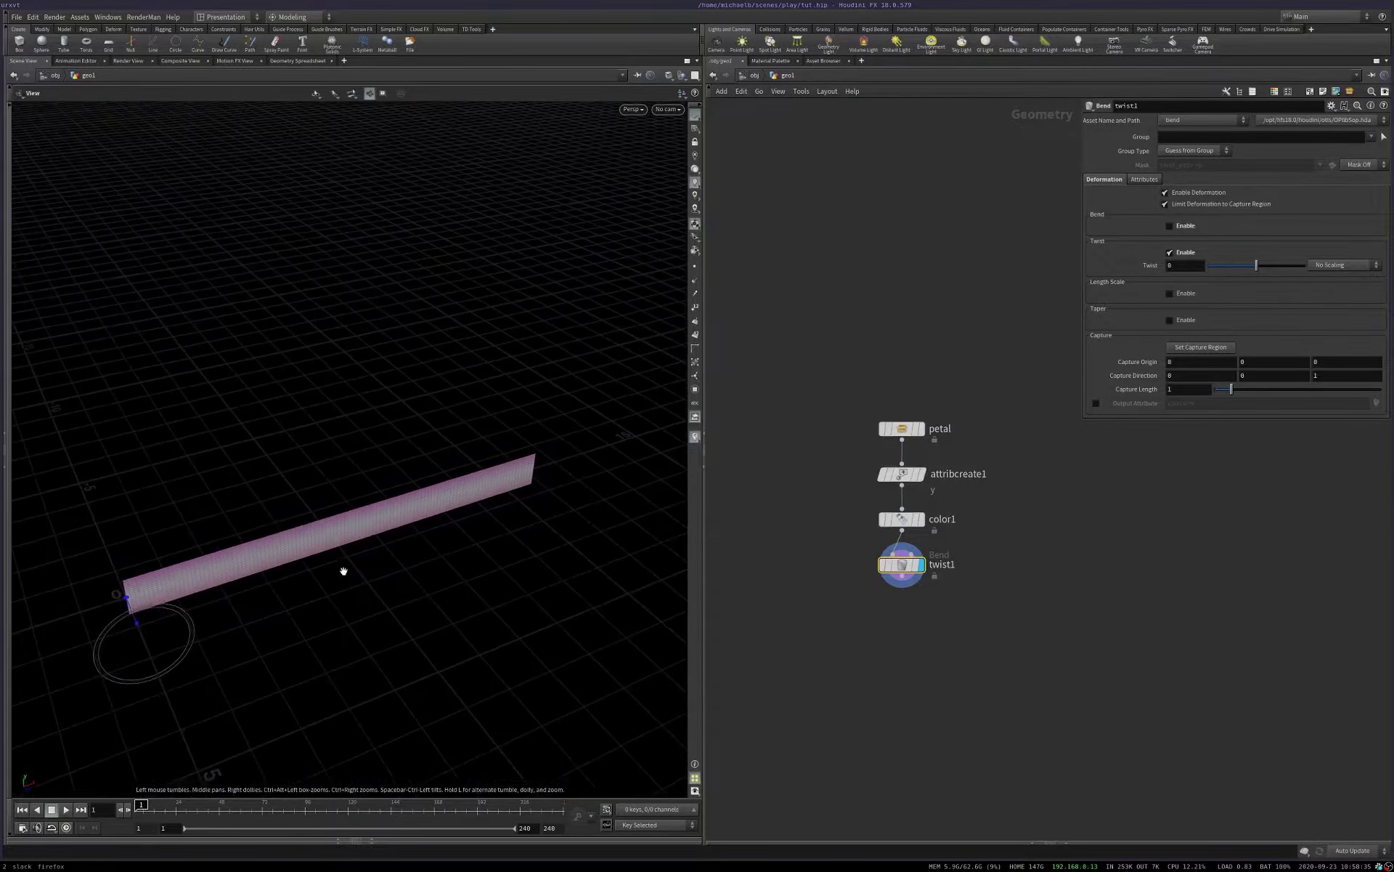
key(Return)
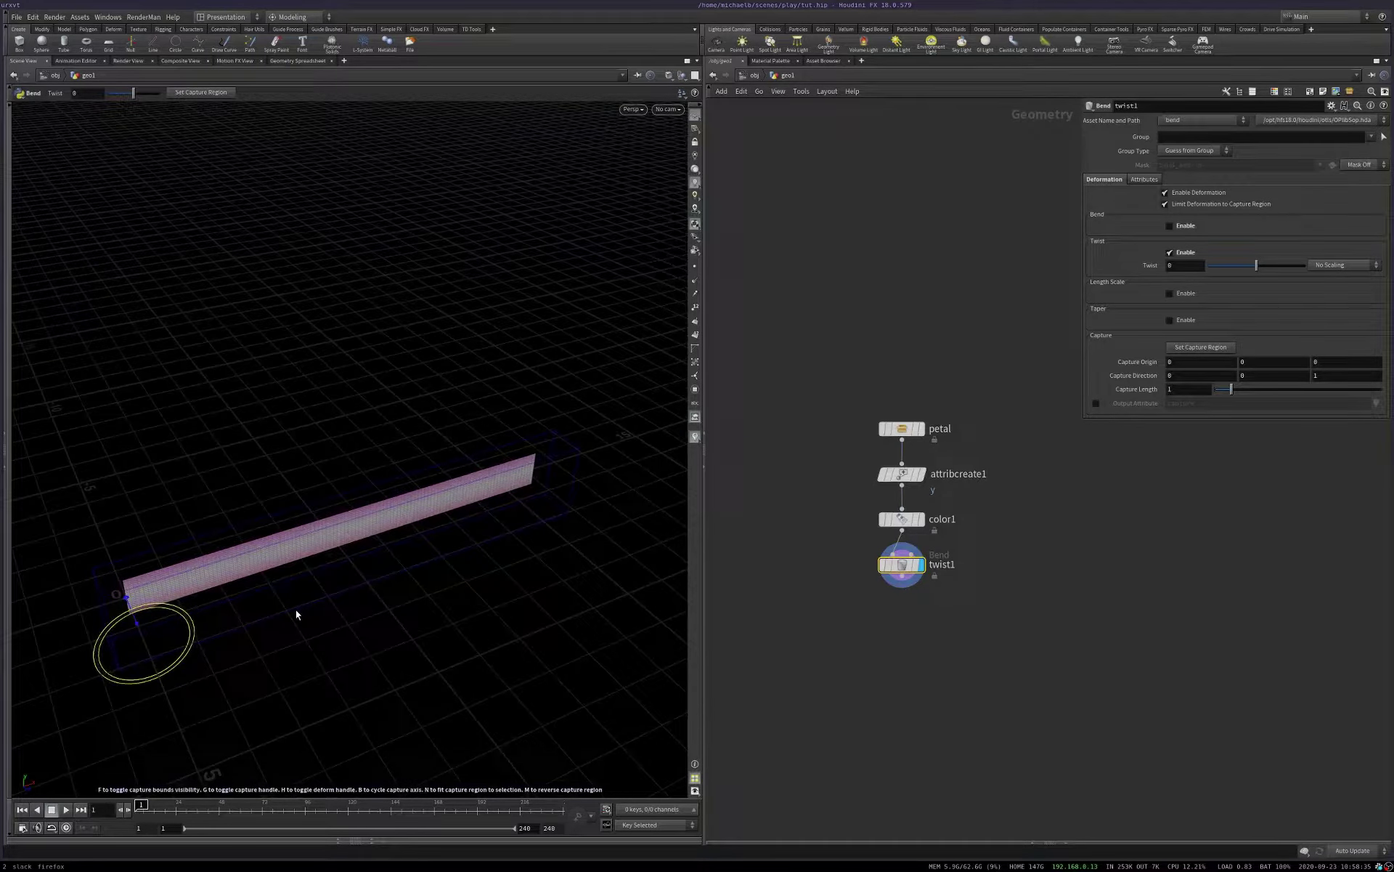
key(b)
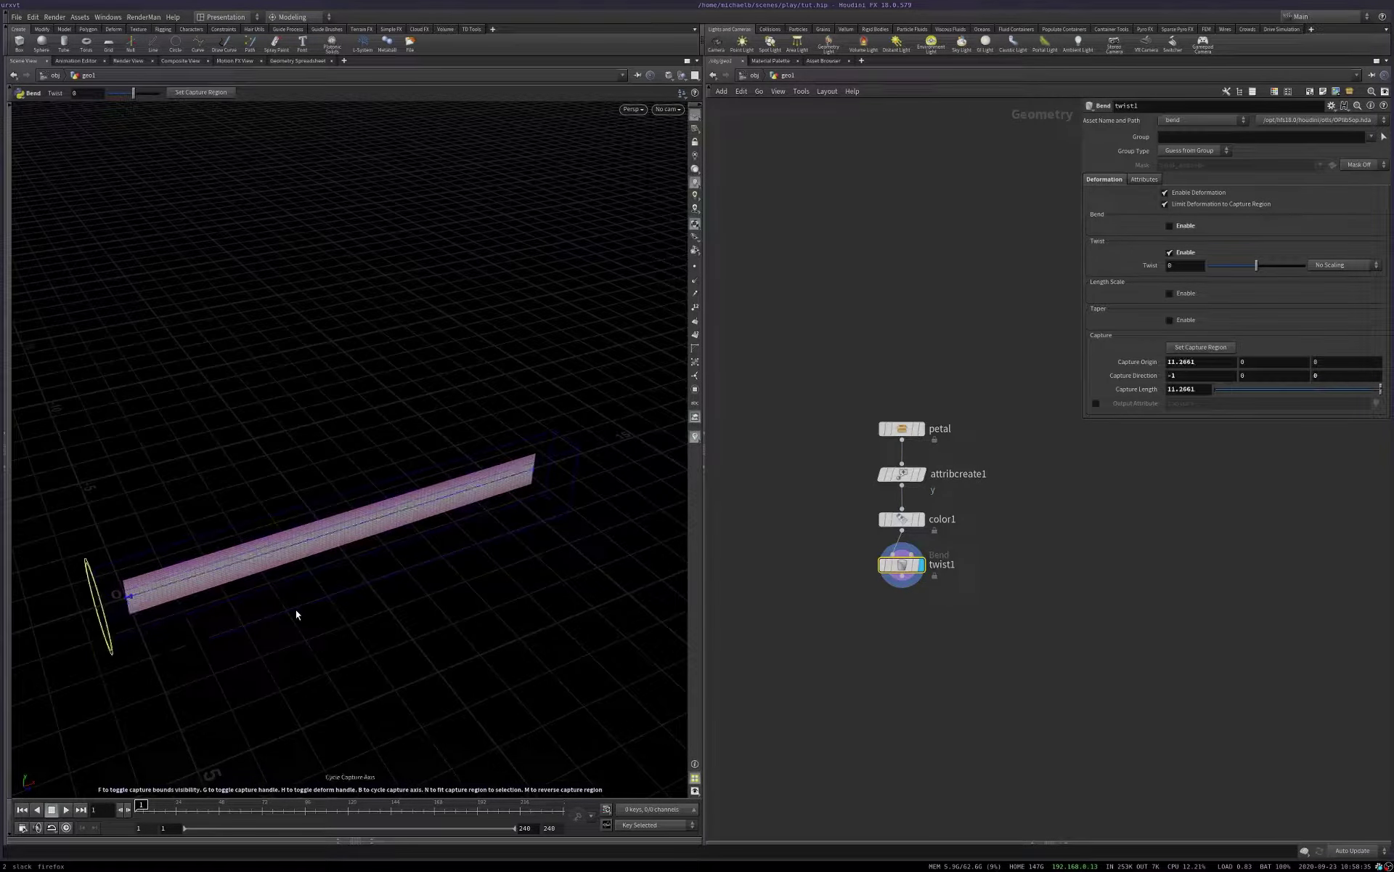
alt+drag(295, 609, 174, 582)
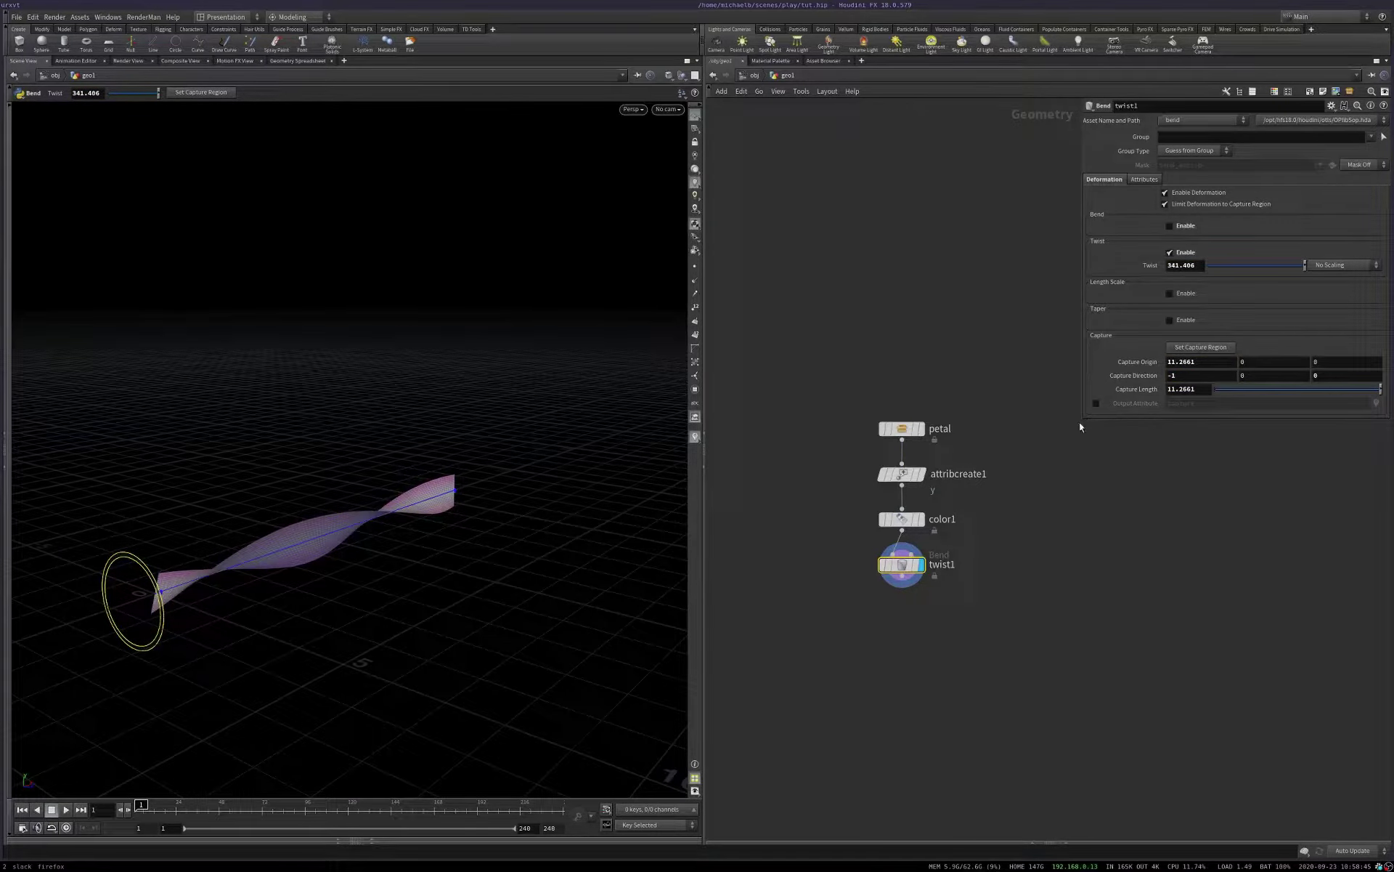
Step: Try length scaling on the twist, then undo that change
click(1169, 292)
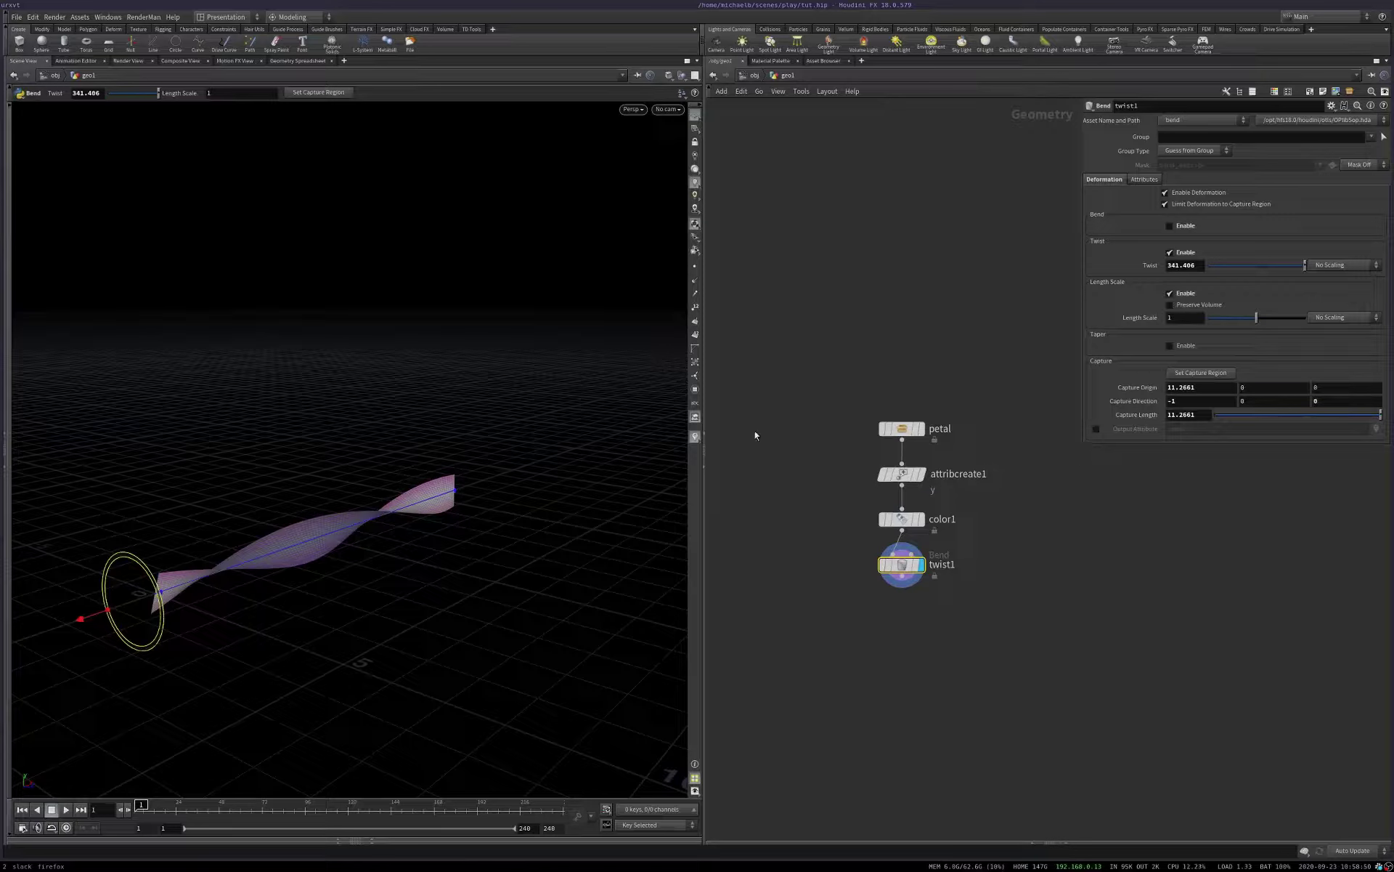
drag(106, 610, 265, 560)
key(Escape)
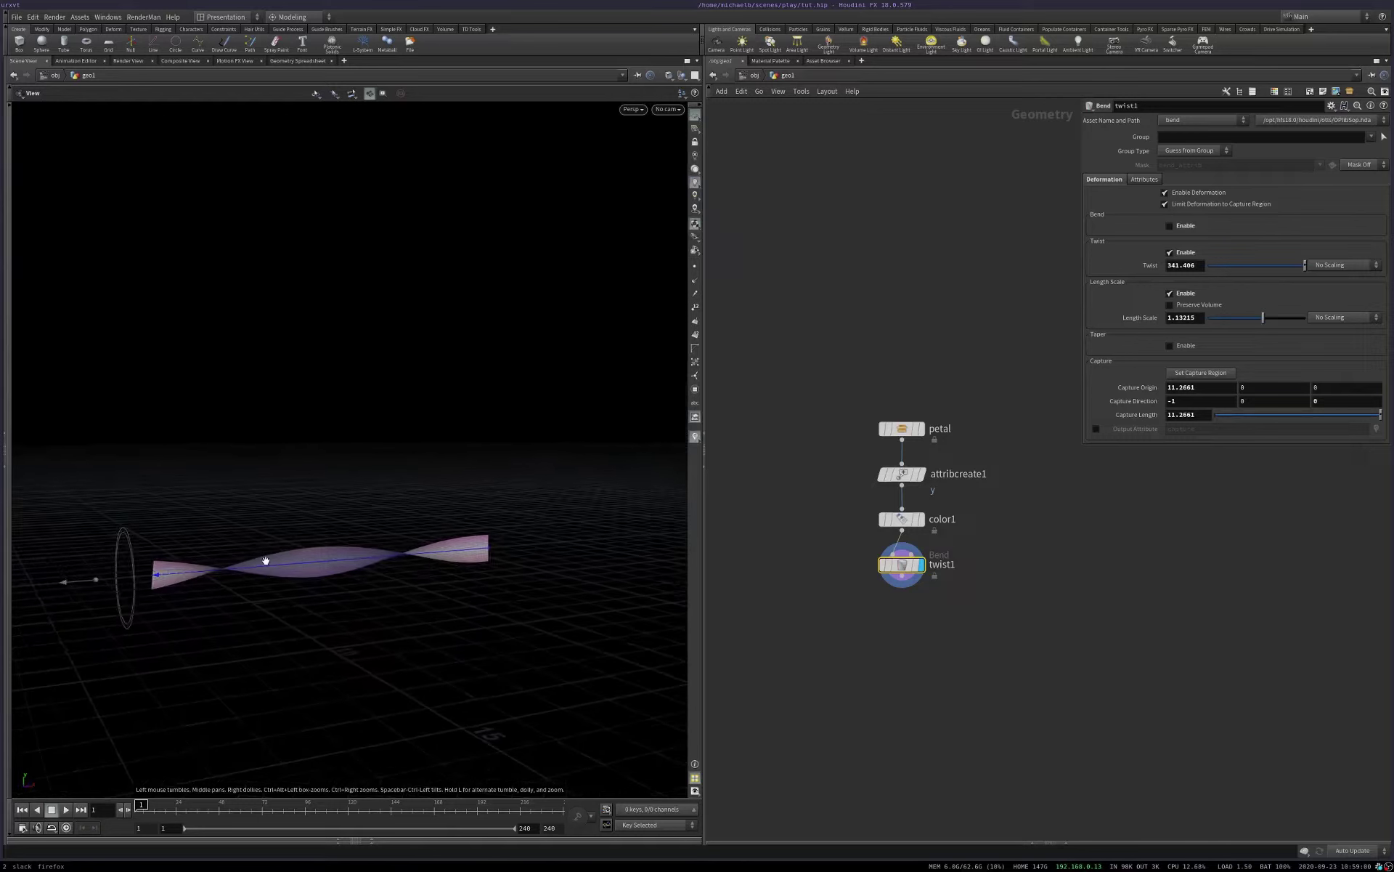
key(Return)
key(ctrl+z)
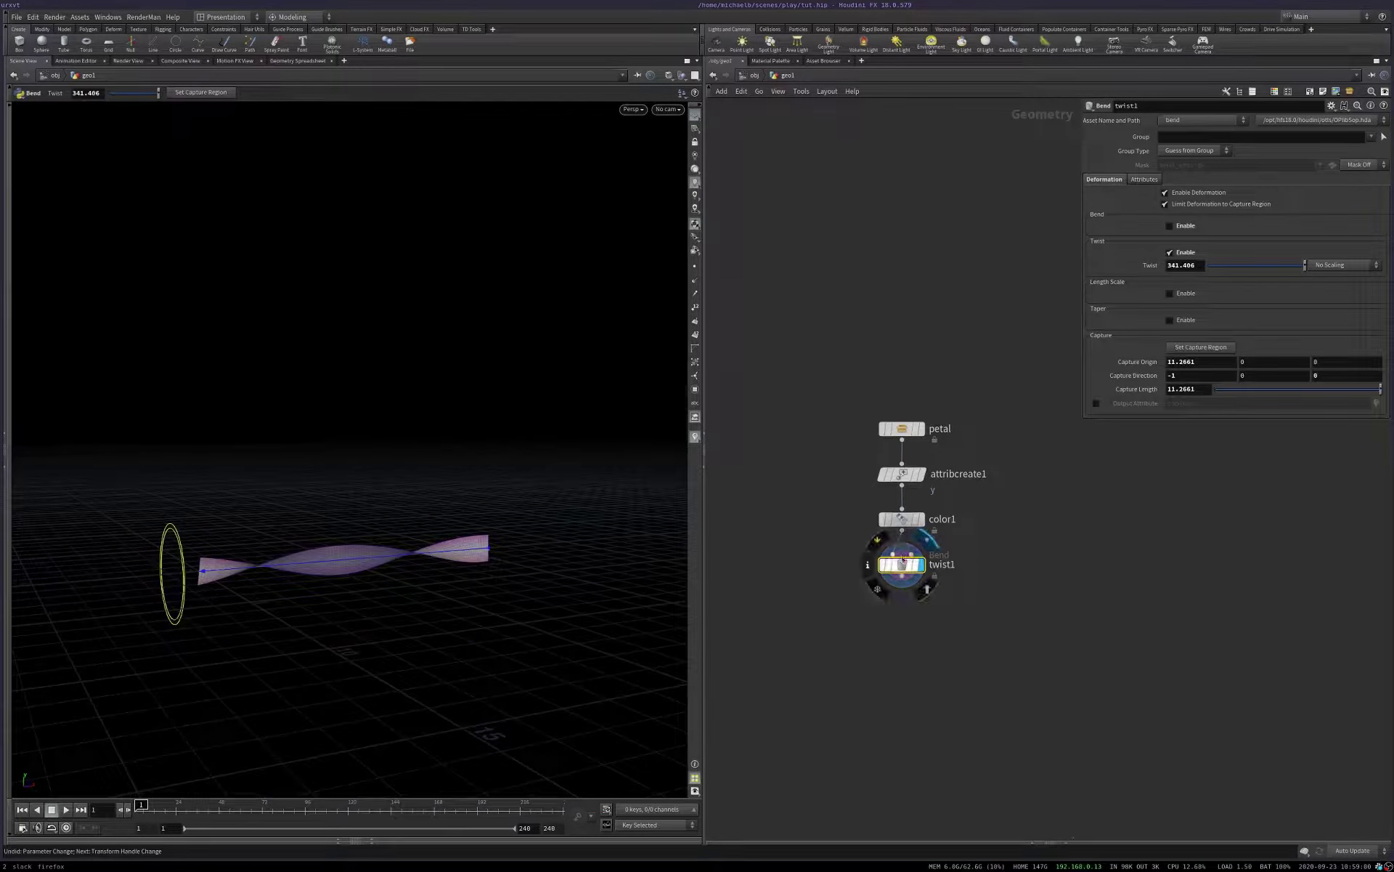
Step: Pull twist1 out of the chain and add a Transform node below color1
drag(903, 564, 828, 579)
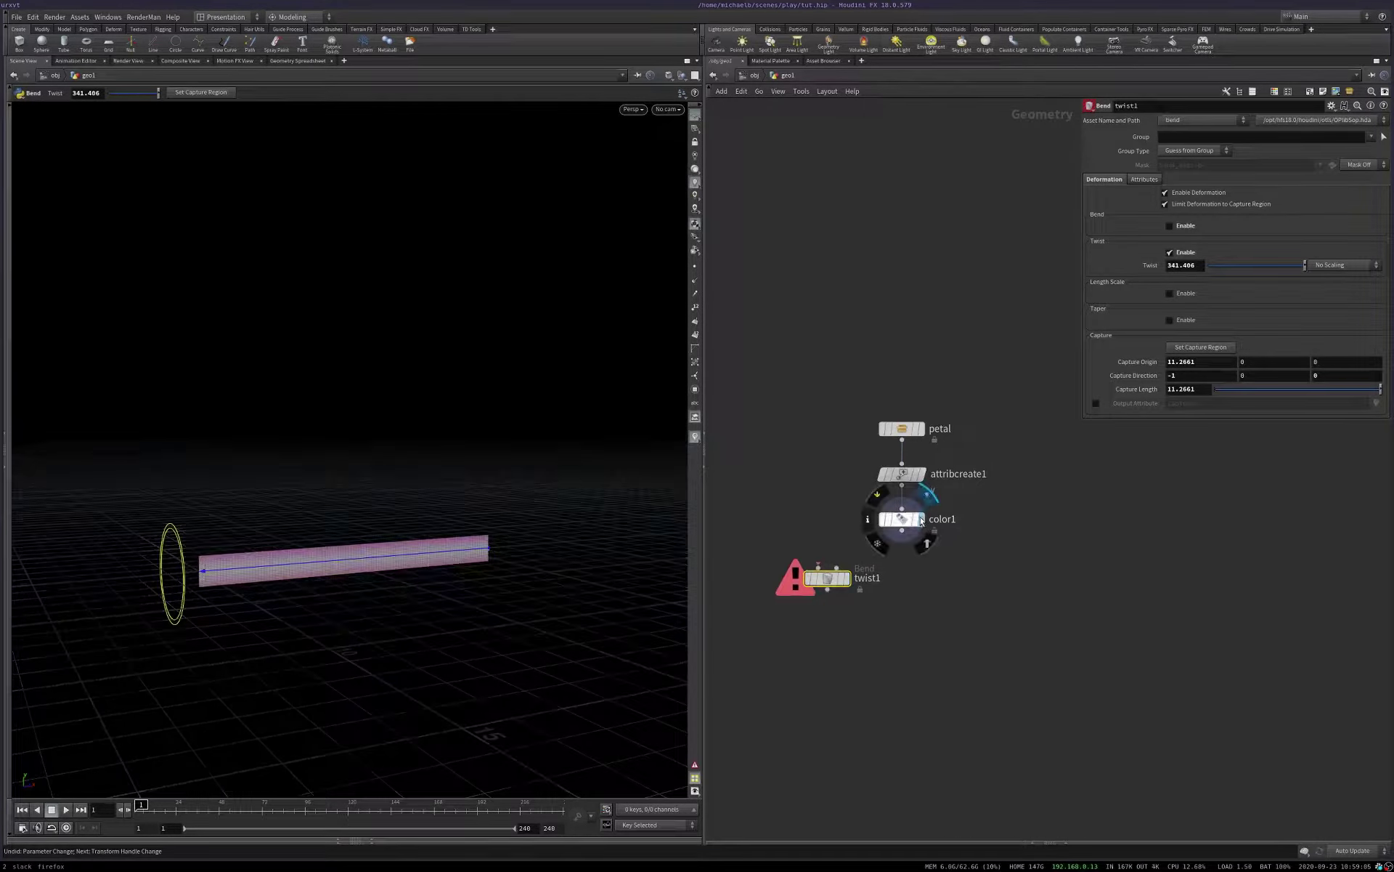
click(920, 519)
key(Tab)
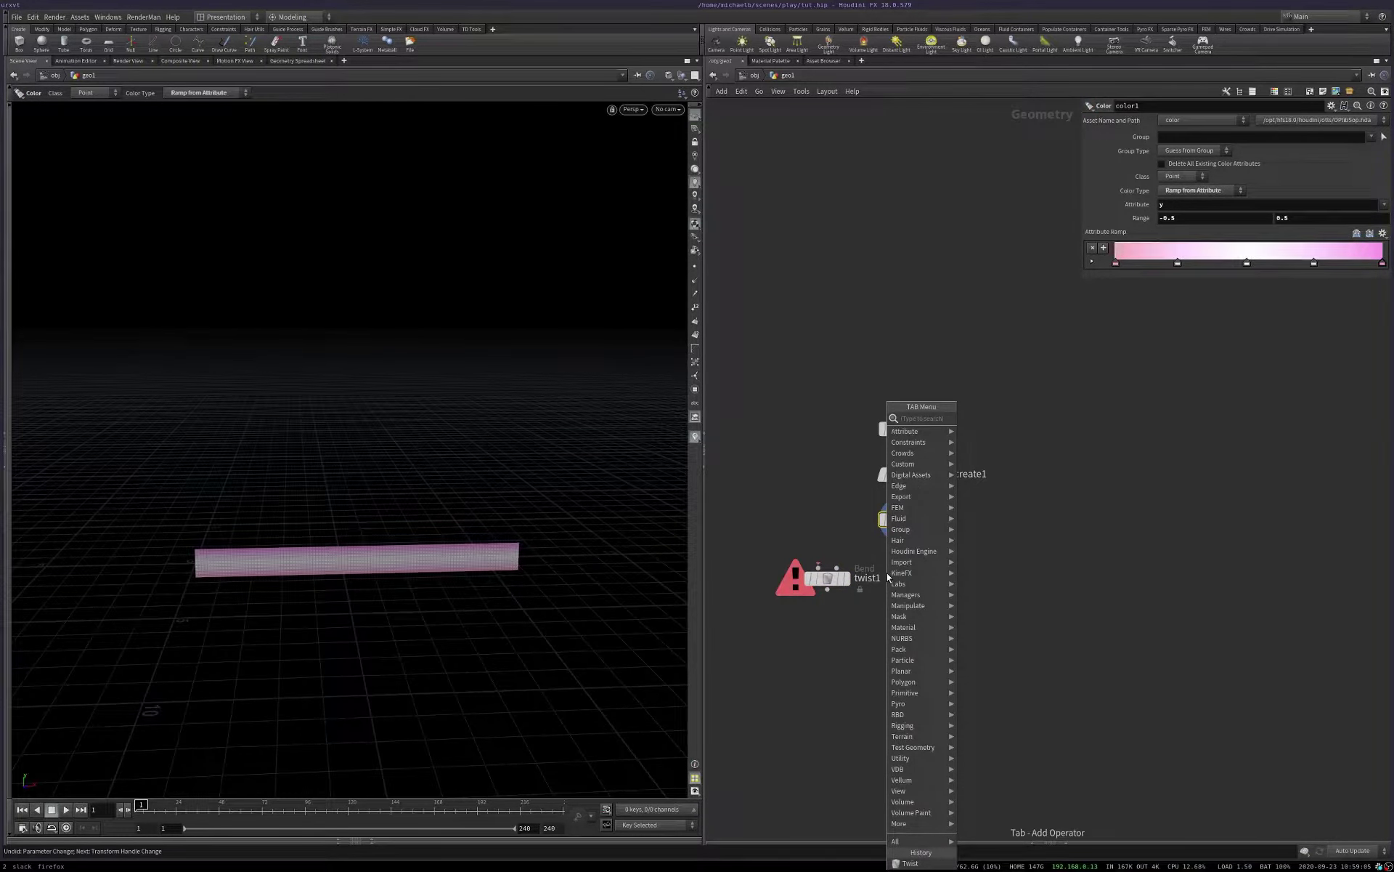
text(tr)
key(Down)
key(Down)
key(Return)
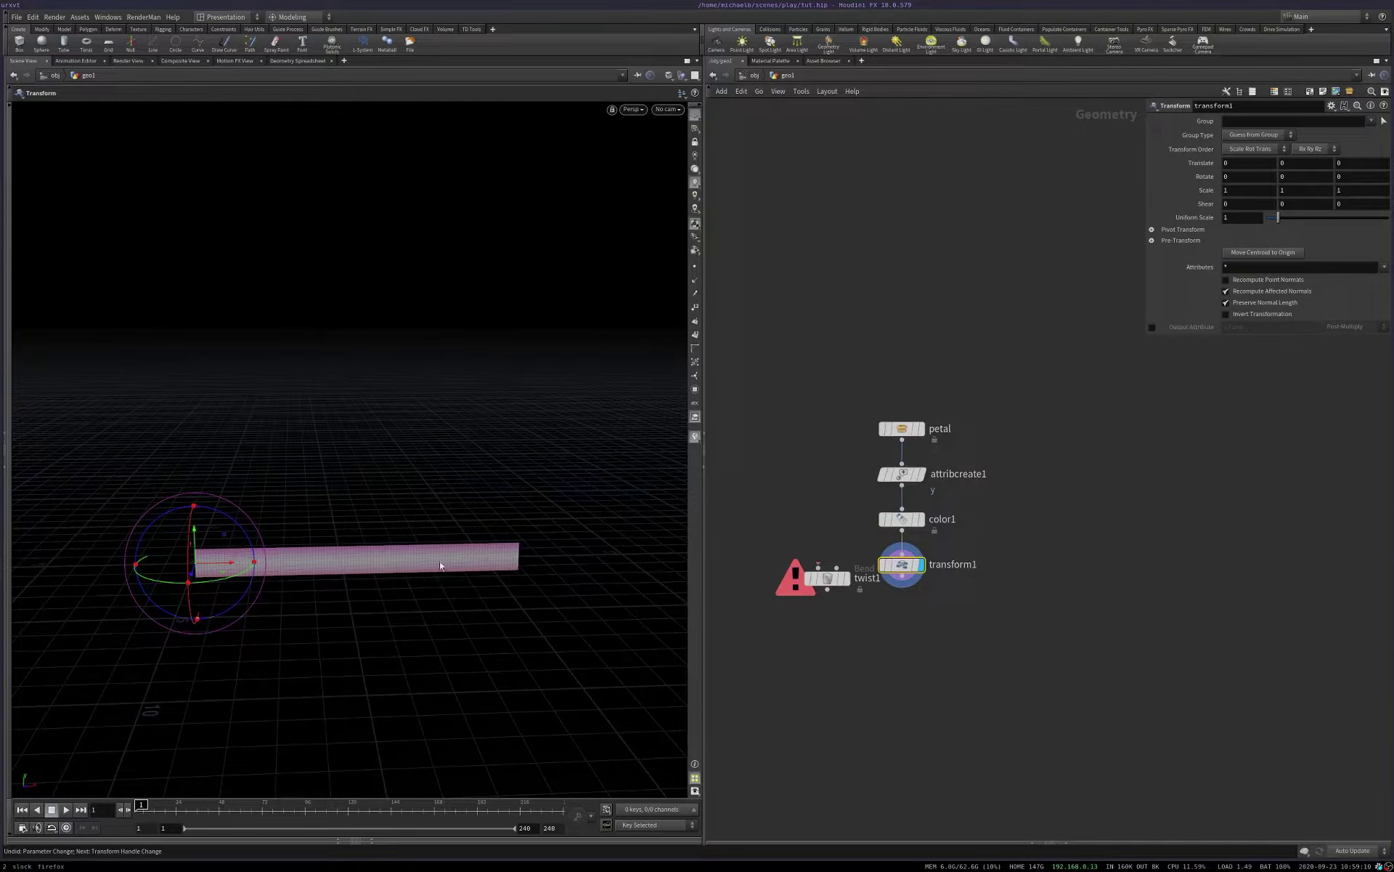
Step: Rotate the tube to settle its Z rotation at 6.30595
drag(251, 548, 283, 581)
key(Escape)
key(t)
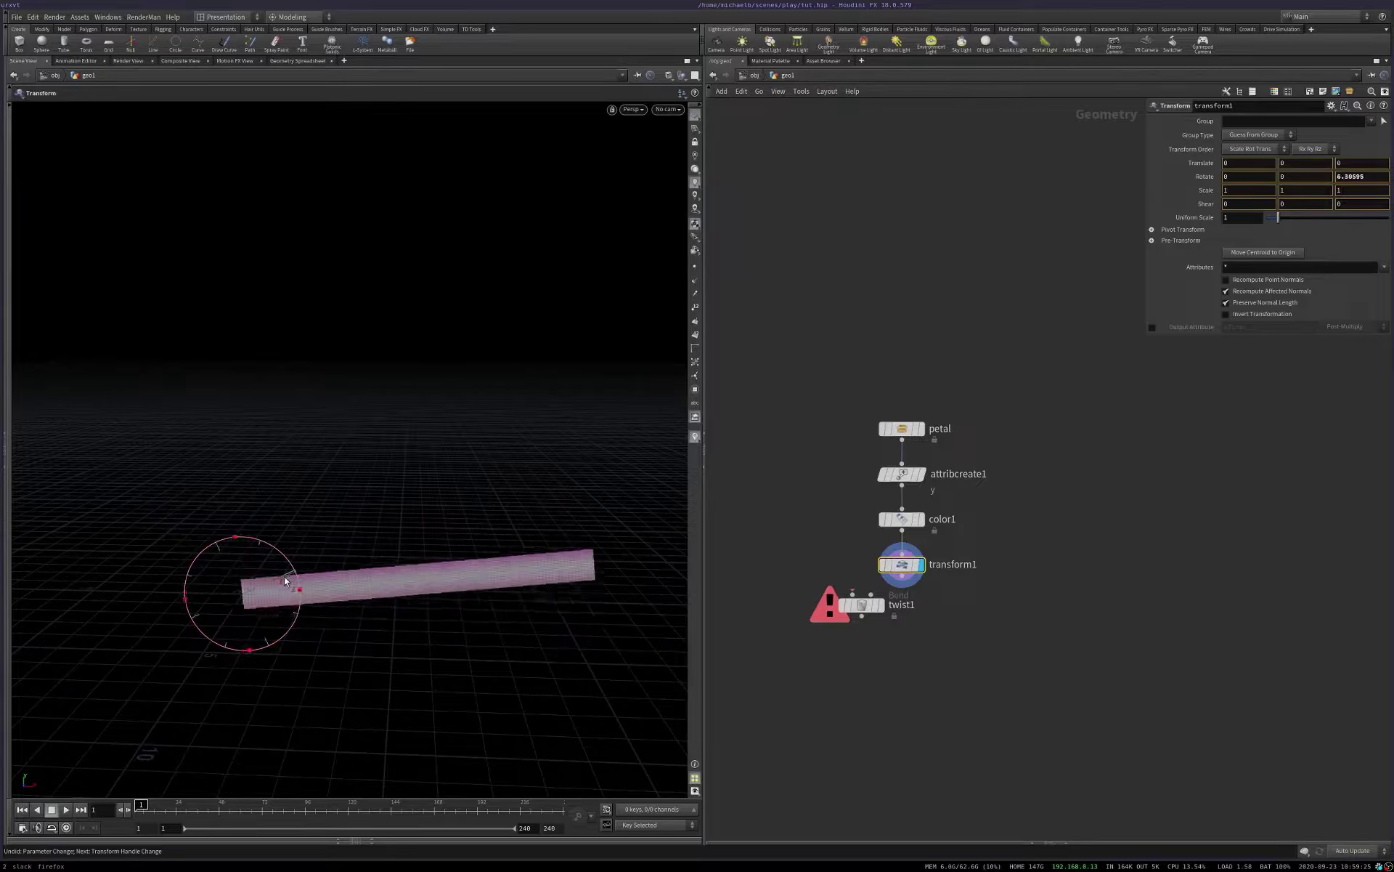
key(ctrl+z)
Step: Reinsert twist1 between color1 and transform1 and display transform1
drag(867, 611, 902, 566)
click(924, 631)
click(908, 626)
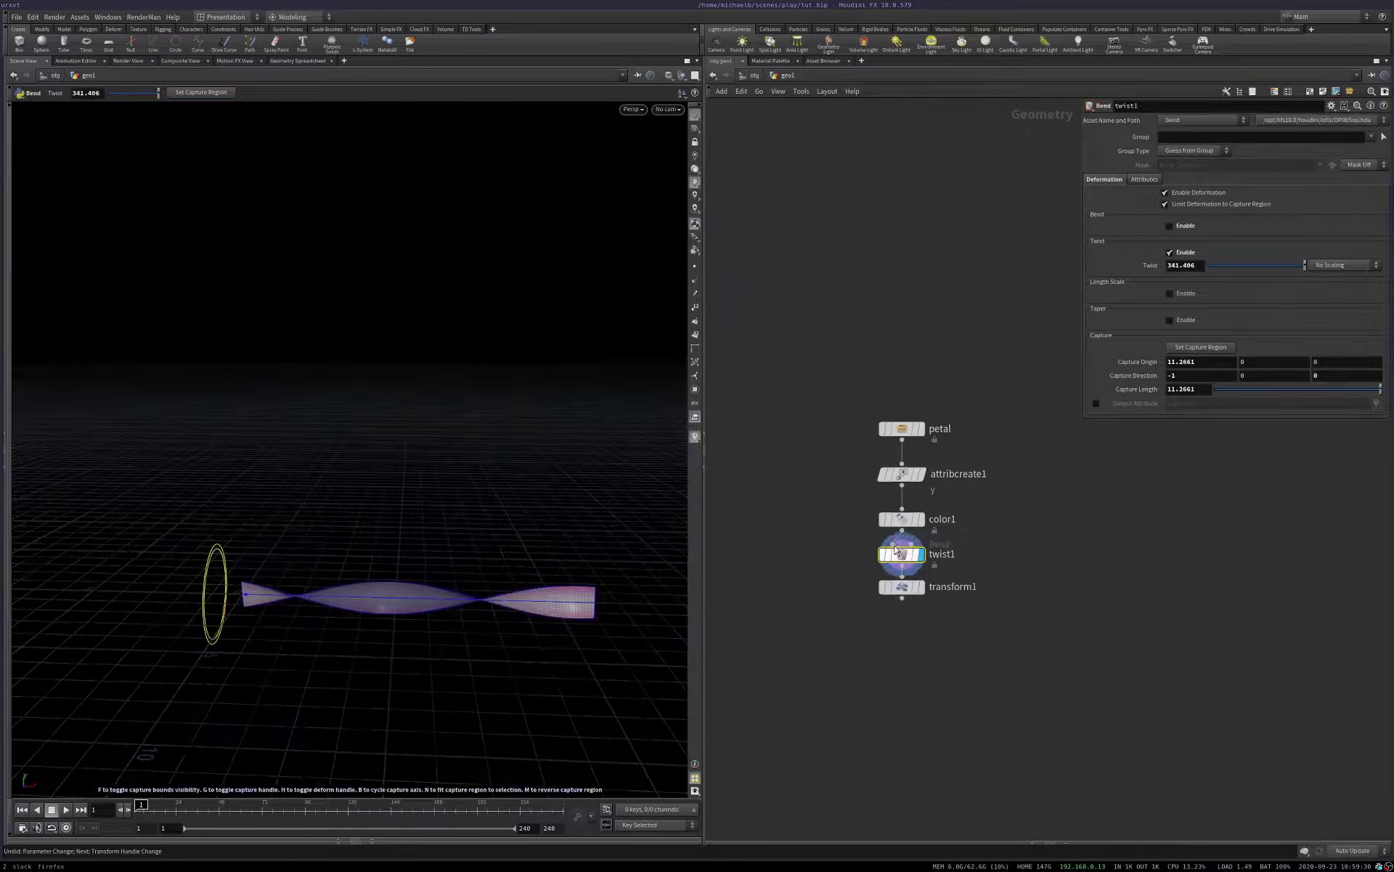
click(907, 613)
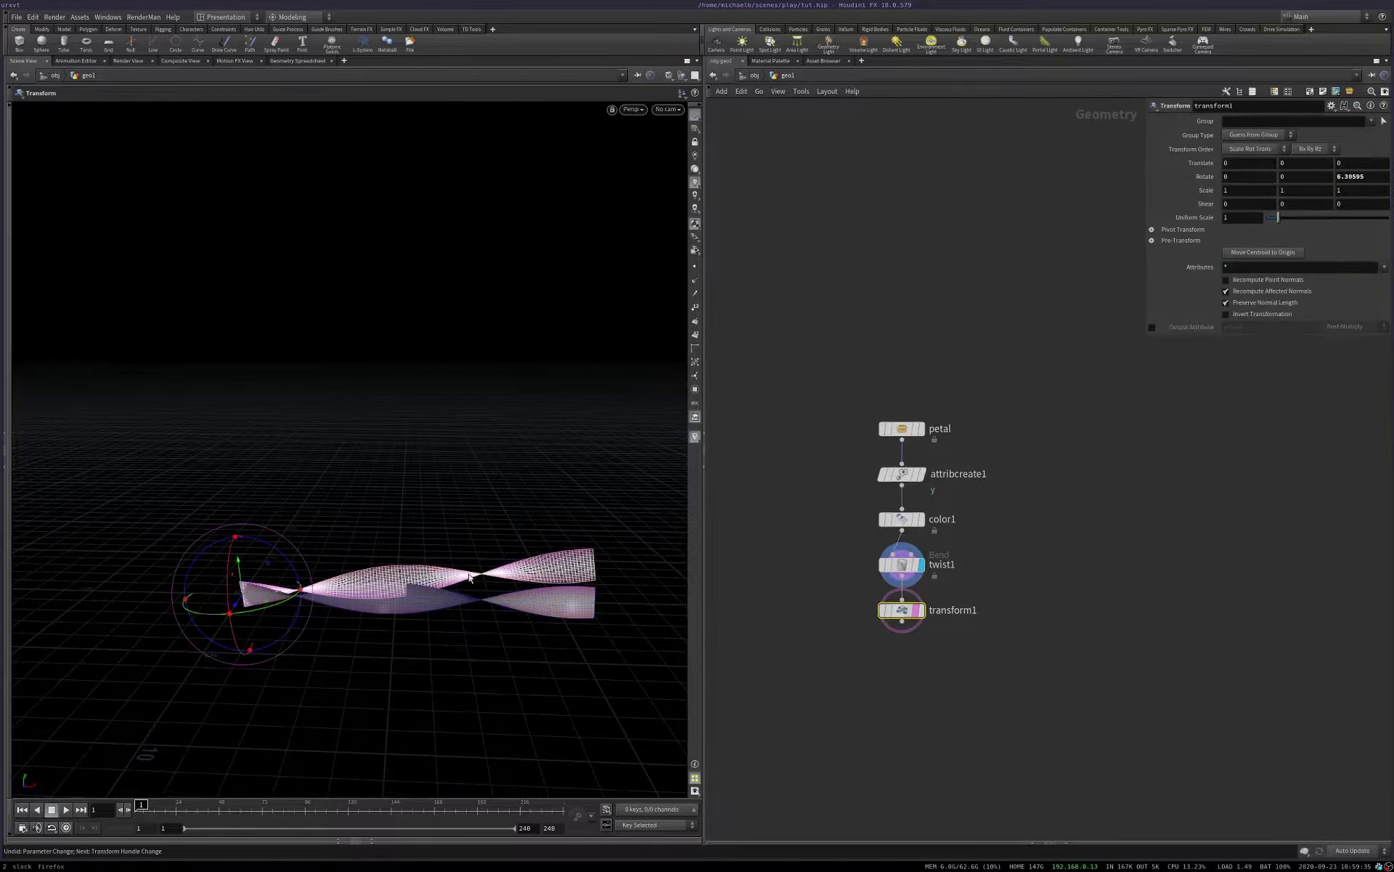
key(r)
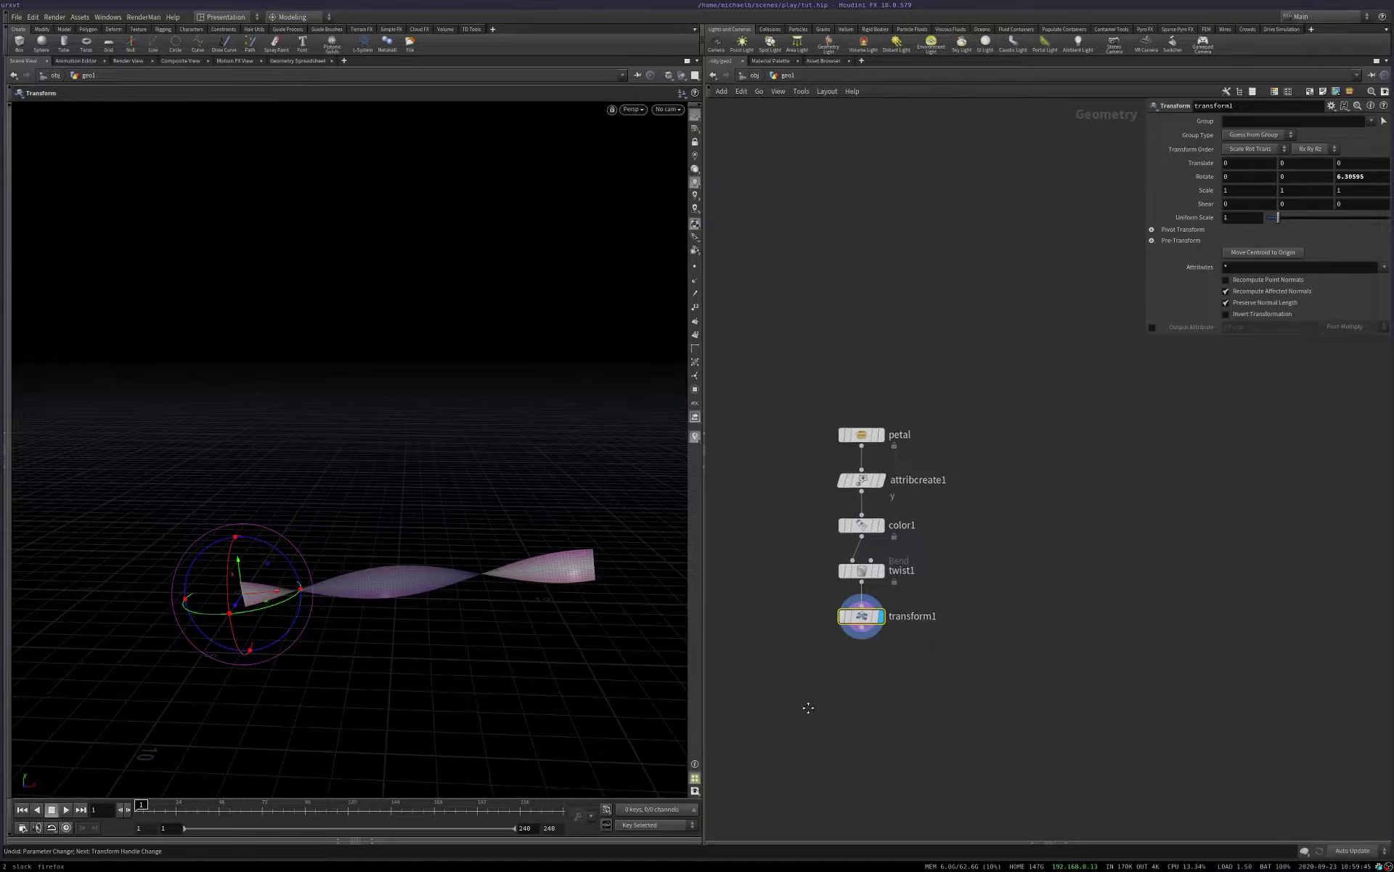
scroll(900, 651, up, 2)
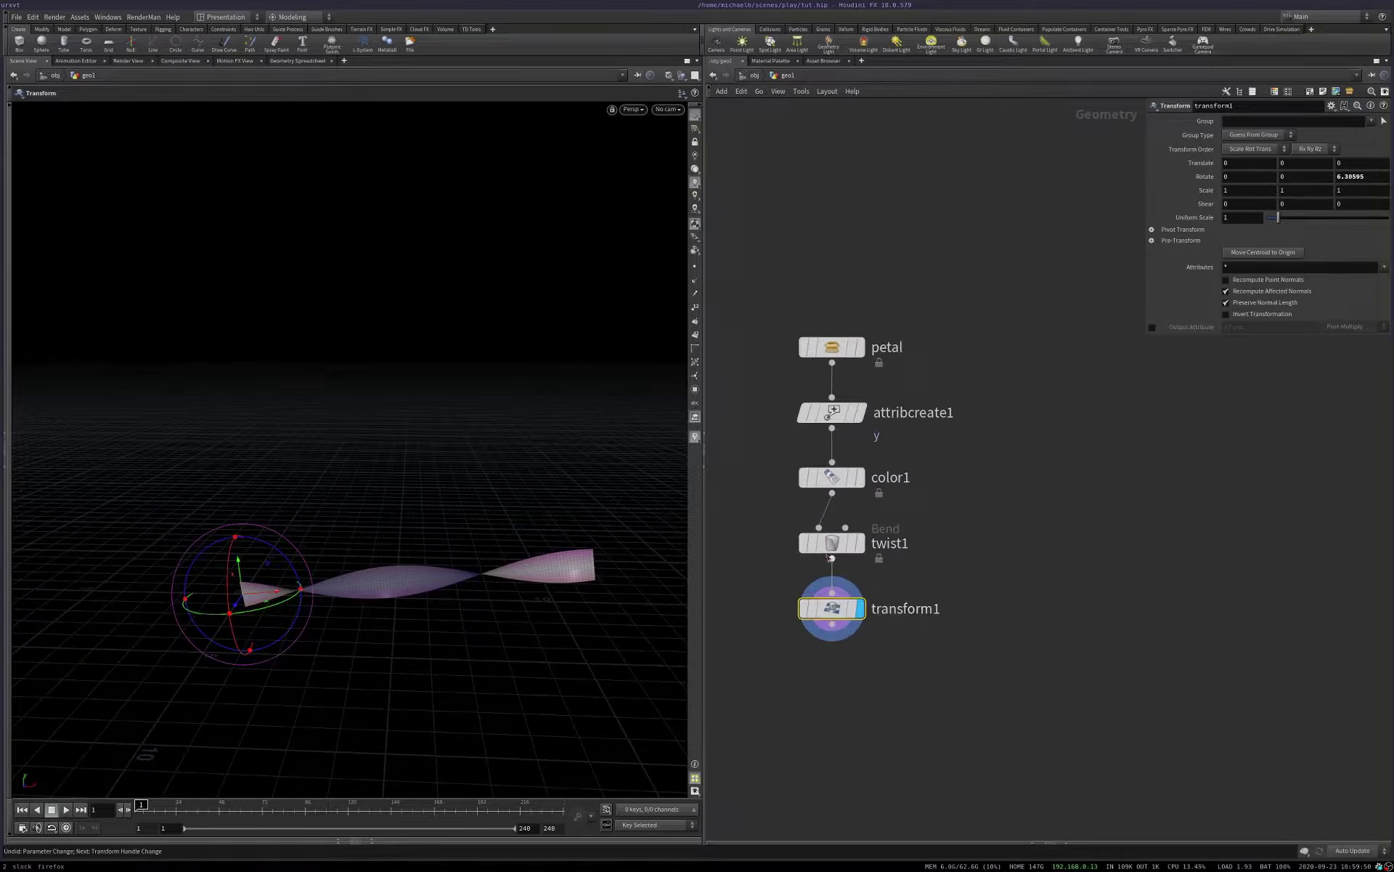
Step: Cut twist1 and transform1 off color1 and add compile block begin/end nodes
key(y)
drag(865, 519, 765, 500)
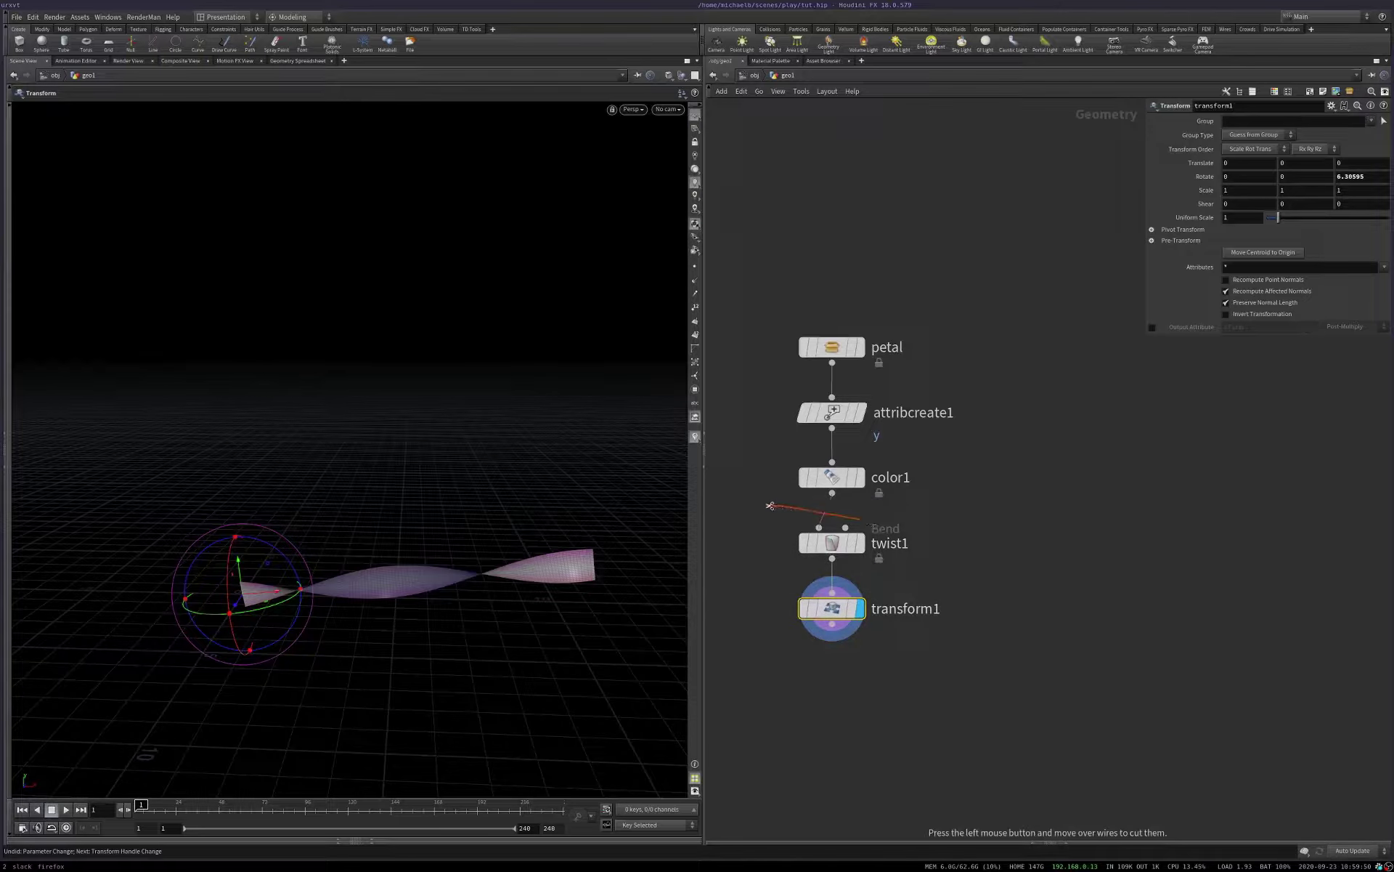
drag(887, 663, 1041, 481)
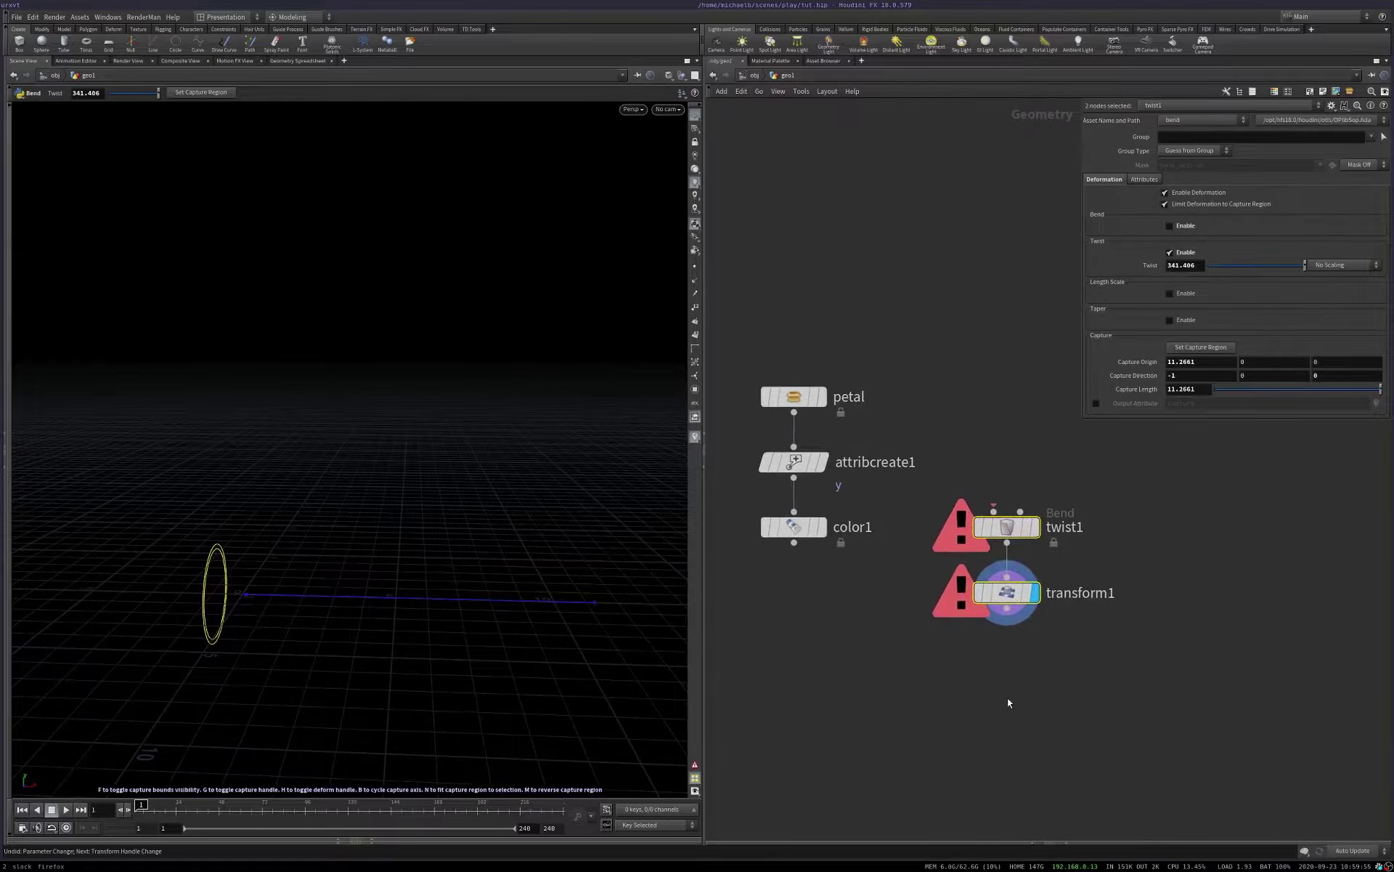
key(Tab)
text(compl)
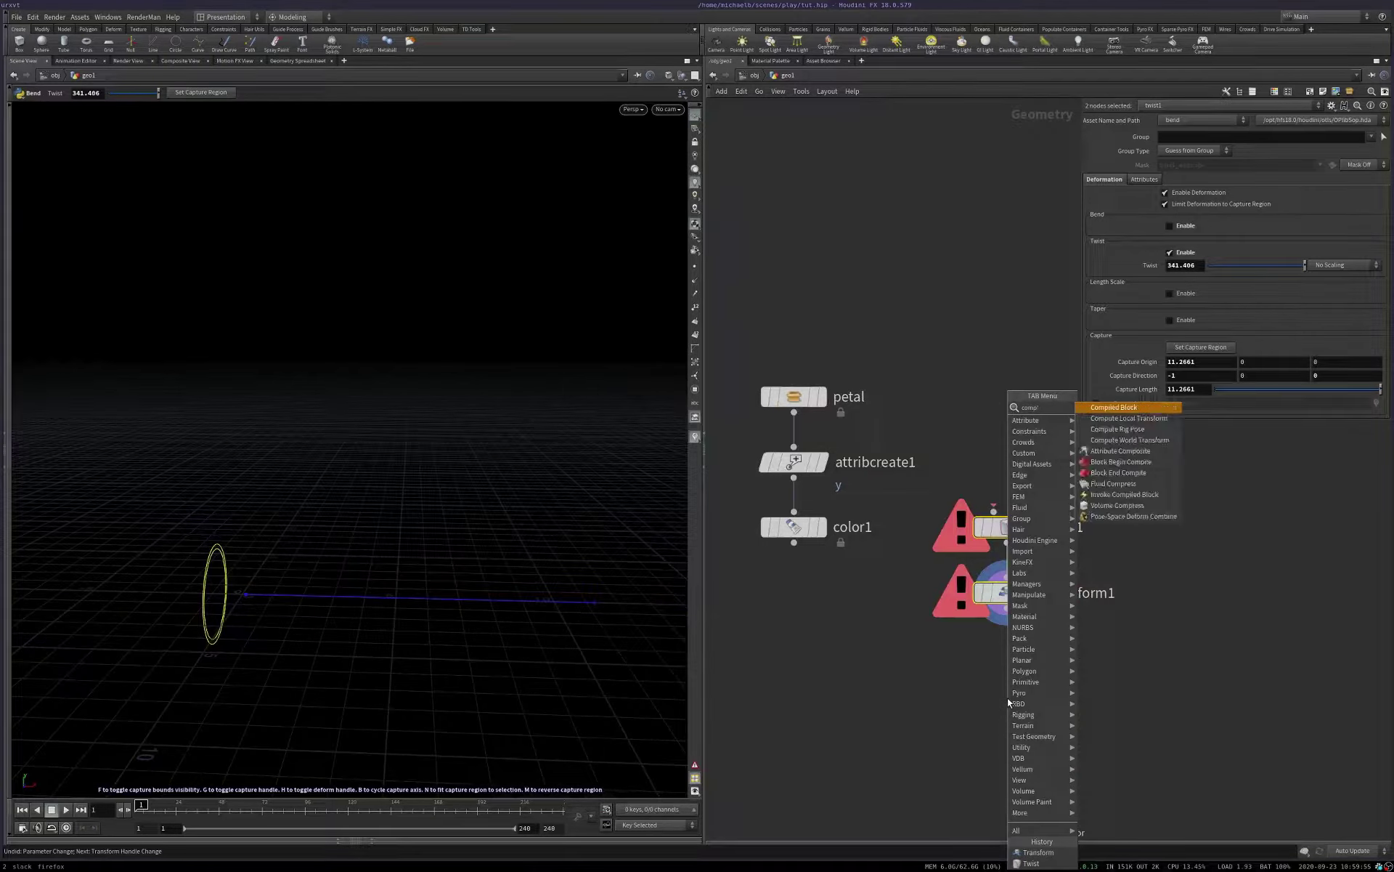
key(Return)
click(1009, 697)
Step: Place twist1 and transform1 inside the compile block
scroll(1085, 636, down, 3)
drag(1099, 626, 1030, 687)
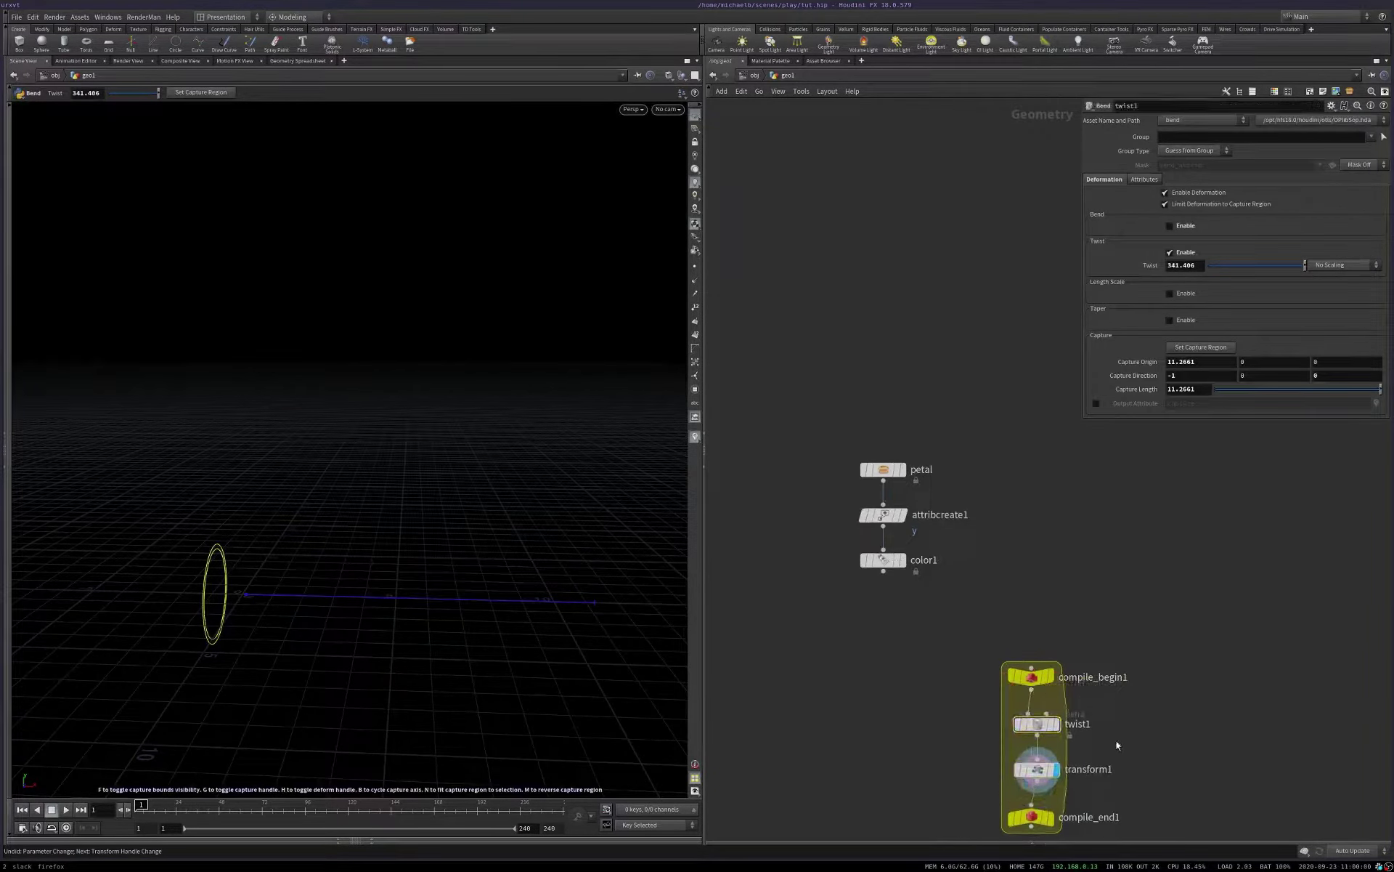
middle_drag(1031, 686, 952, 591)
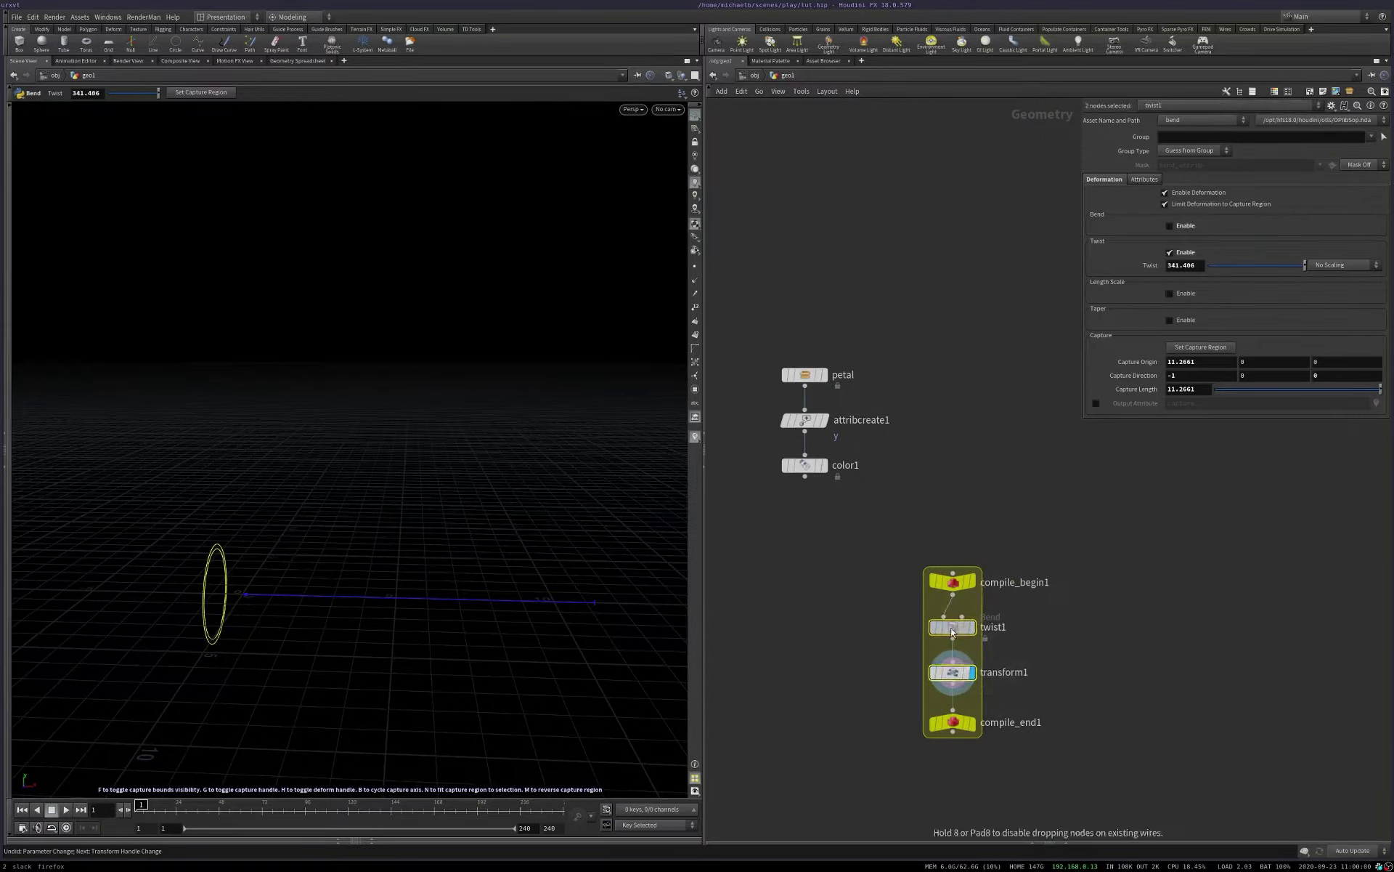
drag(966, 629, 917, 629)
click(1024, 670)
scroll(1024, 670, up, 3)
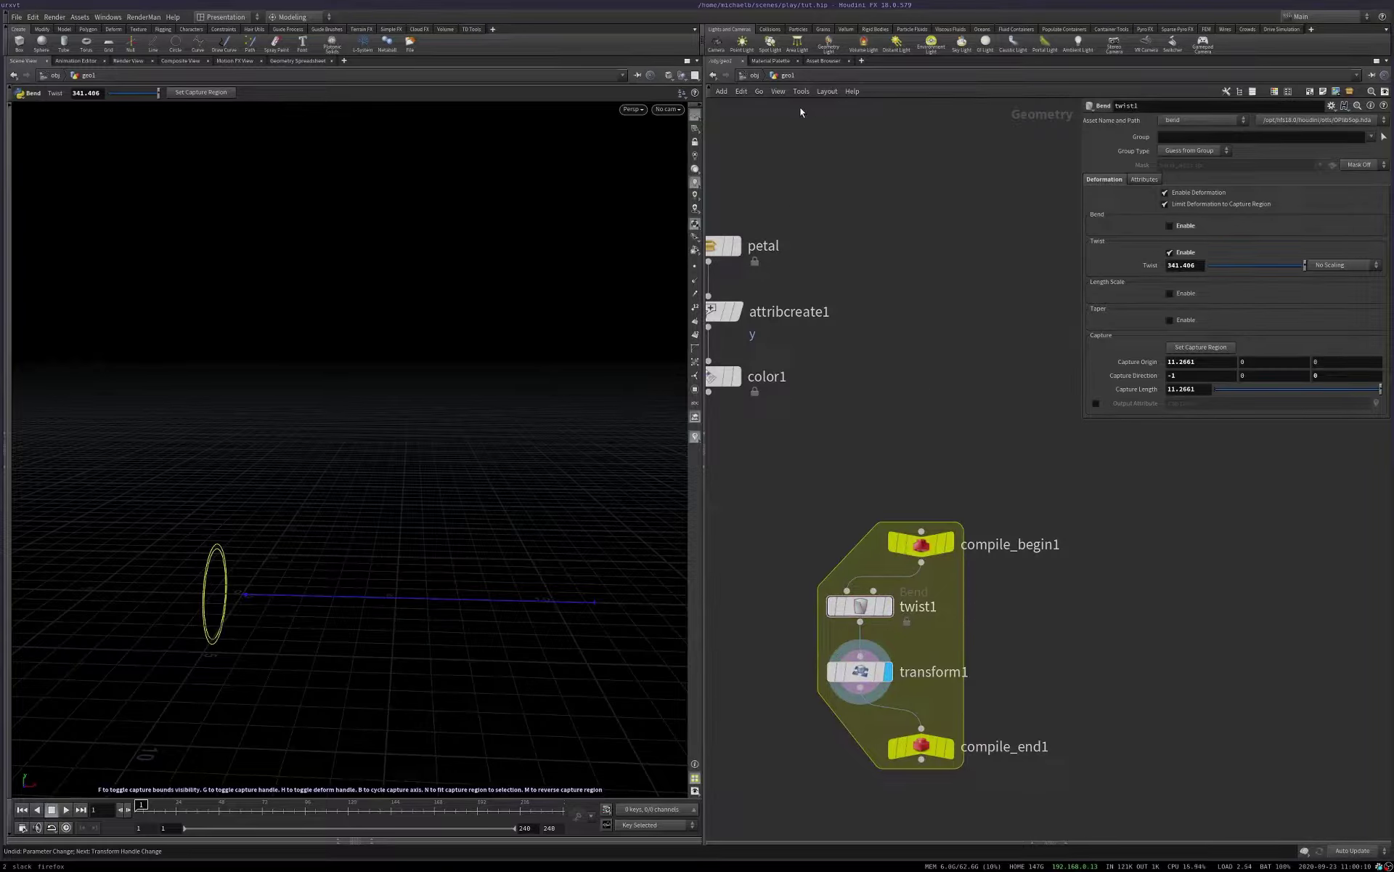
Step: Toggle the non-compilable SOP badge off and back to normal in display options
key(d)
click(799, 189)
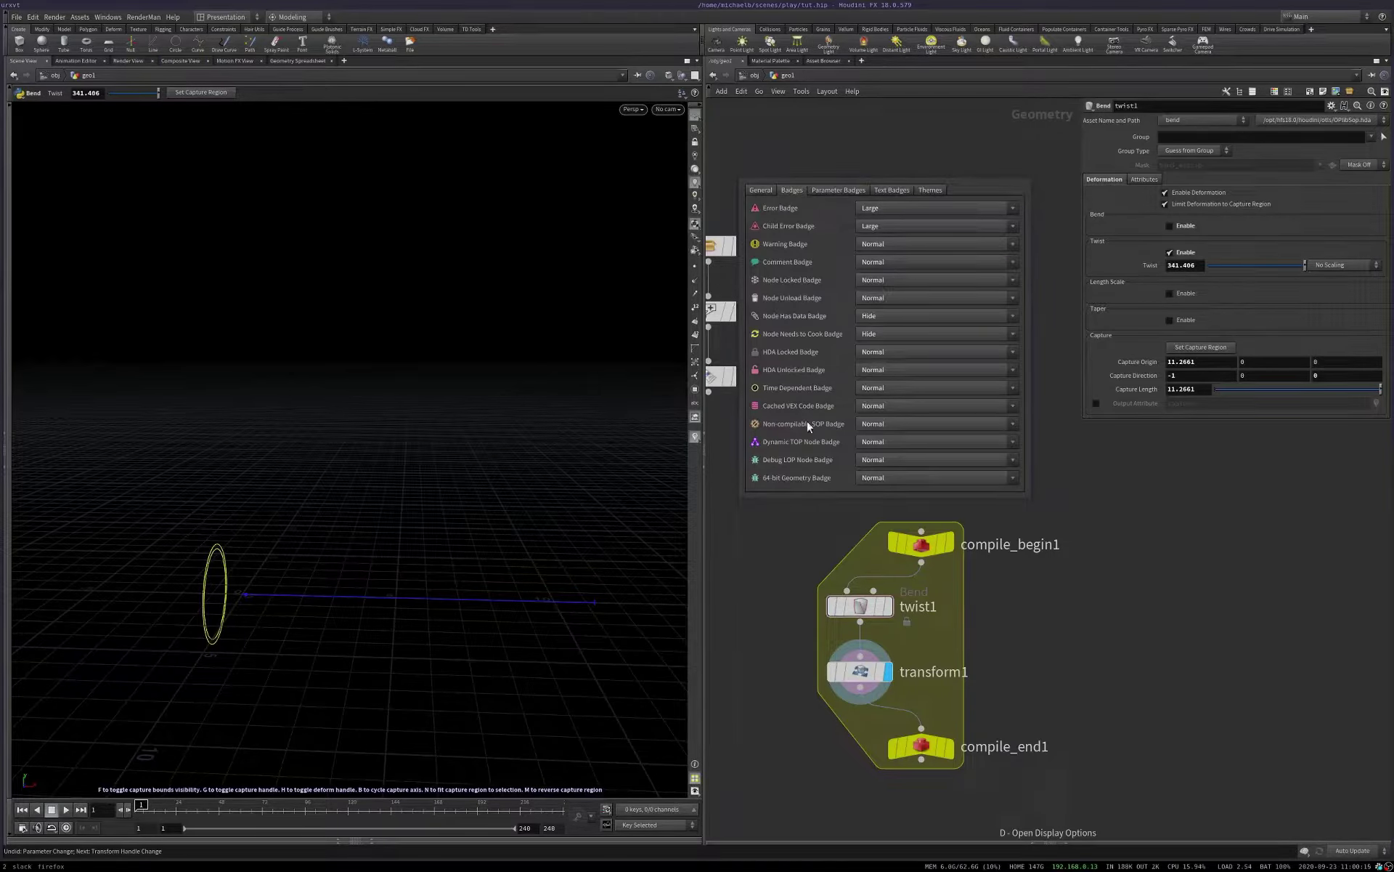
click(871, 427)
click(882, 430)
click(935, 424)
click(935, 439)
key(Escape)
Step: Lay the compile block nodes out in a neat column and display color1
scroll(941, 605, down, 2)
drag(990, 710, 841, 485)
key(l)
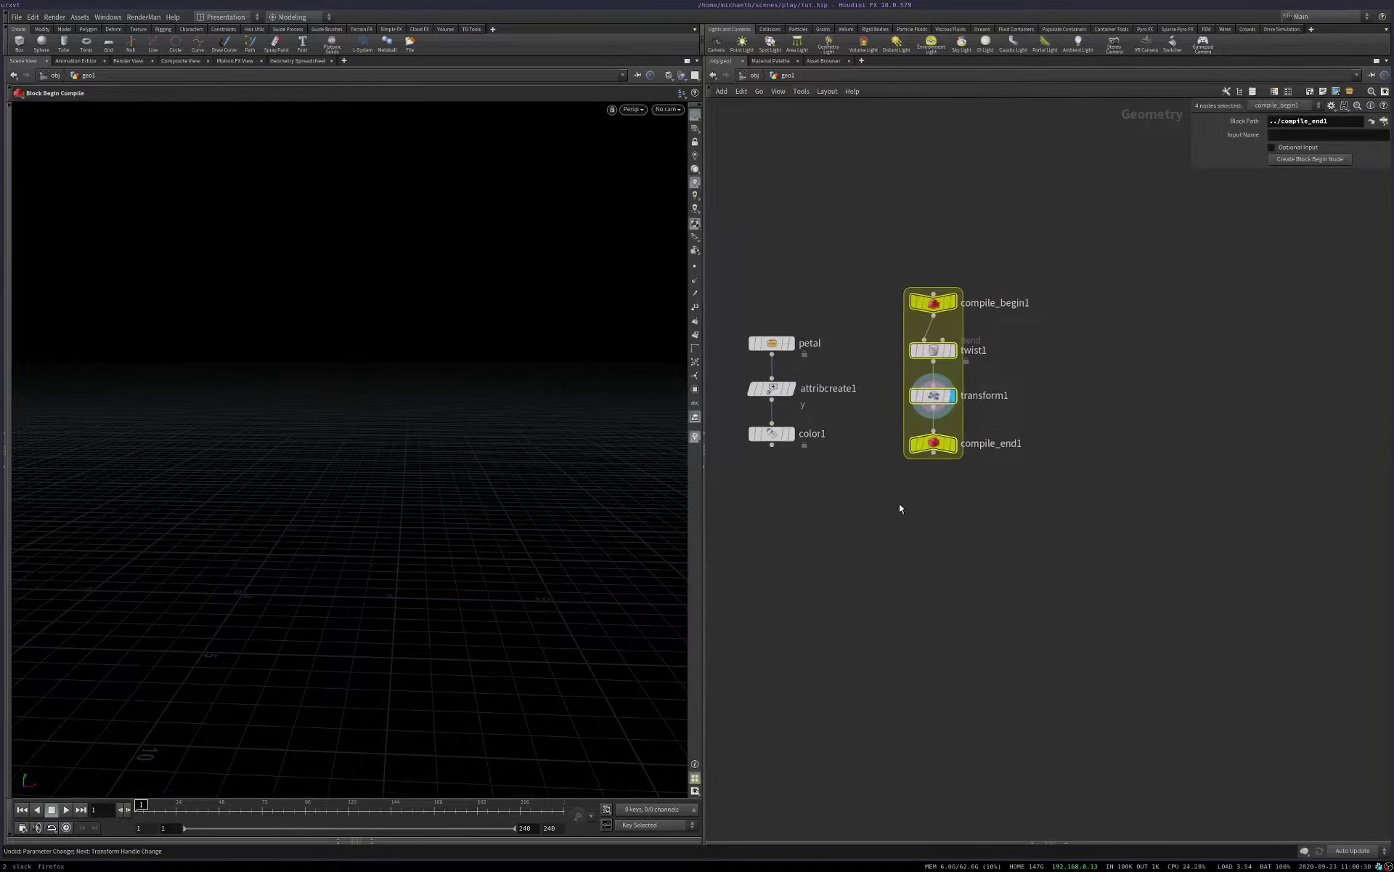
click(899, 502)
scroll(864, 489, up, 3)
middle_drag(799, 476, 881, 559)
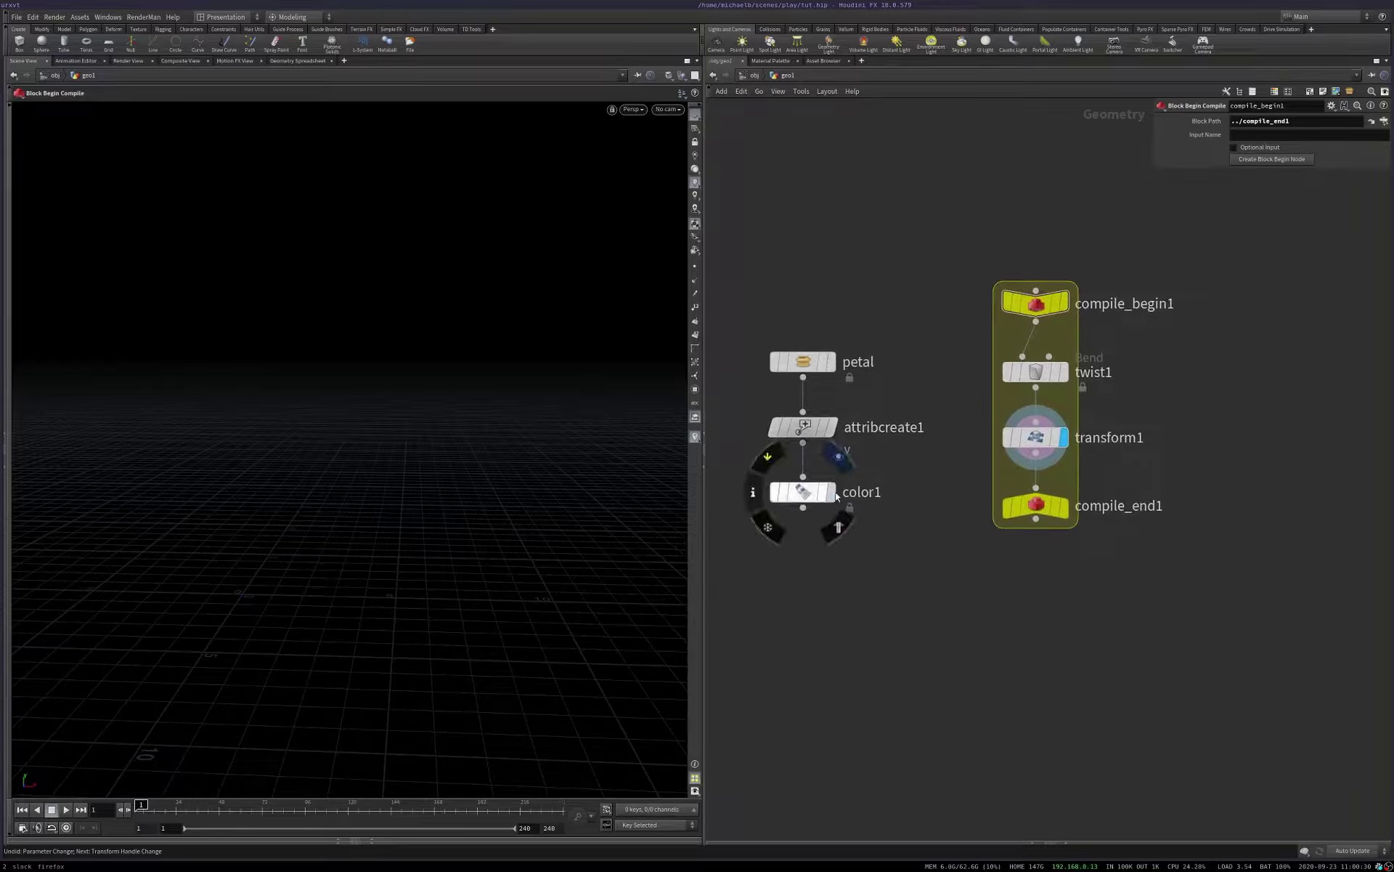
click(801, 493)
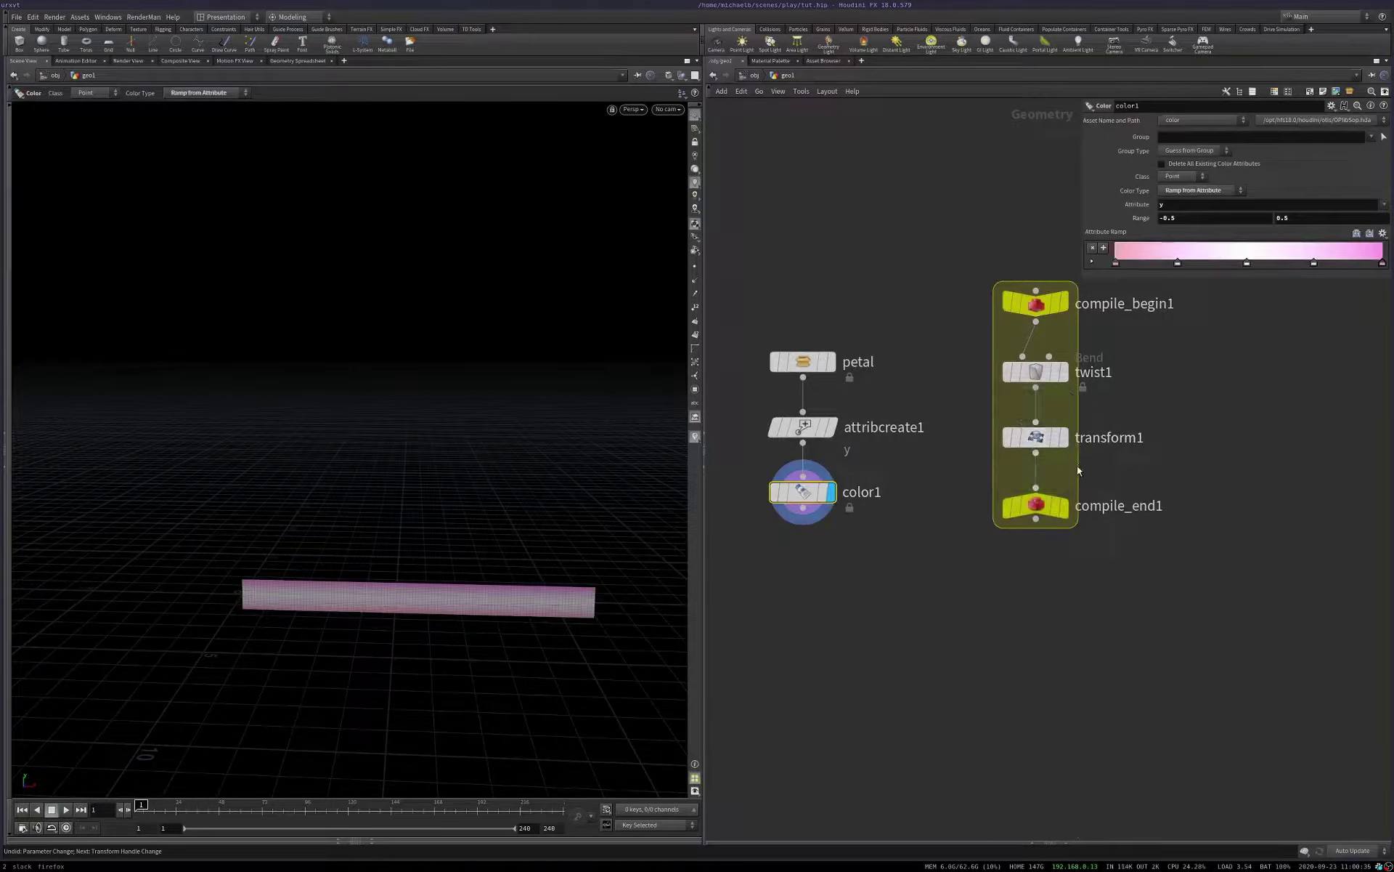
Step: Add a TOP Geometry node beneath color1, wire color1 into it, and display it
key(Tab)
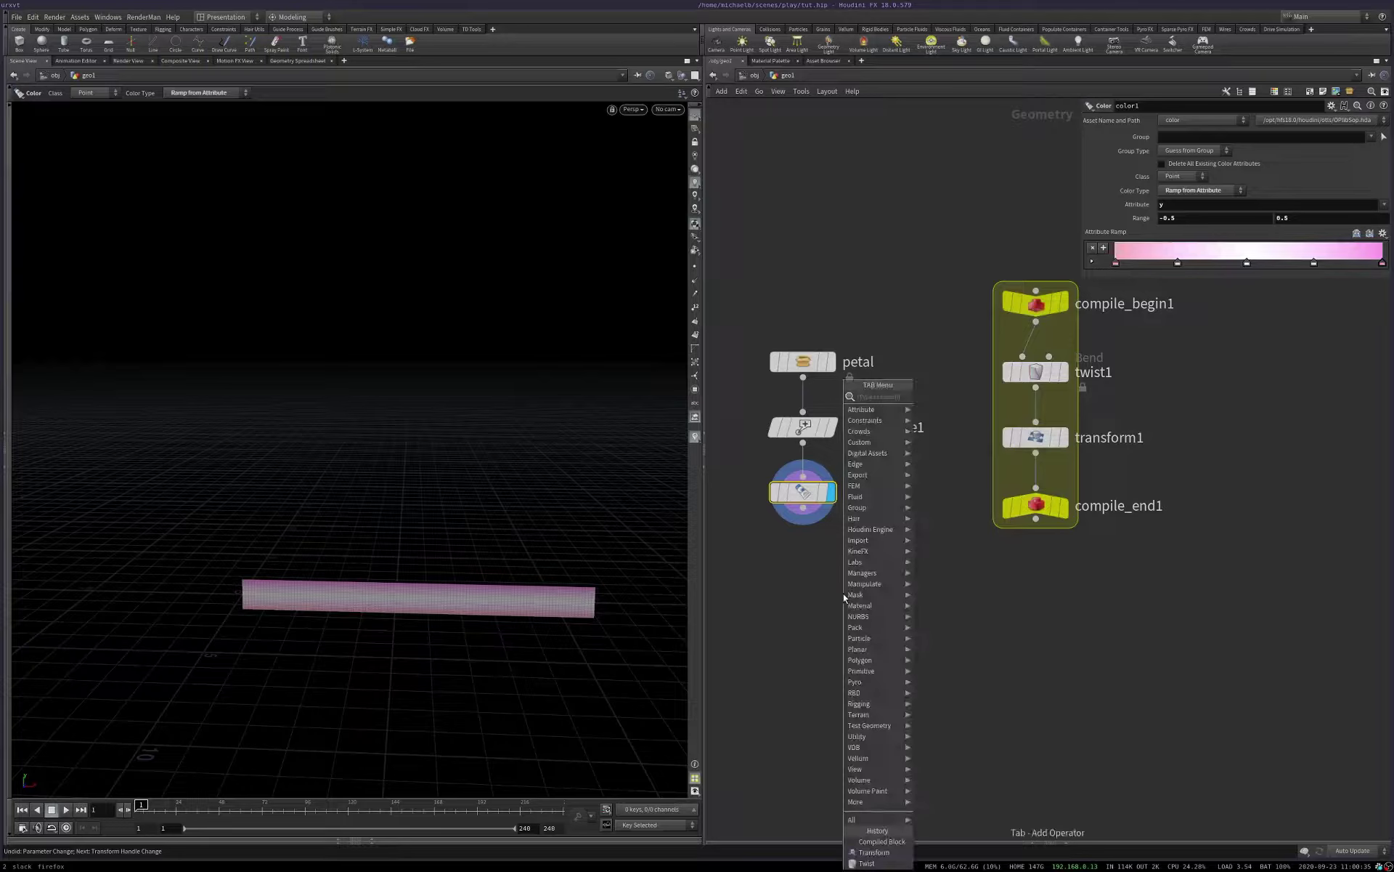
text(top geo)
key(Return)
click(843, 593)
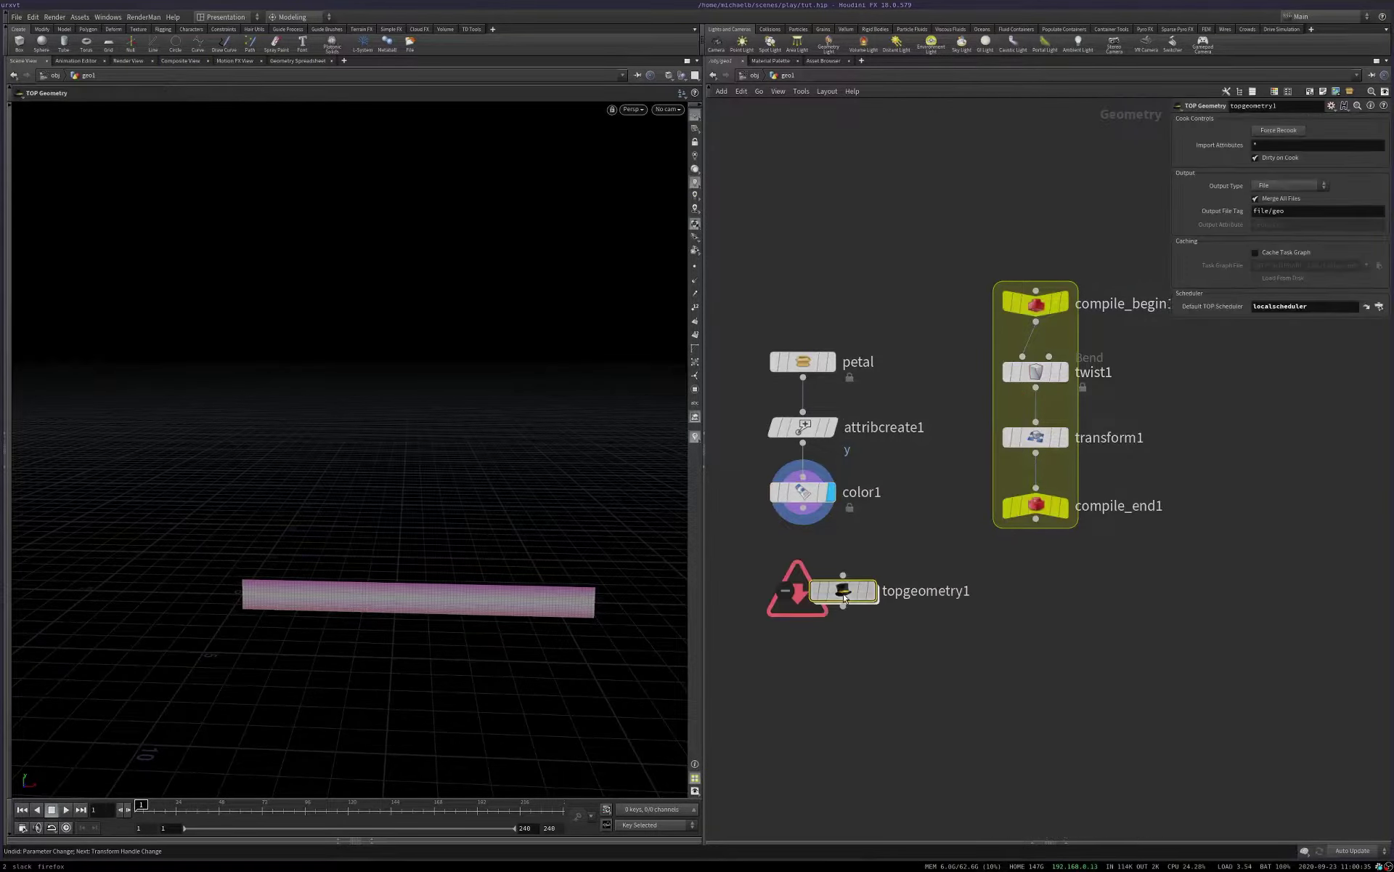
mouse_move(843, 593)
mouse_down()
mouse_move(802, 591)
mouse_move(835, 571)
mouse_up()
click(802, 575)
click(805, 517)
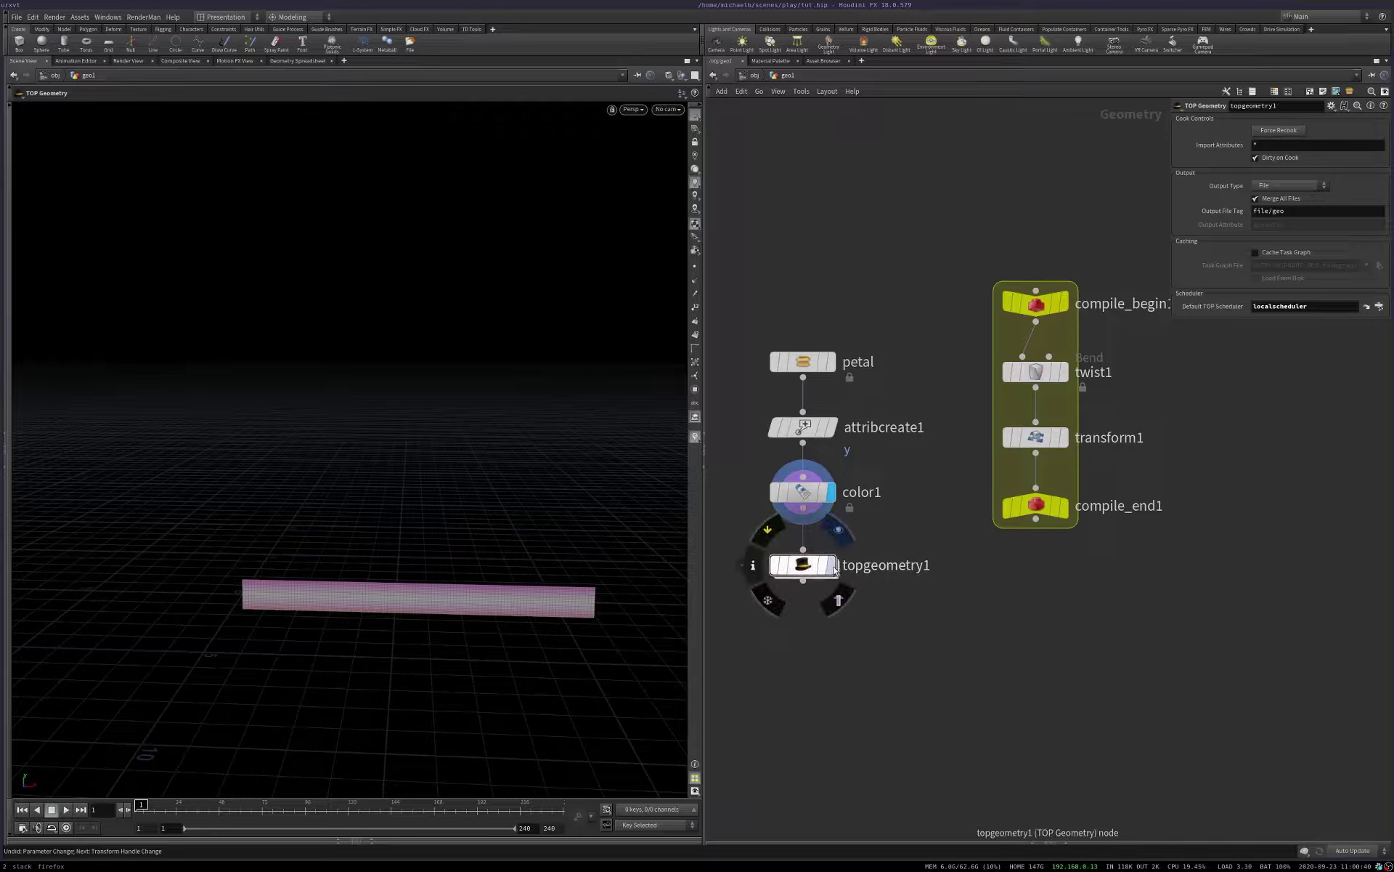
click(834, 567)
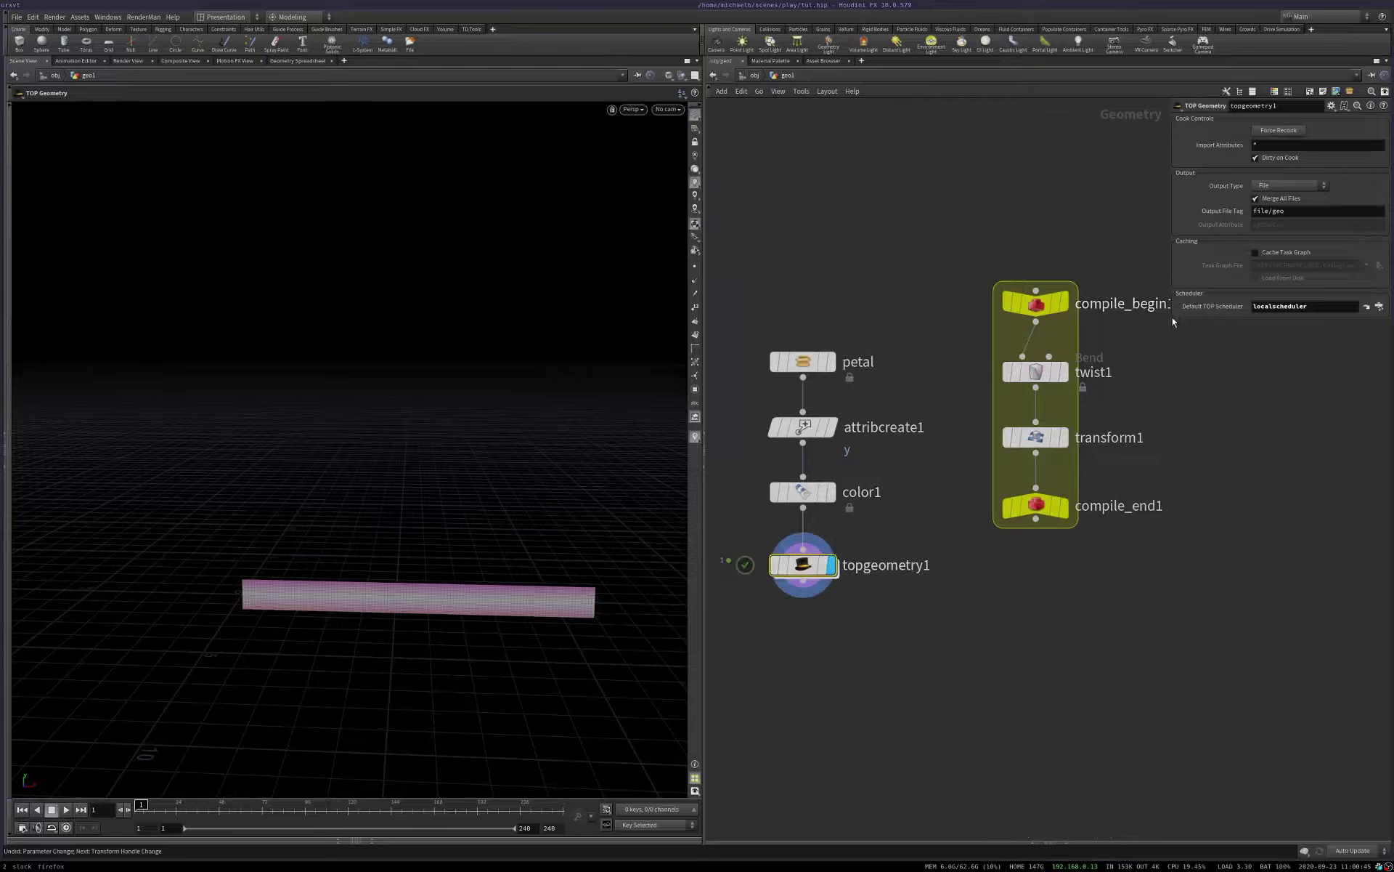
Step: Set topgeometry1's Output Type to Geometry Attribute and inspect its warning
drag(1174, 321, 888, 341)
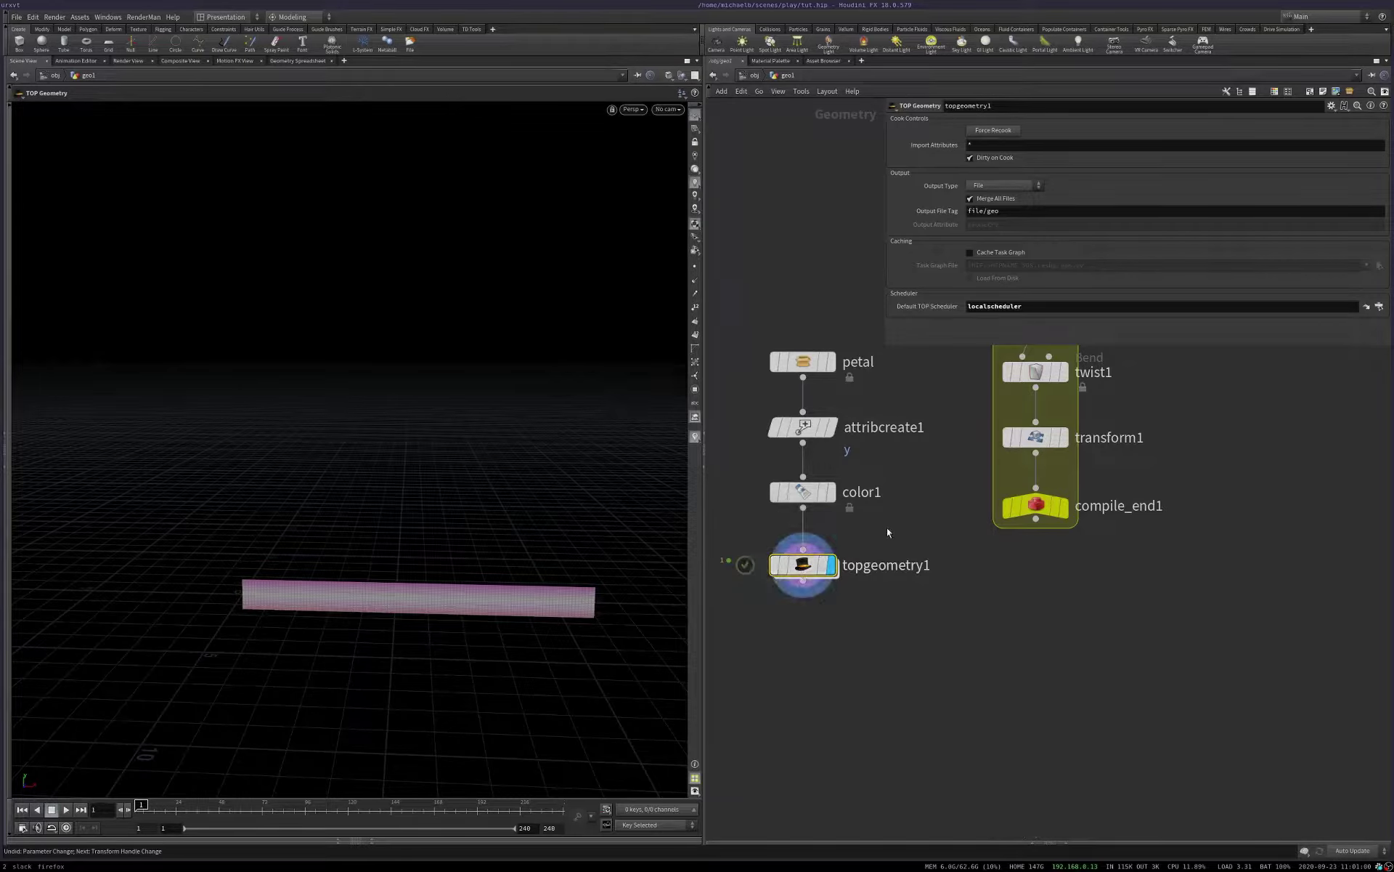
middle_drag(887, 527, 867, 687)
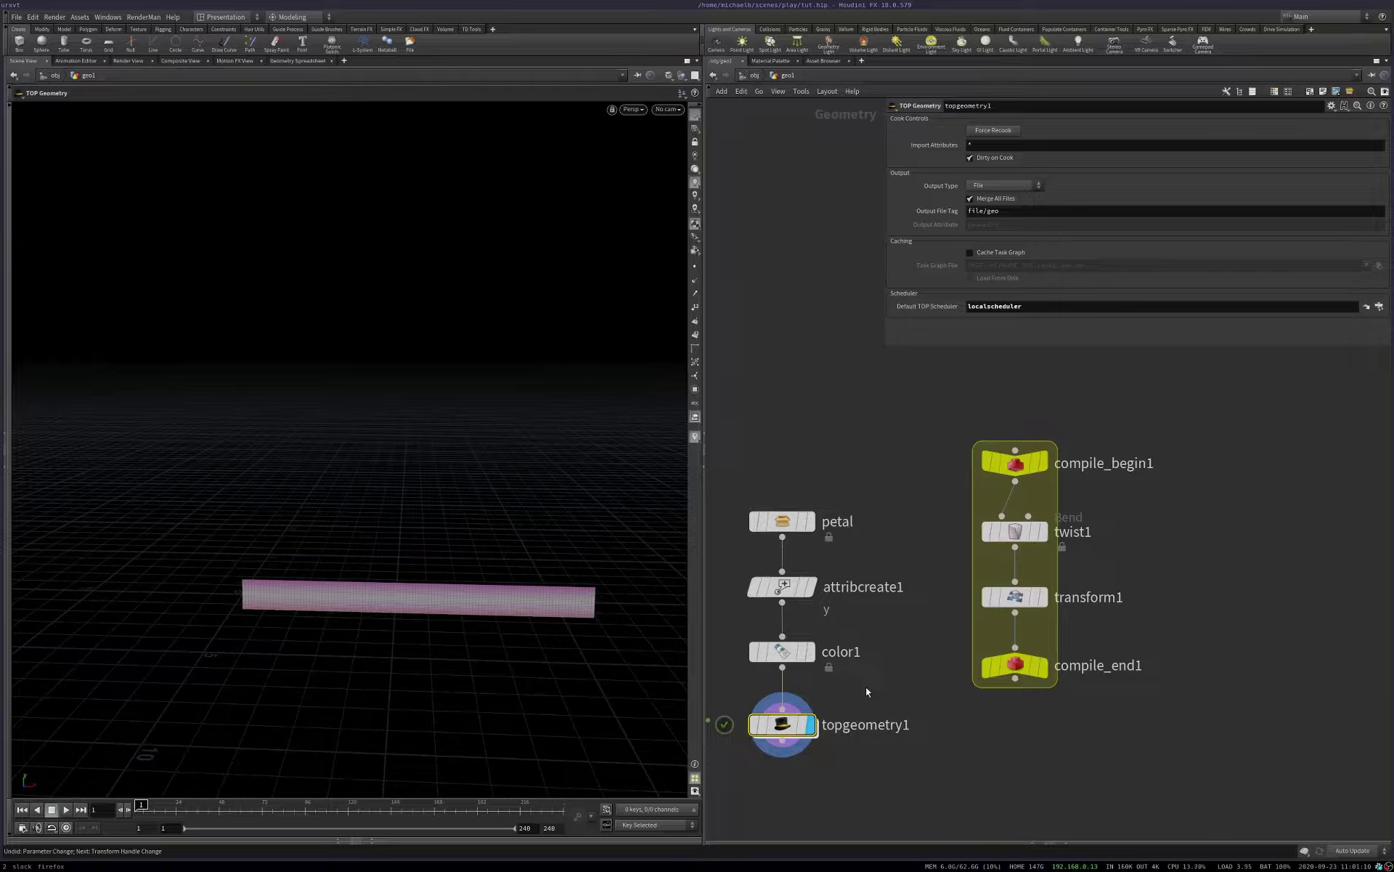
mouse_move(789, 729)
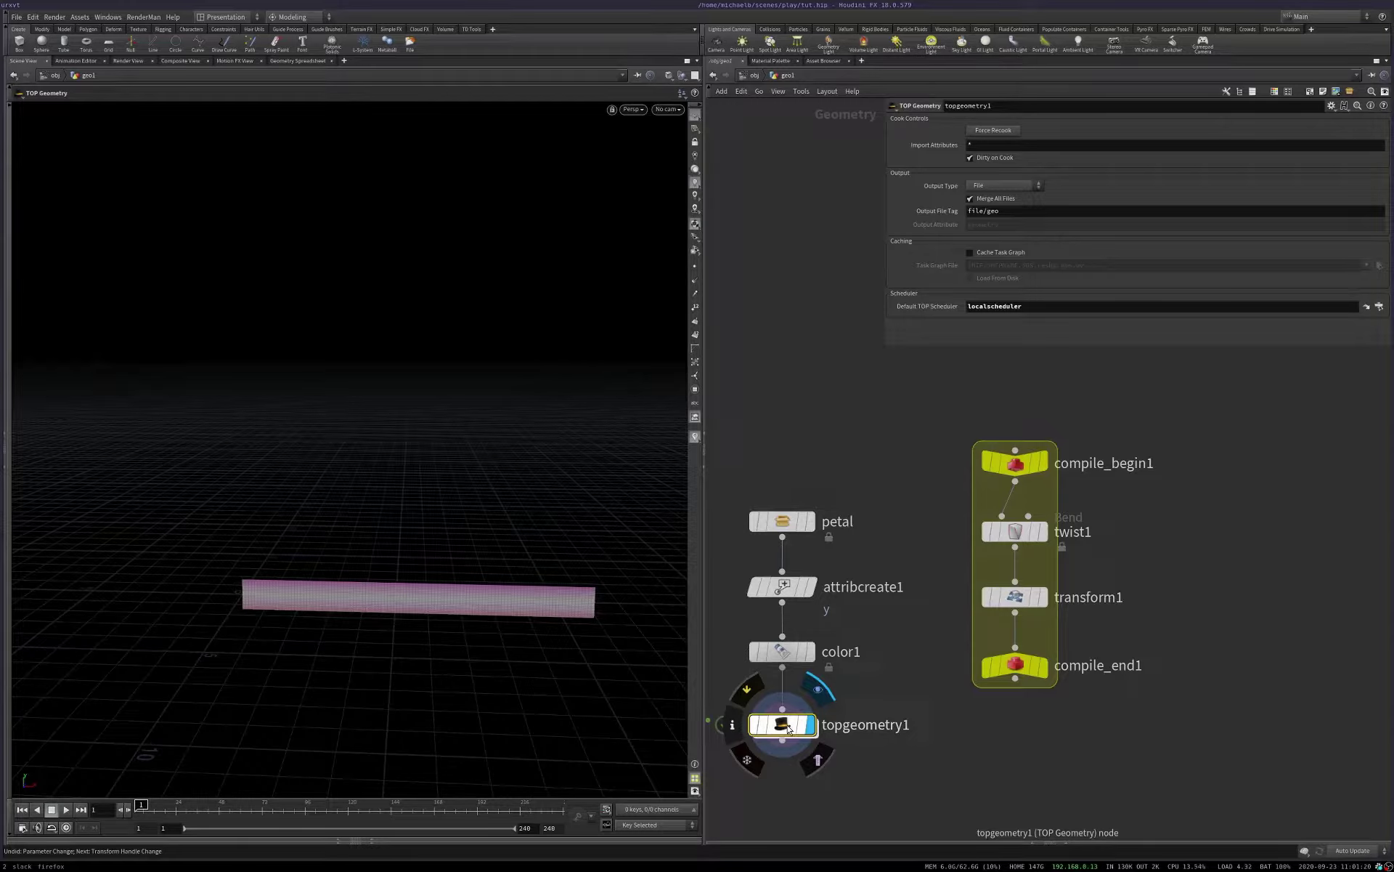
click(995, 184)
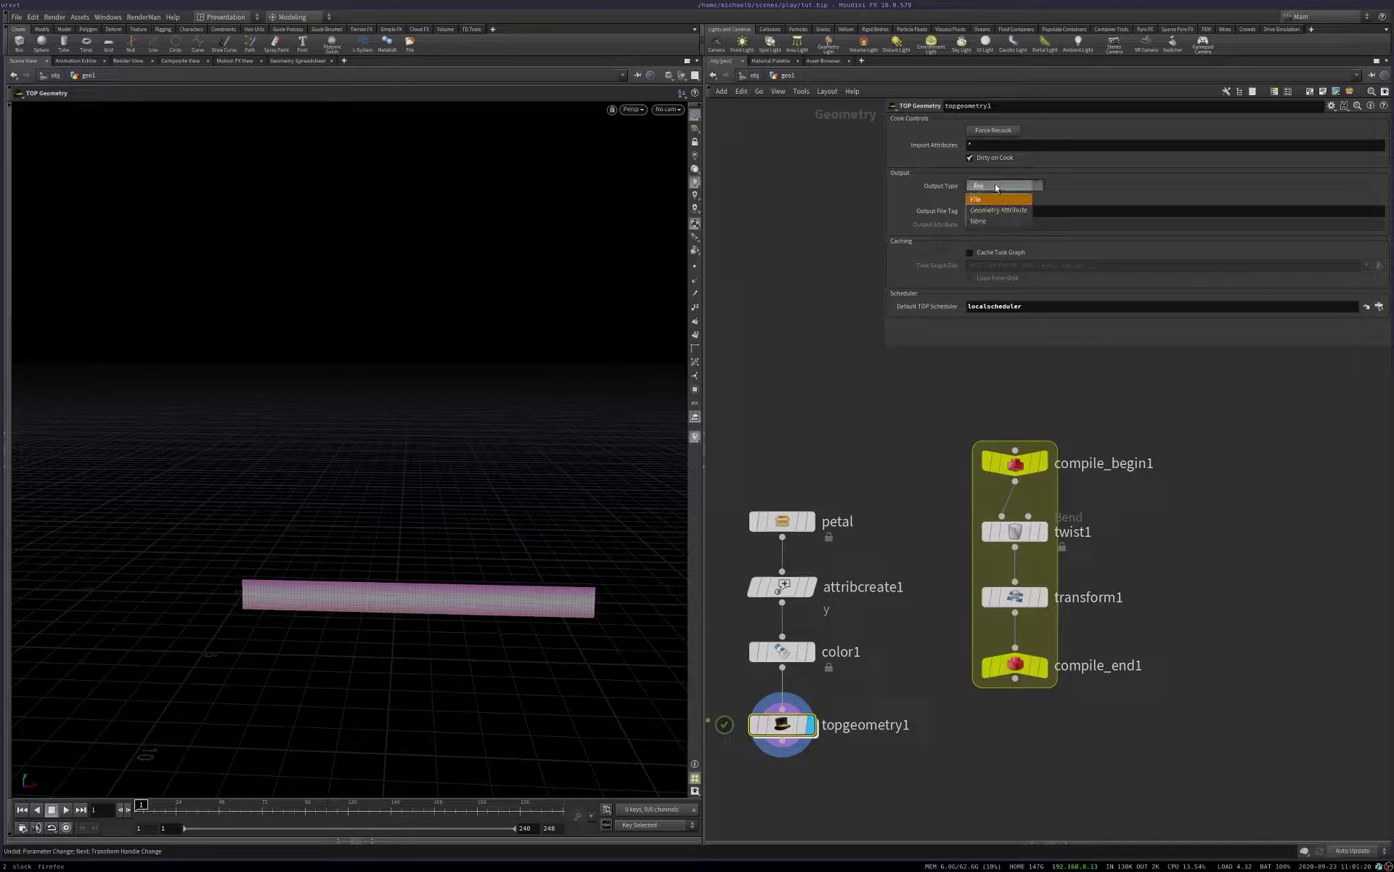
click(998, 209)
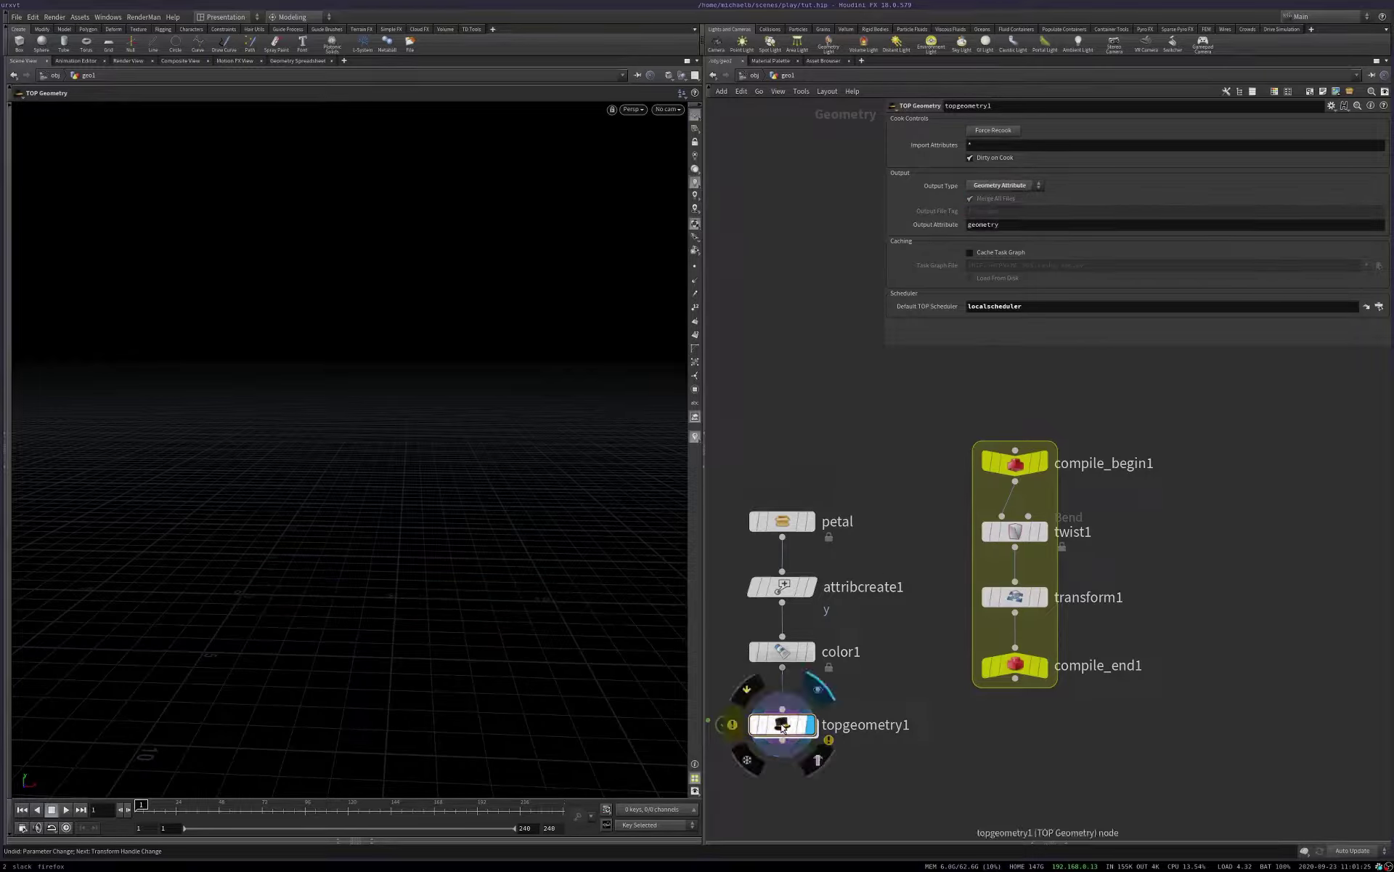
click(728, 726)
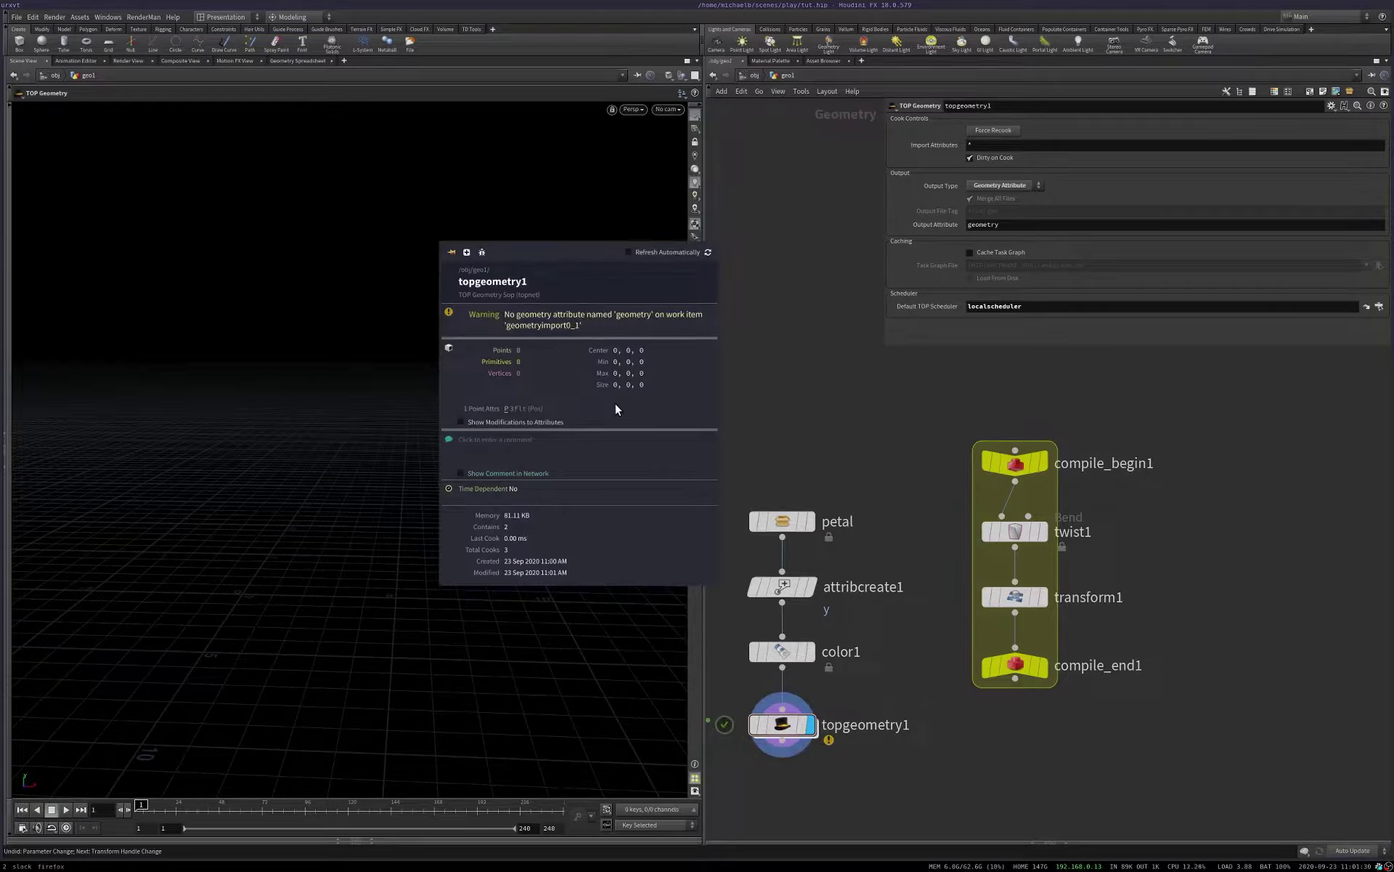
middle_drag(791, 727, 851, 676)
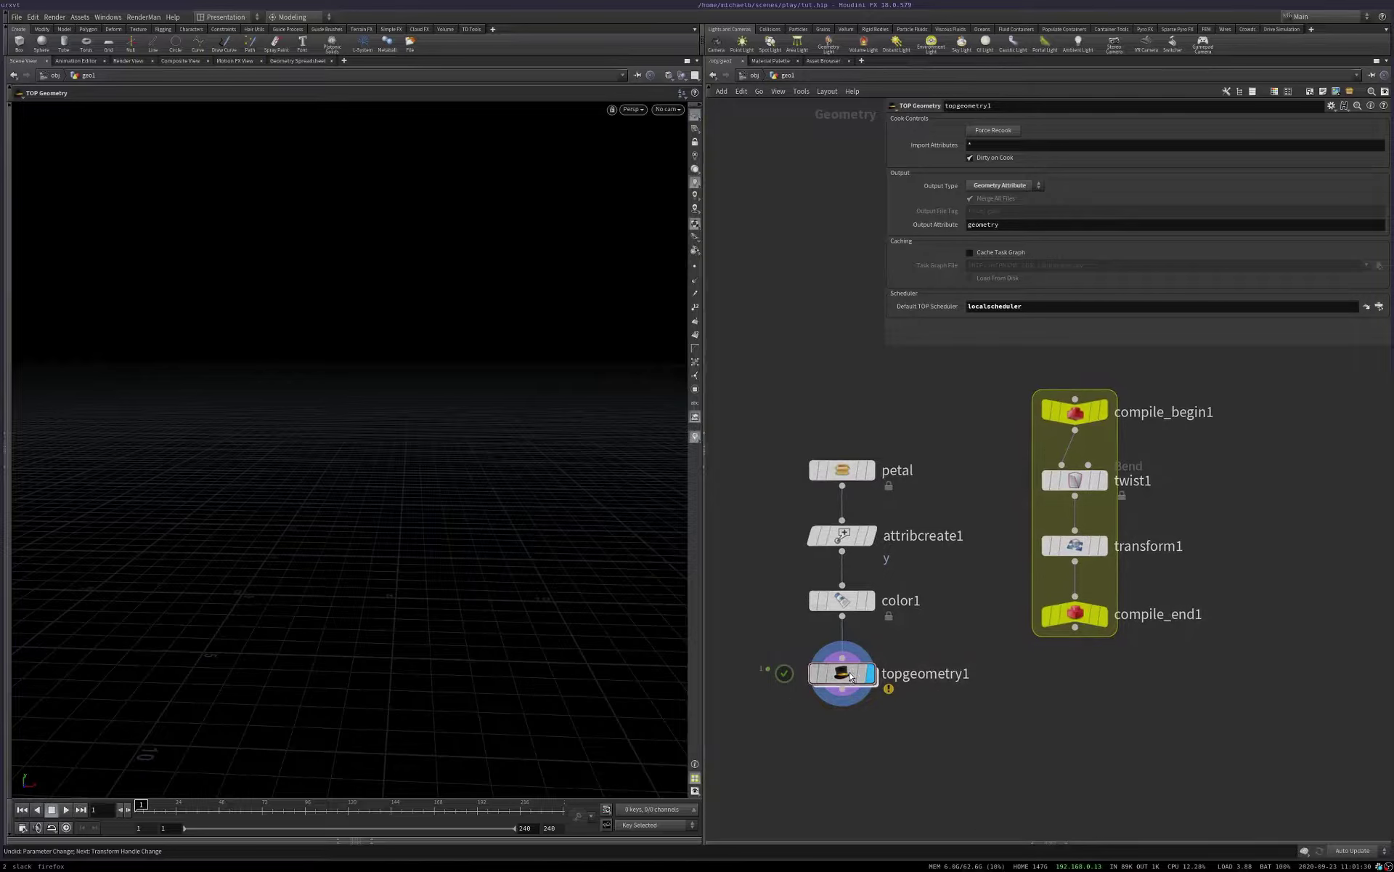
Step: Set geometryimport's Store Geometry As to Geometry Attribute, check the cooked work item, and return to /obj
double_click(851, 675)
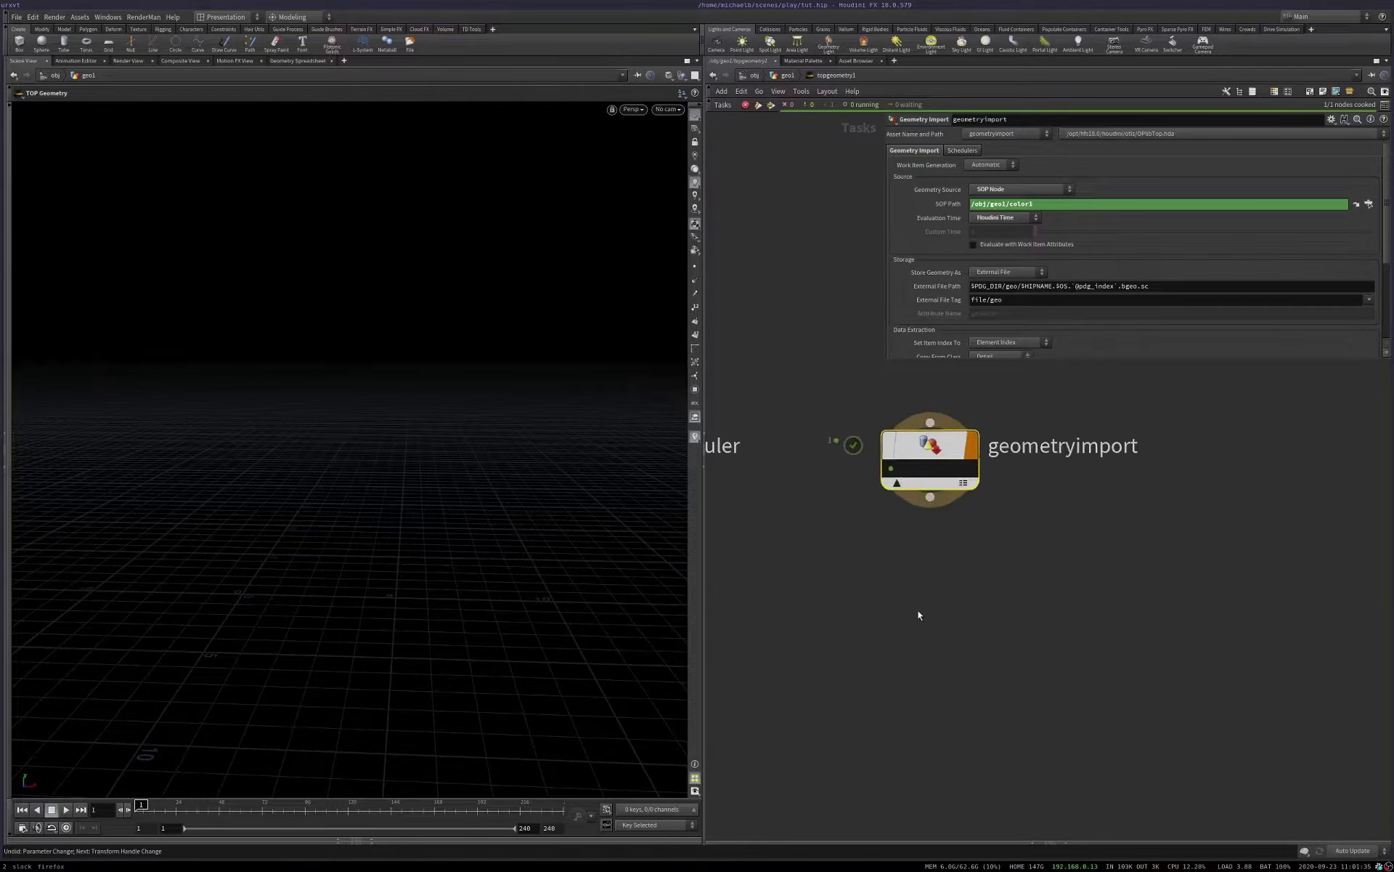
scroll(908, 629, down, 3)
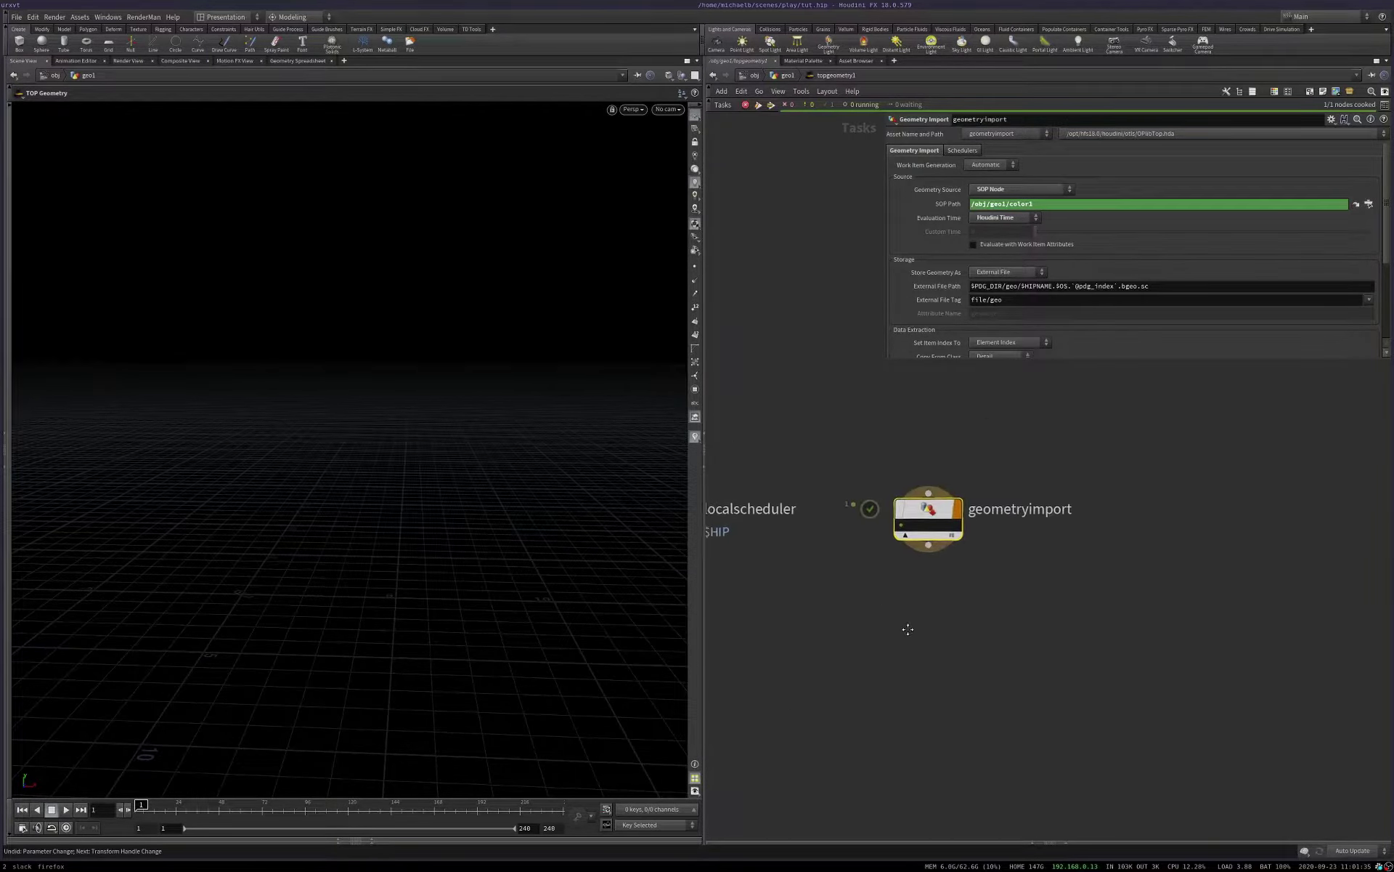
middle_drag(908, 629, 1005, 654)
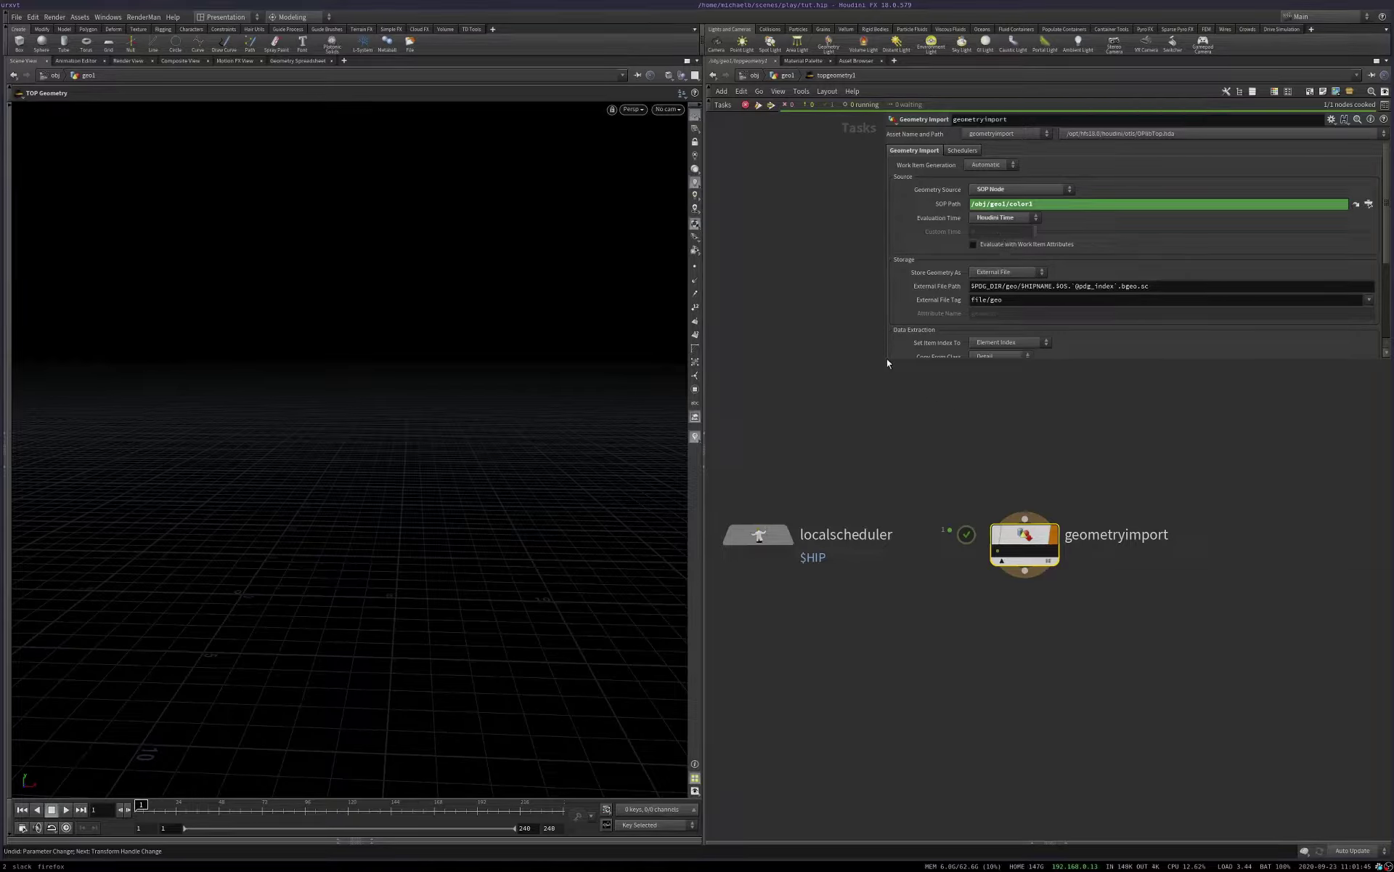
drag(886, 361, 836, 480)
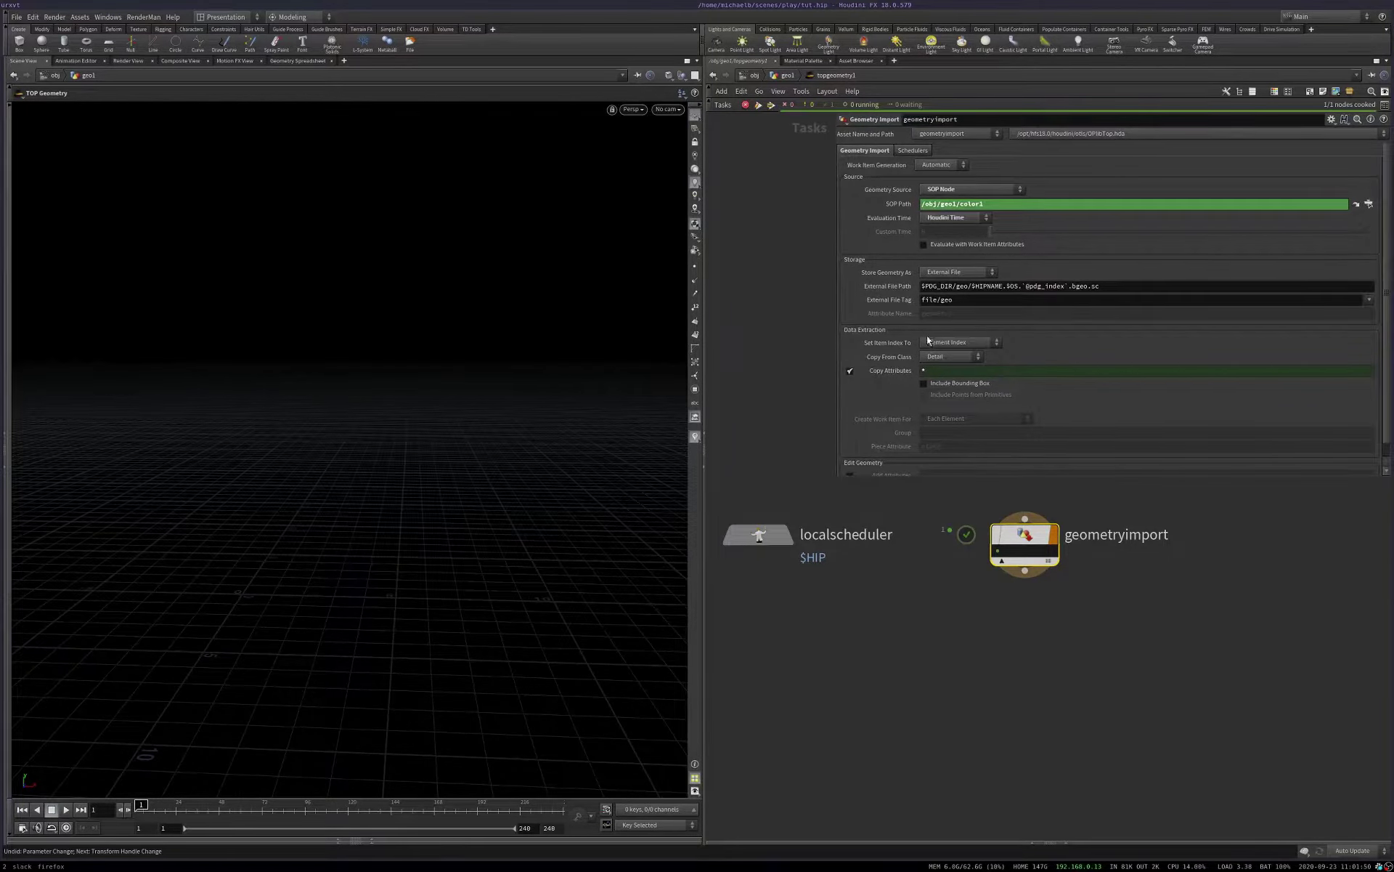
click(969, 273)
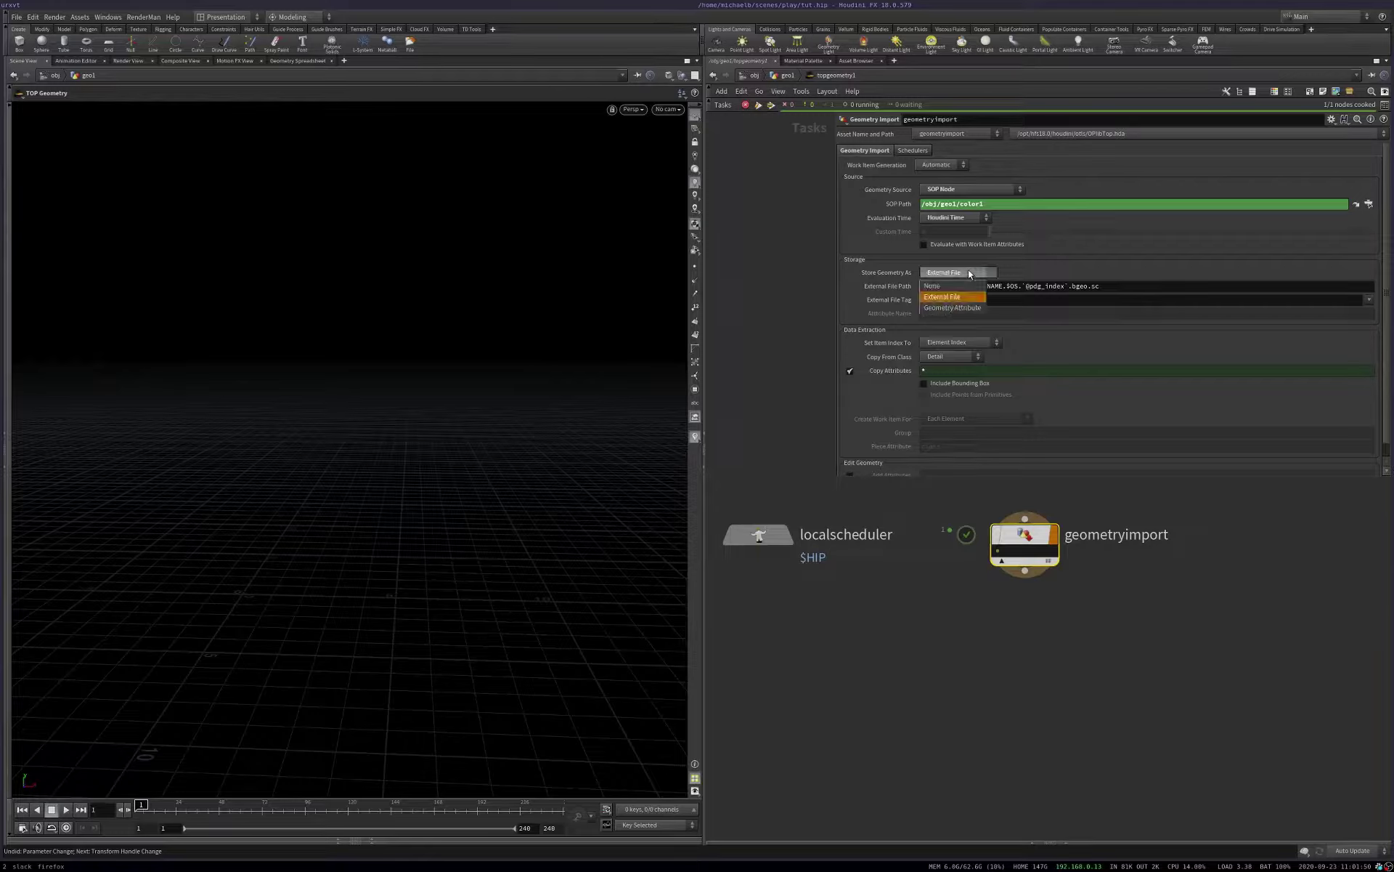
click(957, 308)
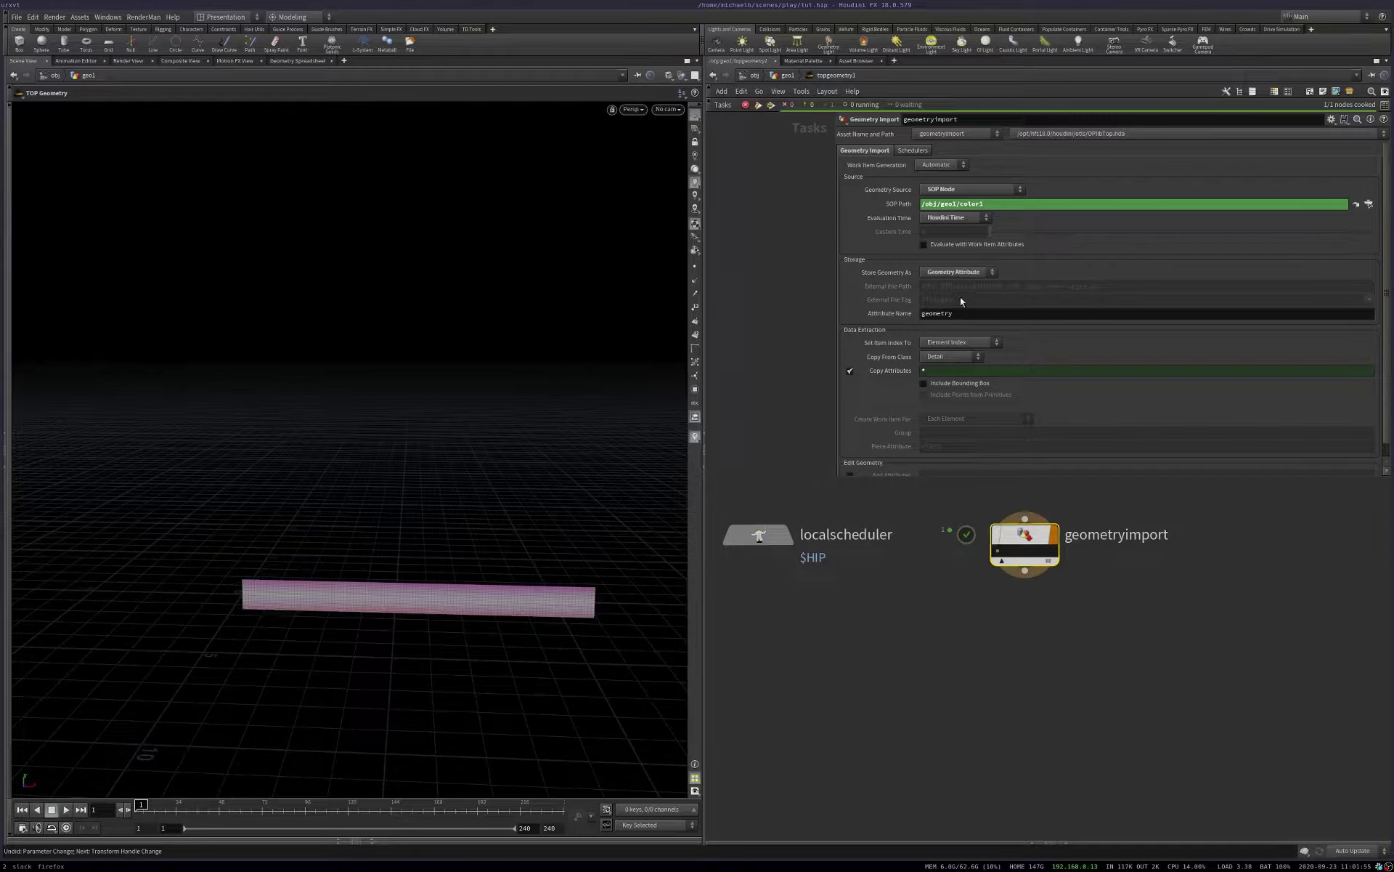
key(f)
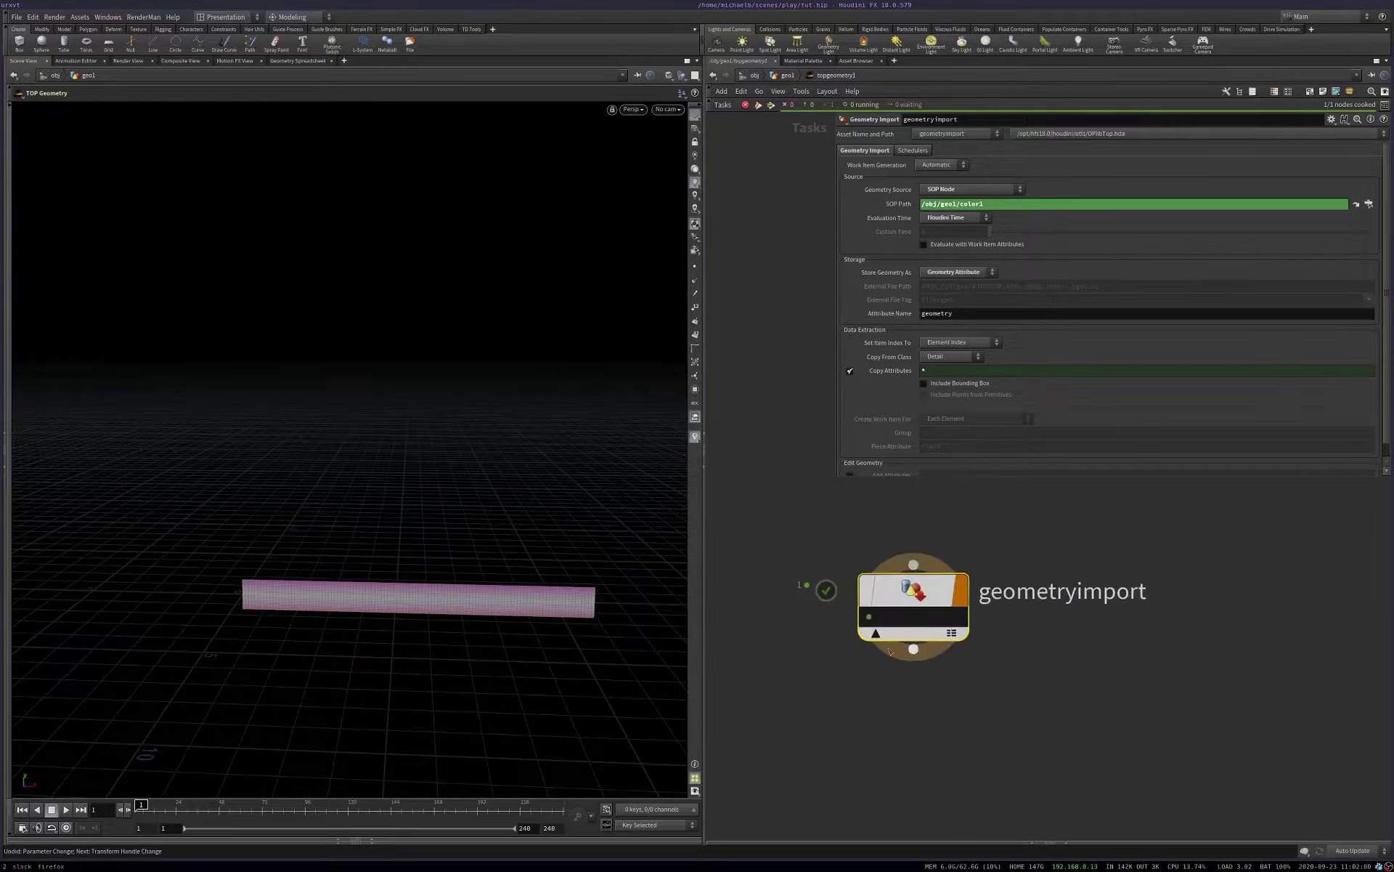
click(804, 585)
key(u)
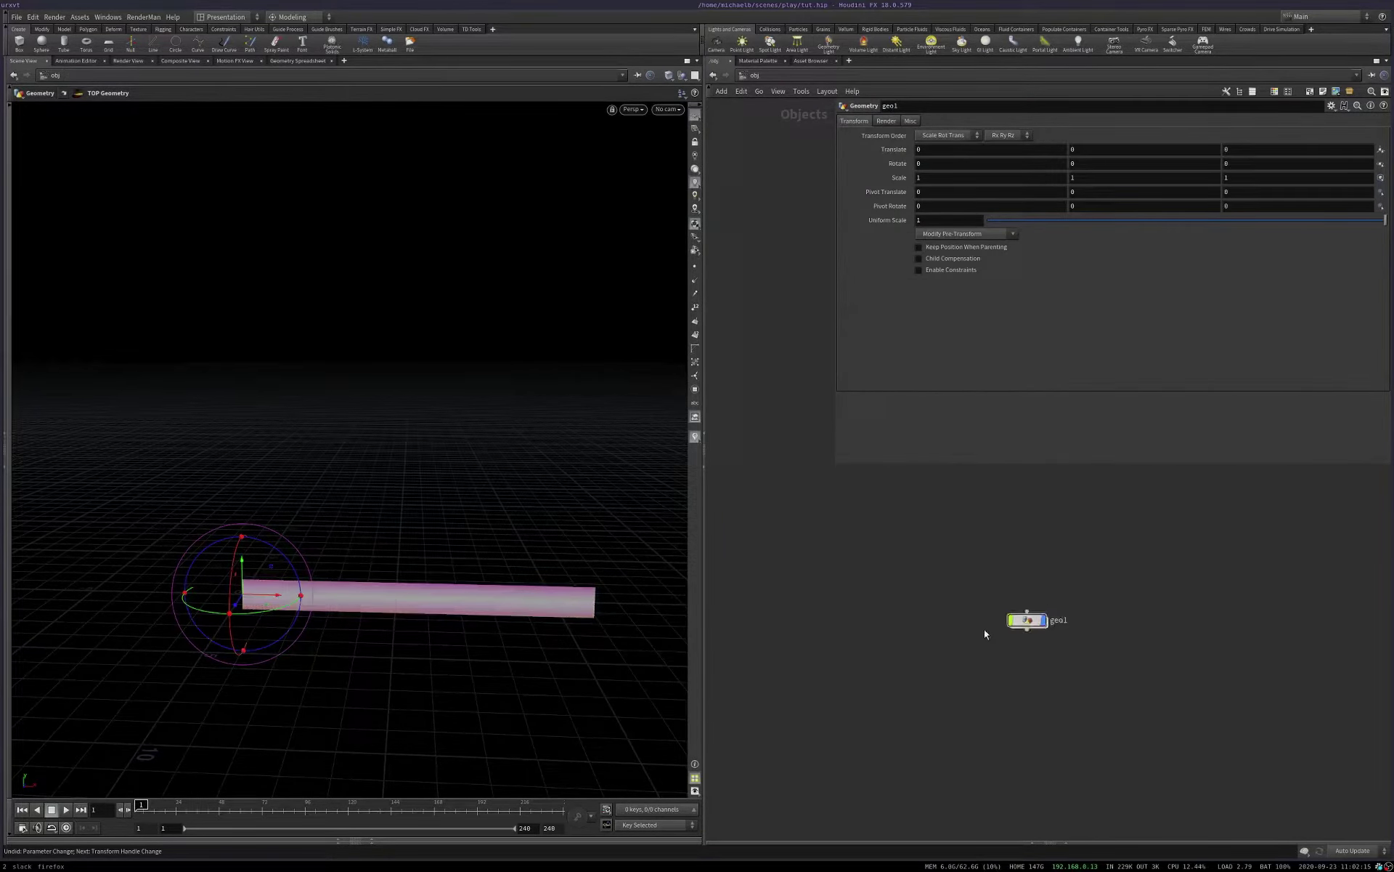
Step: Go back into geo1, display color1, and peek inside topgeometry1 again
double_click(1027, 619)
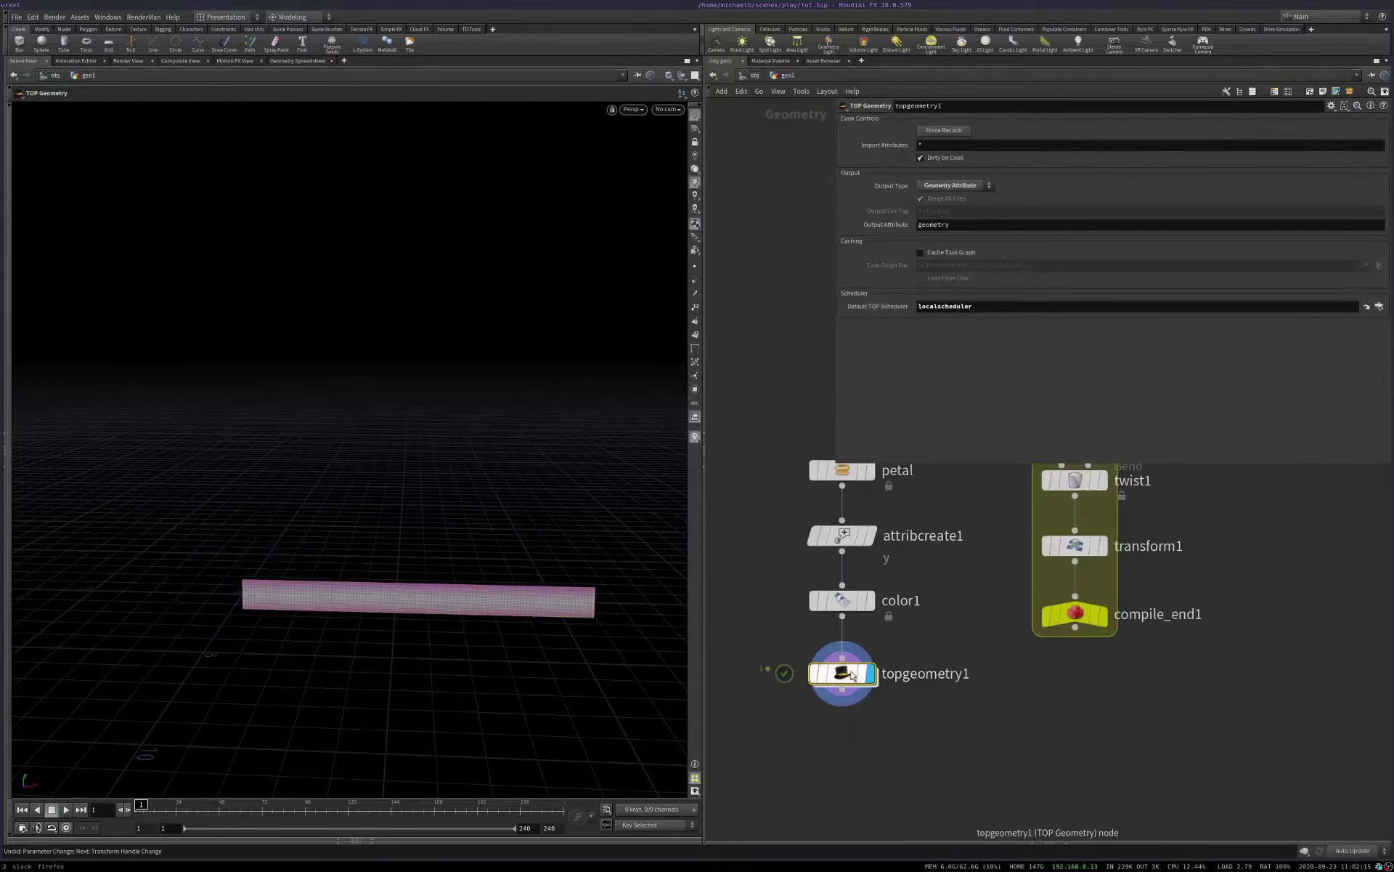
click(868, 600)
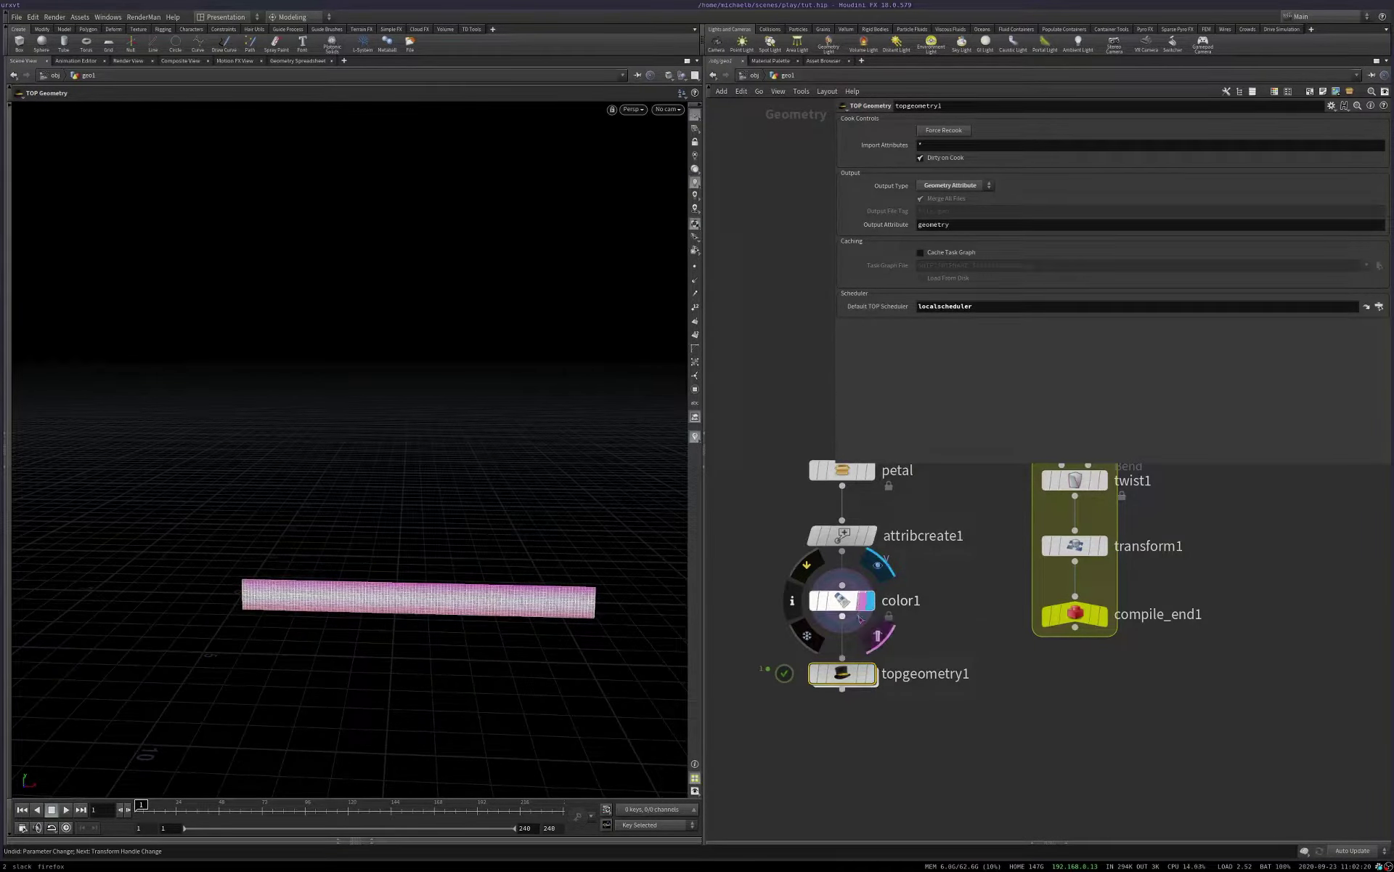
double_click(871, 674)
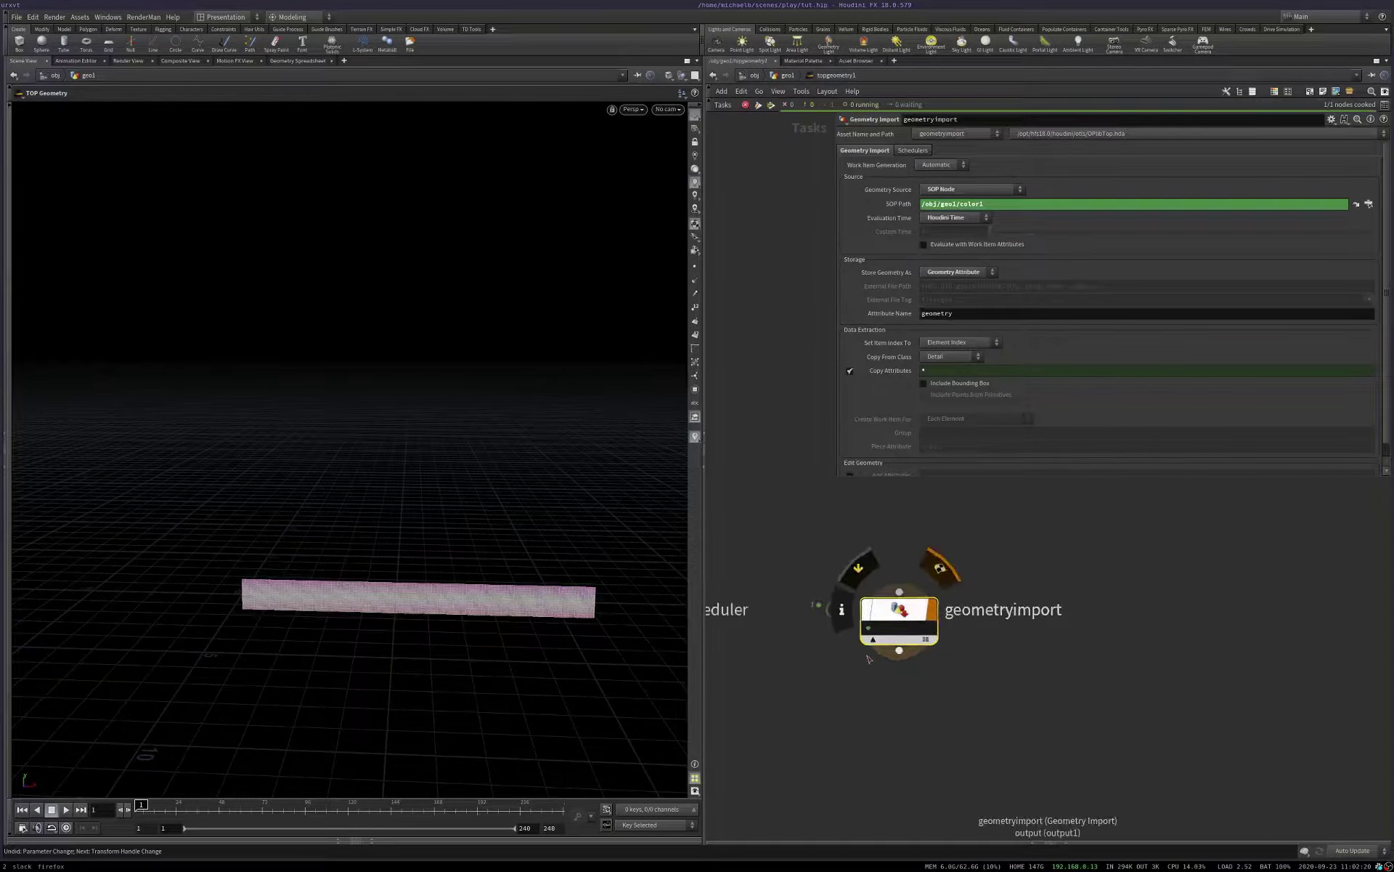
click(863, 700)
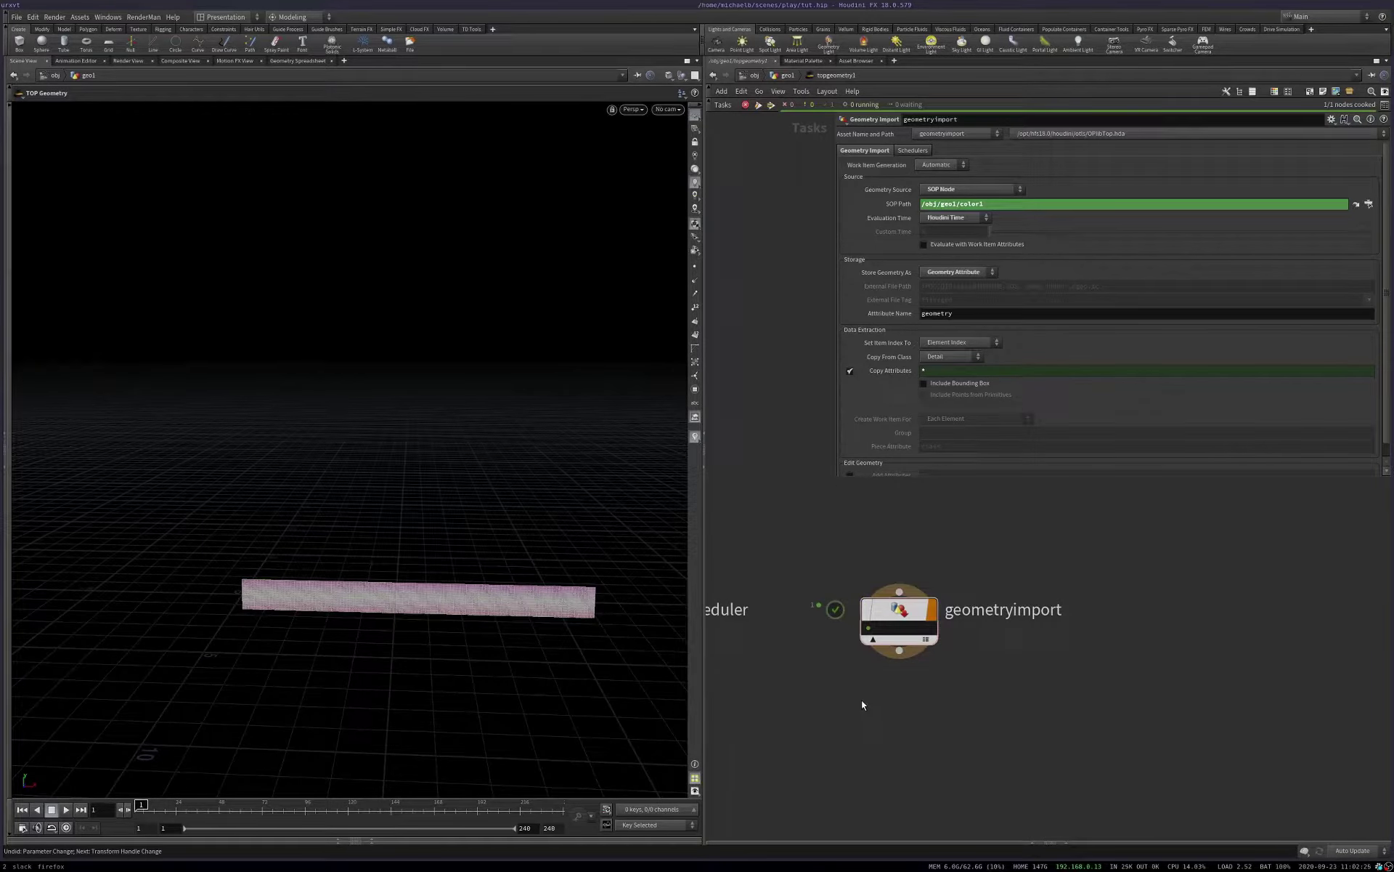
key(u)
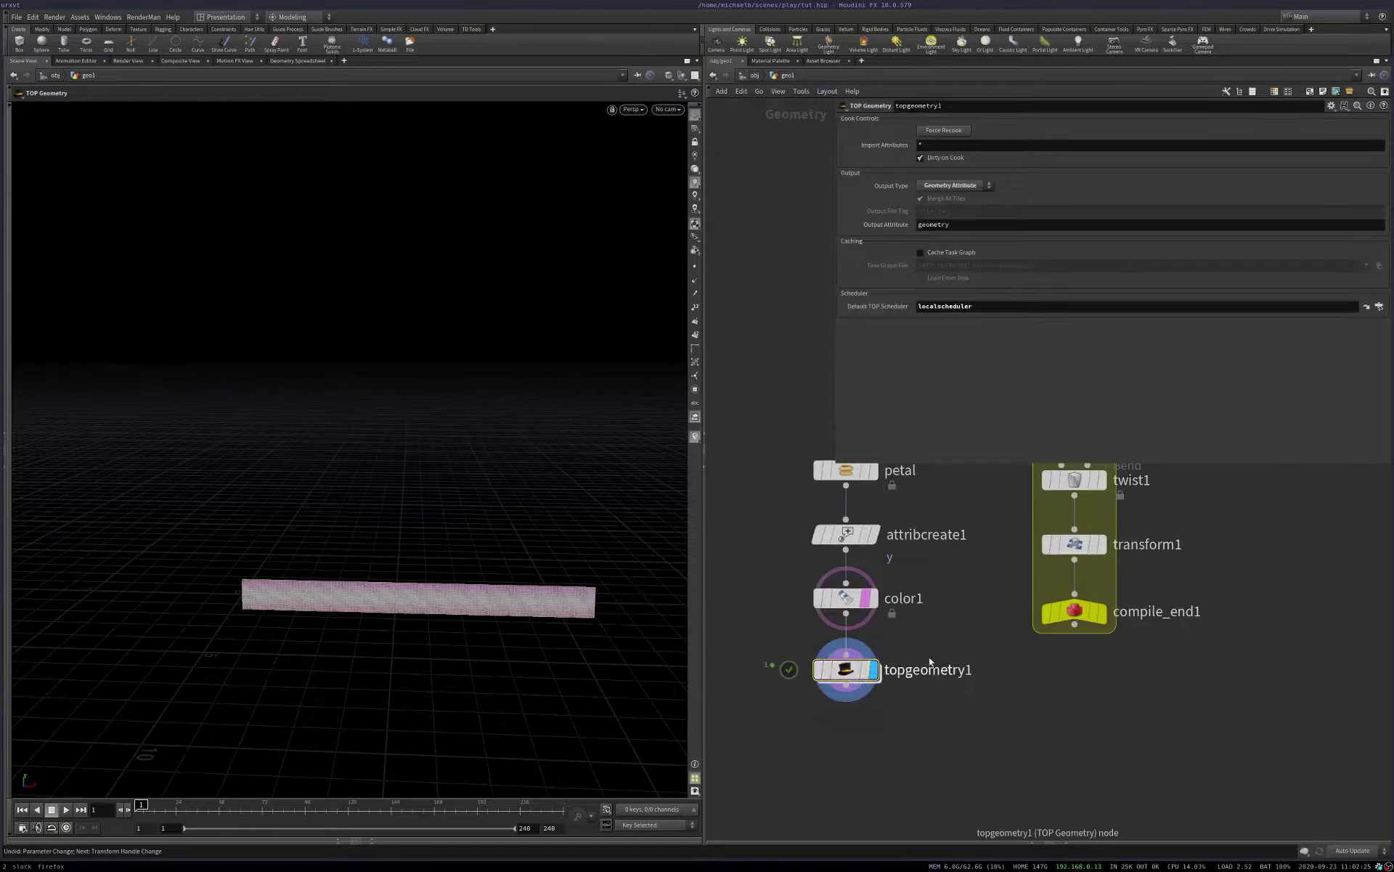
Step: Reframe the network and move the compile block down beside the petal chain
scroll(919, 710, down, 2)
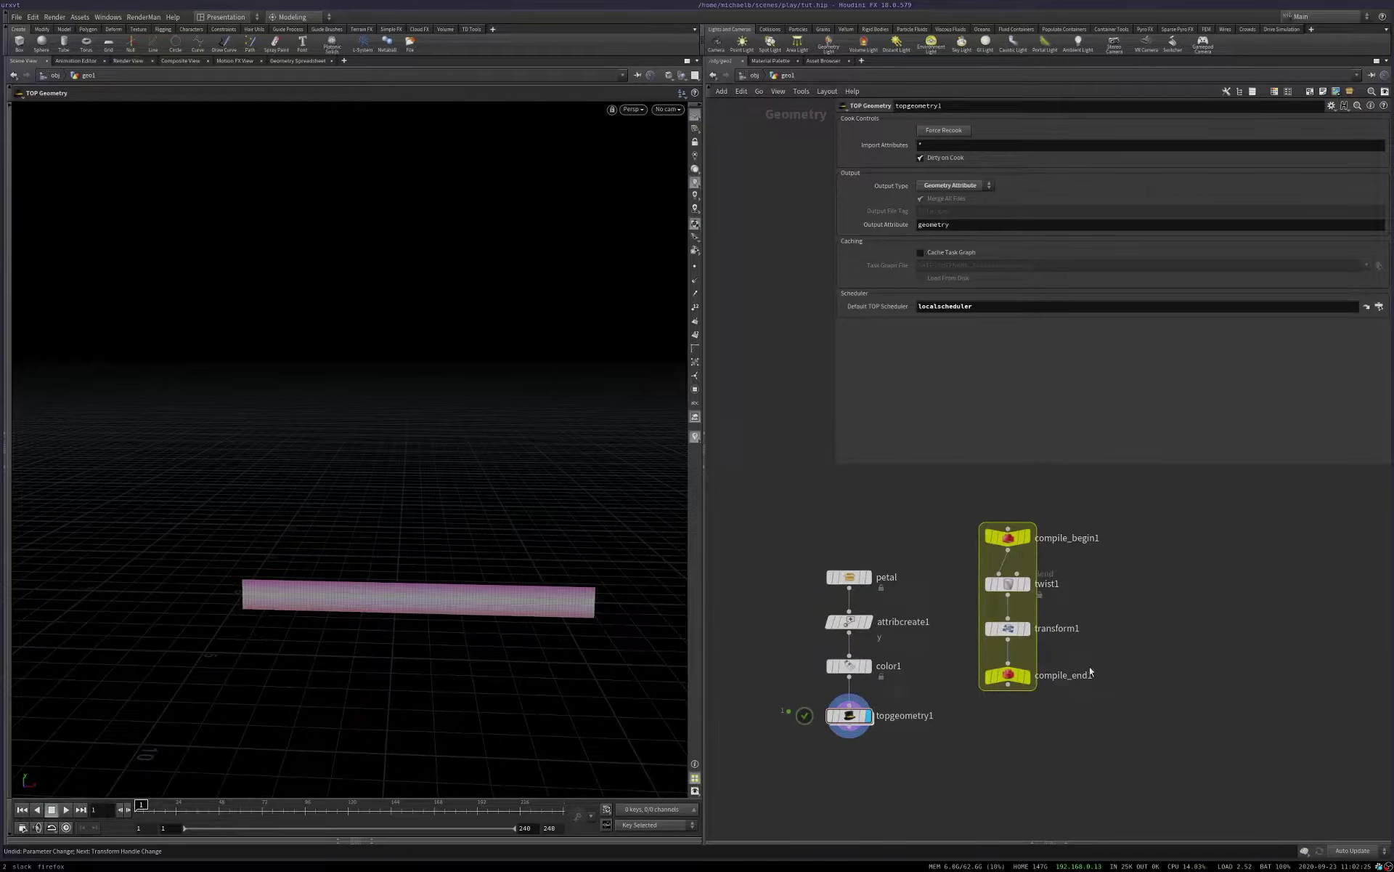
scroll(974, 712, up, 2)
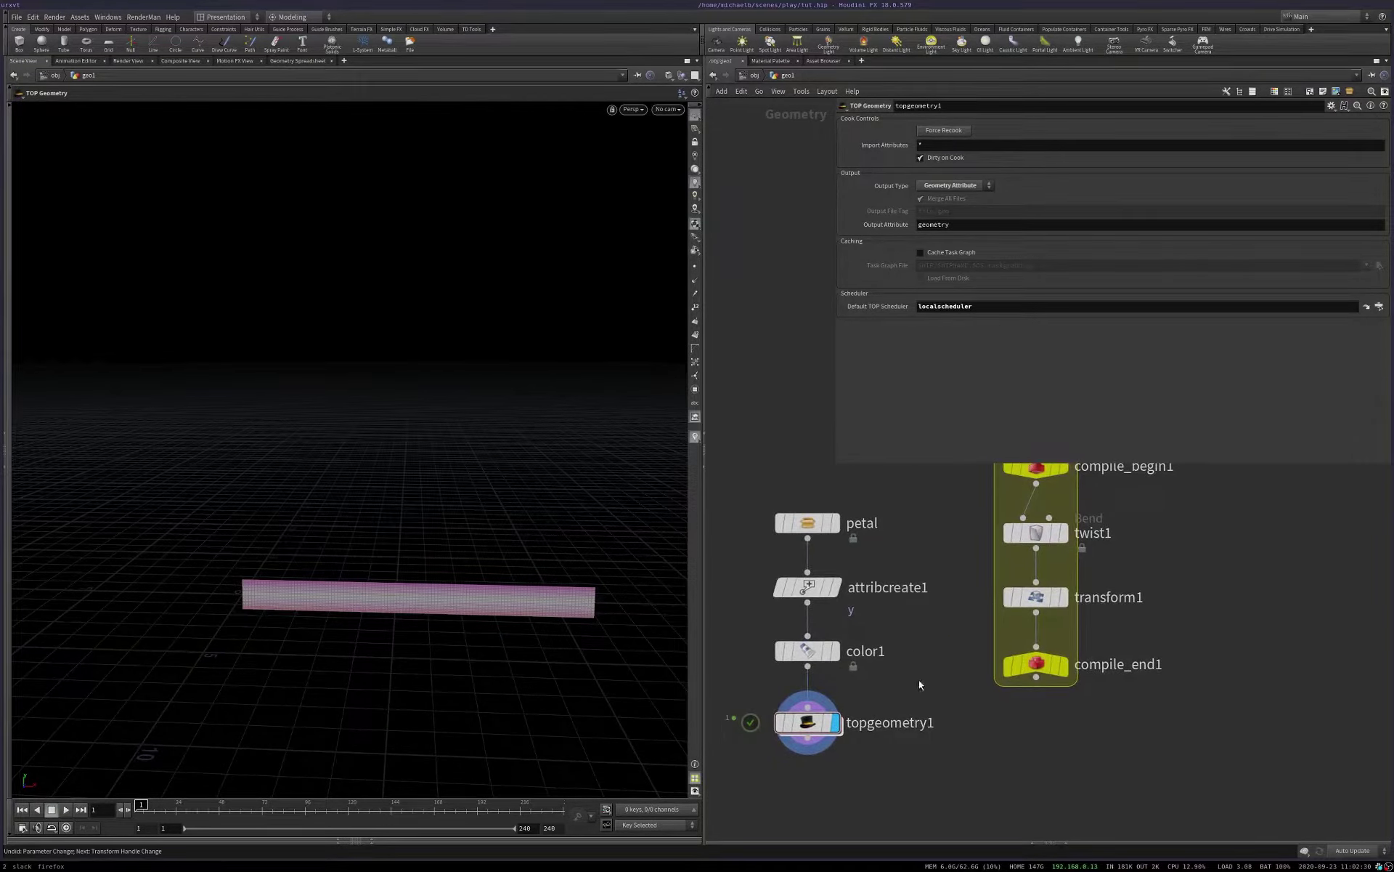
middle_drag(1064, 537, 1031, 599)
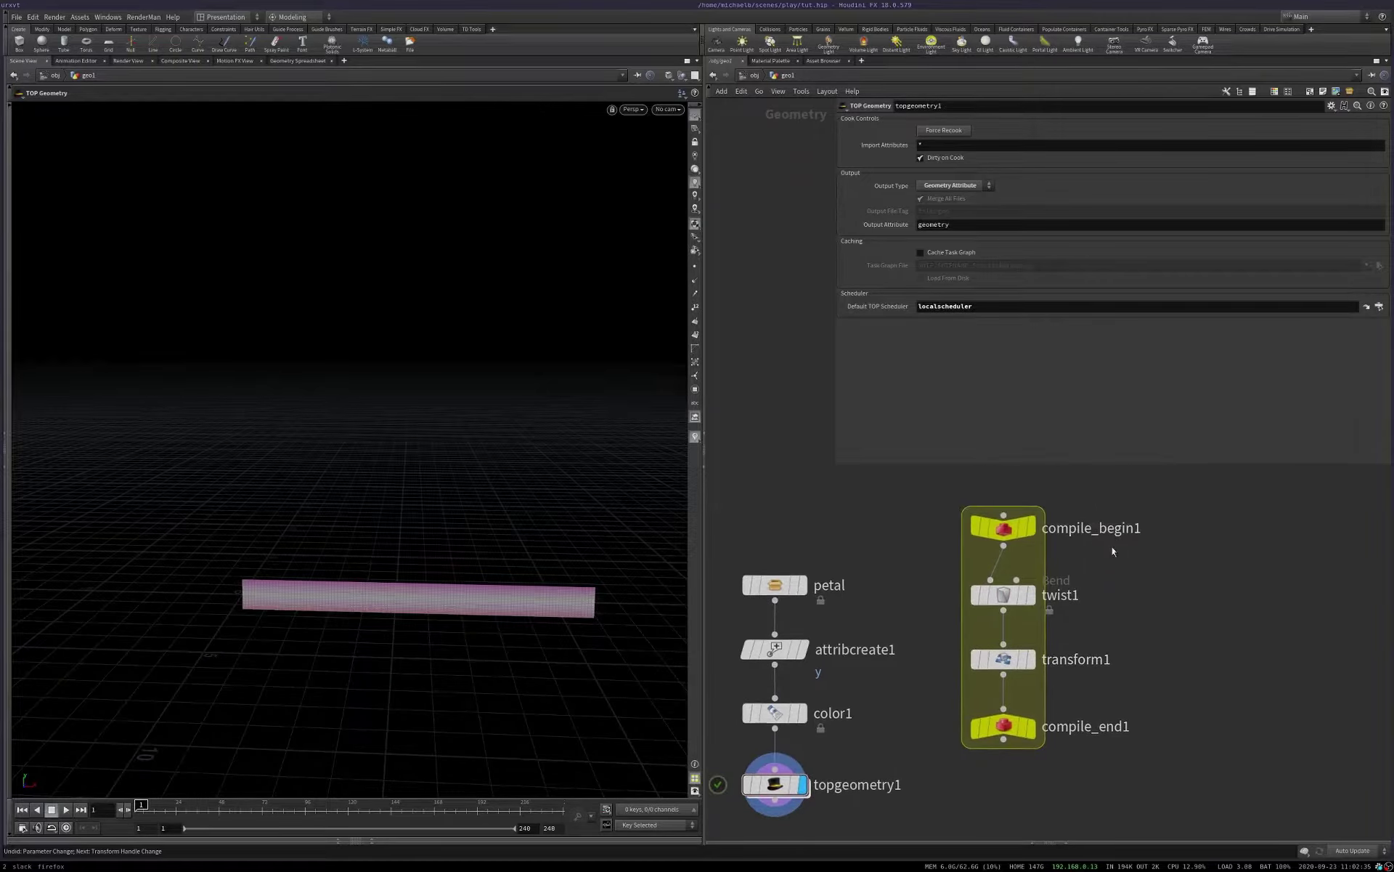
middle_drag(977, 668, 929, 653)
scroll(937, 690, down, 1)
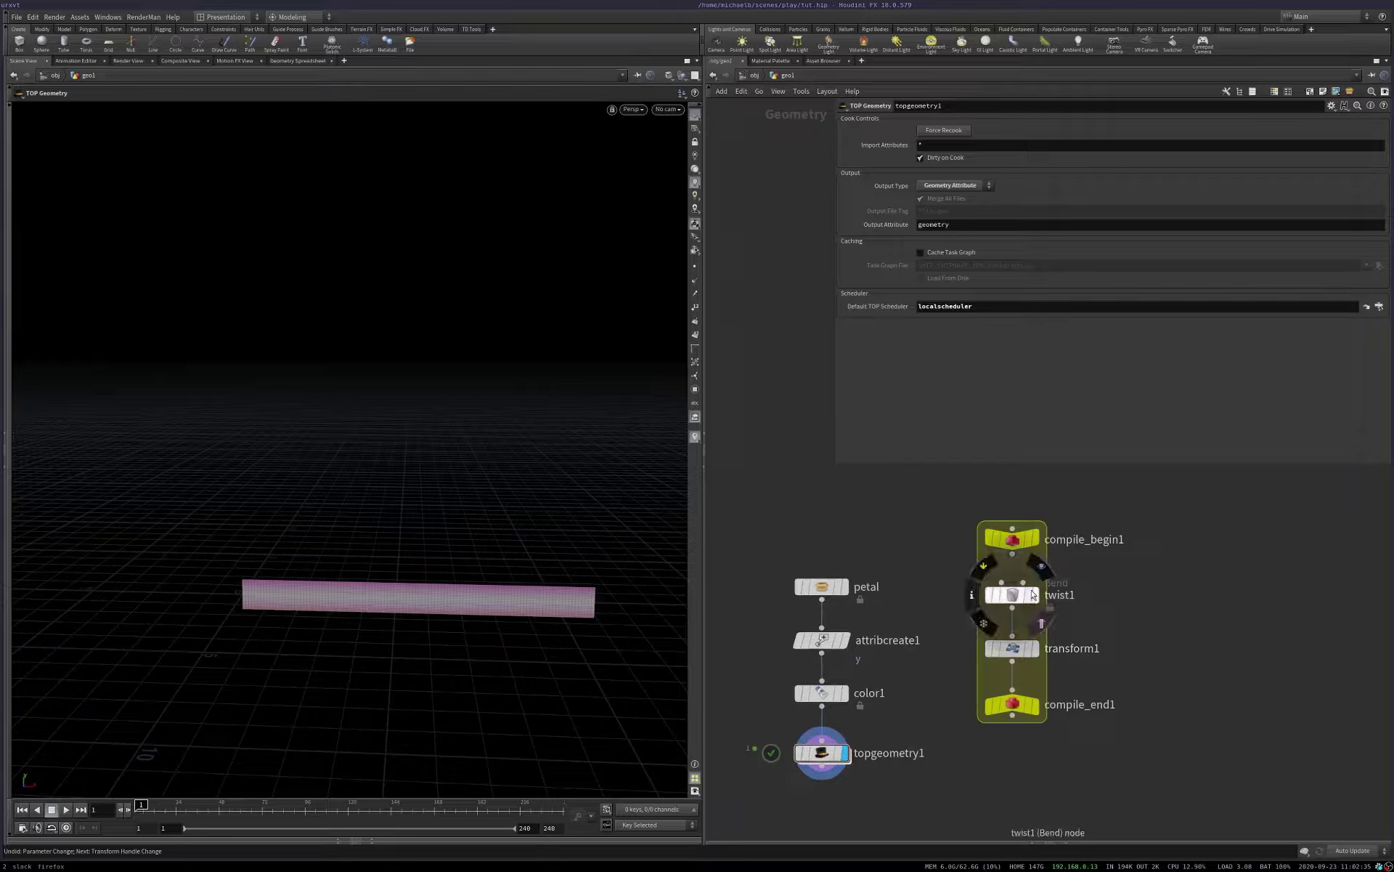
drag(1009, 538, 1000, 585)
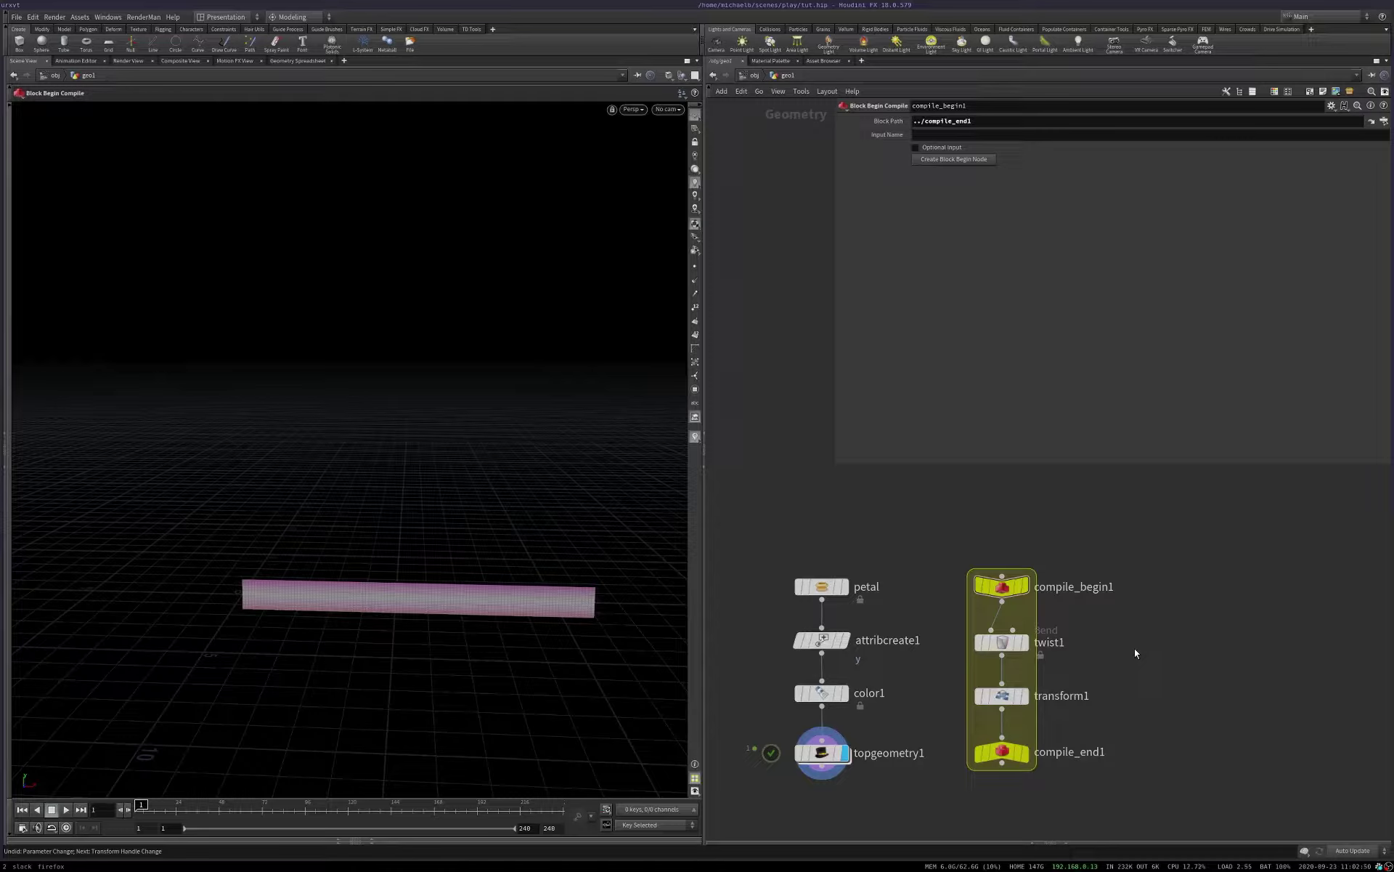
Step: Select twist1 and transform1, then select topgeometry1 to show its parameters
scroll(1129, 657, up, 3)
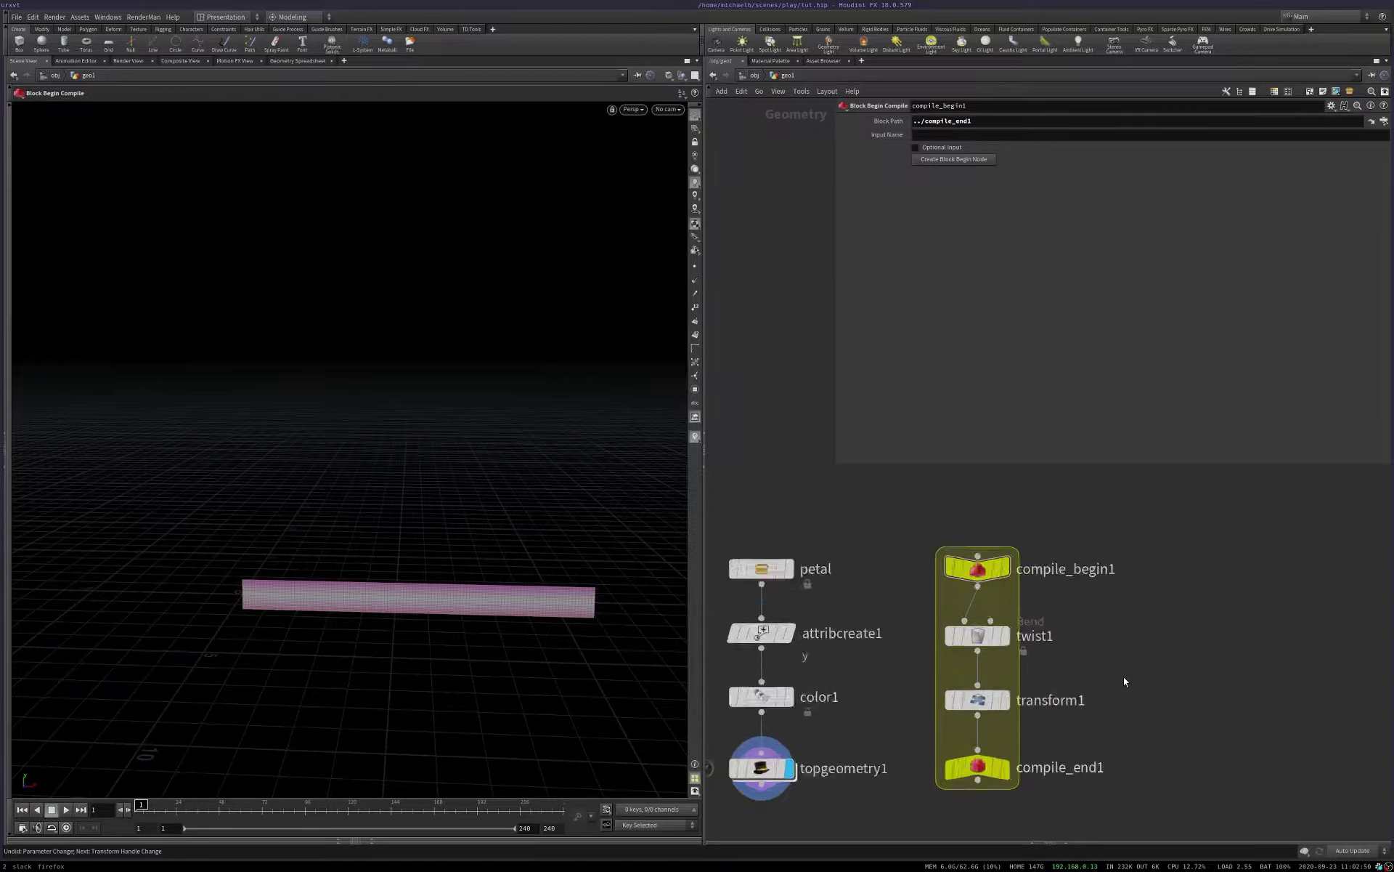
drag(1077, 730, 974, 654)
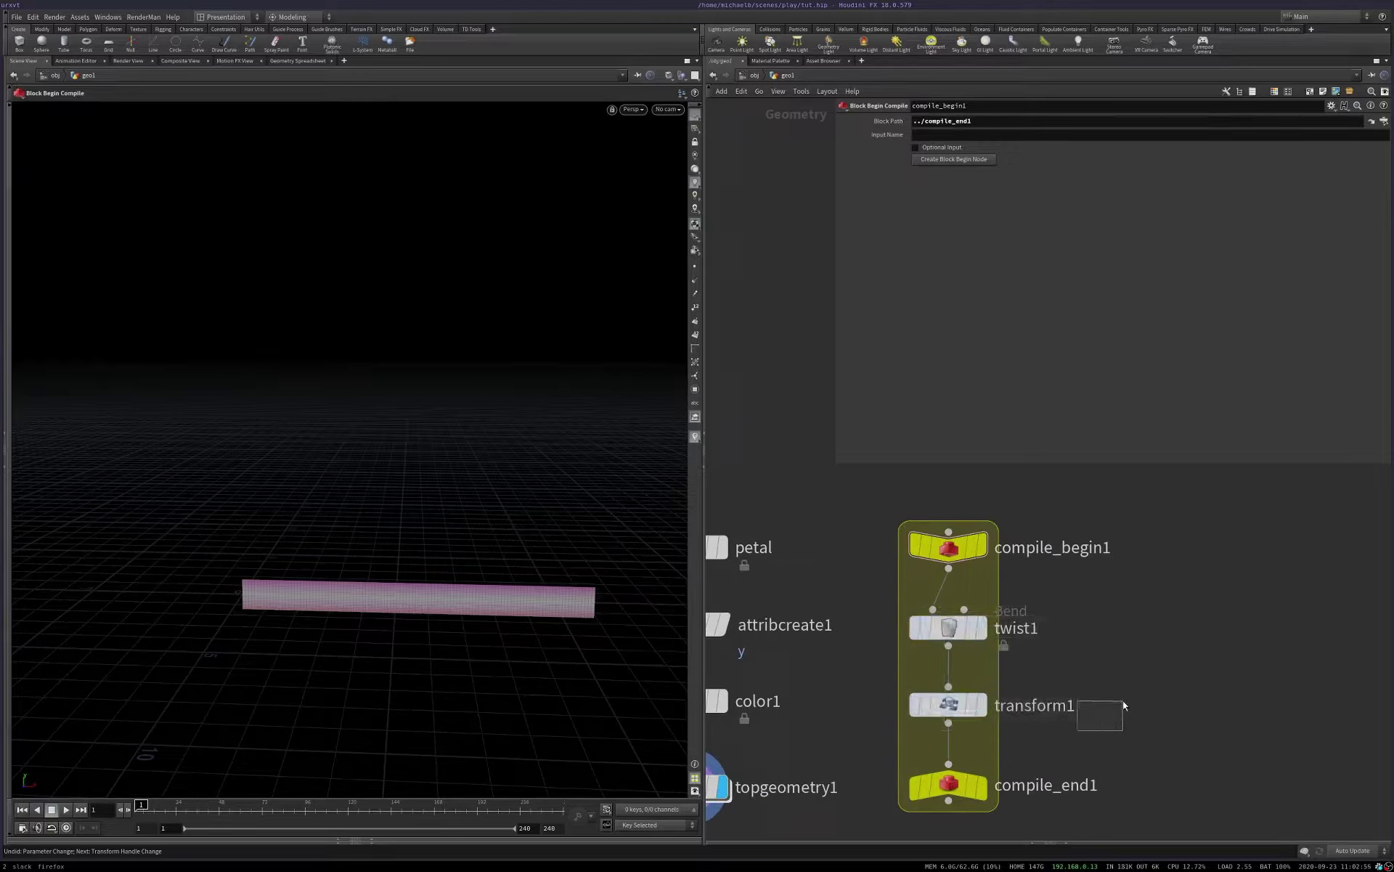
scroll(1122, 703, down, 2)
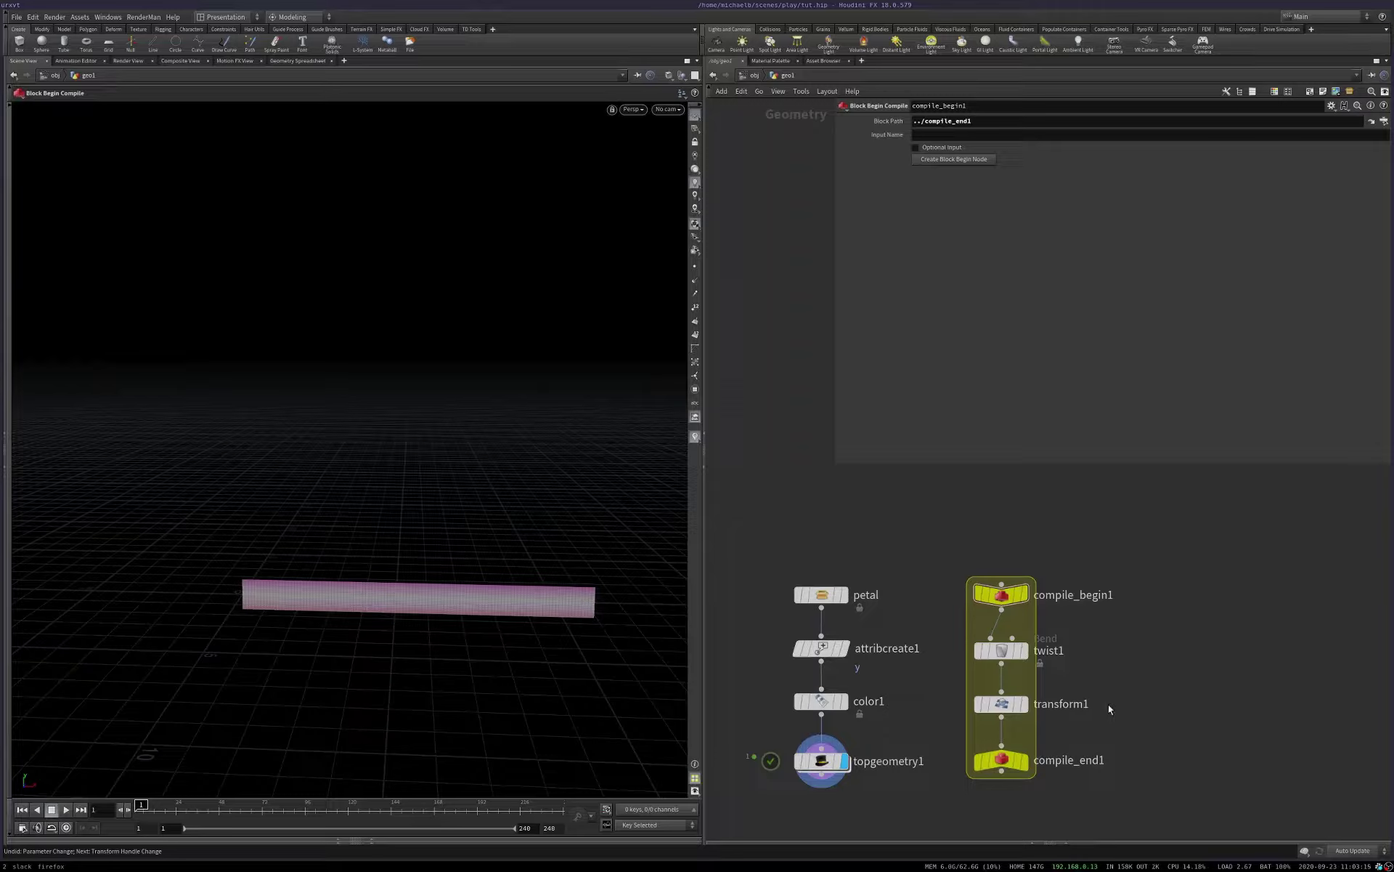
click(822, 761)
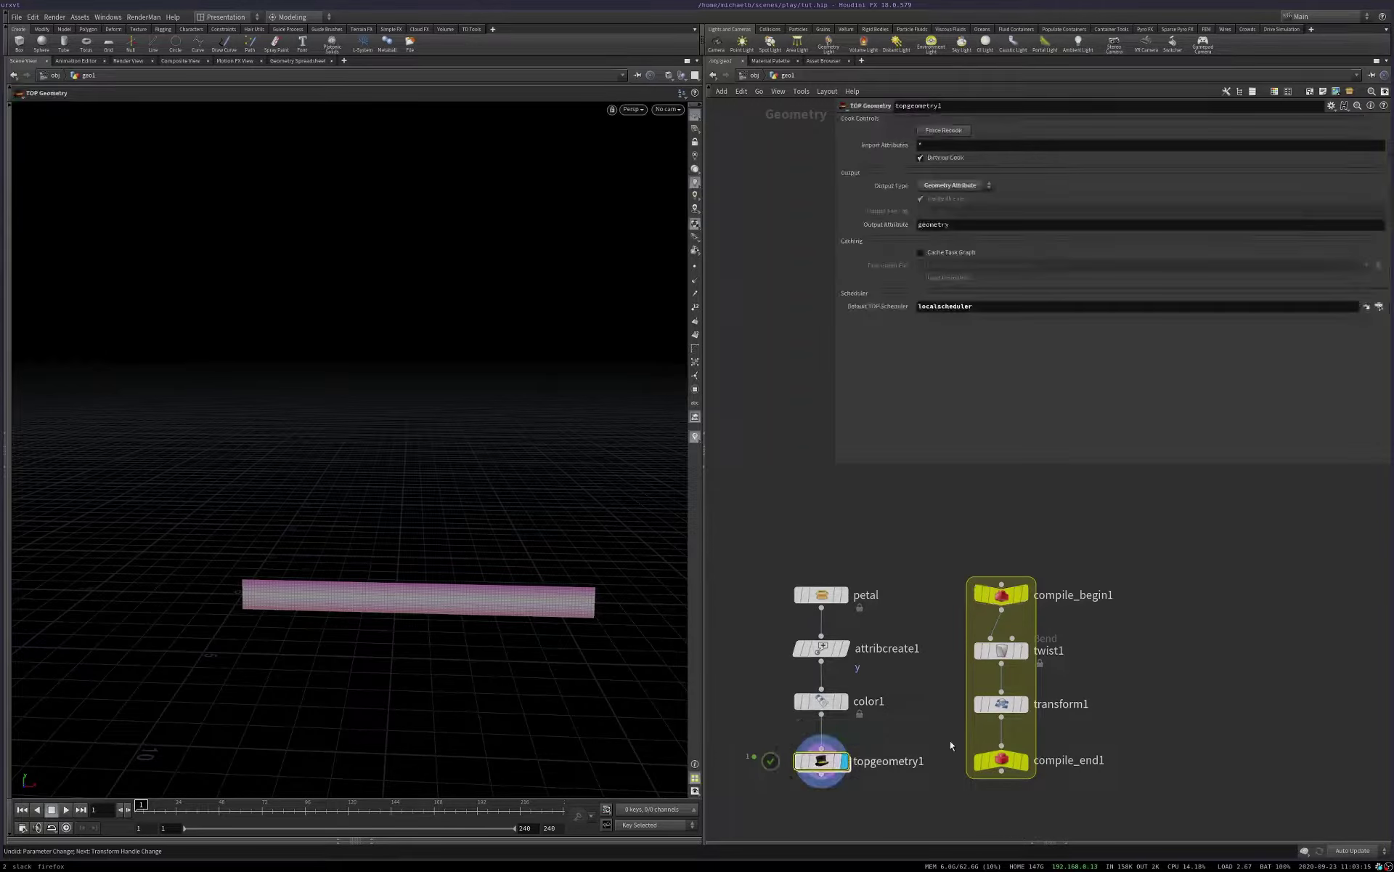
Step: Inside topgeometry1, add an Invoke node below geometryimport
double_click(835, 760)
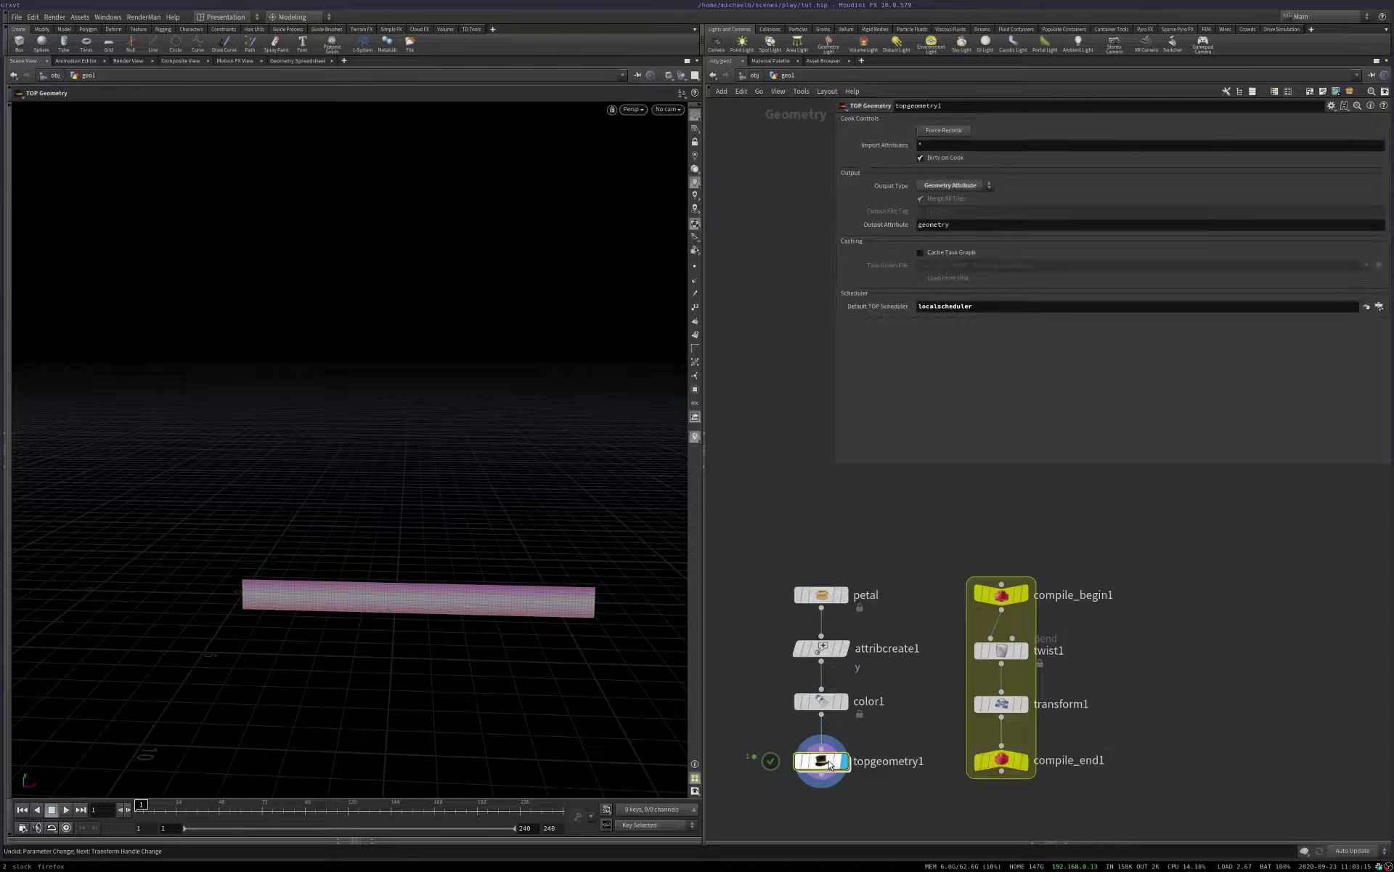
key(Tab)
text(invo)
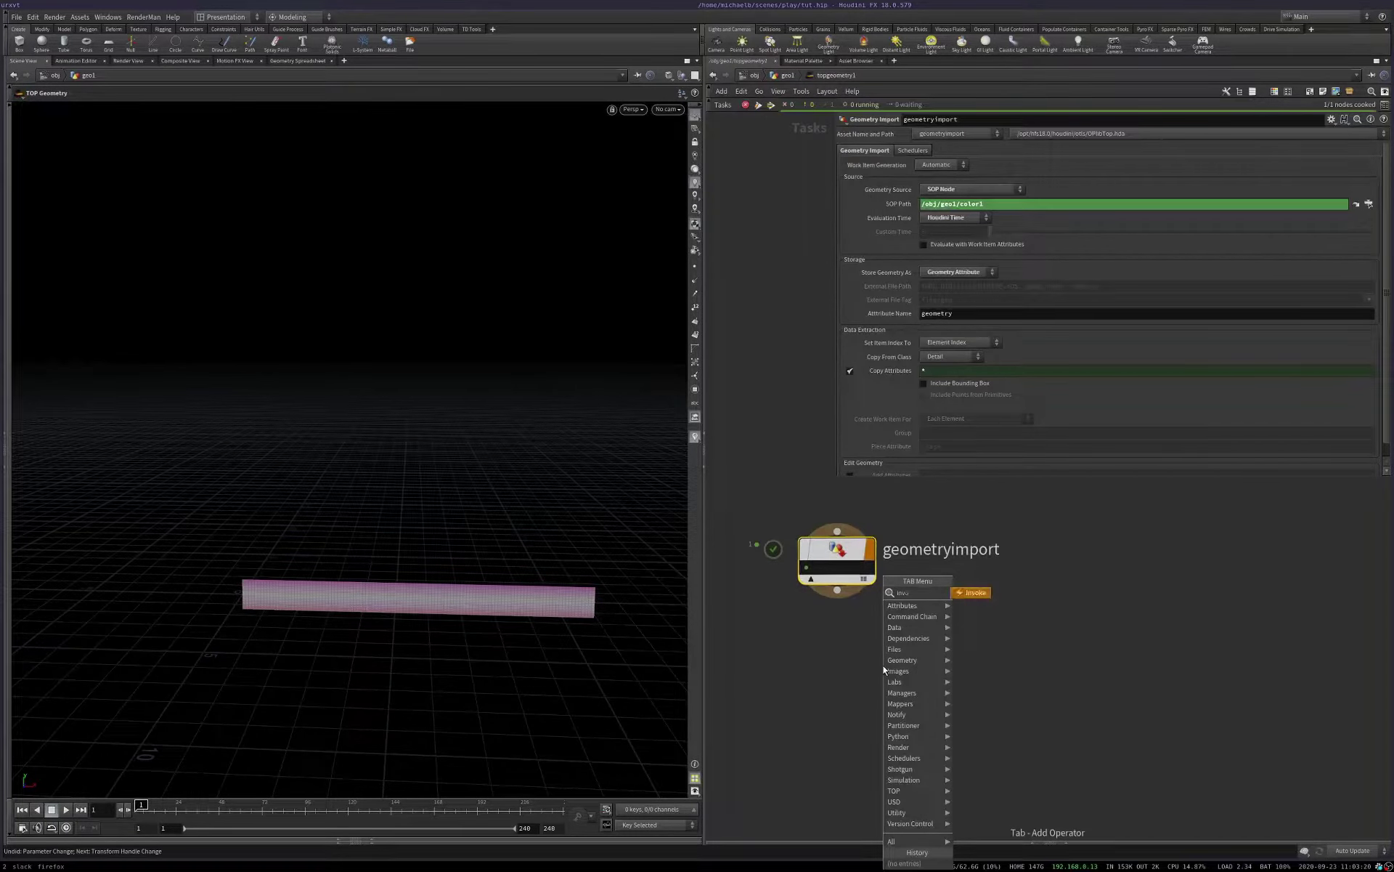
key(Return)
click(842, 660)
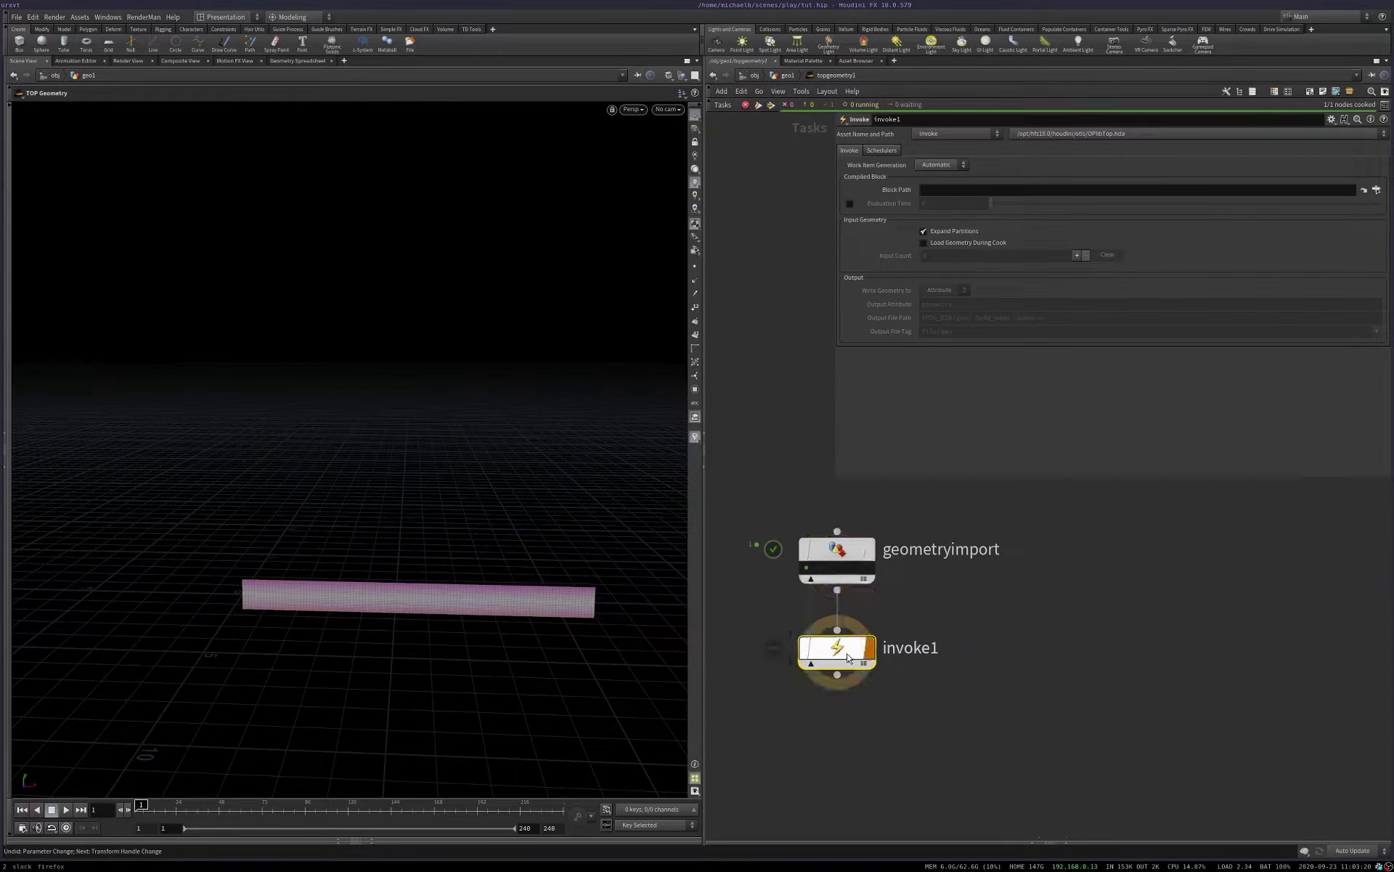
click(845, 666)
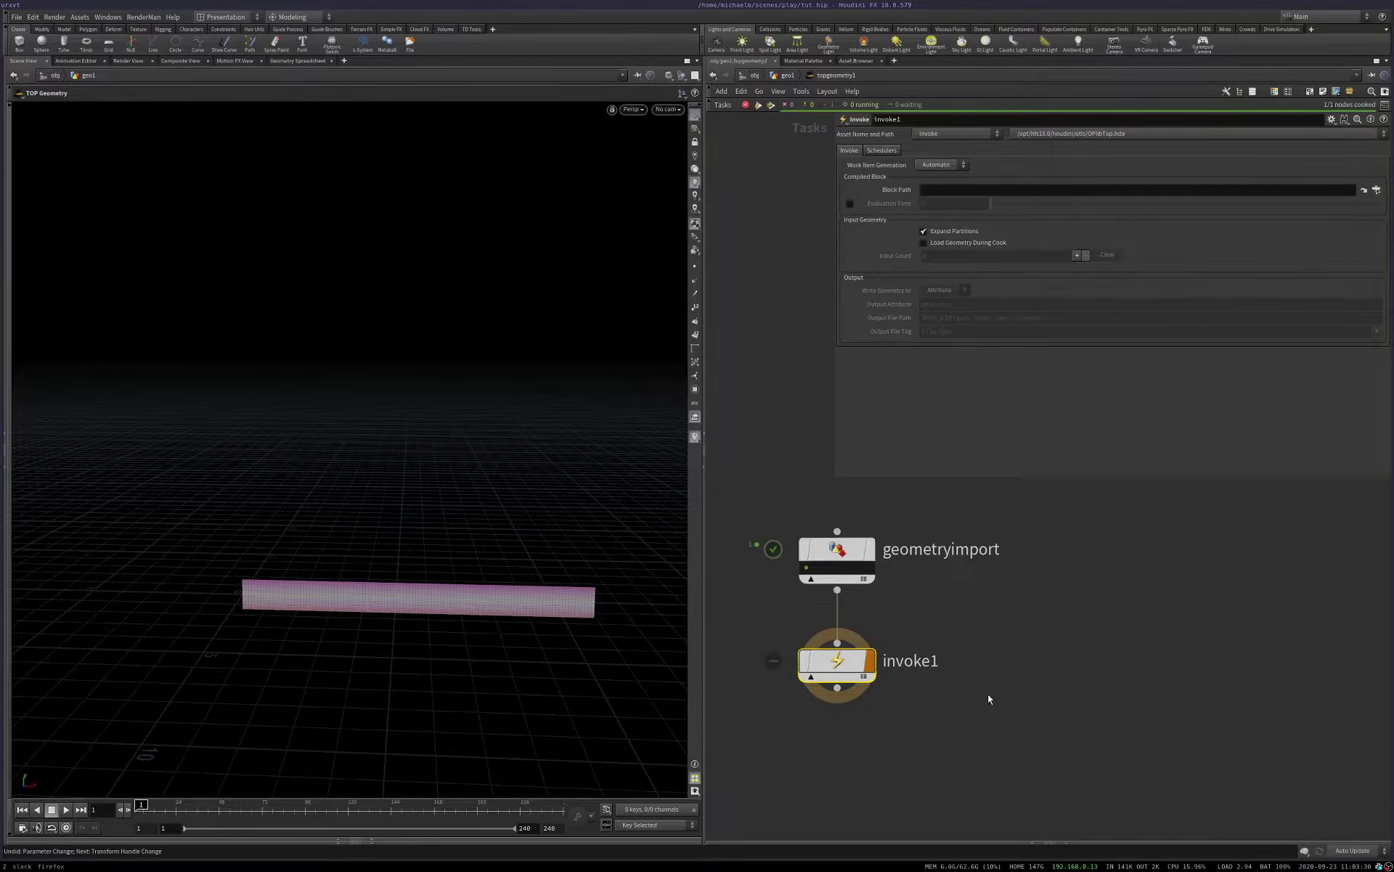
Step: Copy compile_end1 from geo1 and paste it as invoke1's Block Path
key(u)
click(1003, 755)
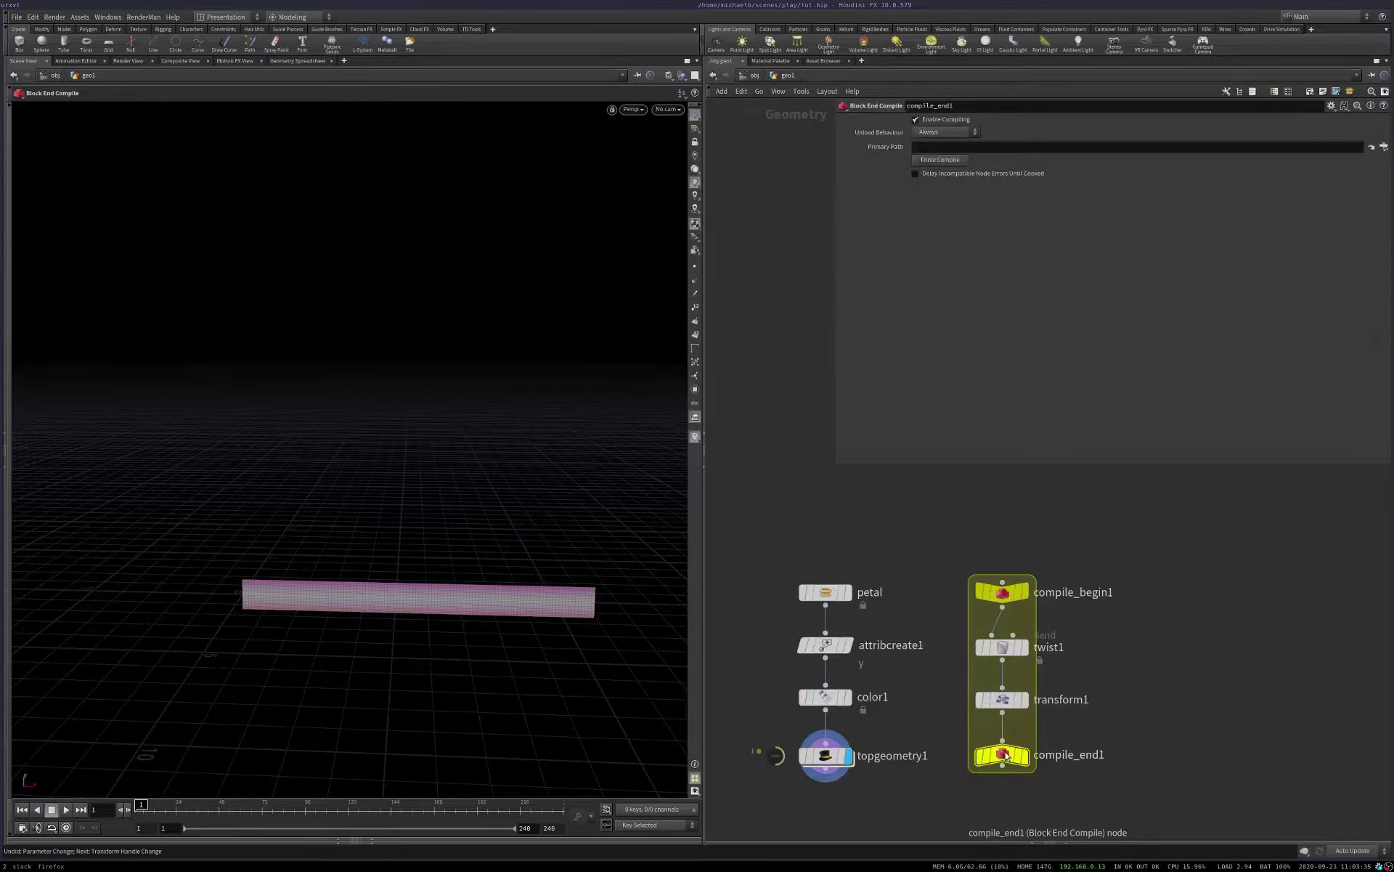
key(ctrl+c)
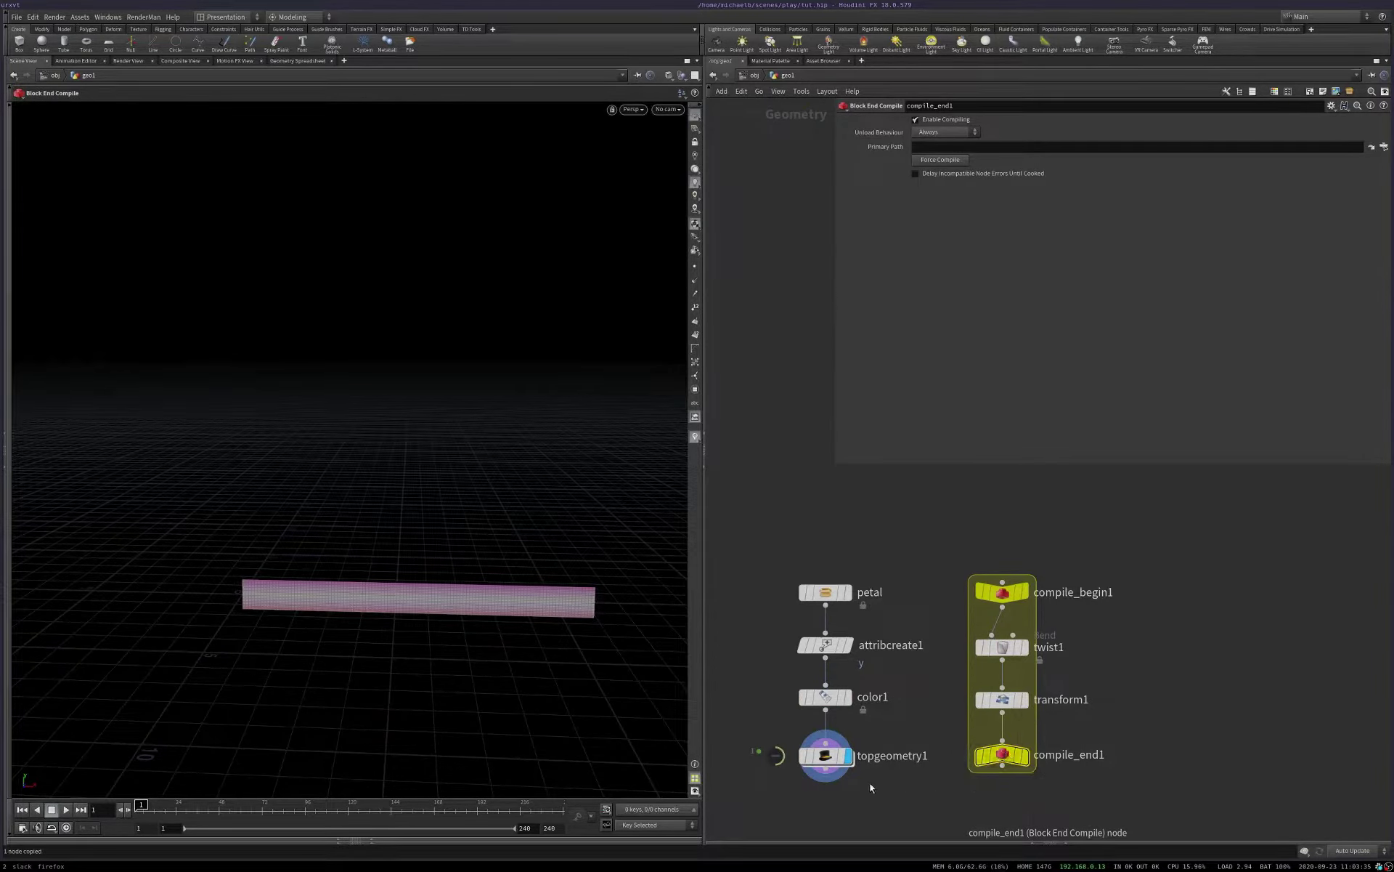
double_click(825, 755)
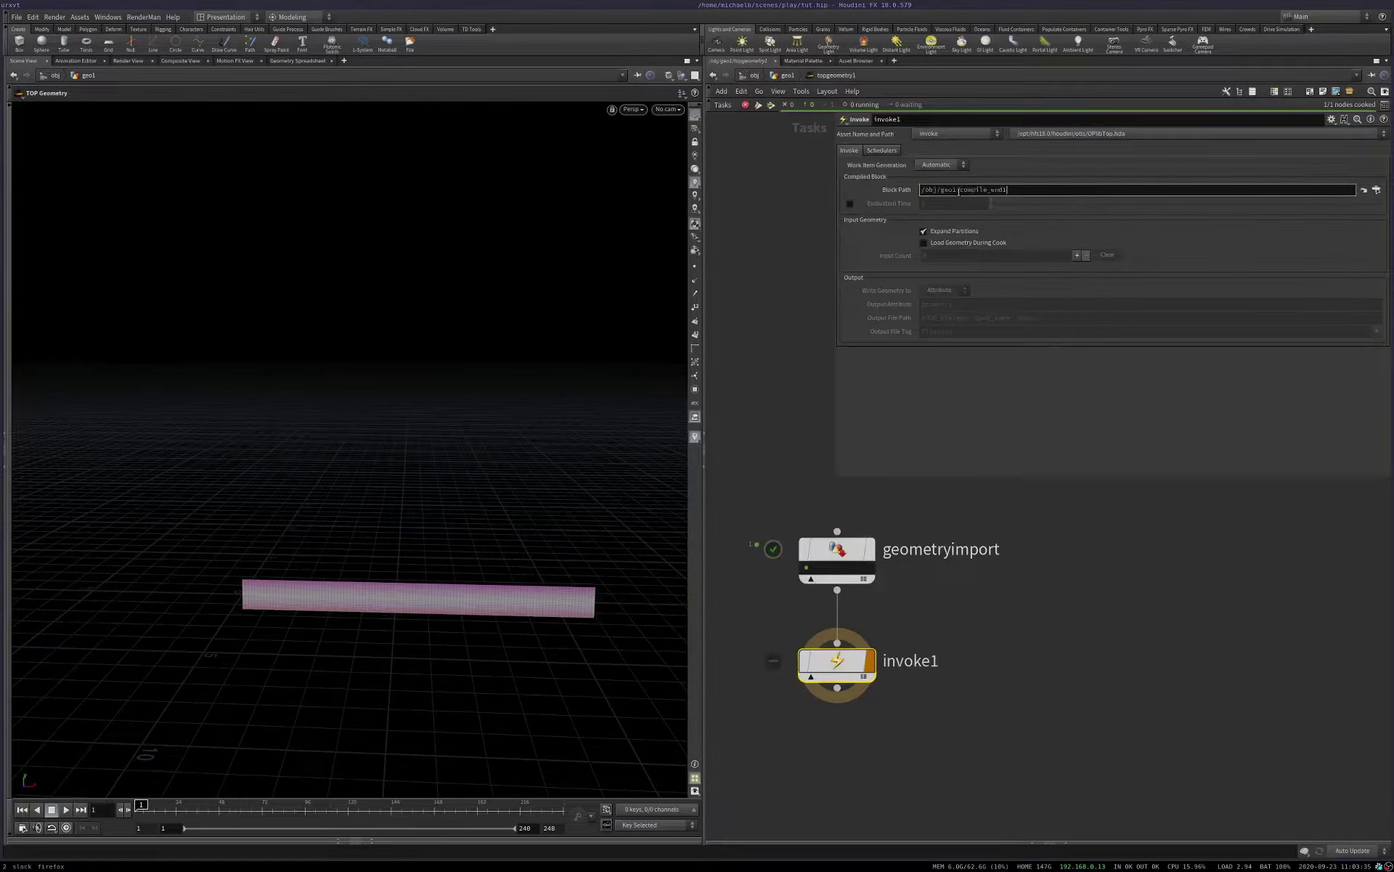
key(Return)
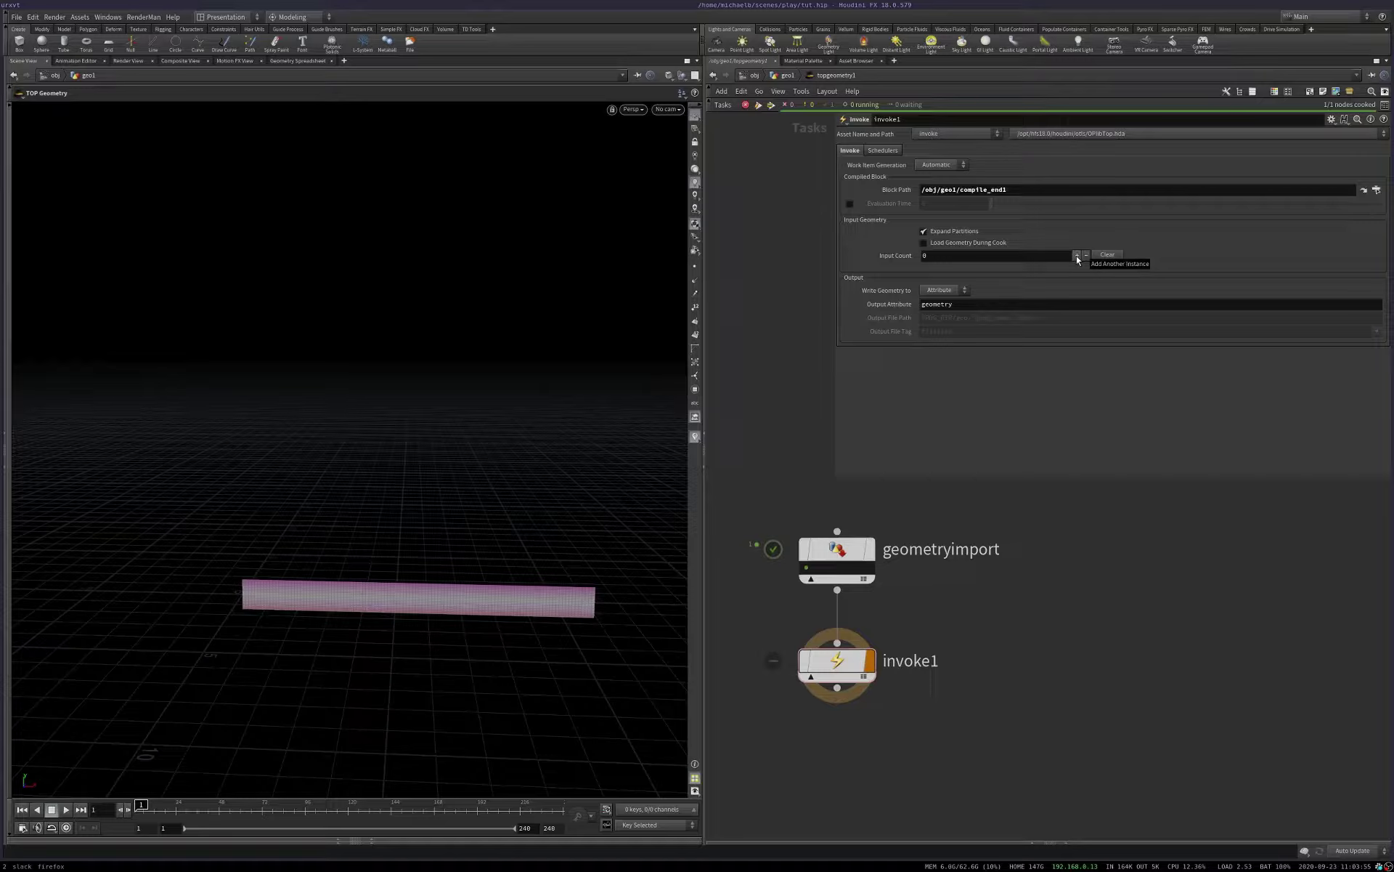
Step: Give invoke1 one input from Upstream Geometry Data with block input name 'in'
click(1077, 258)
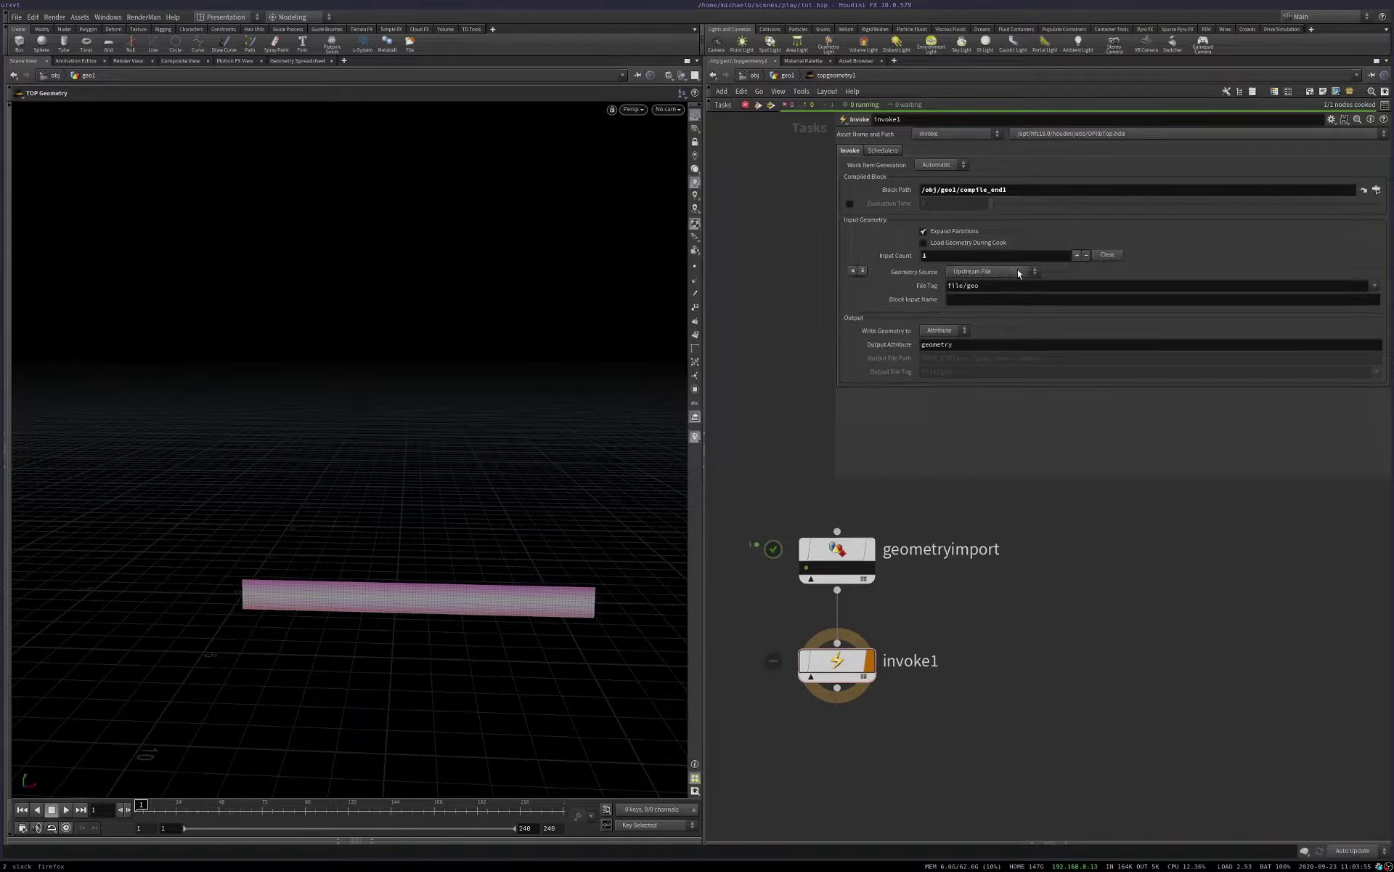
click(1005, 273)
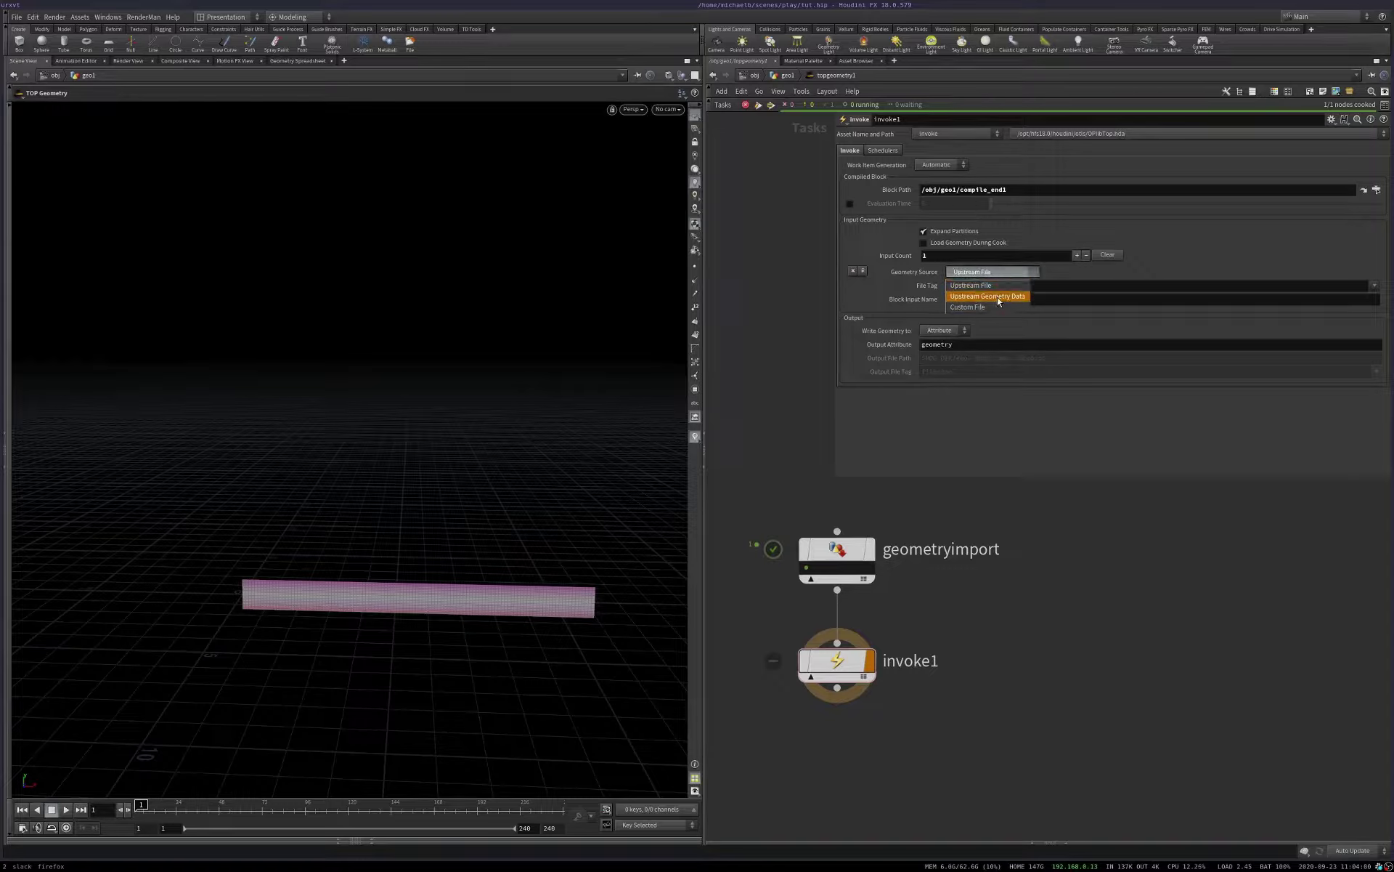
click(1001, 297)
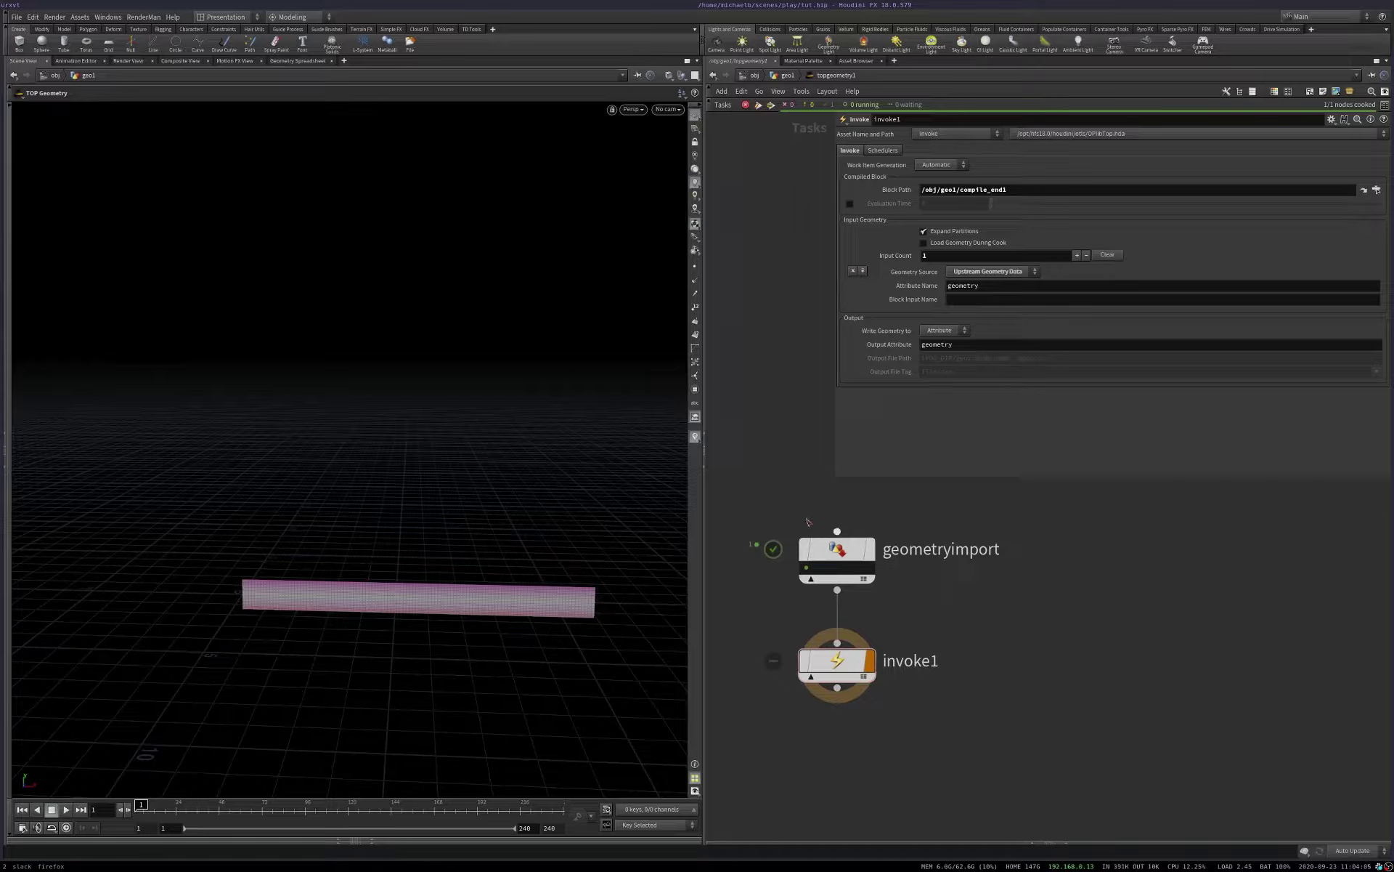
click(807, 568)
click(979, 306)
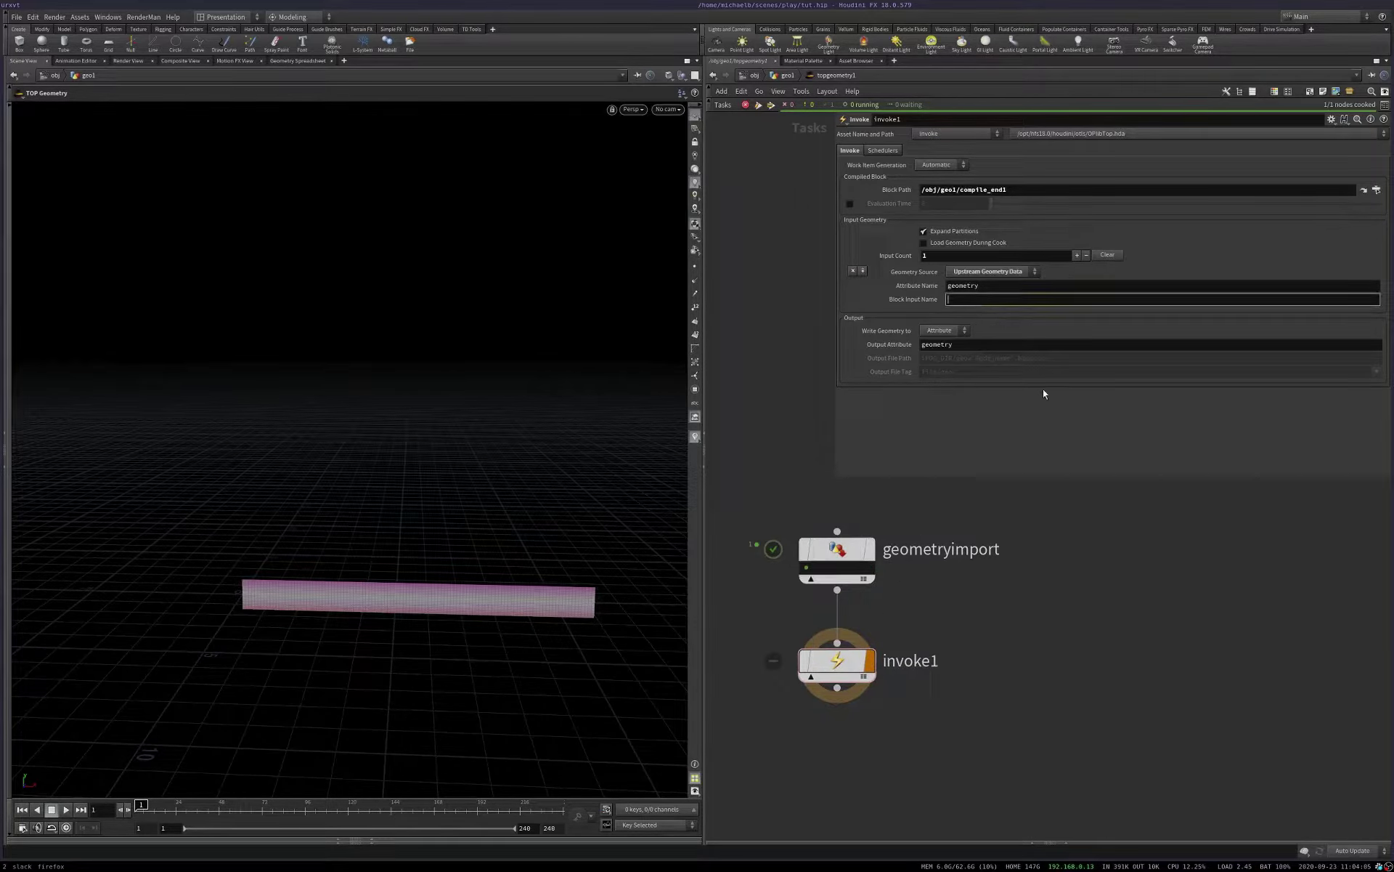
text(in)
key(Return)
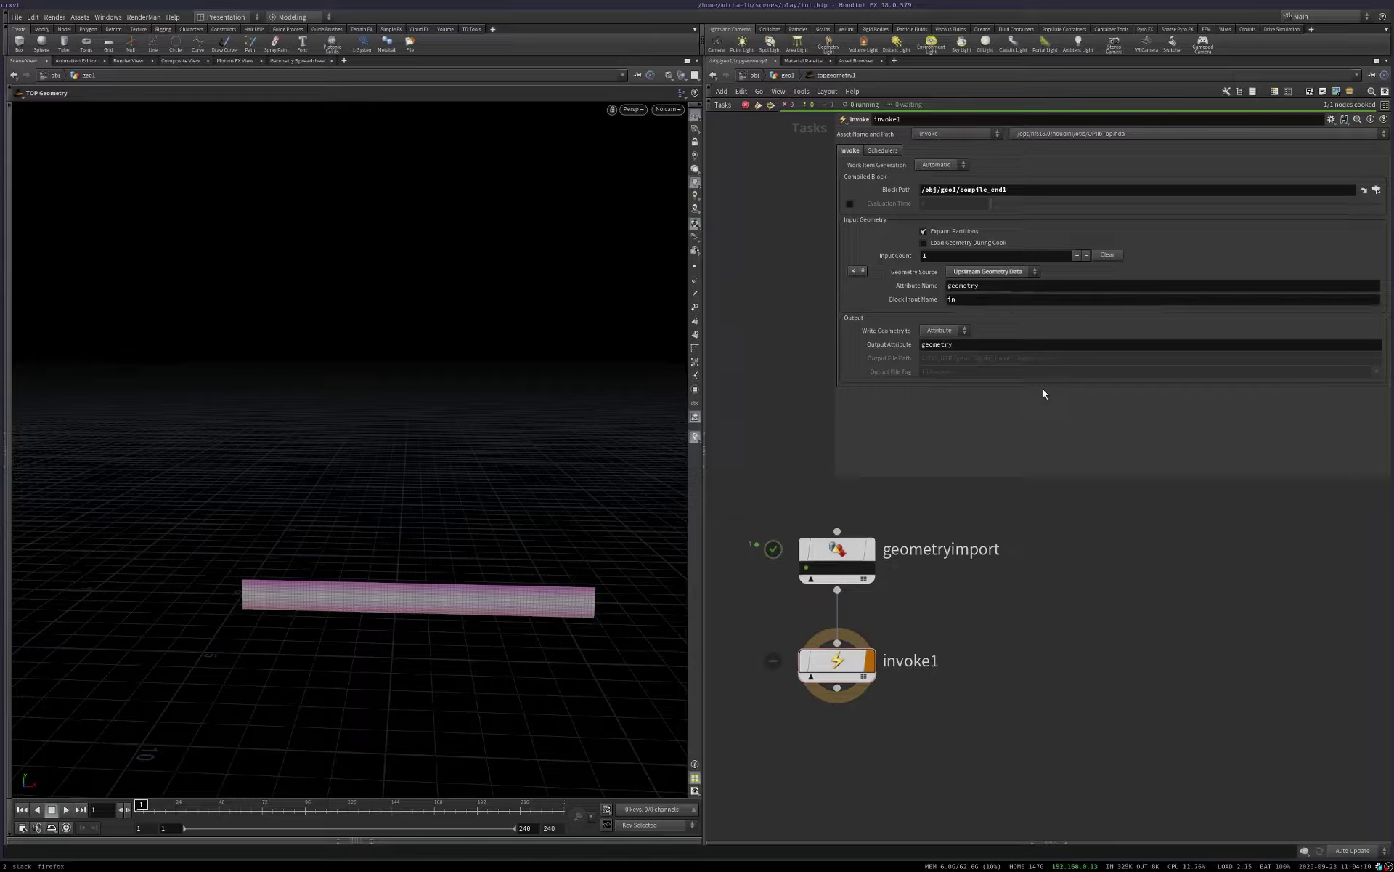
Step: Name compile_begin1's input 'in' to match the invoke
key(u)
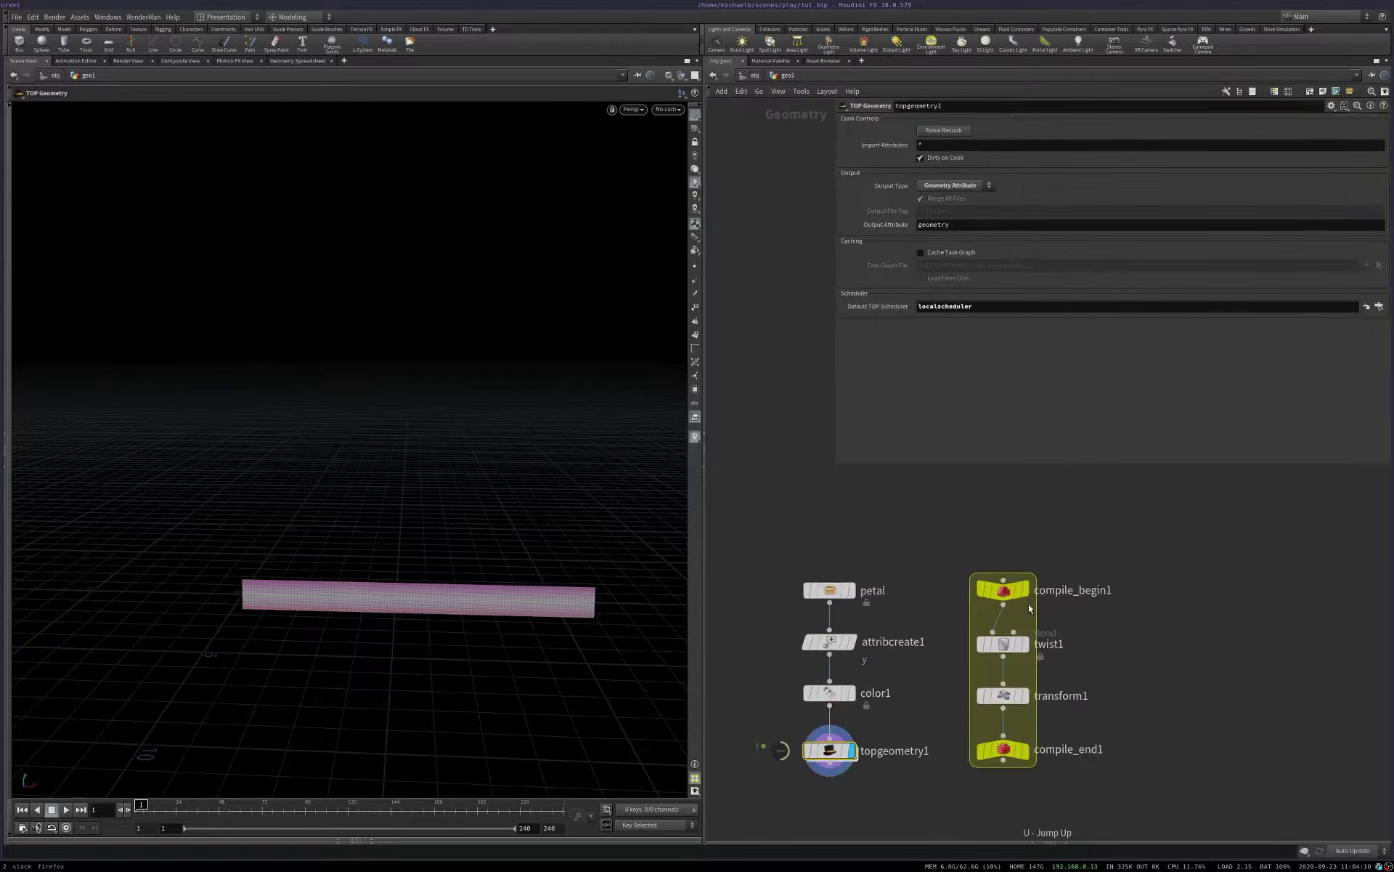
click(936, 135)
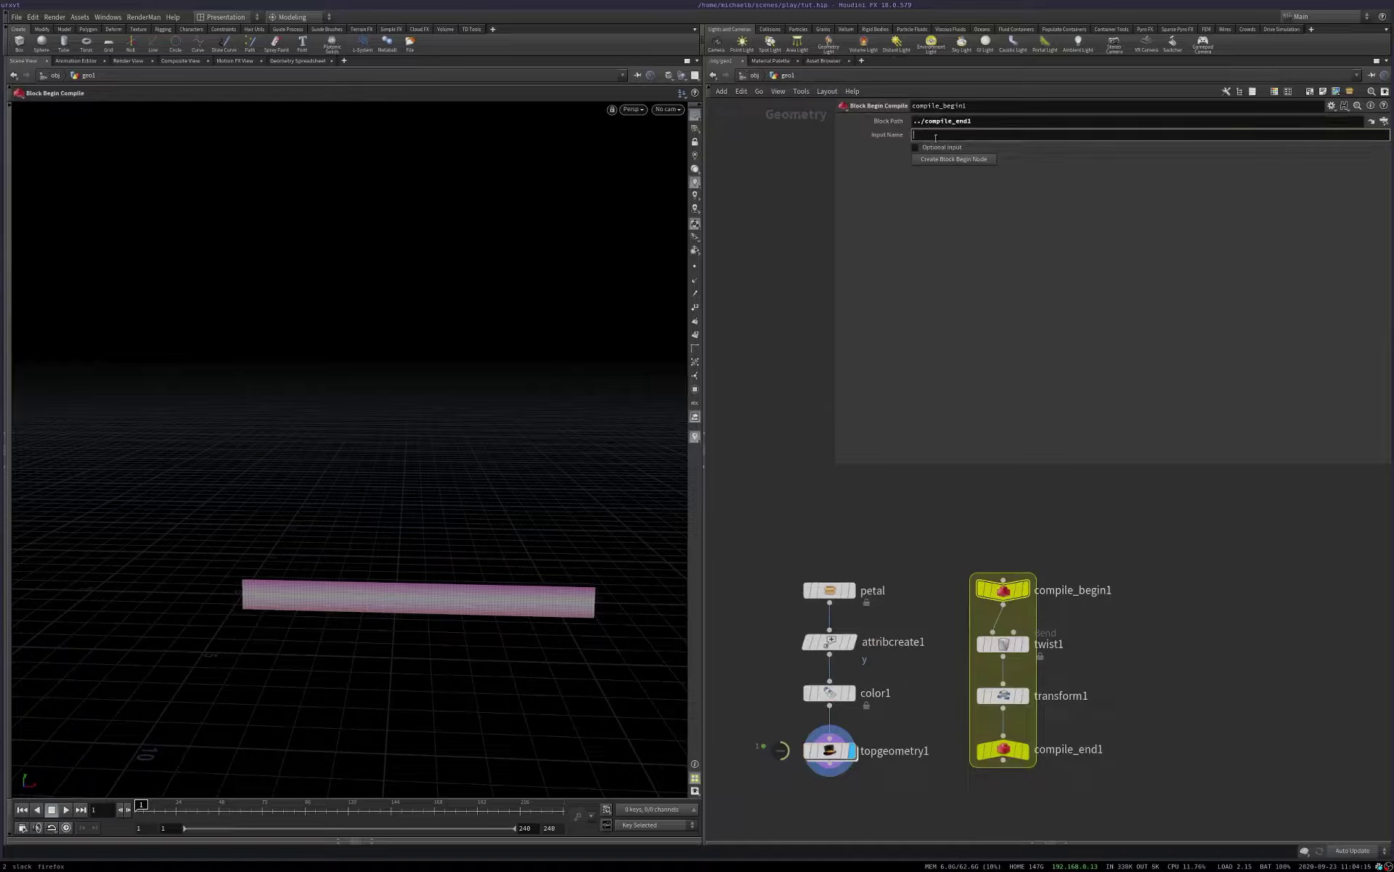
text(in)
key(Return)
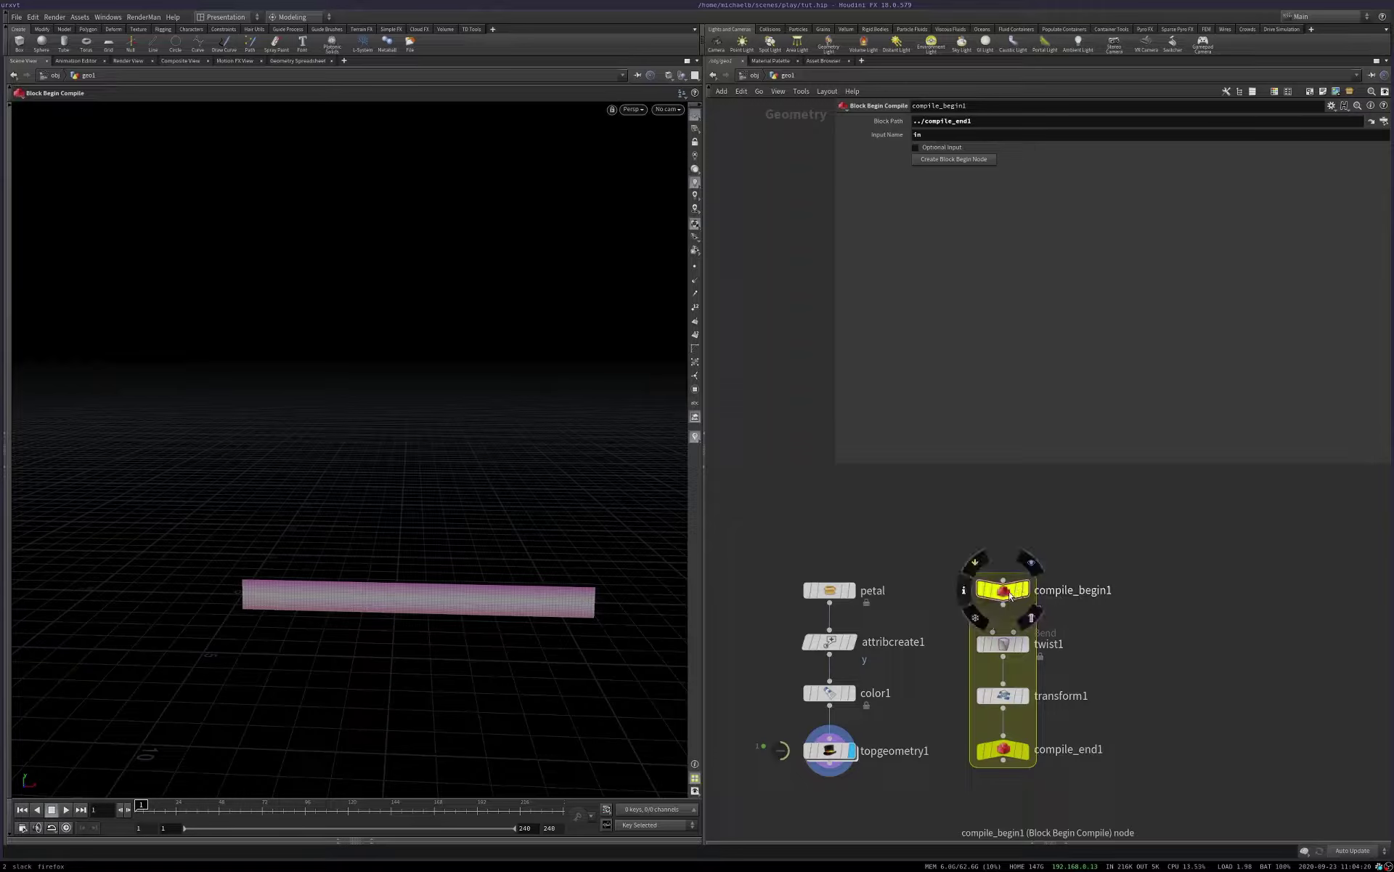
Step: Delete the accidental duplicate compile_begin copies from the geo1 compile block
alt+drag(1038, 595, 1197, 590)
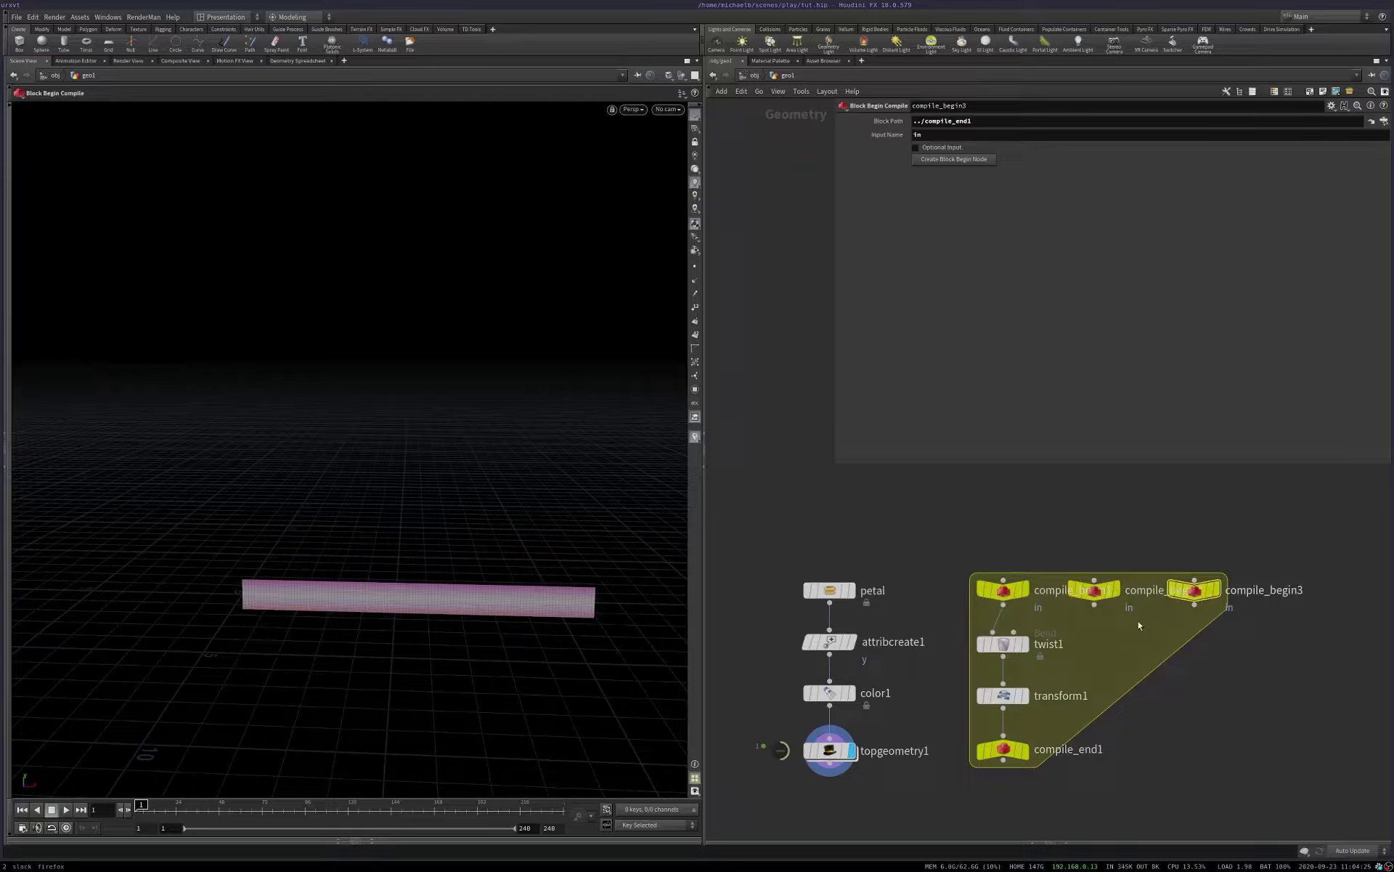
drag(1266, 641, 1089, 578)
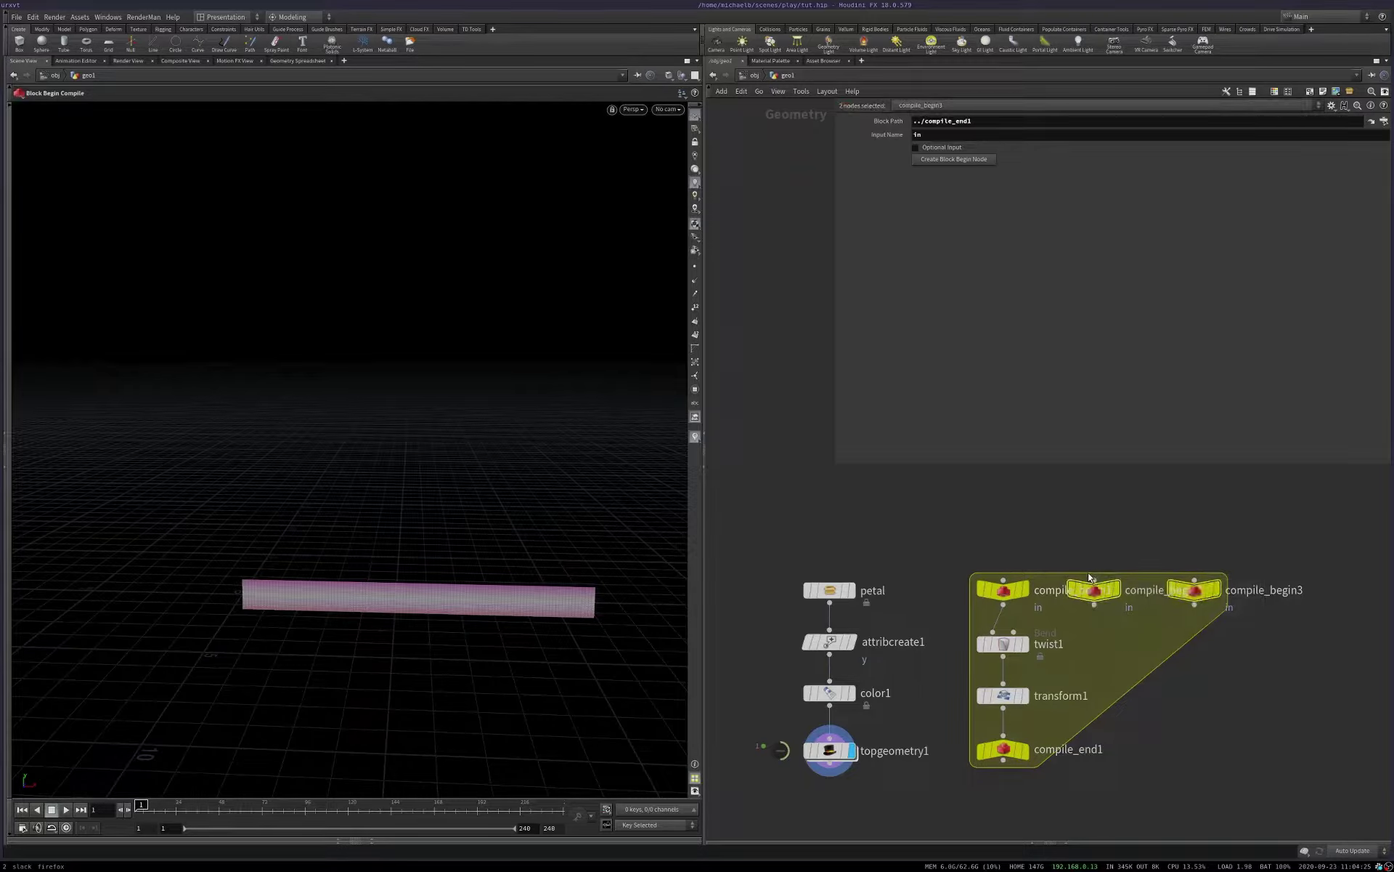
key(Delete)
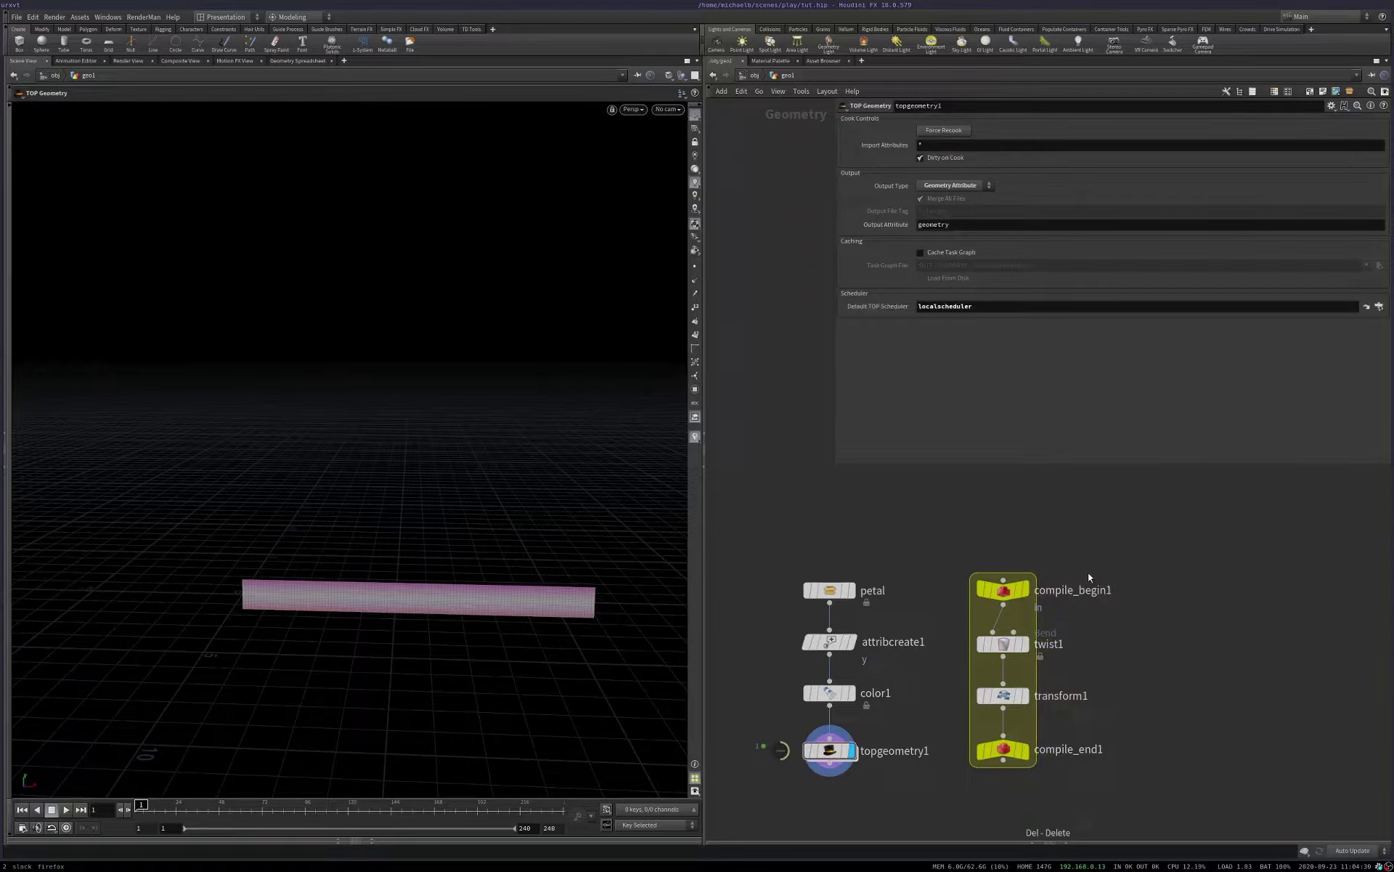
mouse_move(1011, 597)
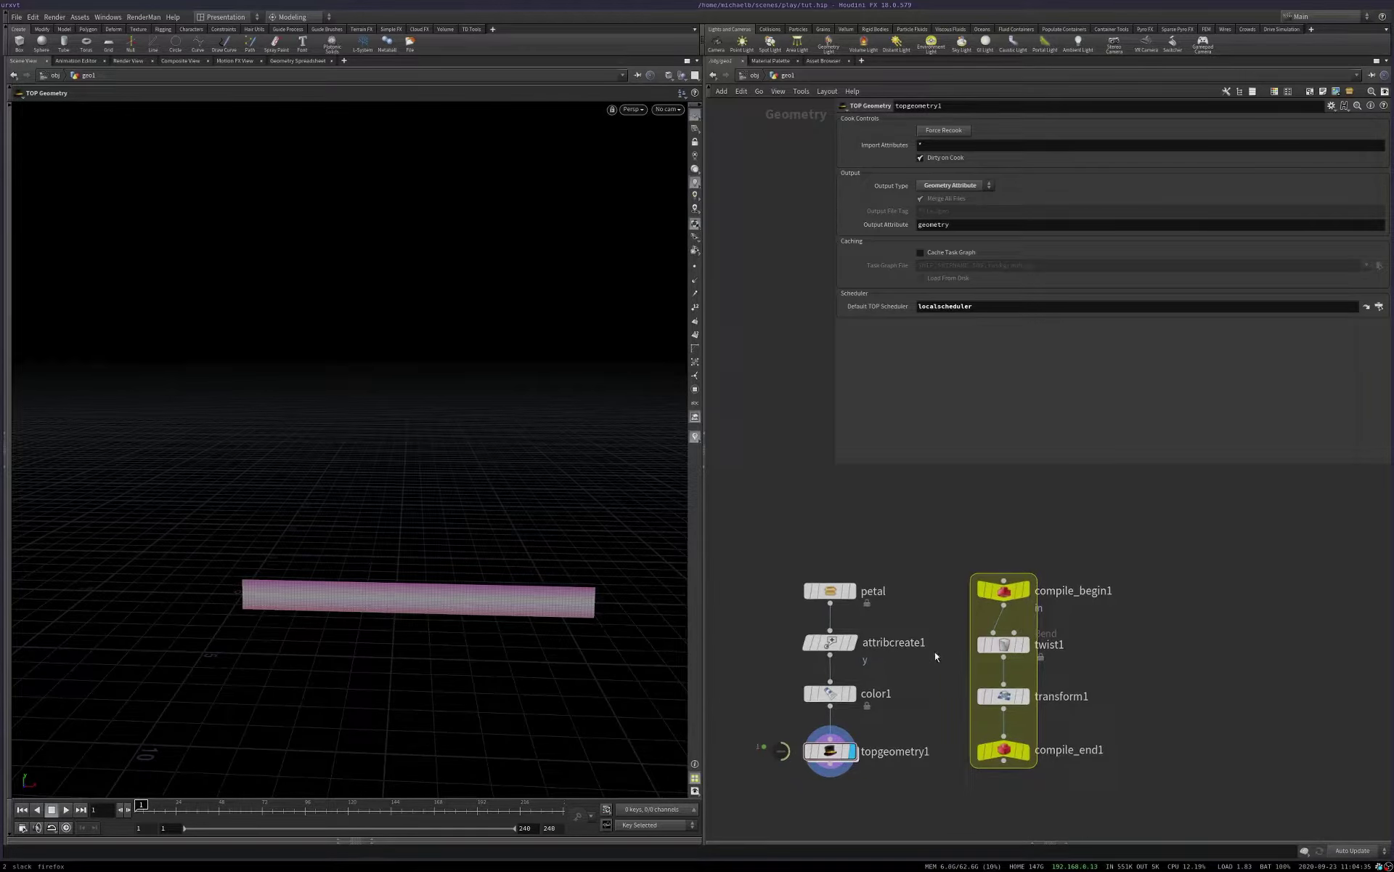
Step: Cook the invoke1 node inside topgeometry1
double_click(830, 751)
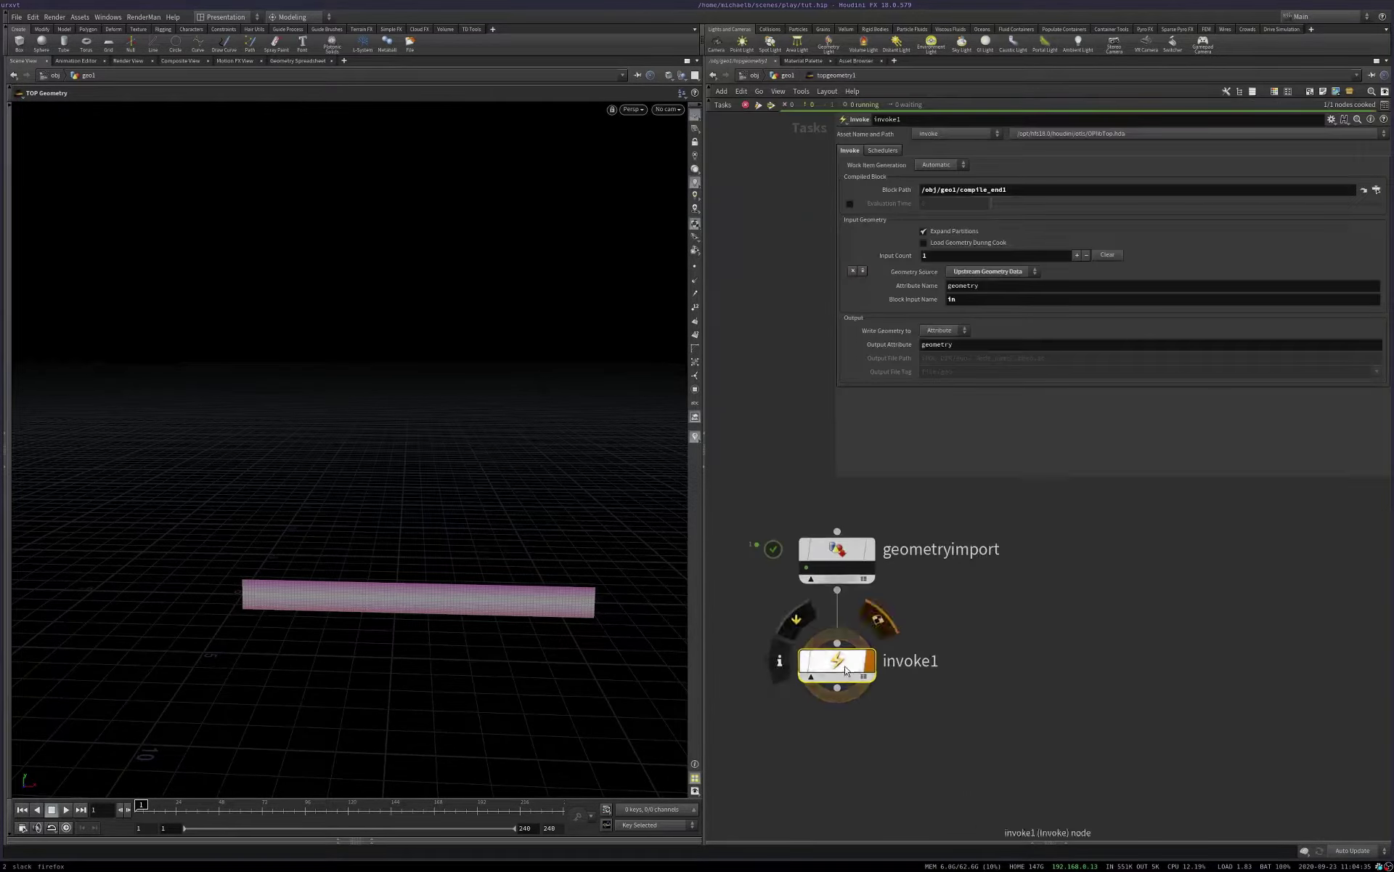
key(u)
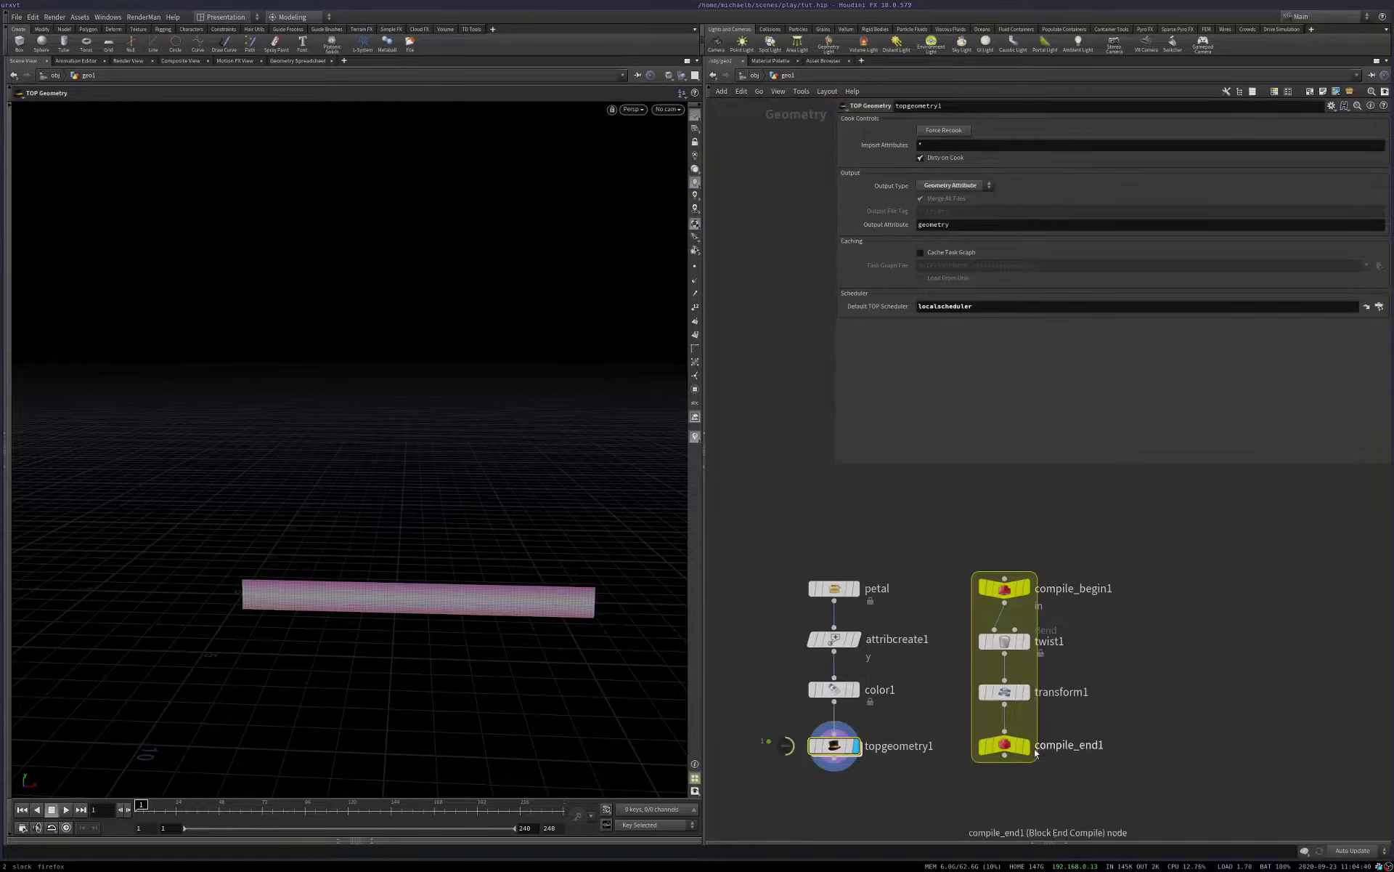
double_click(831, 746)
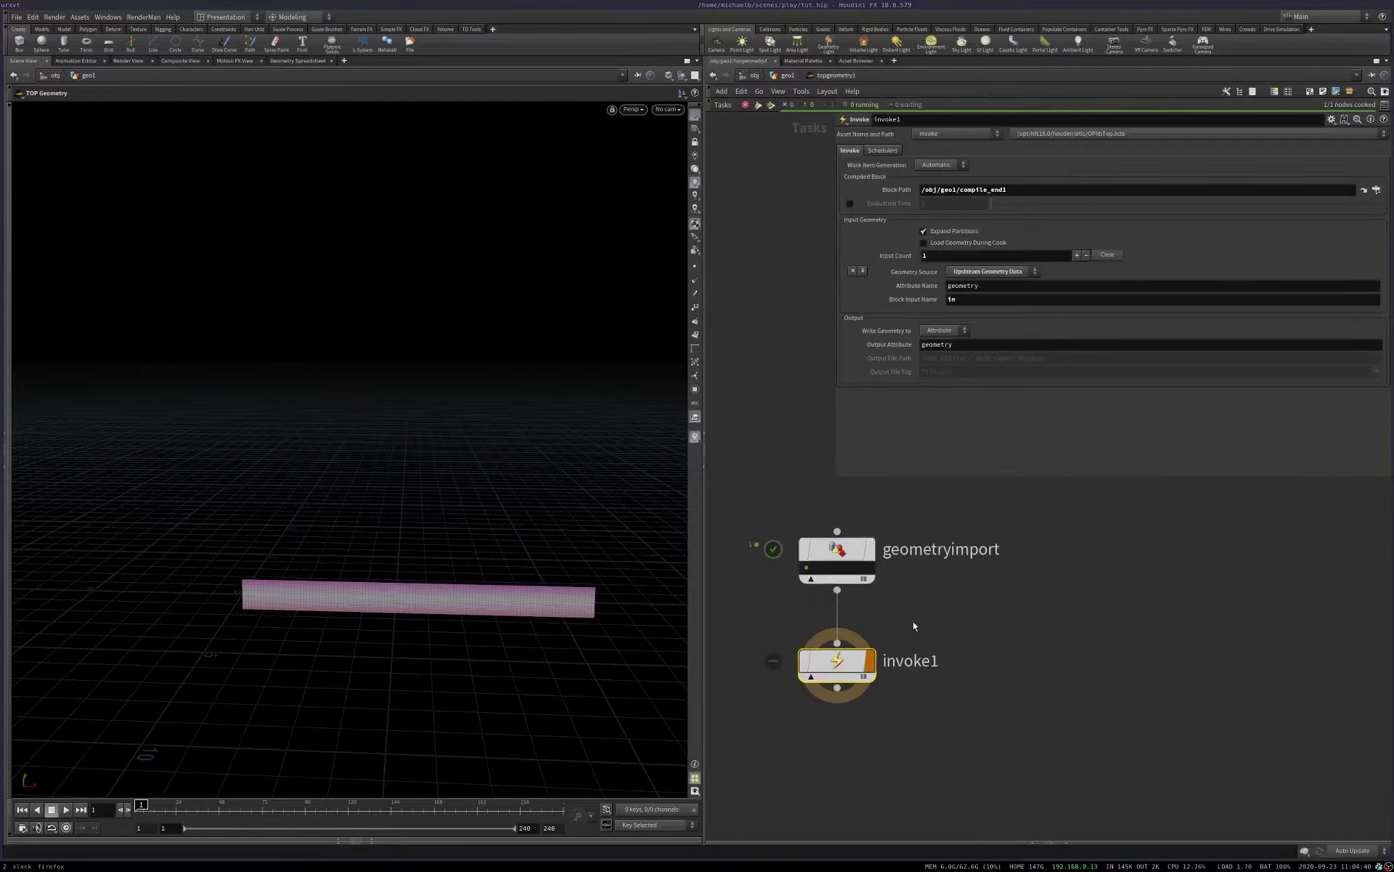
mouse_move(846, 667)
key(shift+v)
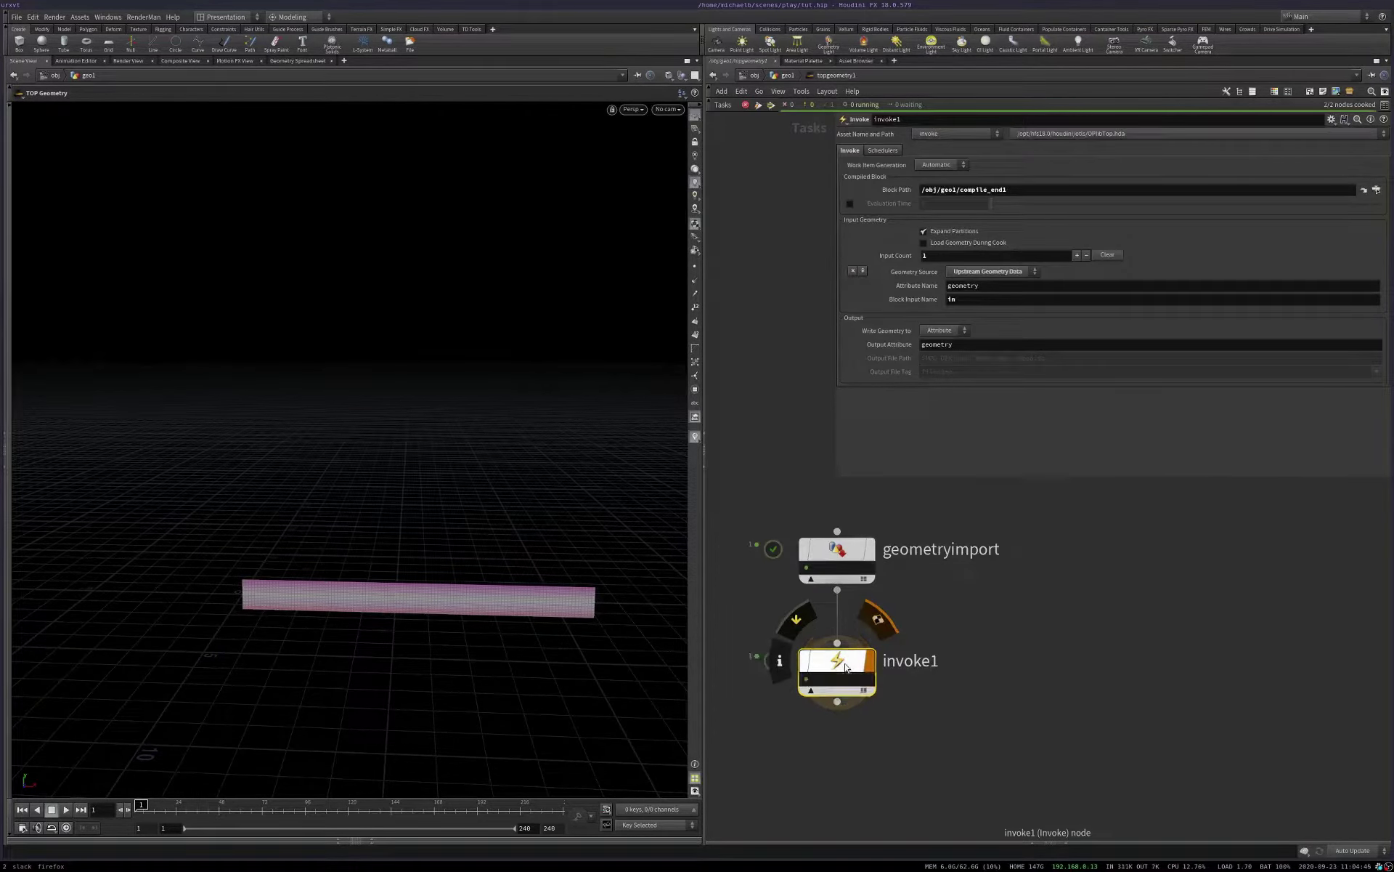
Step: Recook topgeometry1 in geo1 so the viewport shows the pink strip twisted
key(u)
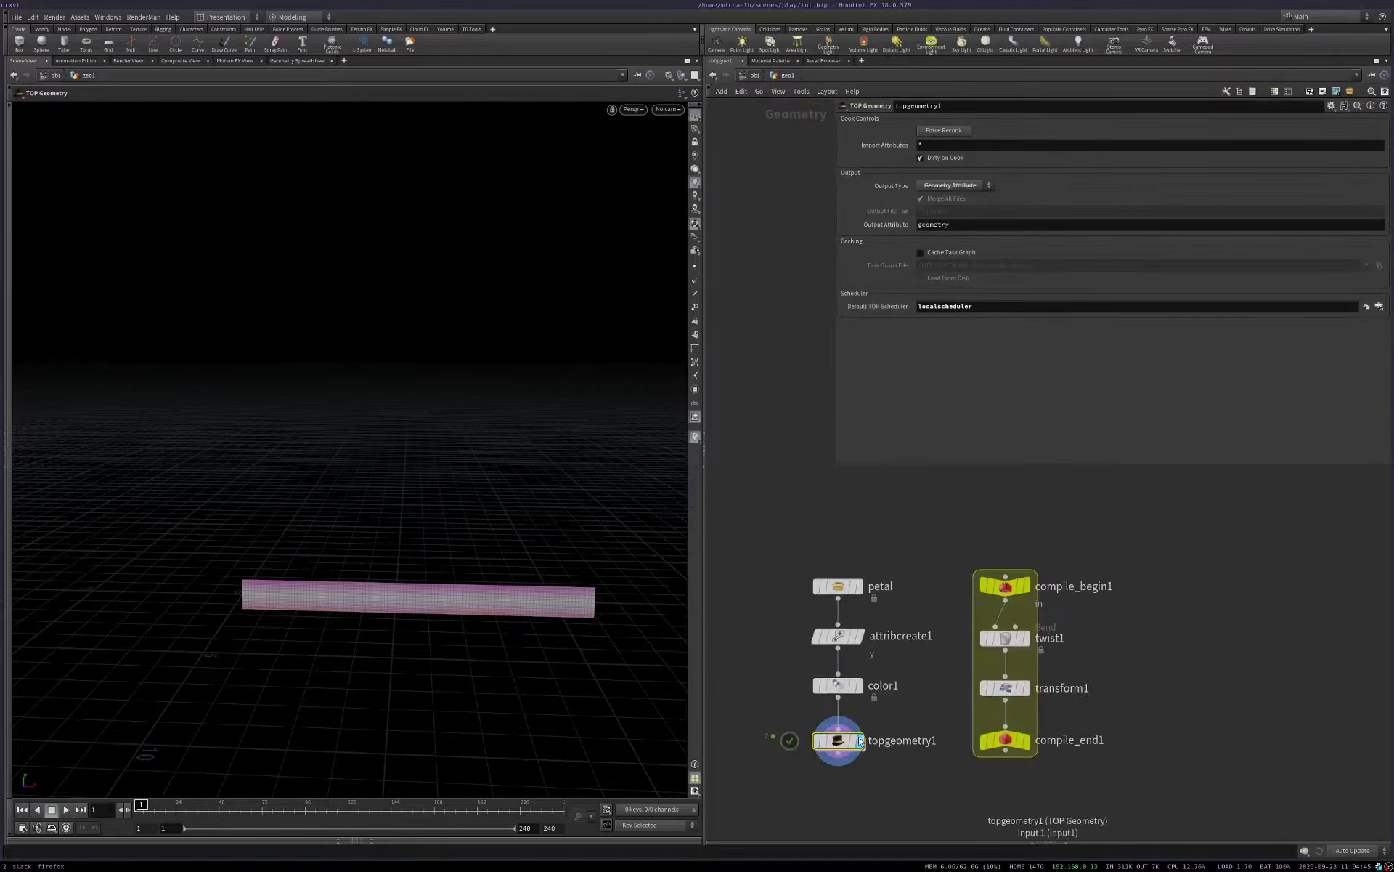
click(943, 130)
key(Escape)
drag(596, 465, 482, 504)
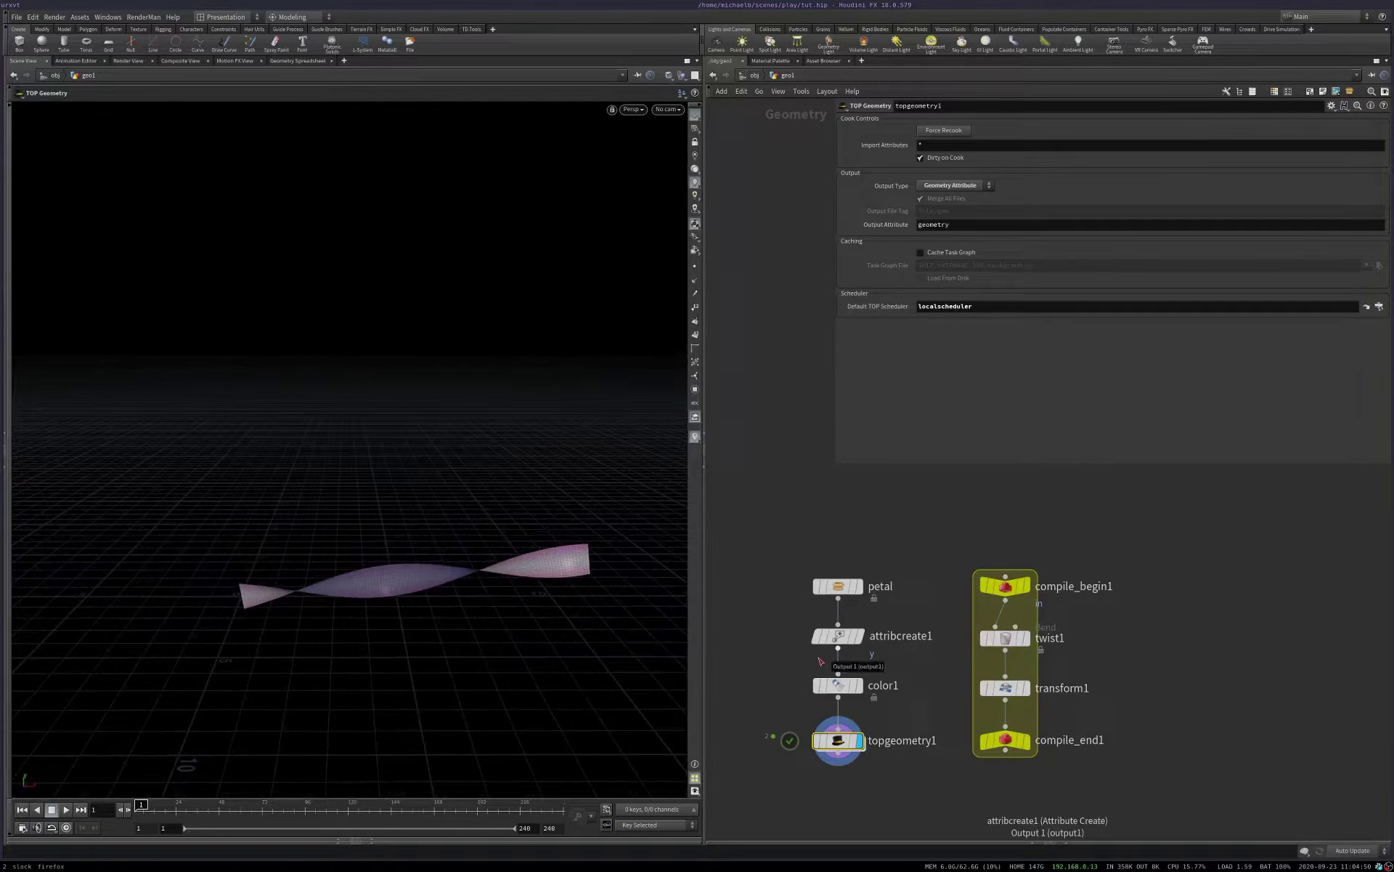
drag(494, 562, 488, 536)
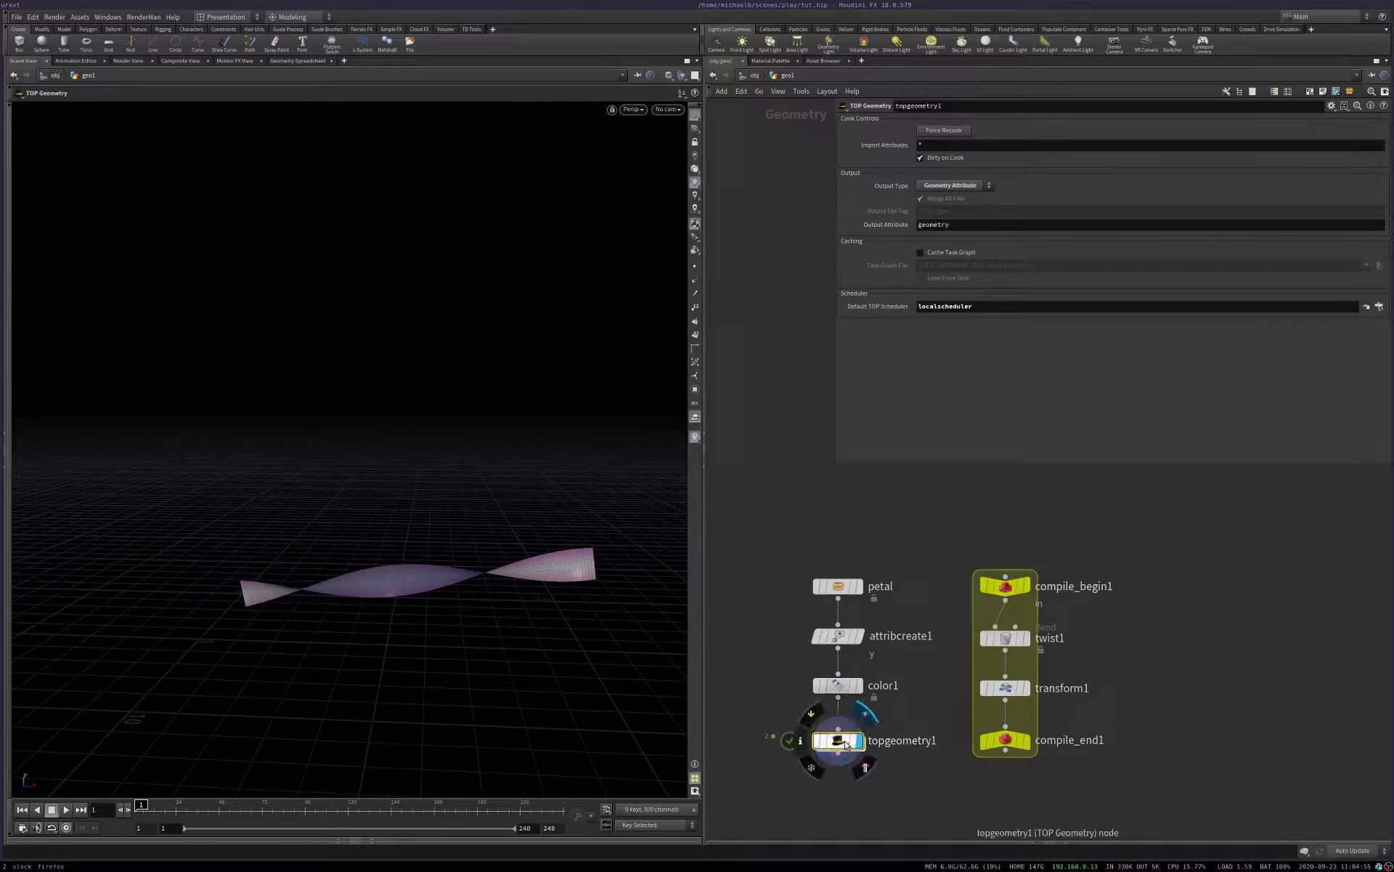
Step: Add wedge1 with Wedge Count 10 between geometryimport and invoke1, then return to geo1
double_click(873, 748)
key(Tab)
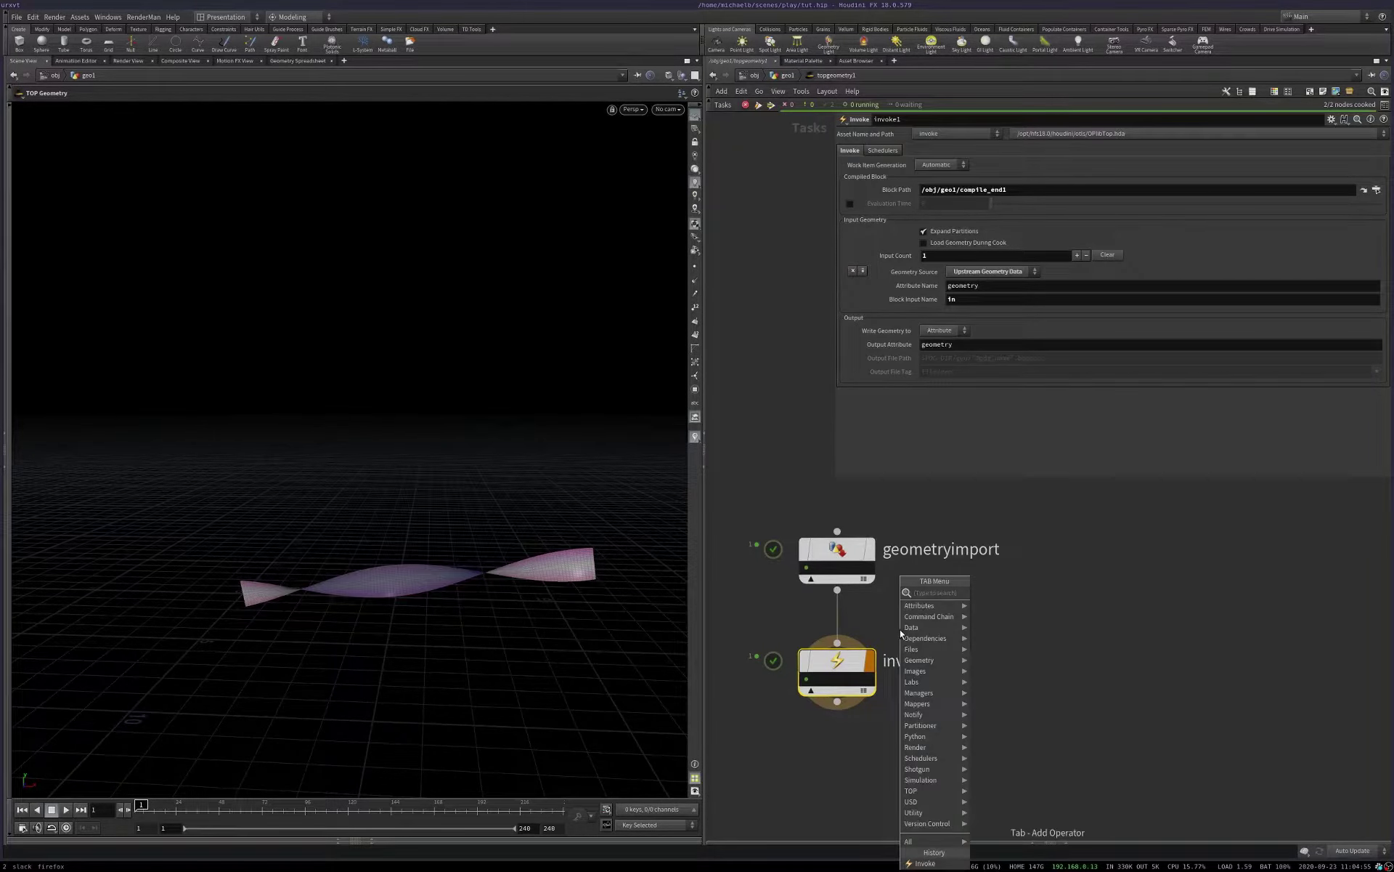
key(Escape)
key(Tab)
text(wedge)
key(Return)
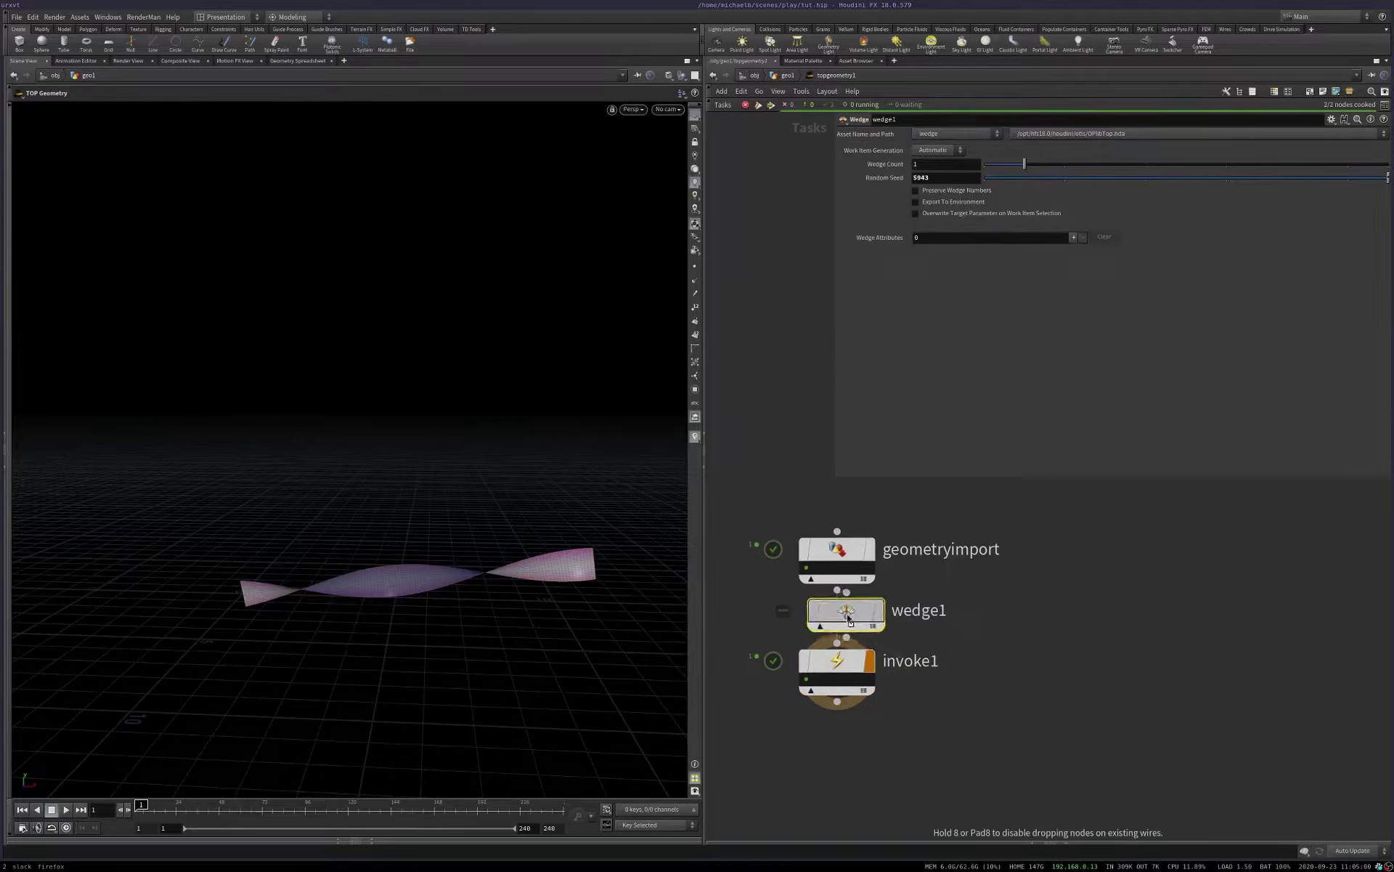
click(837, 613)
click(941, 708)
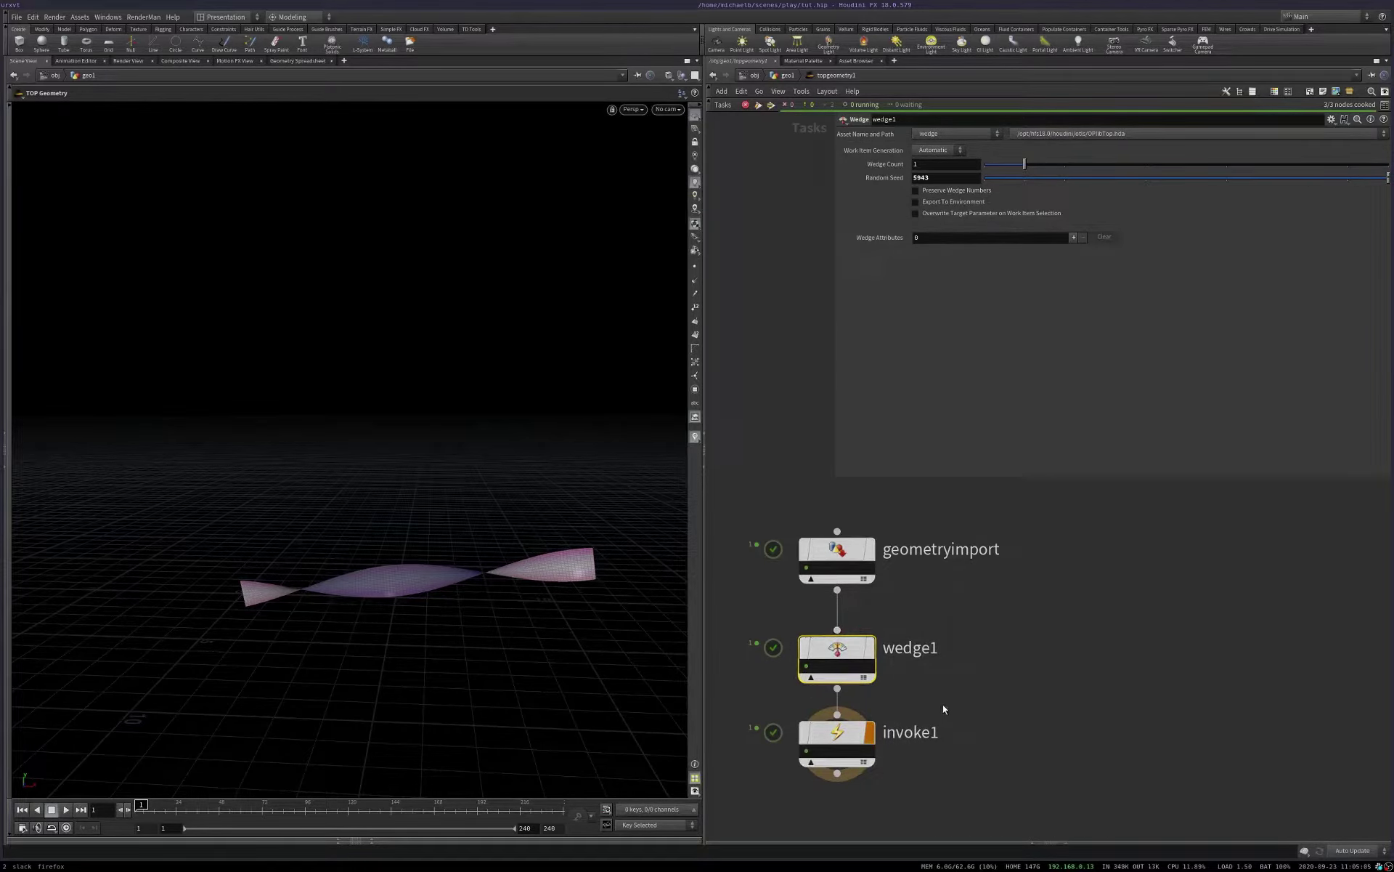
drag(1040, 165, 1380, 172)
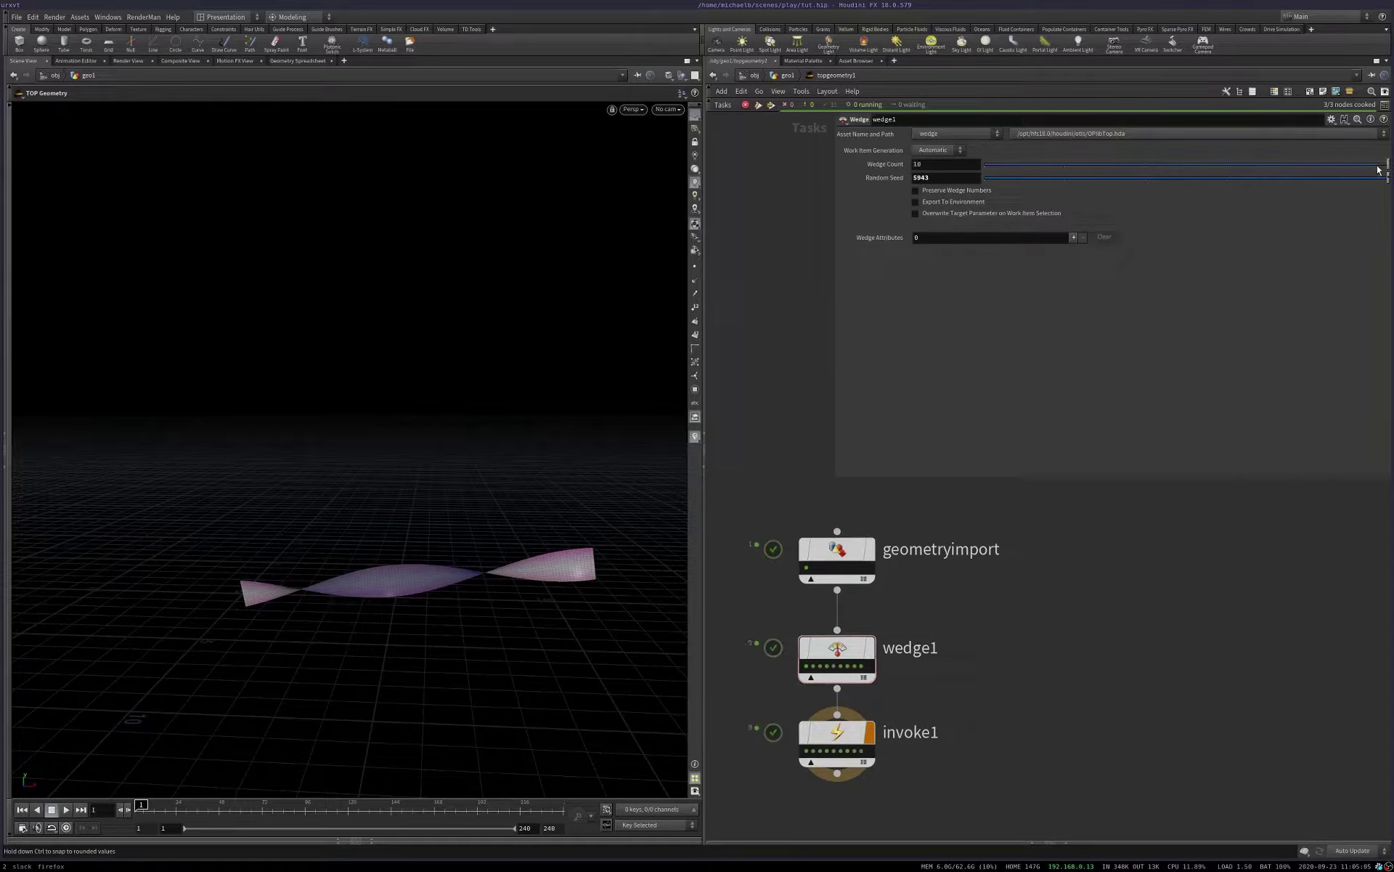
mouse_move(864, 726)
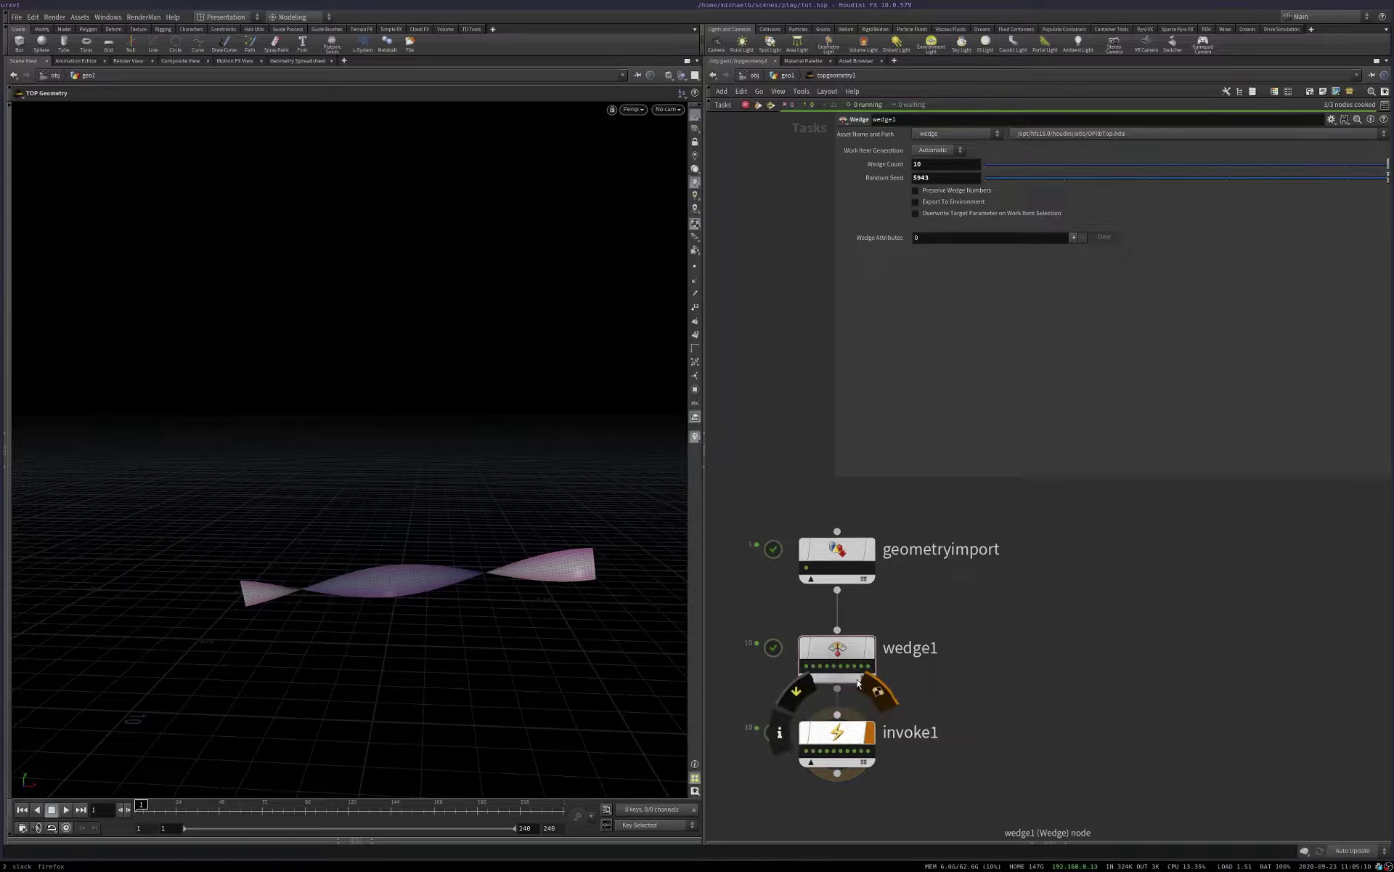
key(u)
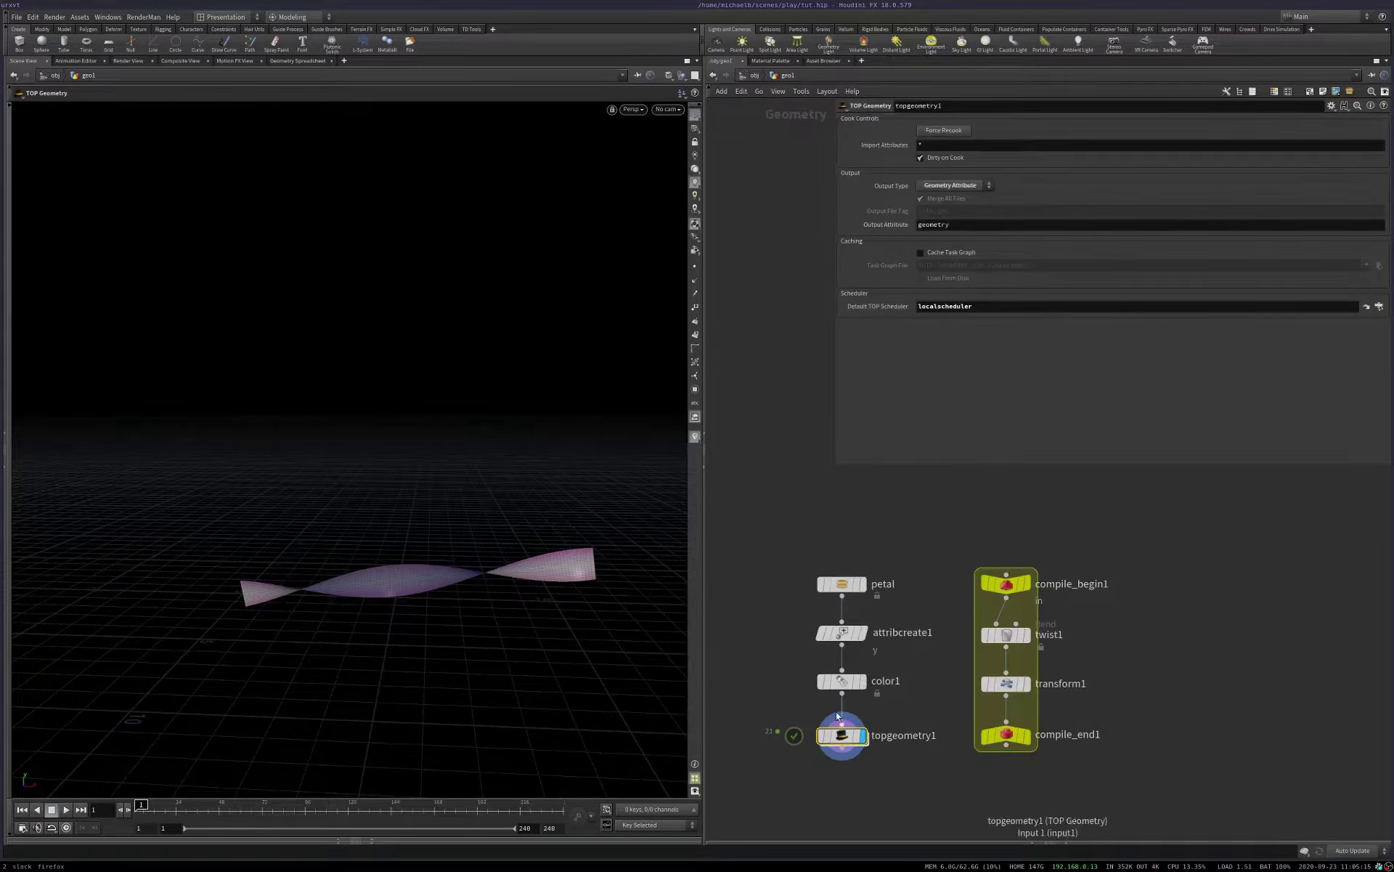
Step: Check the petal's attributes in the Geometry Spreadsheet, then return to the 3D view
click(314, 62)
click(189, 93)
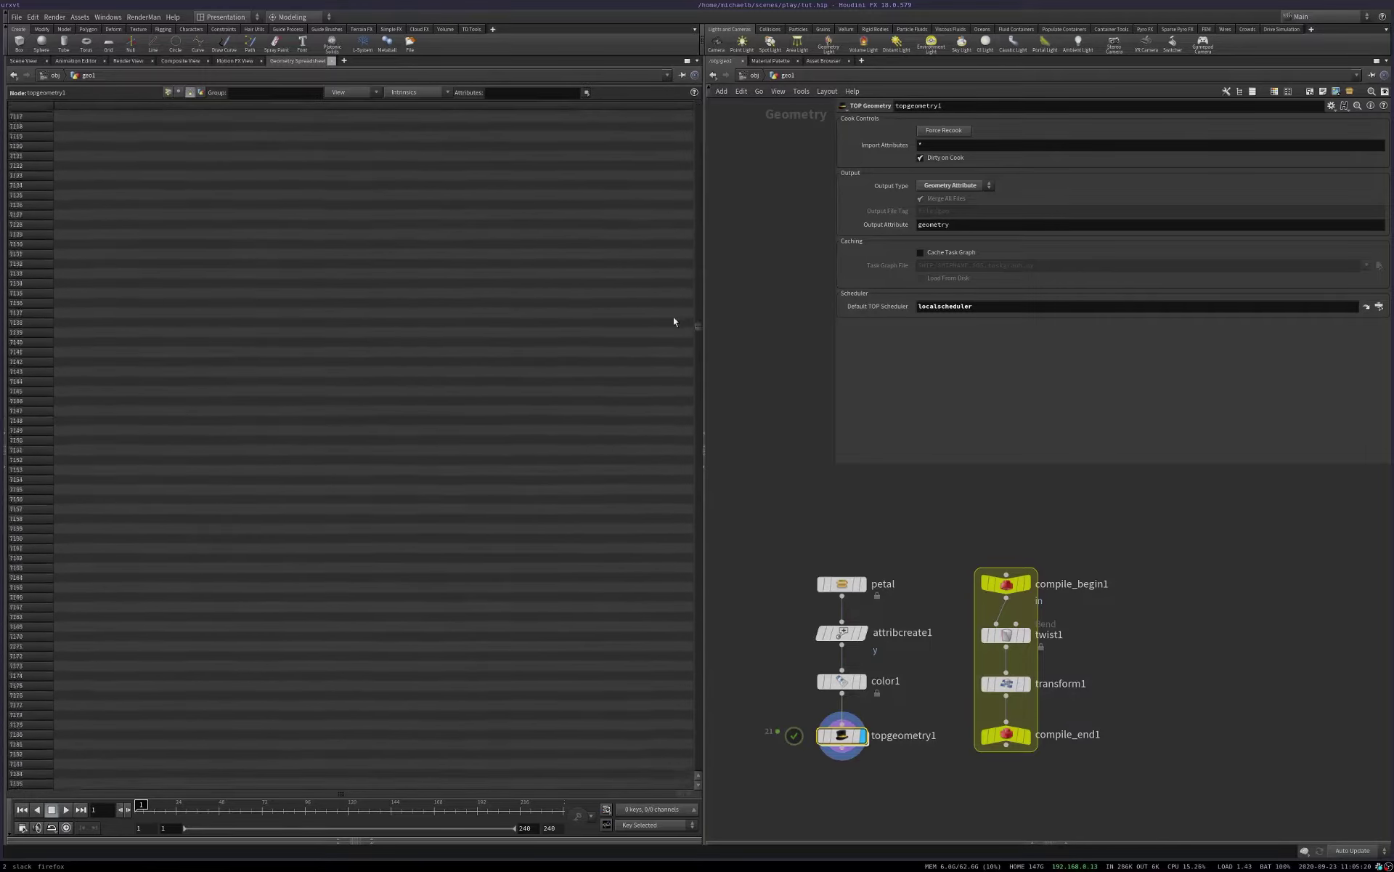
click(25, 61)
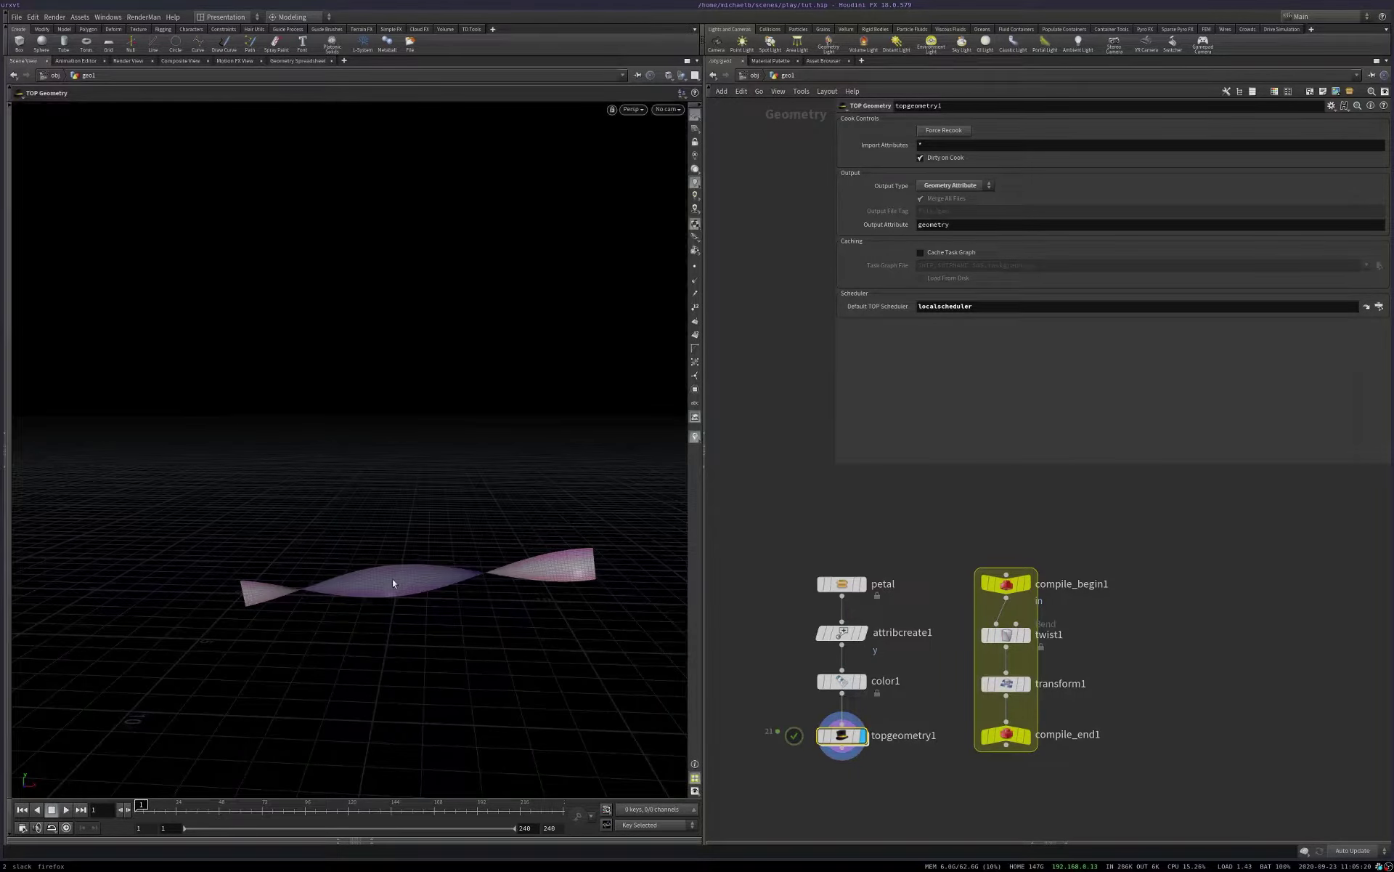
drag(393, 584, 510, 542)
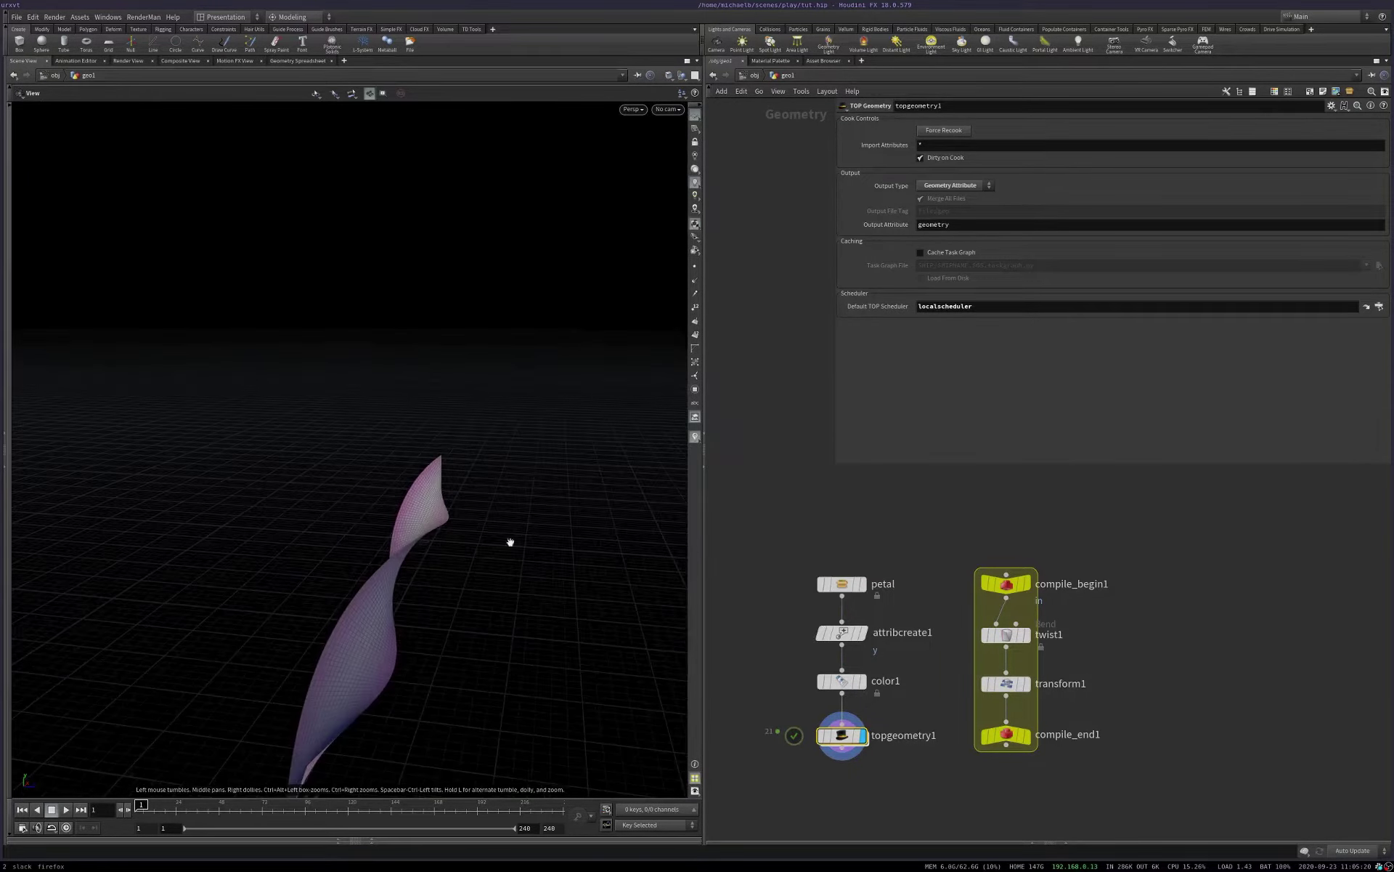
Step: Try moving a single petal piece, then undo the move
key(t)
click(361, 662)
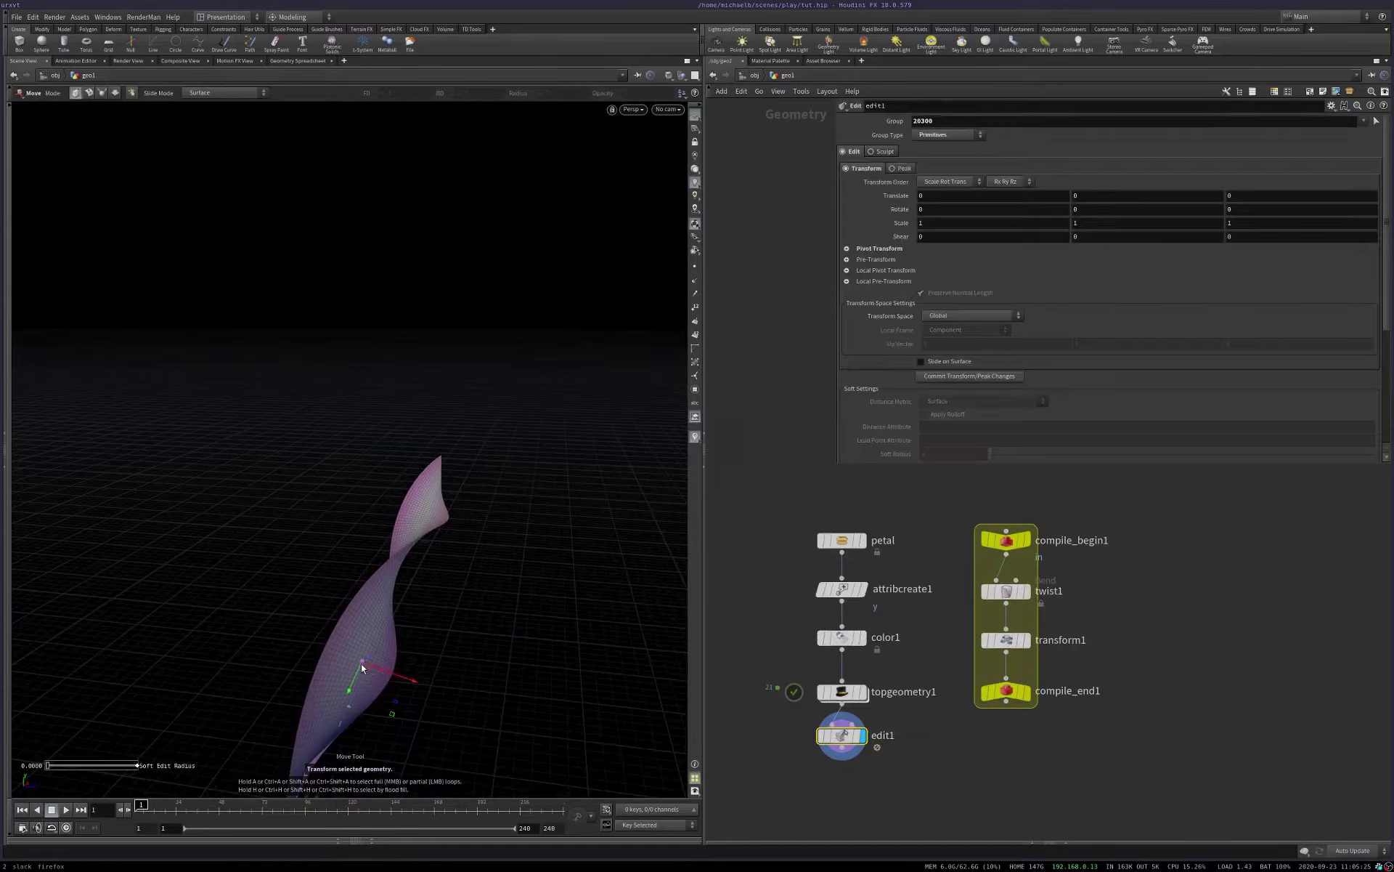
drag(362, 668, 411, 644)
key(Escape)
key(ctrl+z)
Step: Select two whole petals and drag them apart from the stack
key(s)
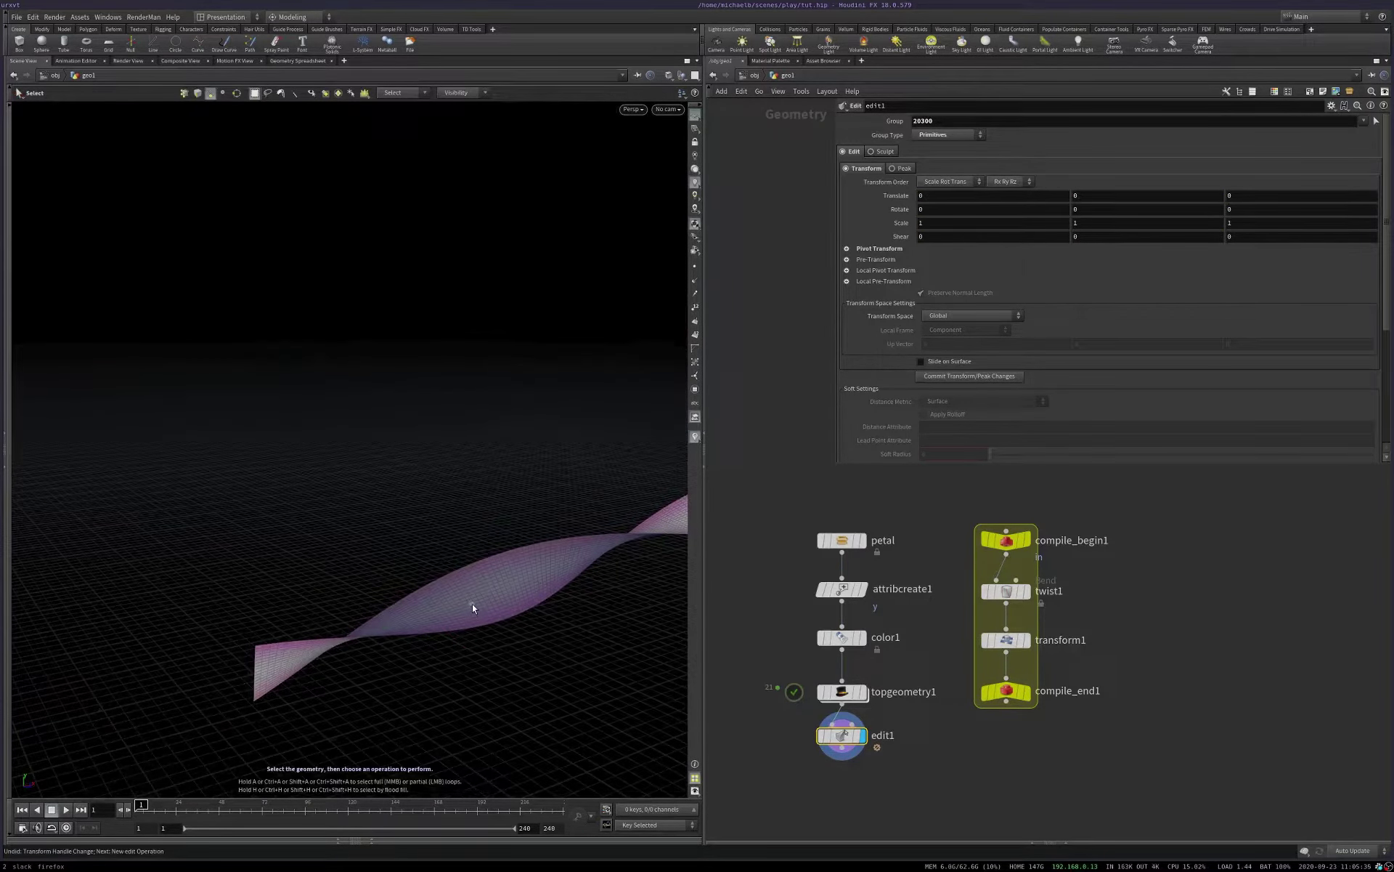
double_click(472, 608)
key(t)
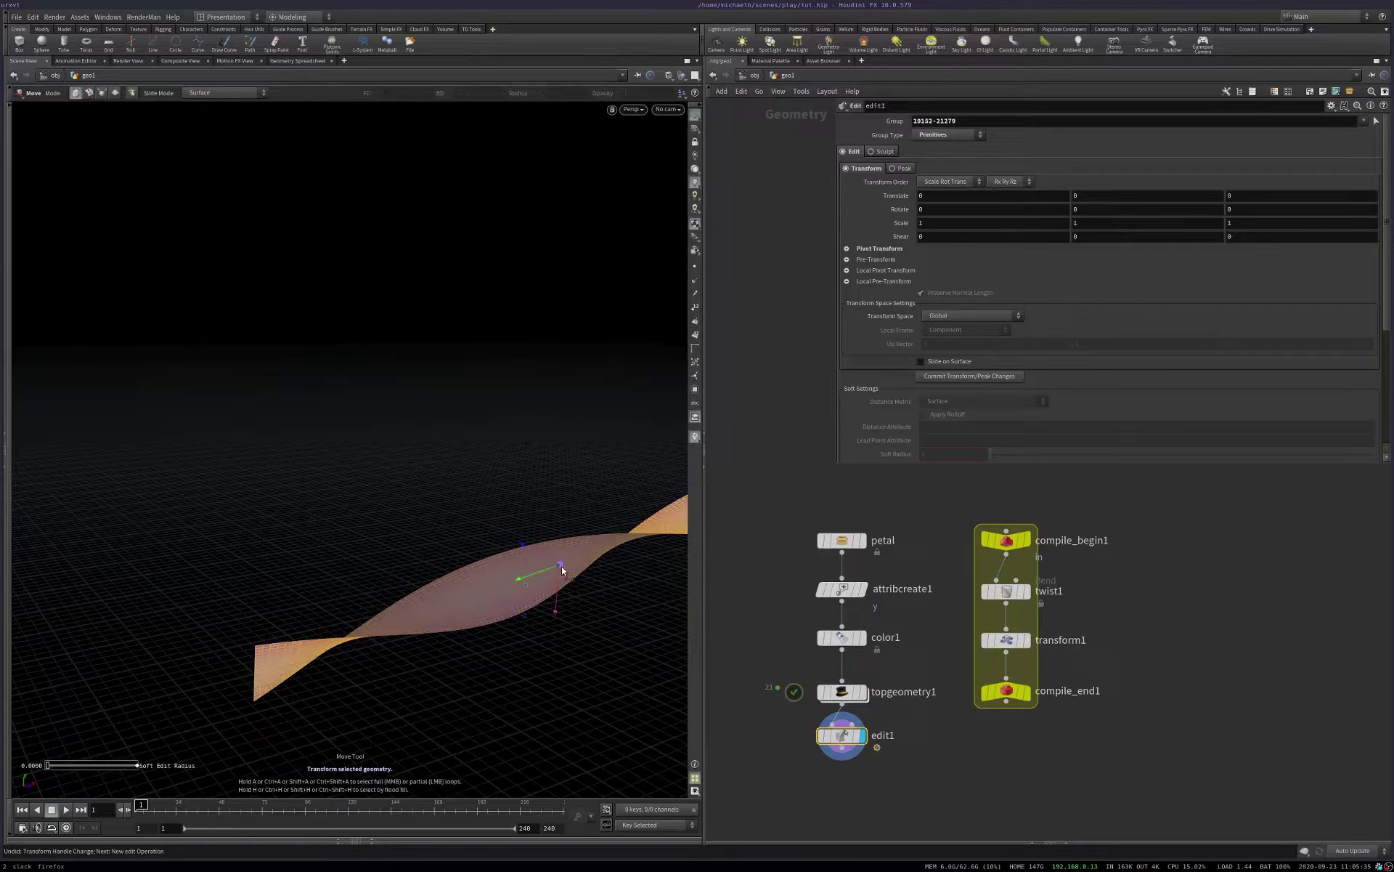
drag(563, 570, 529, 549)
key(s)
double_click(510, 588)
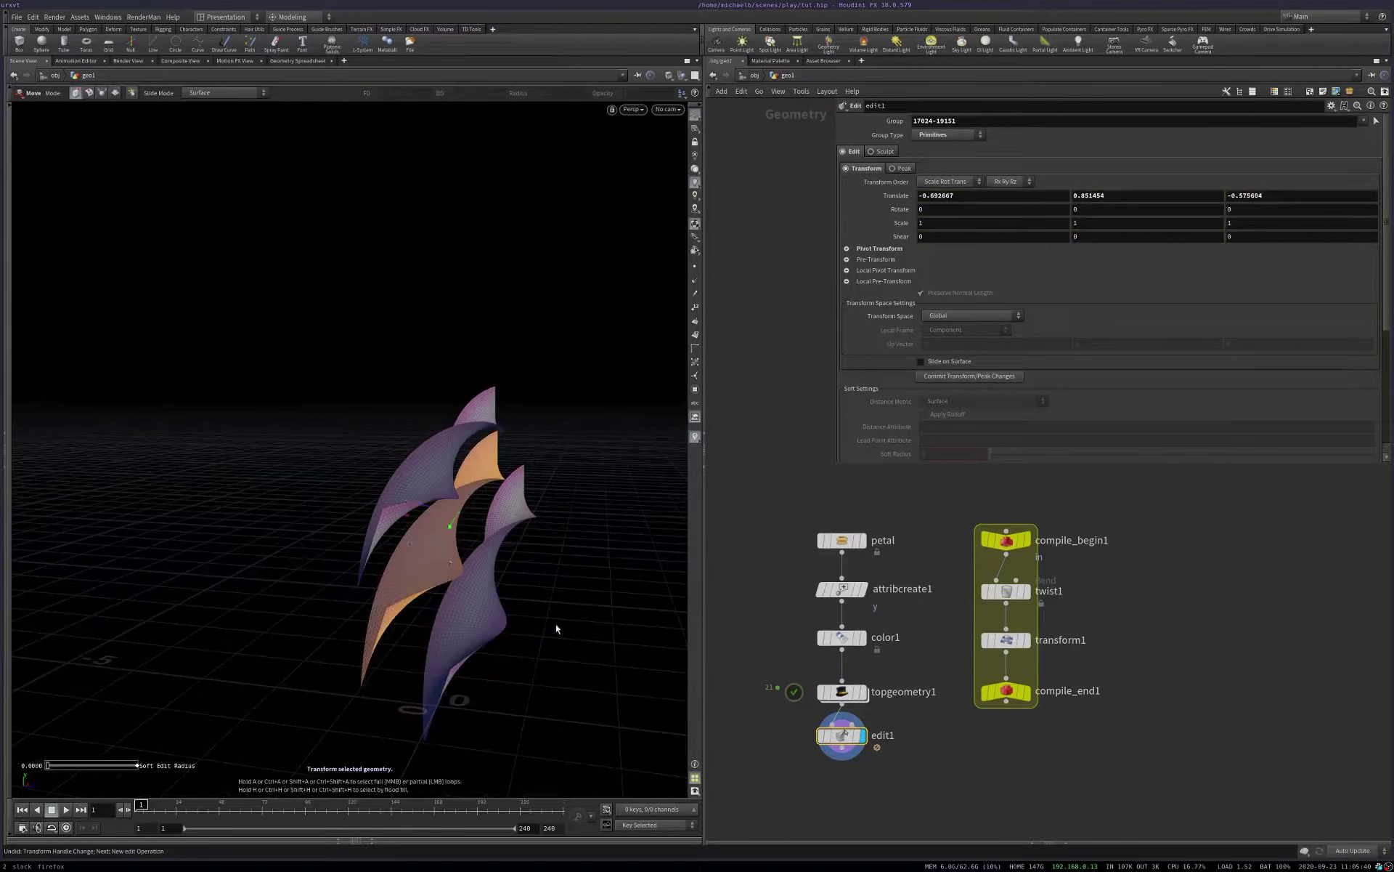
Step: Peek inside topgeometry1, then return to geo1 and show edit1's settings
double_click(842, 691)
key(u)
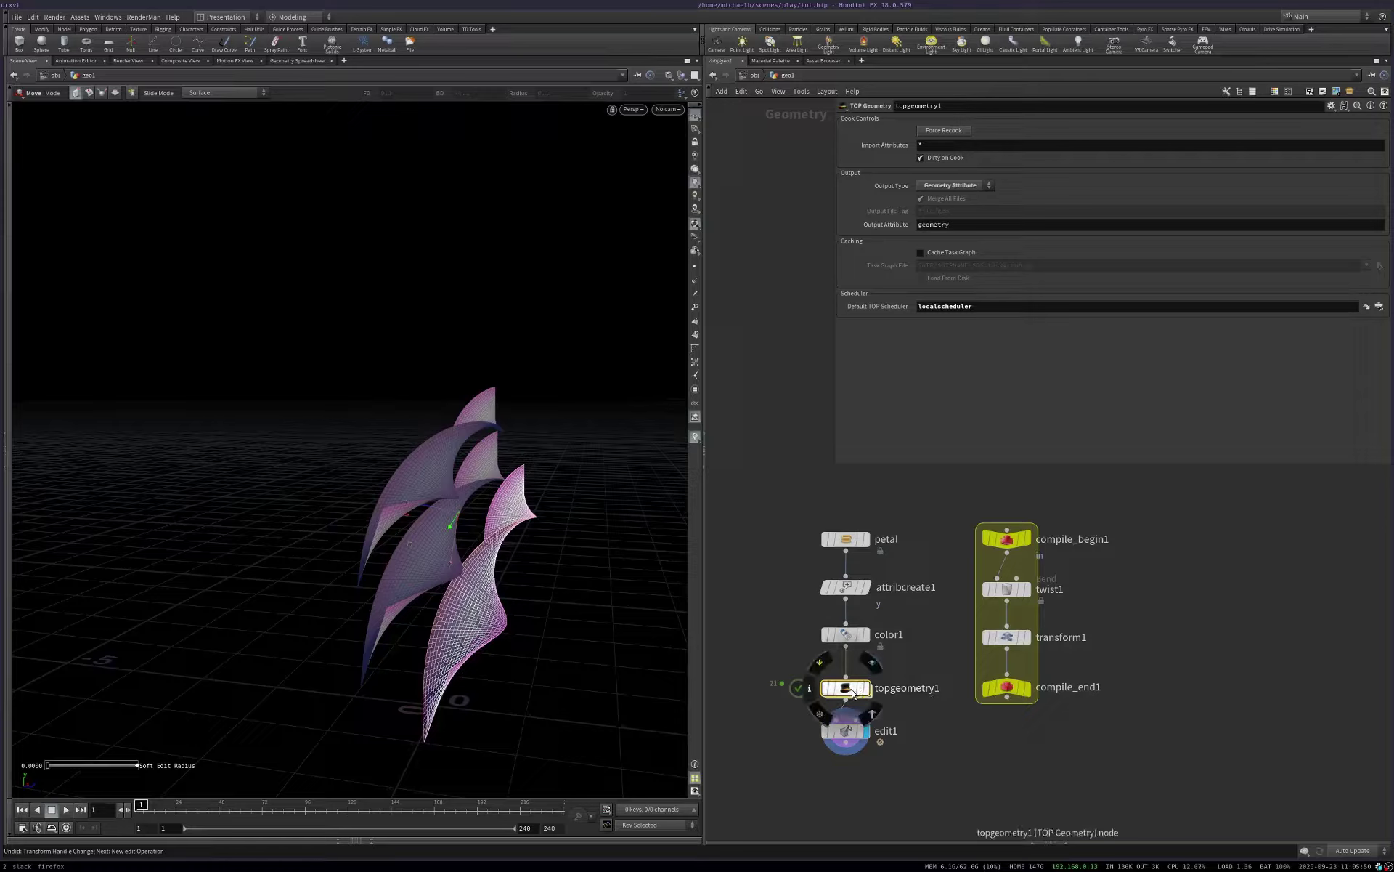
click(852, 732)
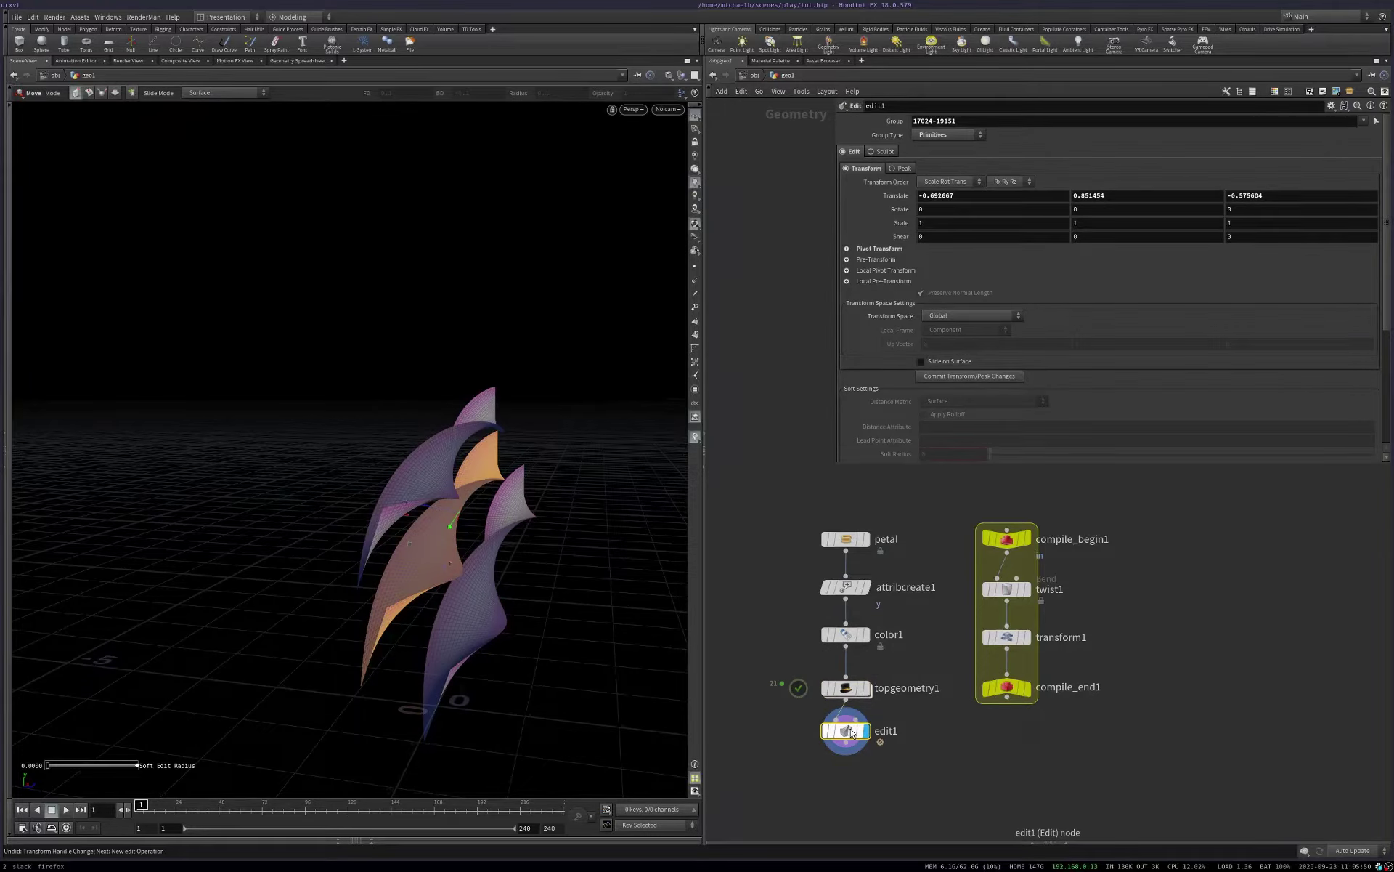
Step: Delete edit1, check transform1 and topgeometry1, then enter topgeometry1's wedge network
key(Delete)
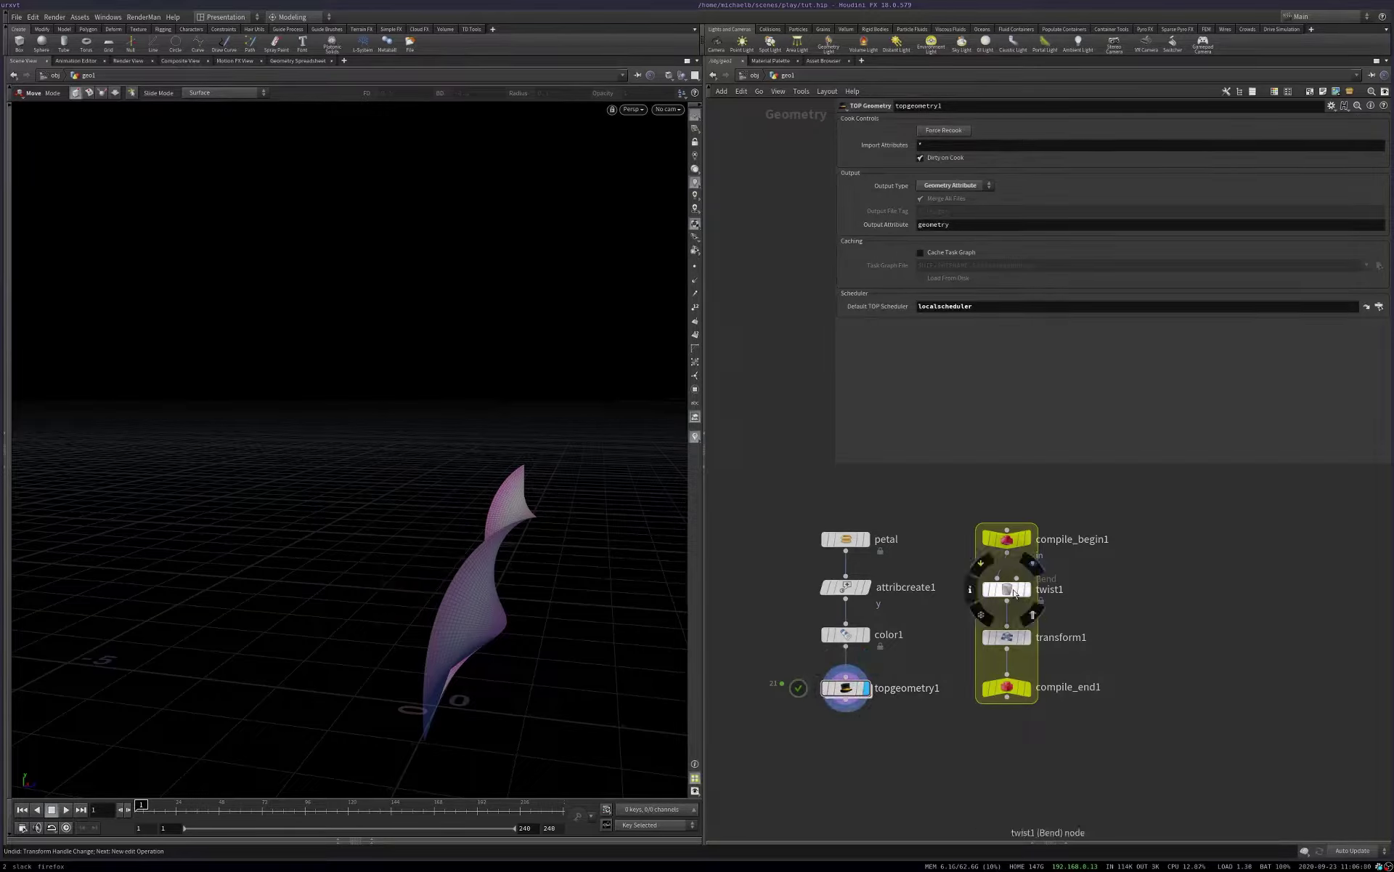
click(1006, 637)
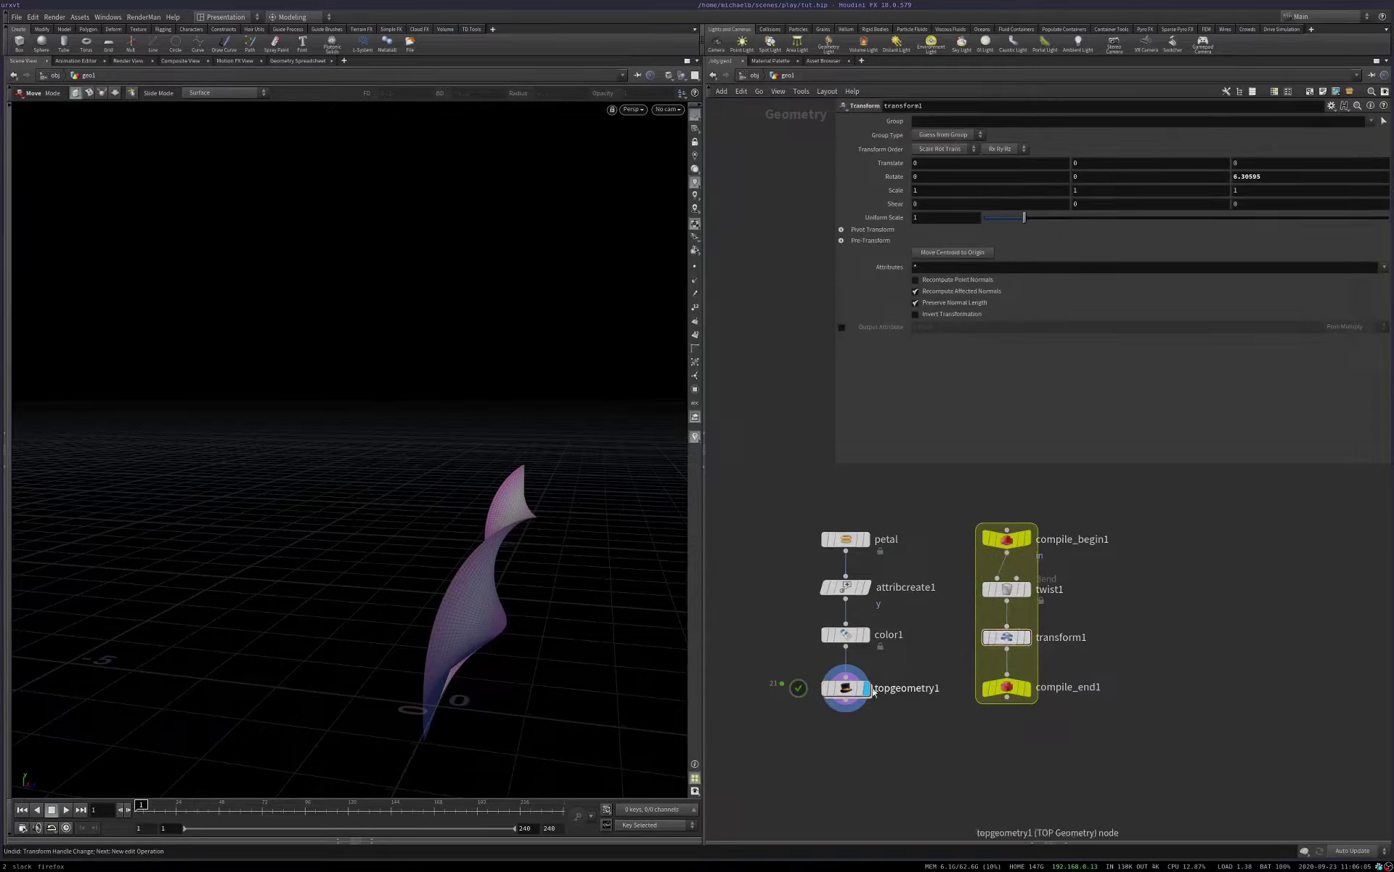
click(844, 688)
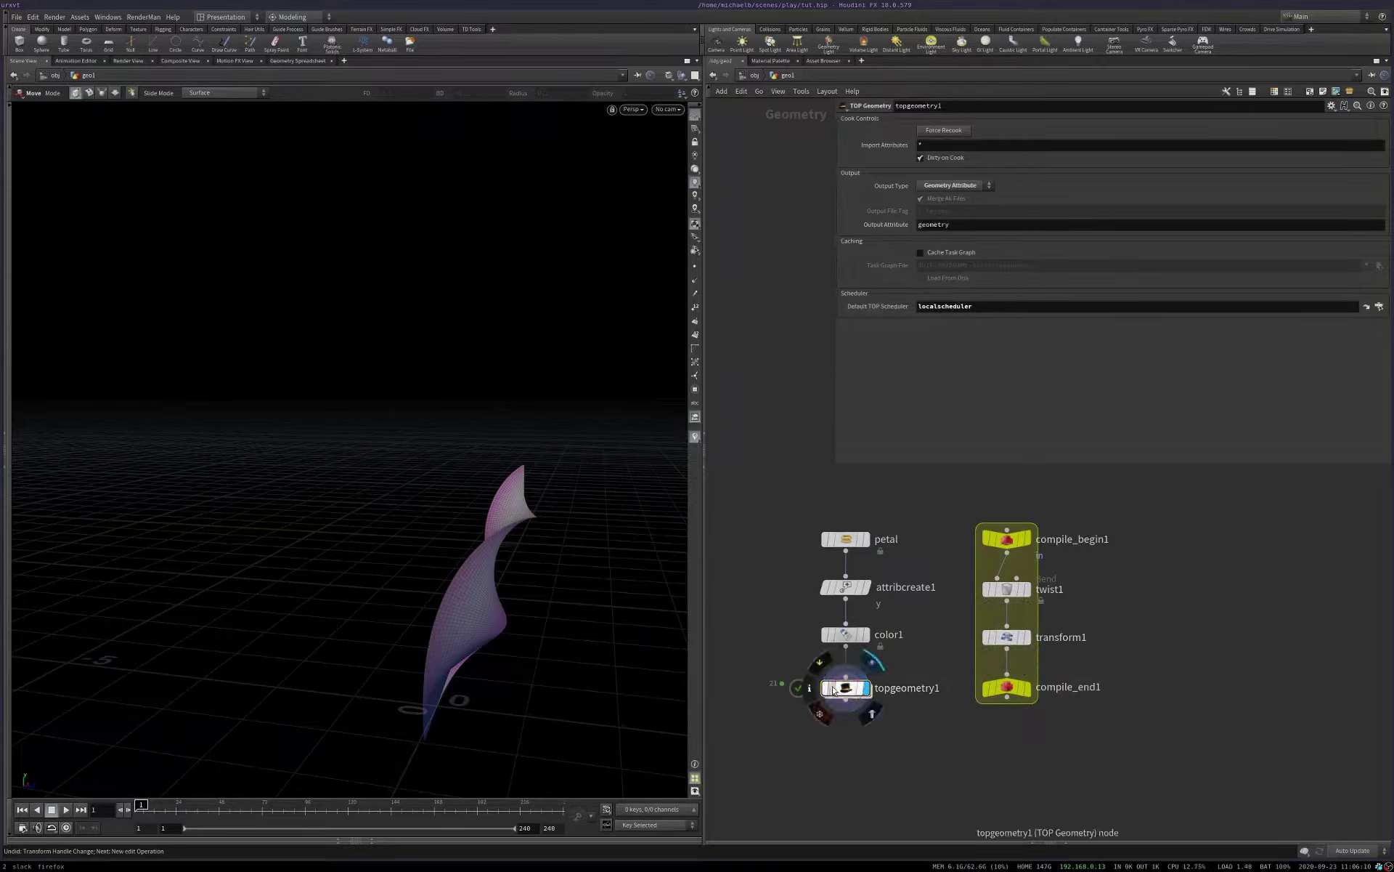
double_click(847, 687)
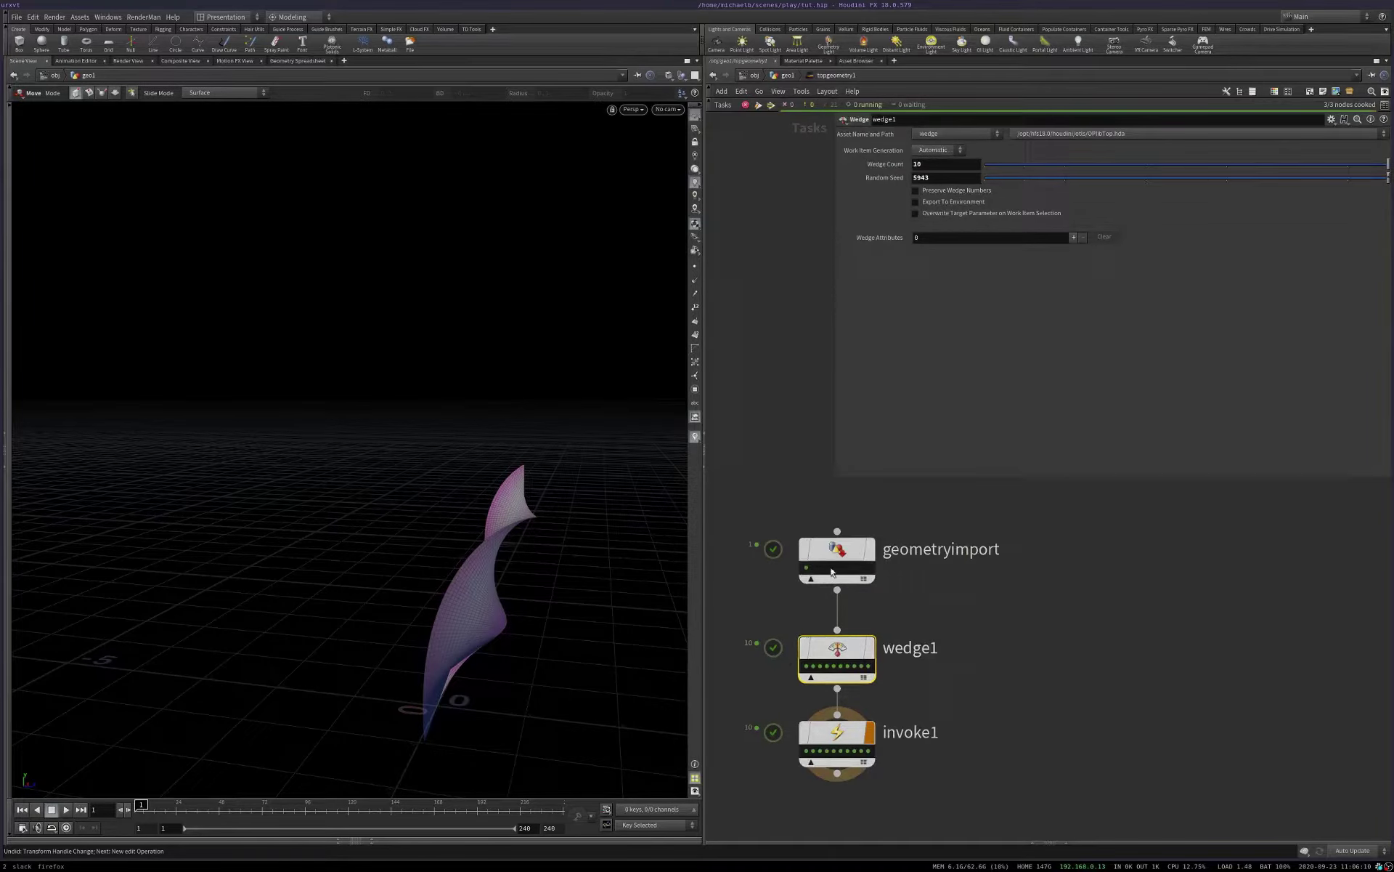
Step: Add two wedge attributes on wedge1 and name the first one twist
shift+click(835, 555)
drag(835, 556, 835, 532)
click(837, 631)
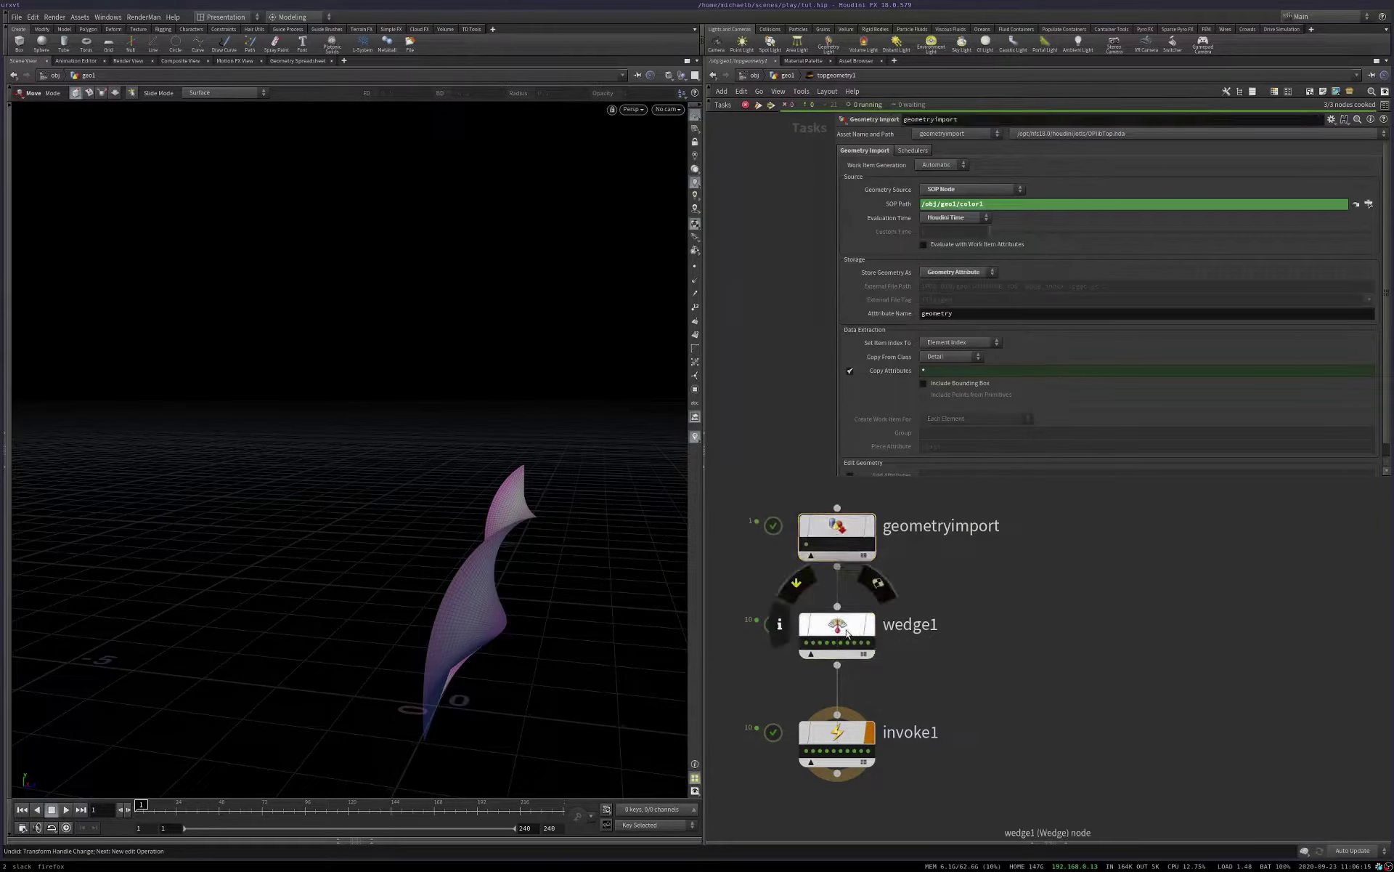
click(1073, 237)
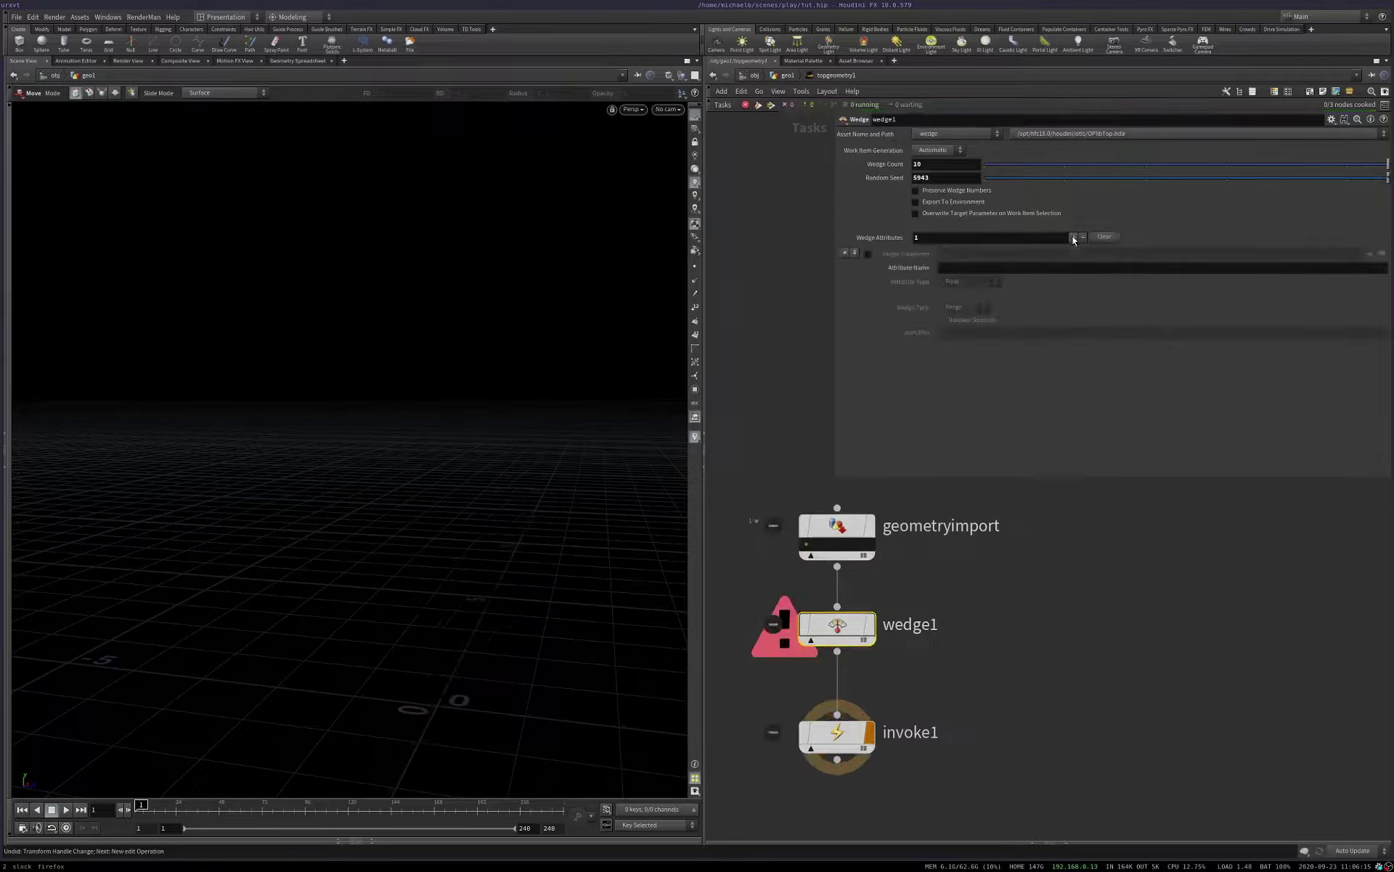
click(1074, 236)
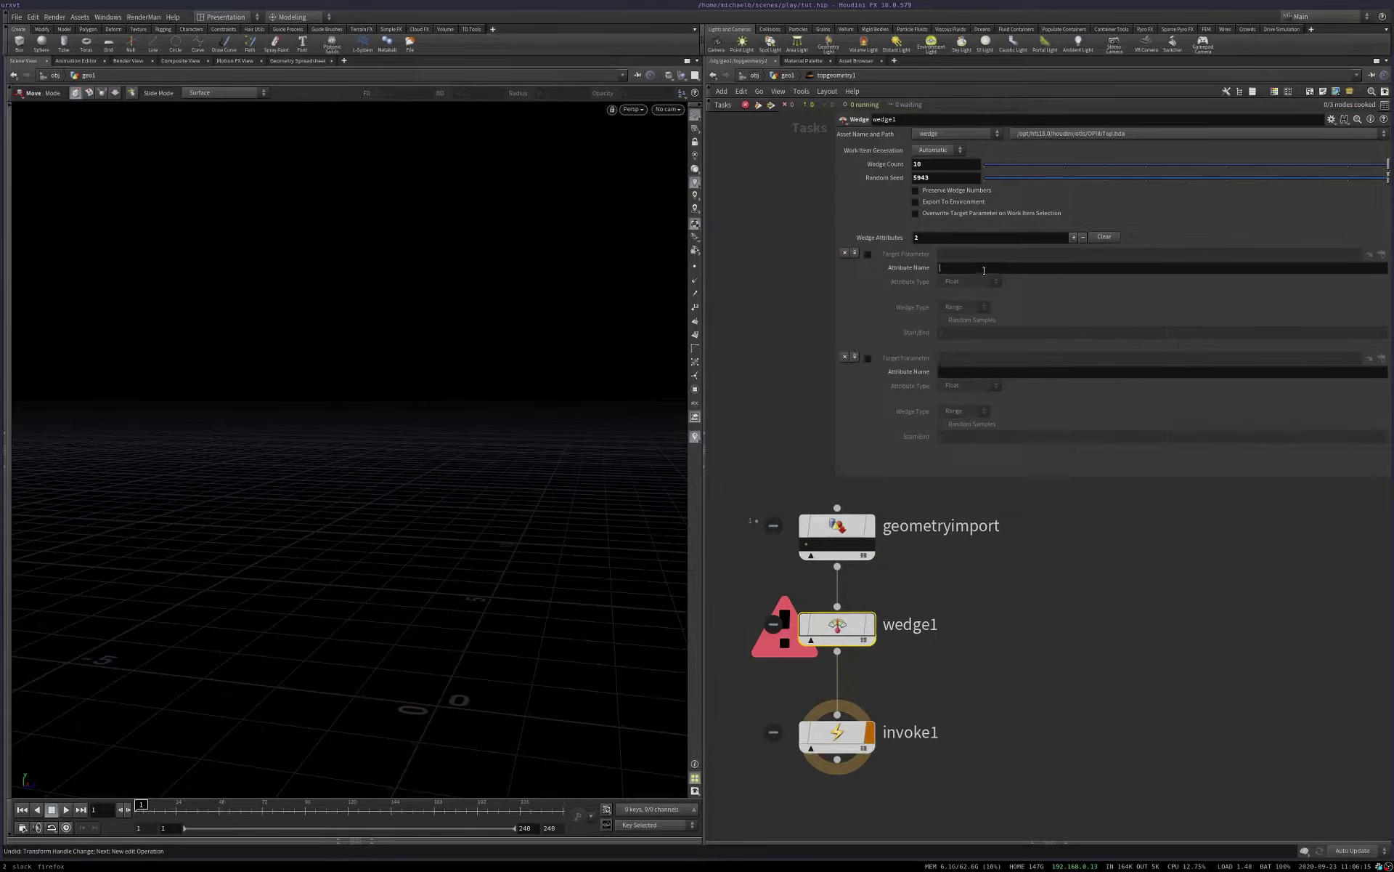
click(984, 270)
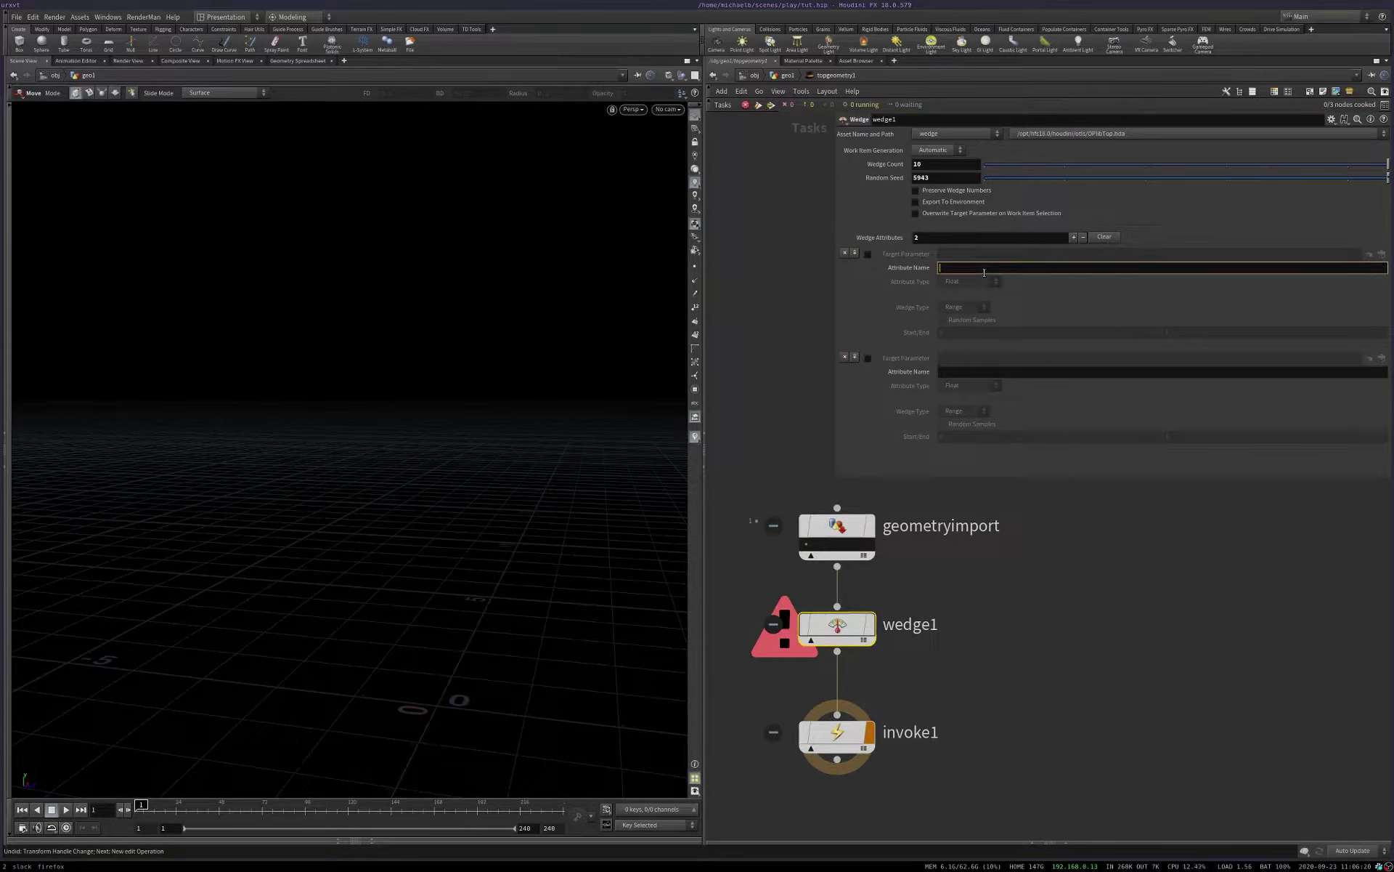
text(twist)
key(Return)
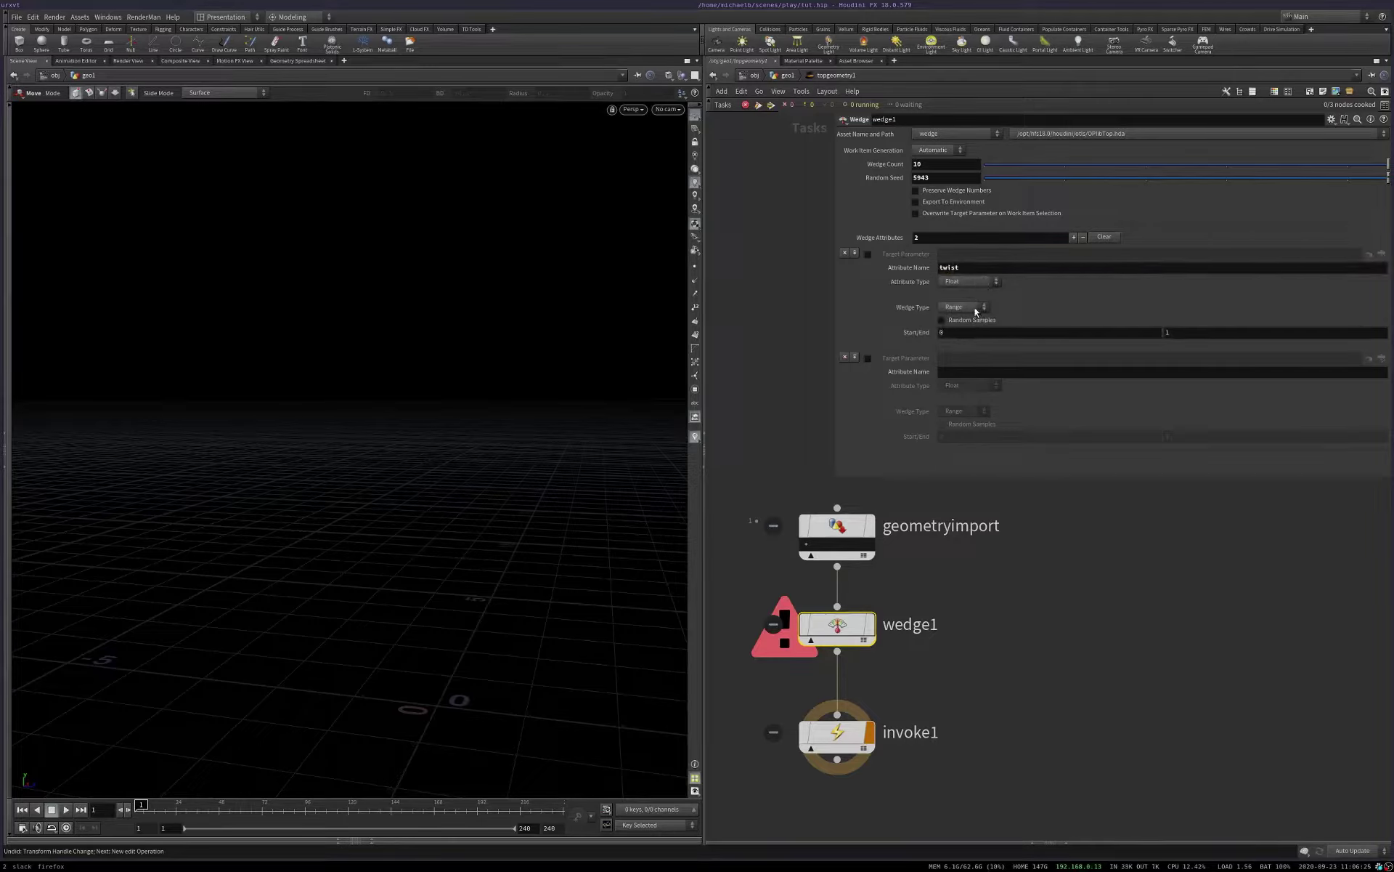
Step: Set the twist wedge to a Range from 360 to 720 with random samples
click(975, 309)
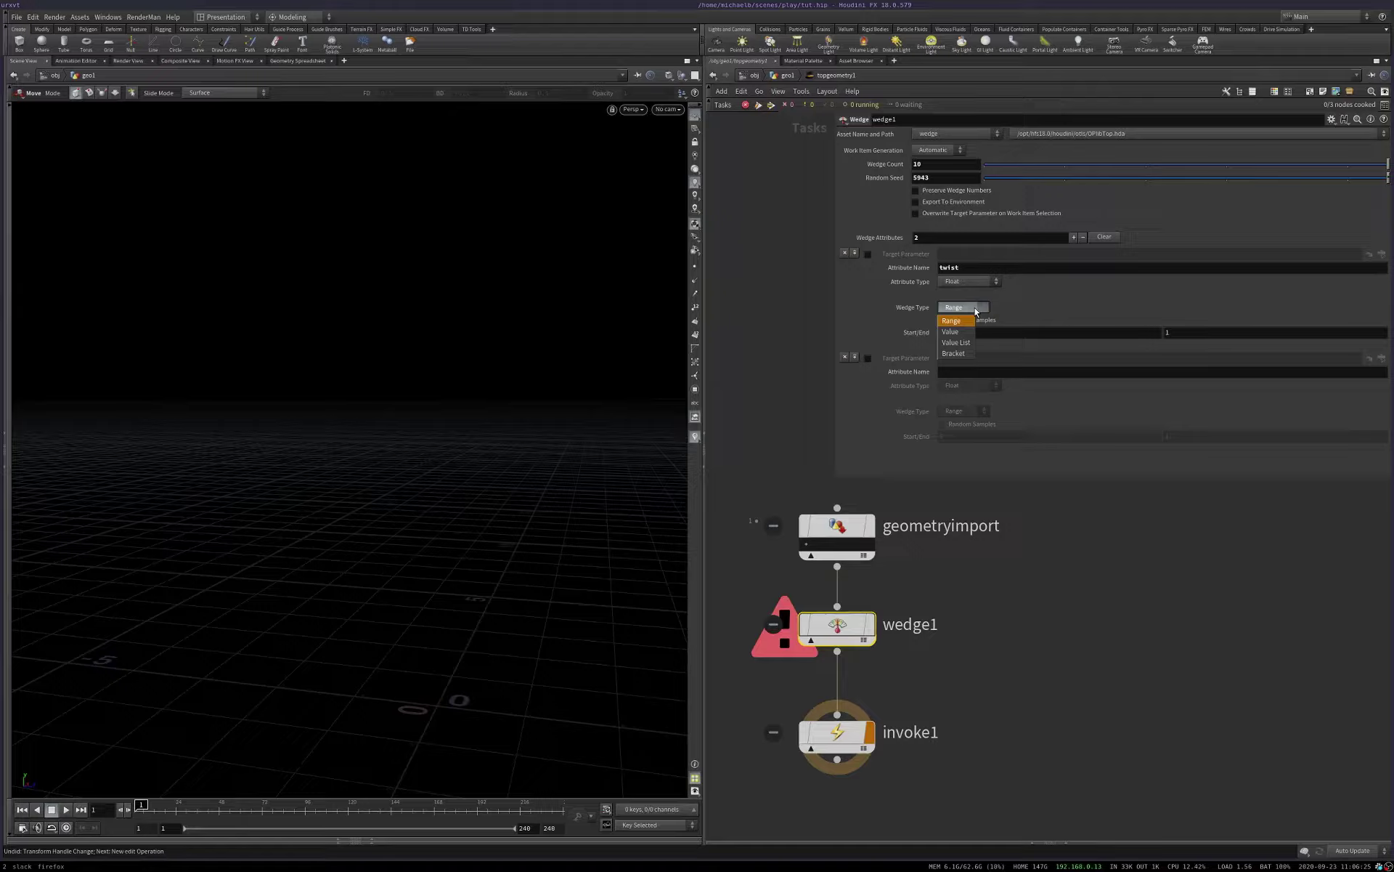
click(958, 318)
click(1202, 337)
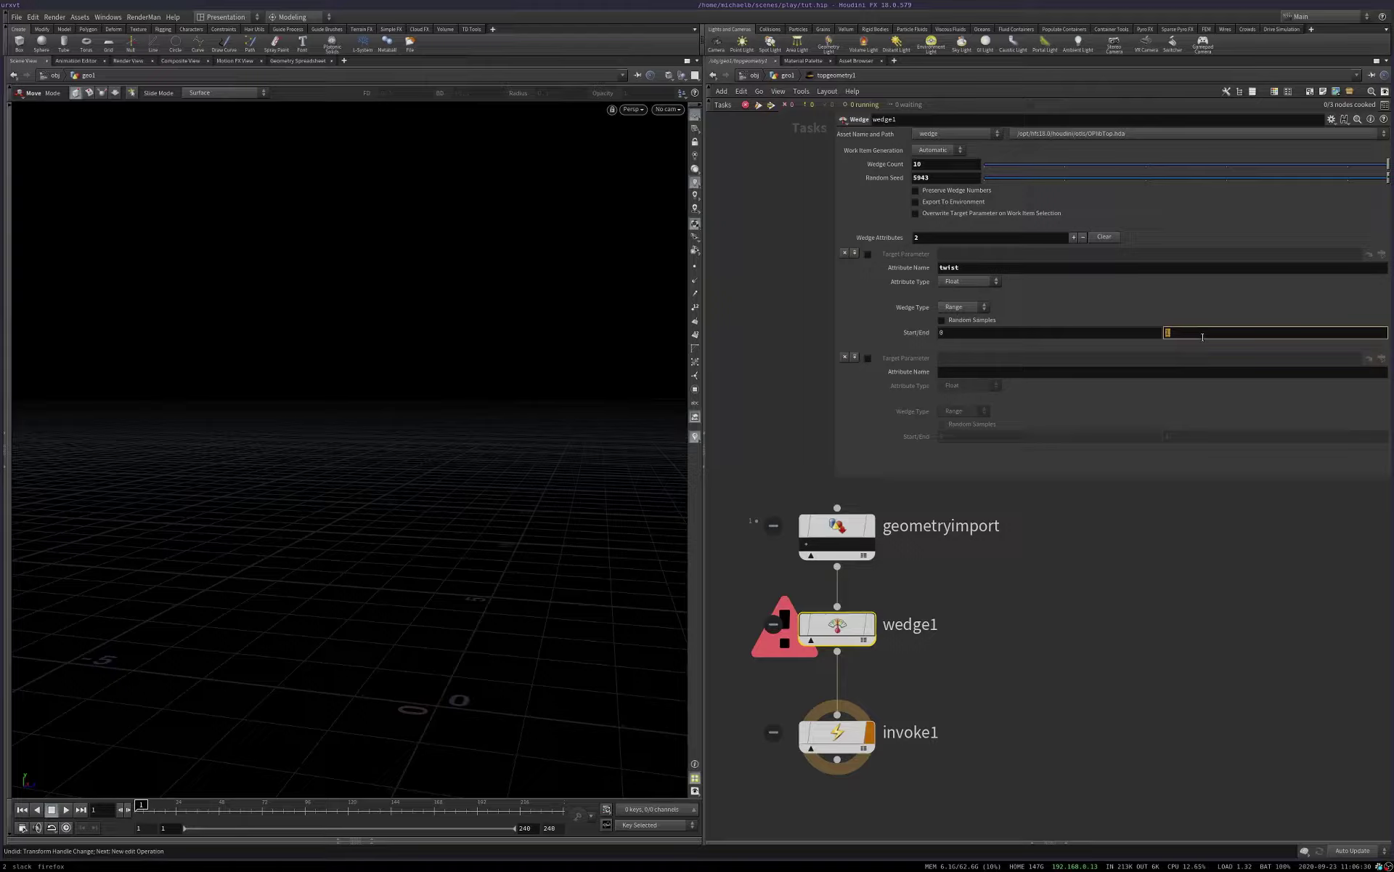
text(720)
key(Return)
click(1109, 337)
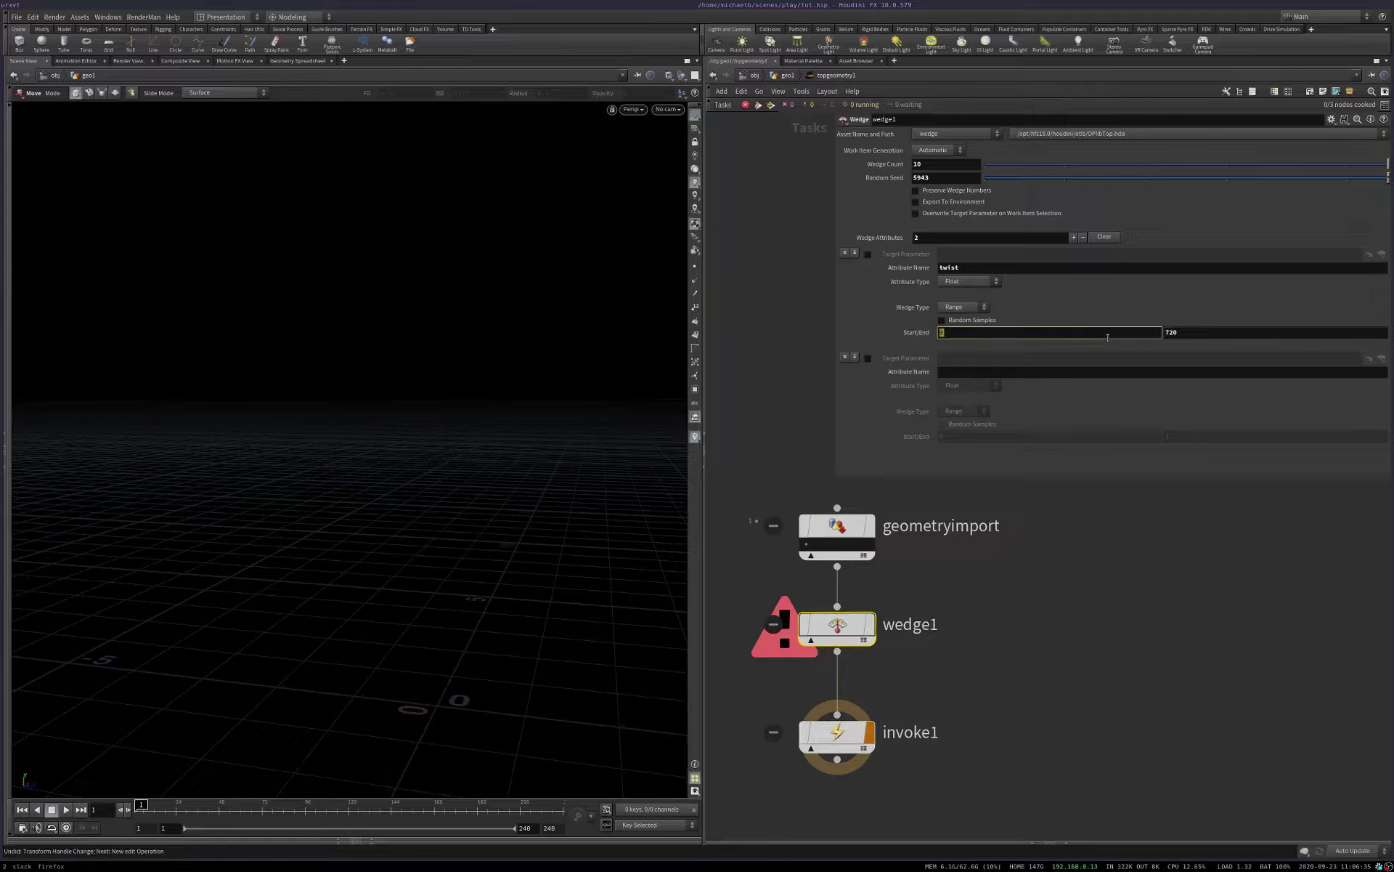
text(360)
key(Return)
click(942, 320)
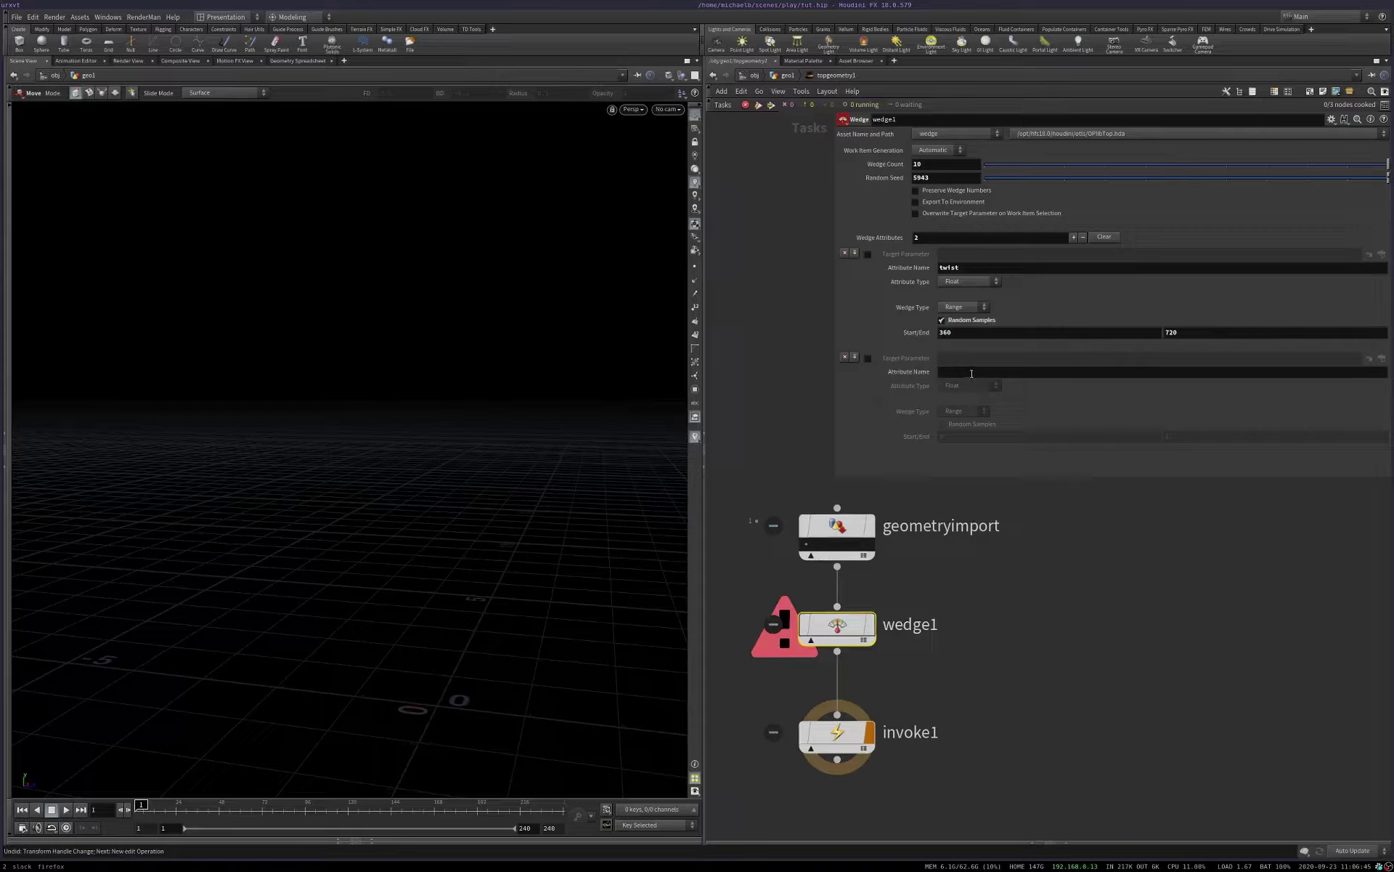
Step: Name the second attribute rotate and make it an even Range ending at 360
click(972, 373)
text(lengt)
key(BackSpace)
key(BackSpace)
key(BackSpace)
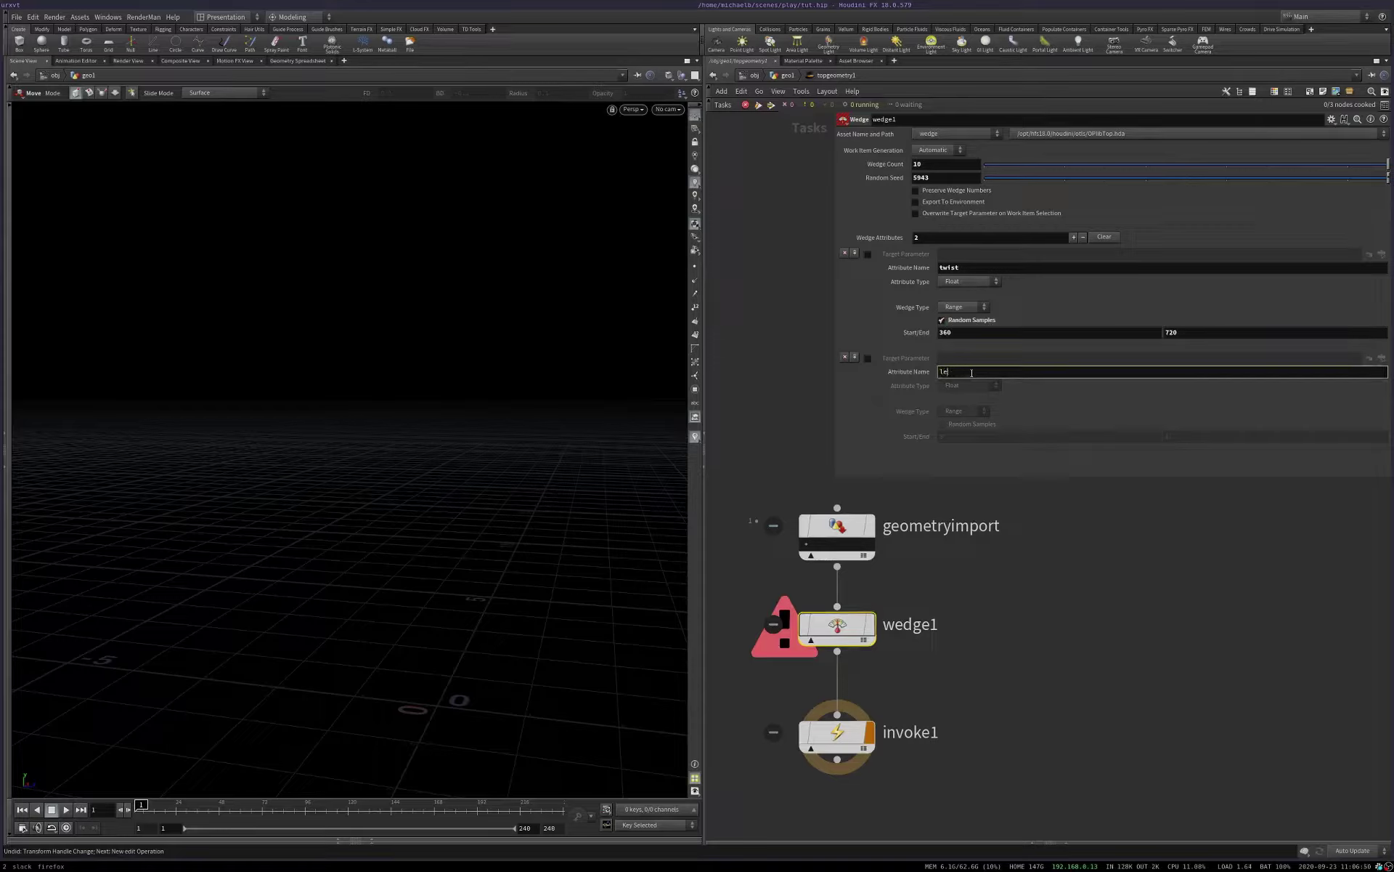
text(rotat)
key(Return)
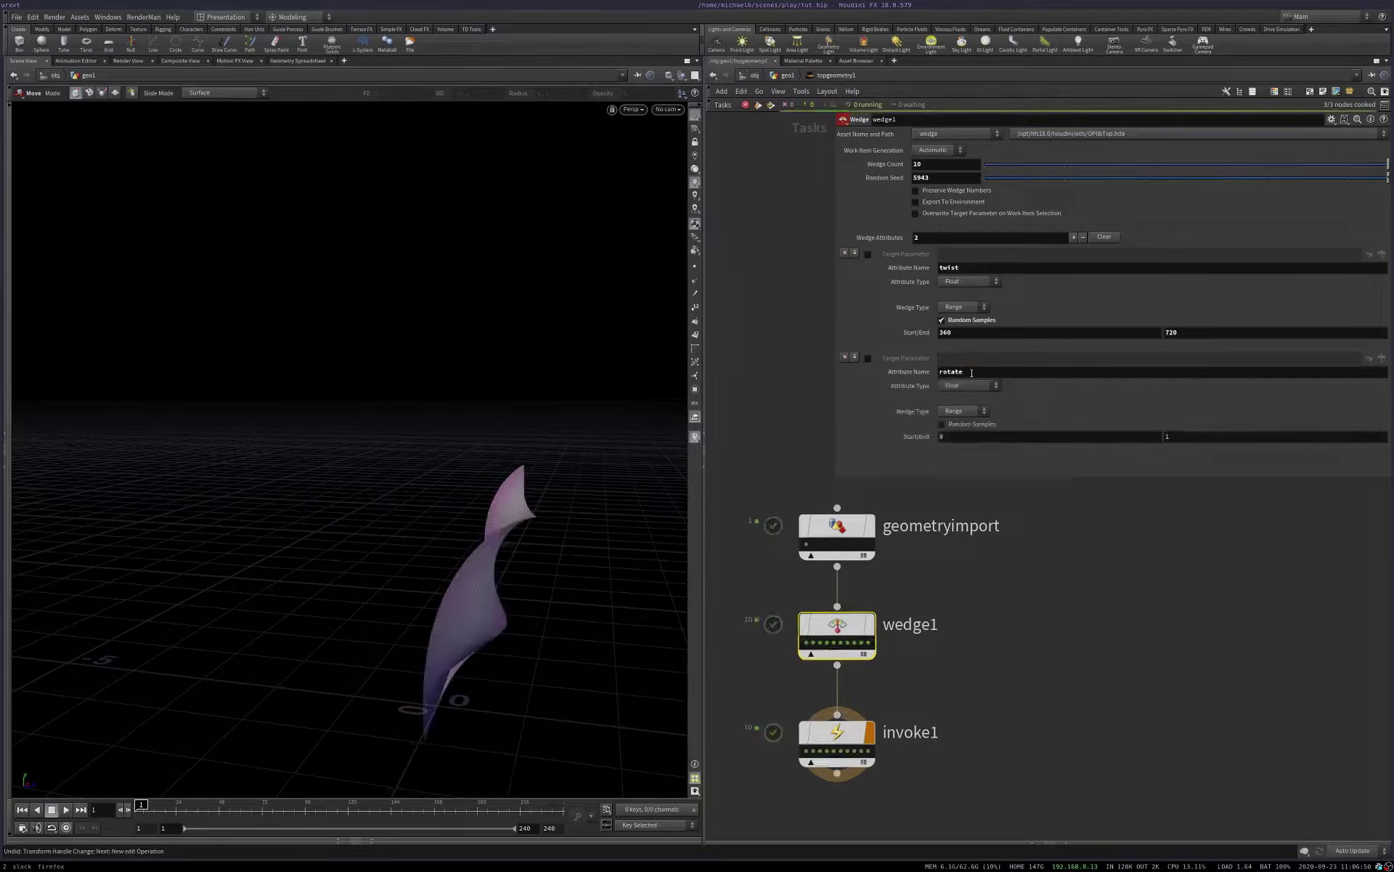
alt+drag(623, 473, 439, 461)
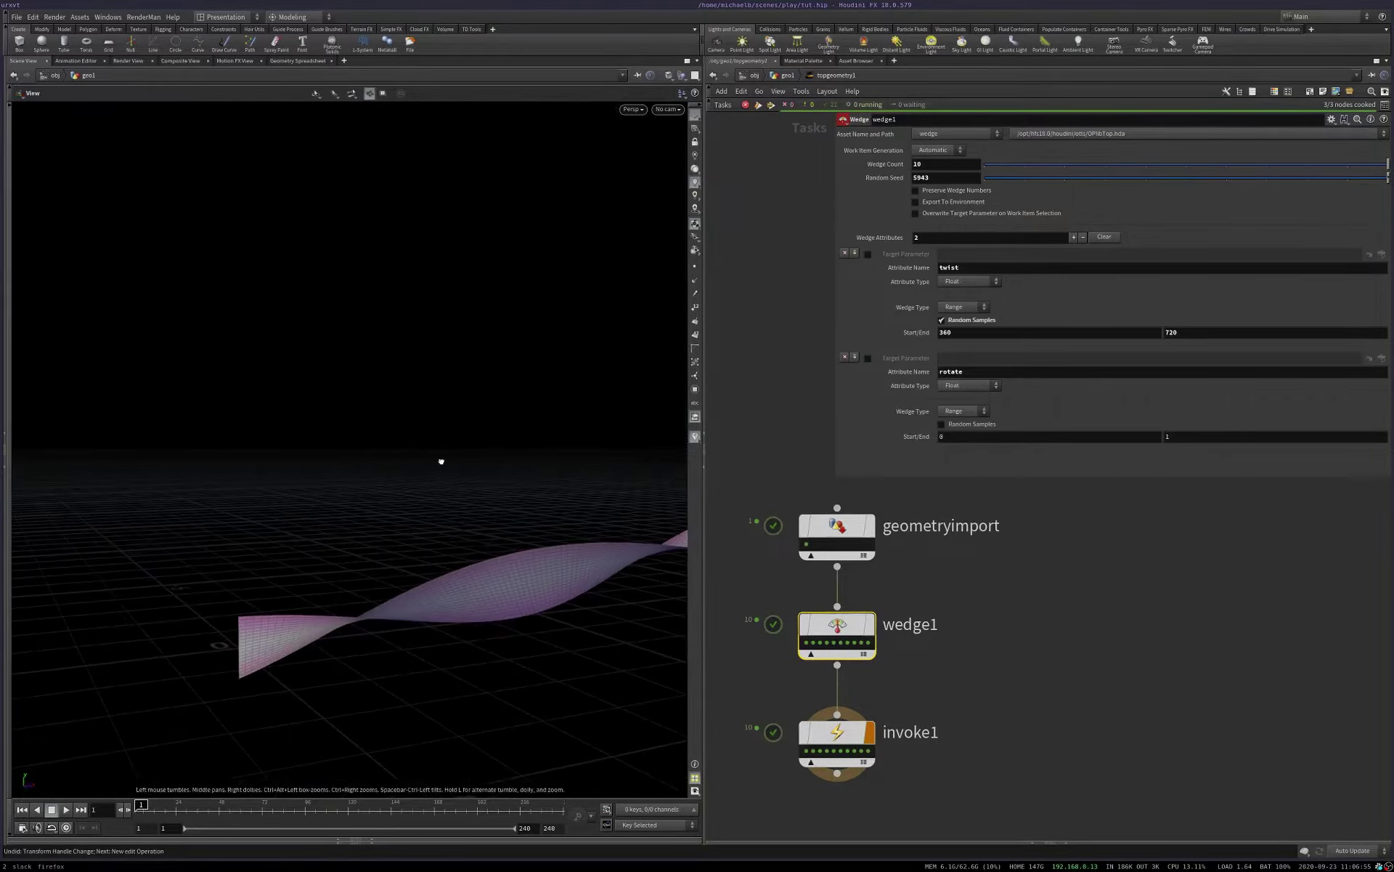
click(974, 413)
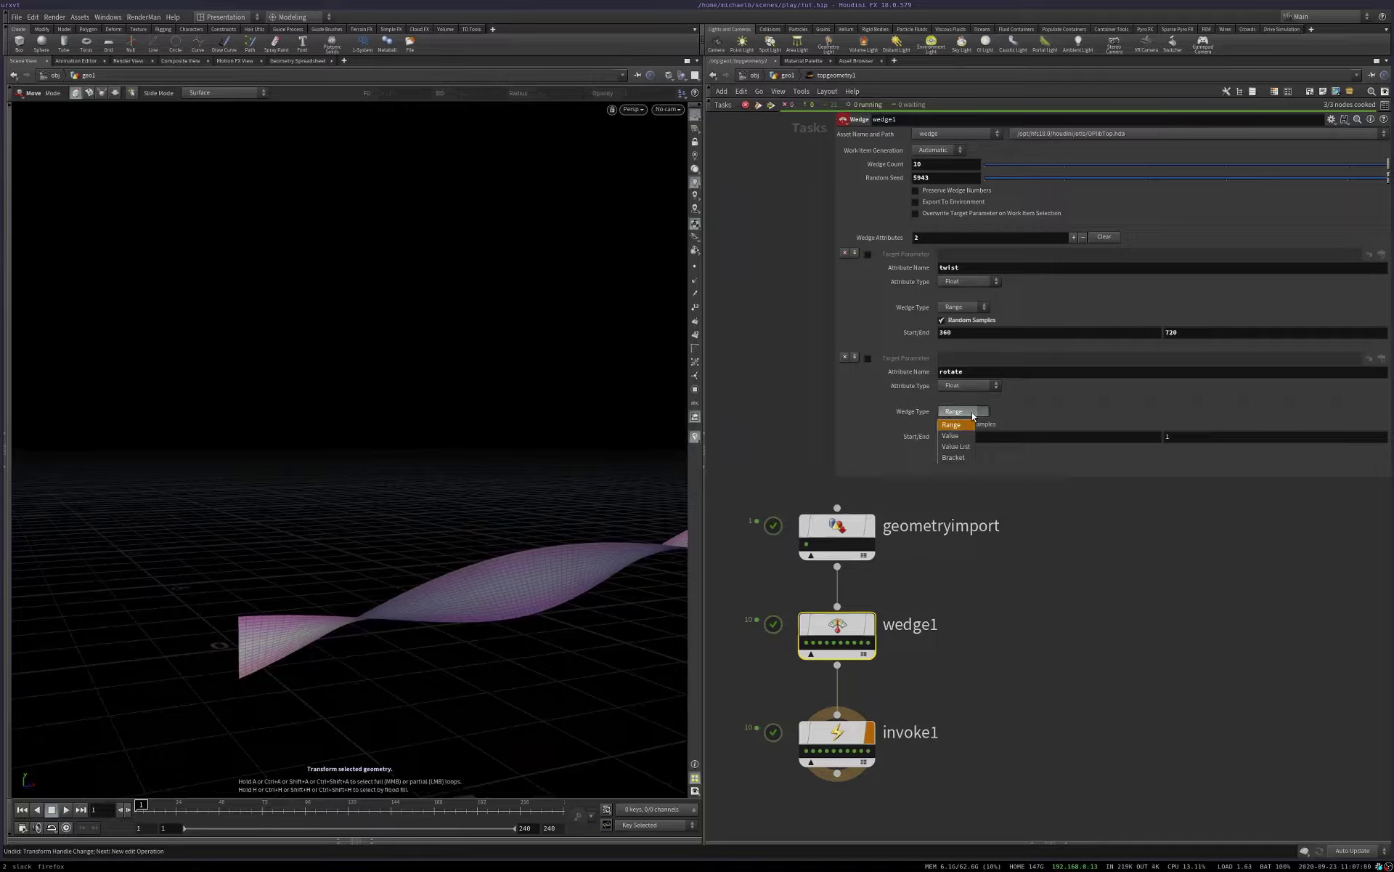
click(971, 423)
click(1195, 436)
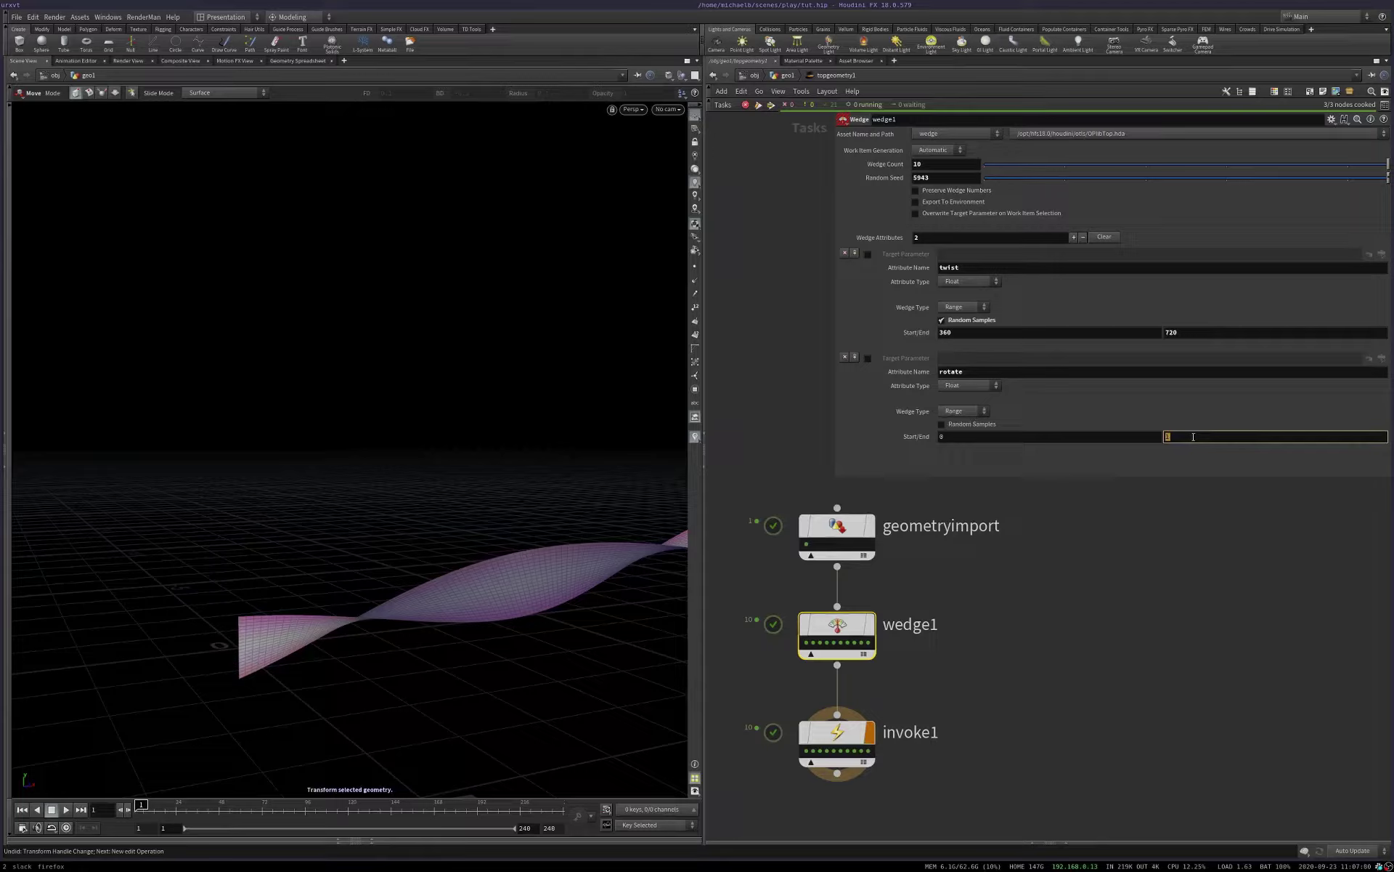
text(360)
key(Return)
drag(1035, 610, 1105, 674)
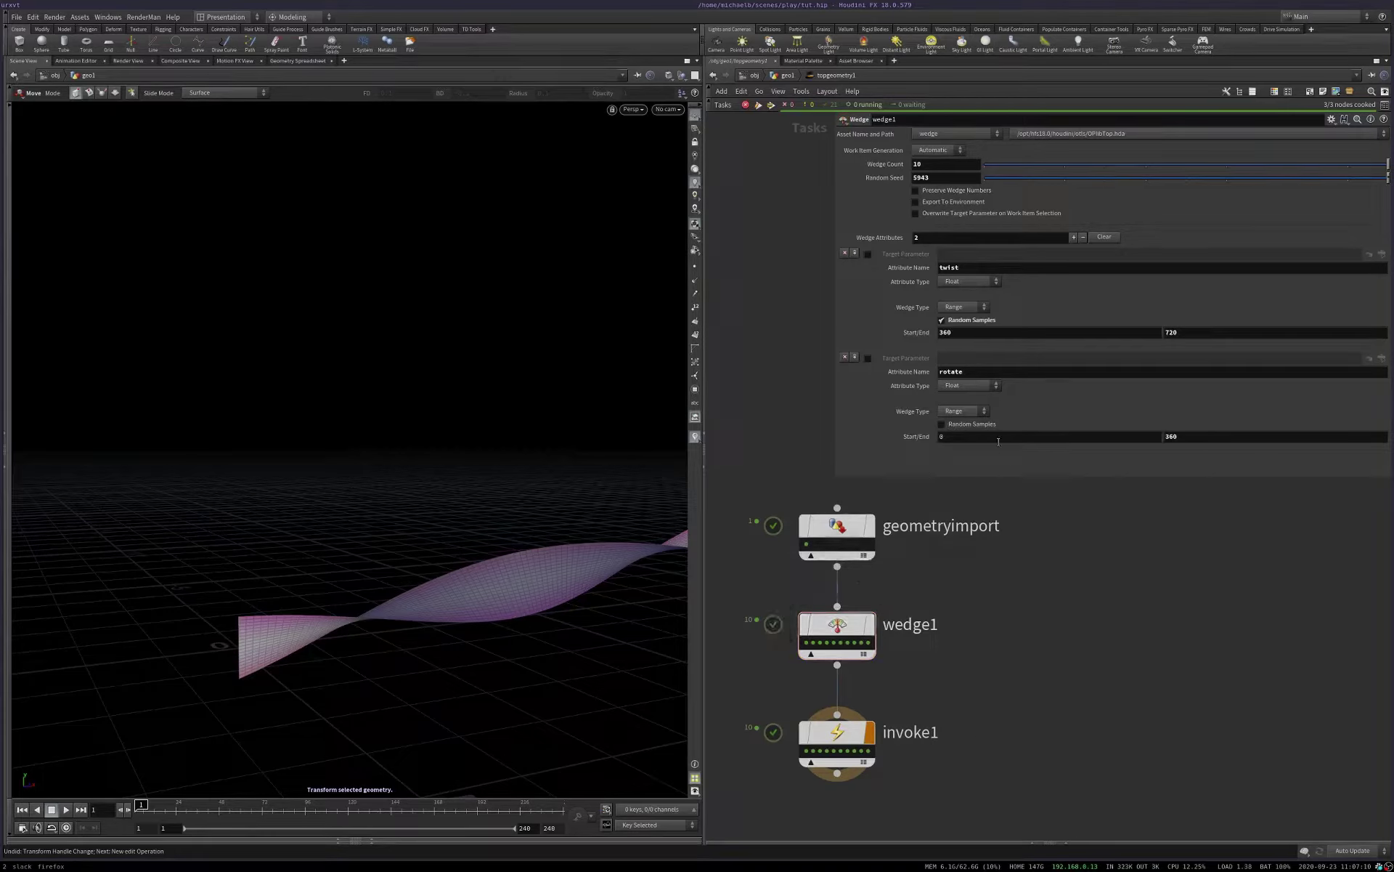
Step: Compare twist and rotate values across wedge1's work items, then return to geo1
click(820, 643)
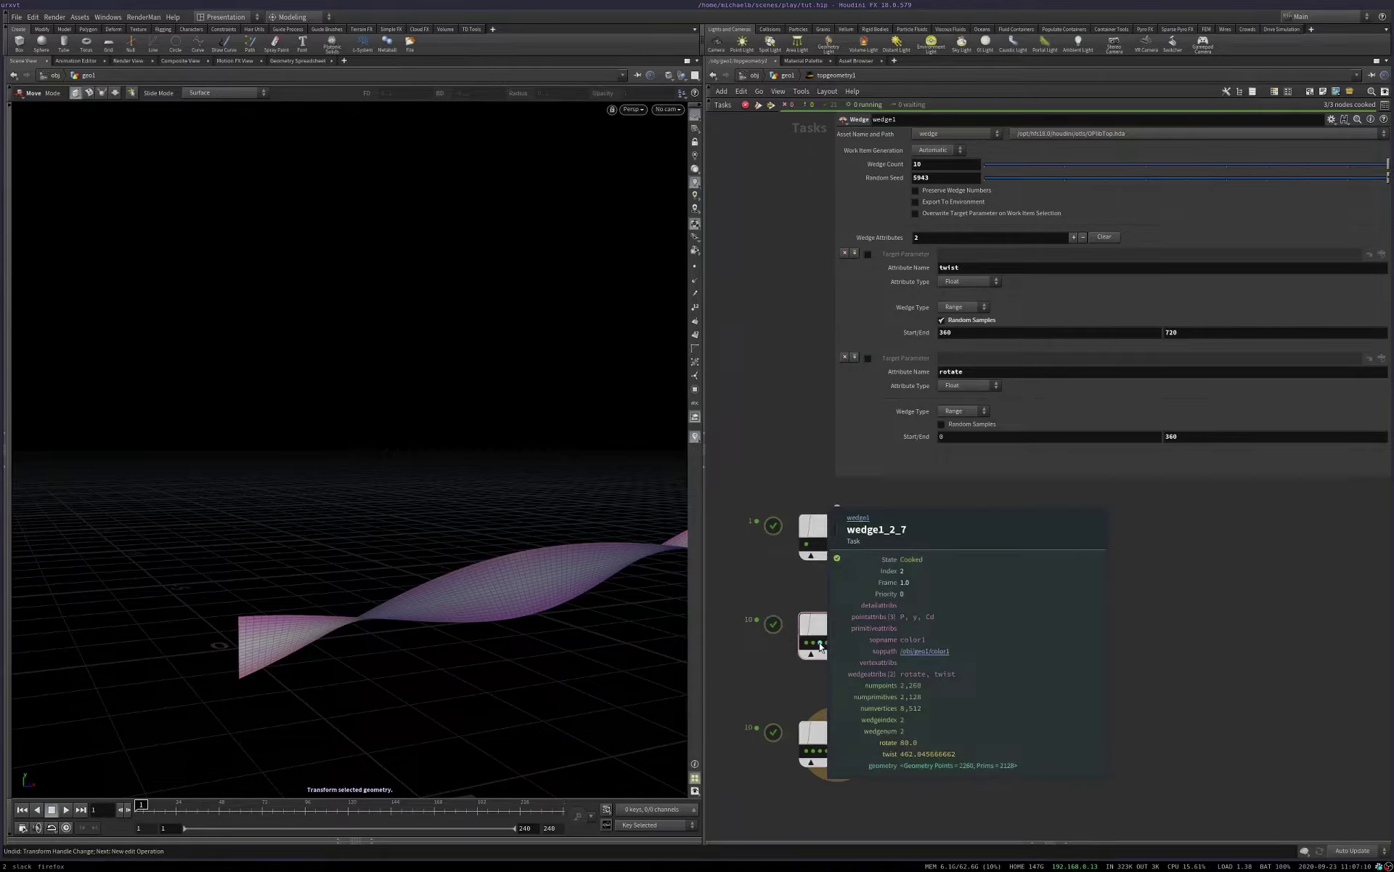
click(813, 643)
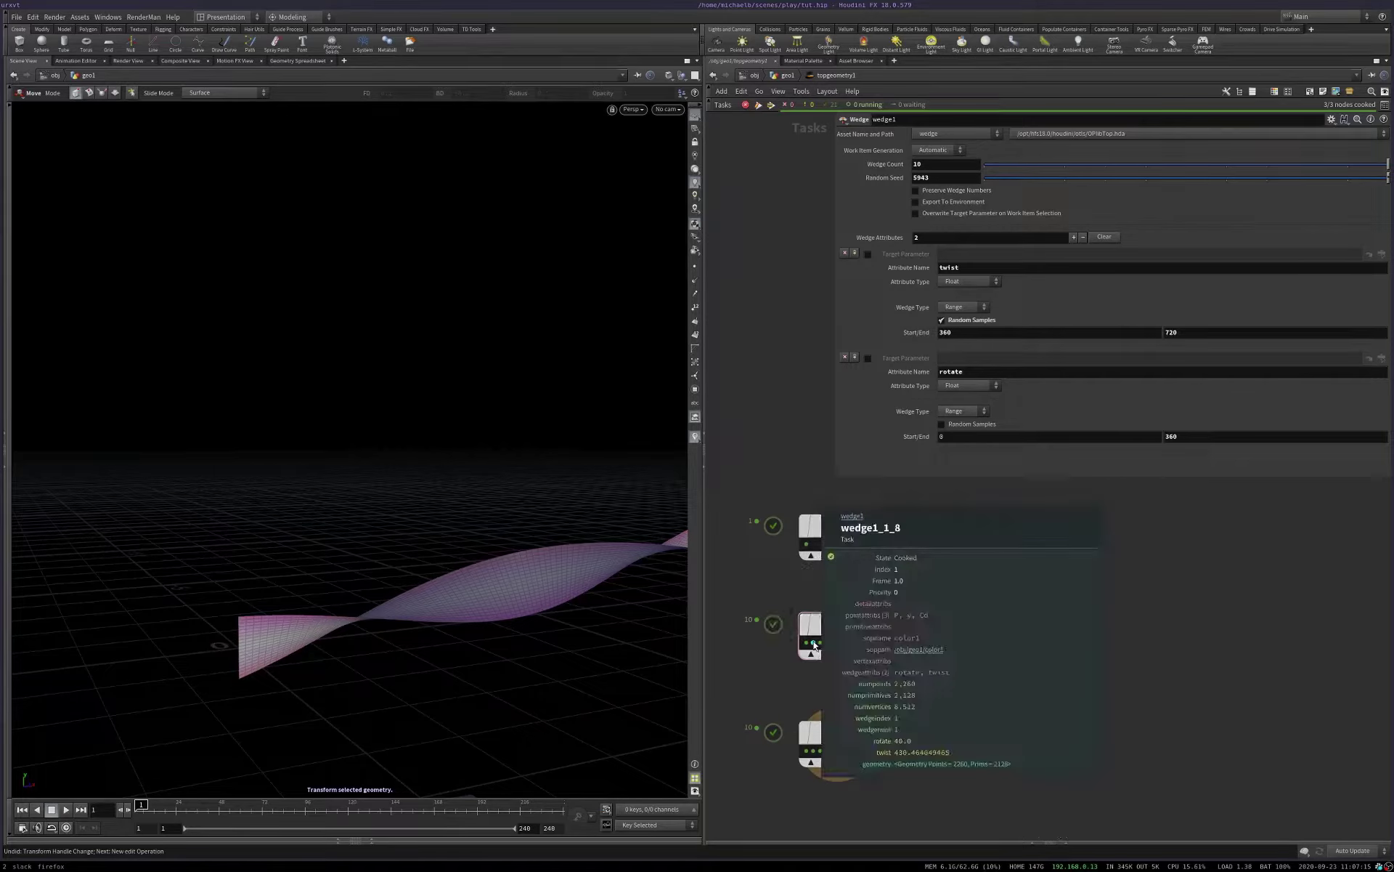
click(821, 643)
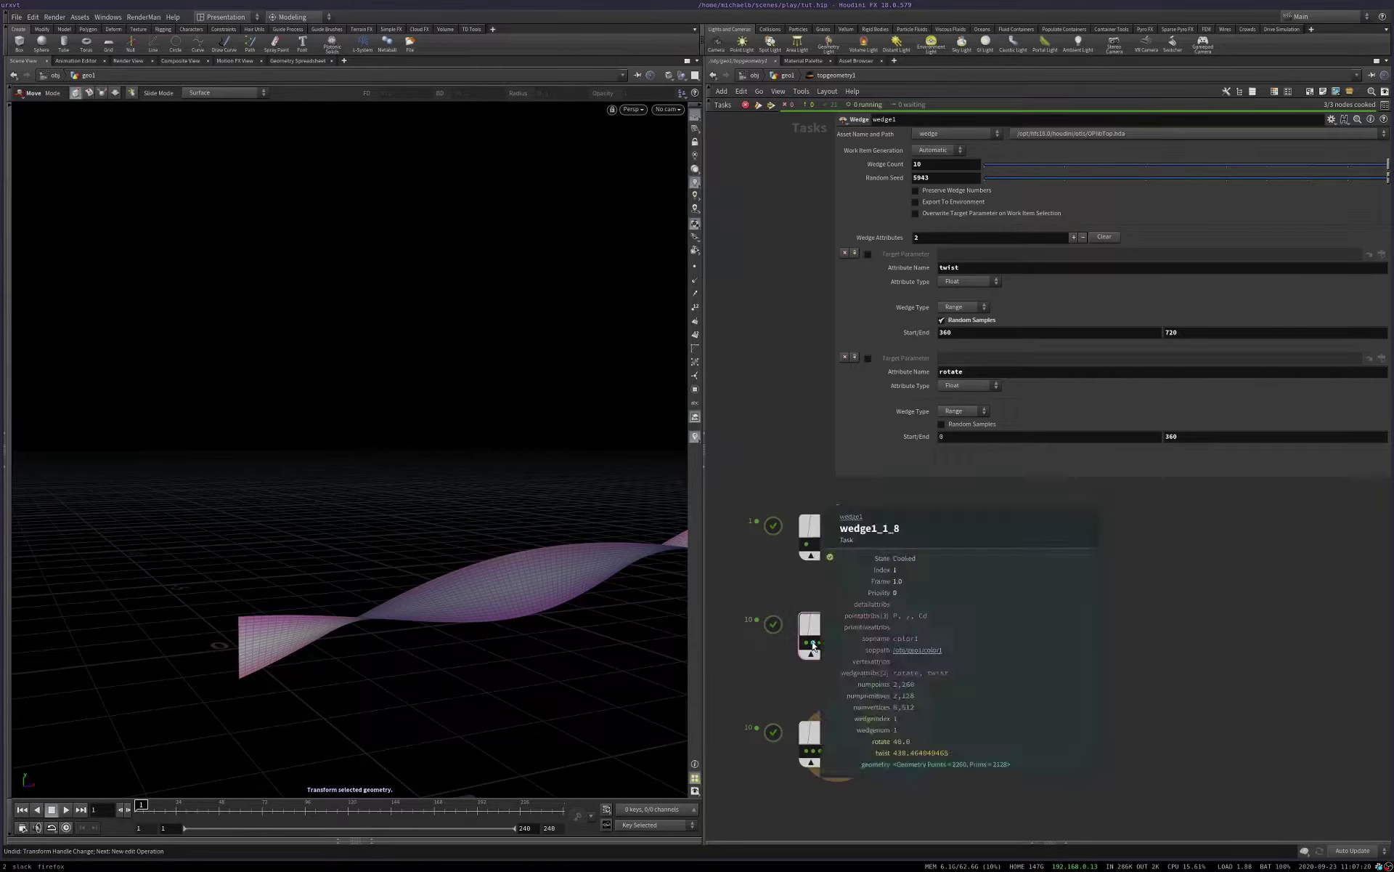
click(836, 644)
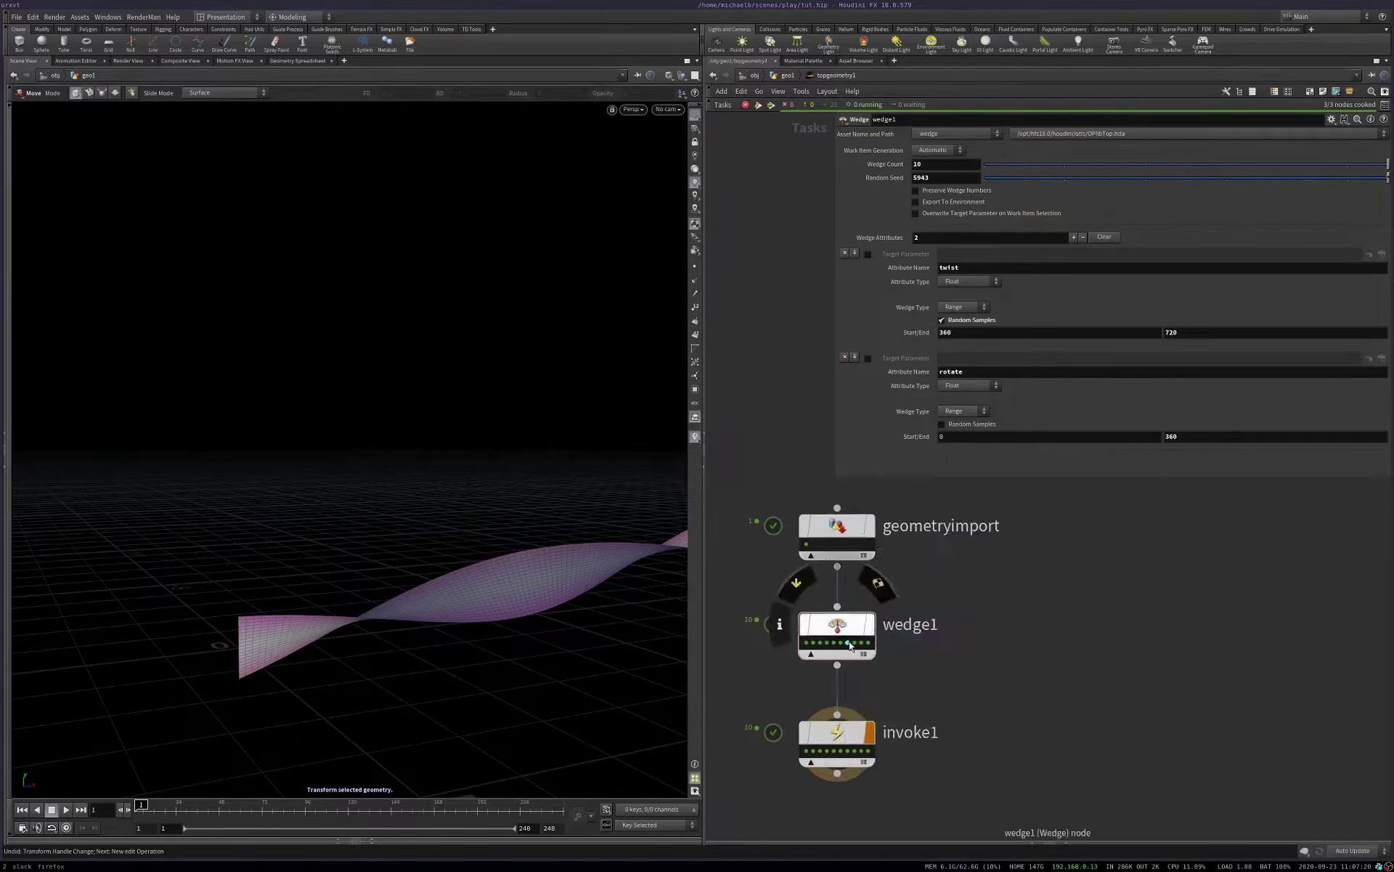
click(848, 642)
click(856, 642)
click(868, 644)
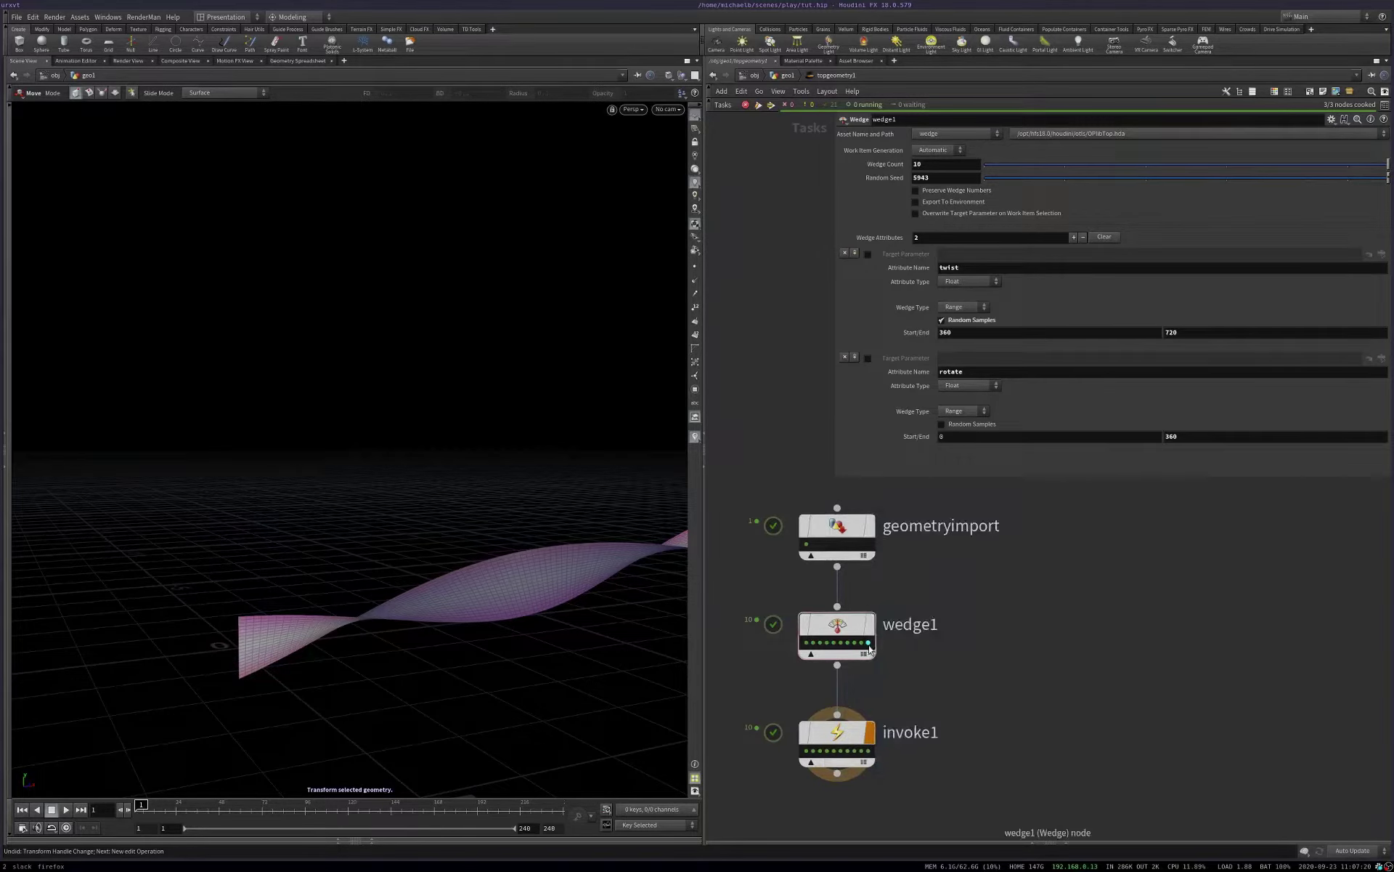
key(u)
alt+drag(436, 574, 436, 621)
Step: On twist1, clear the Twist value 341.406 and begin a `pdgattrib expression
mouse_move(1009, 591)
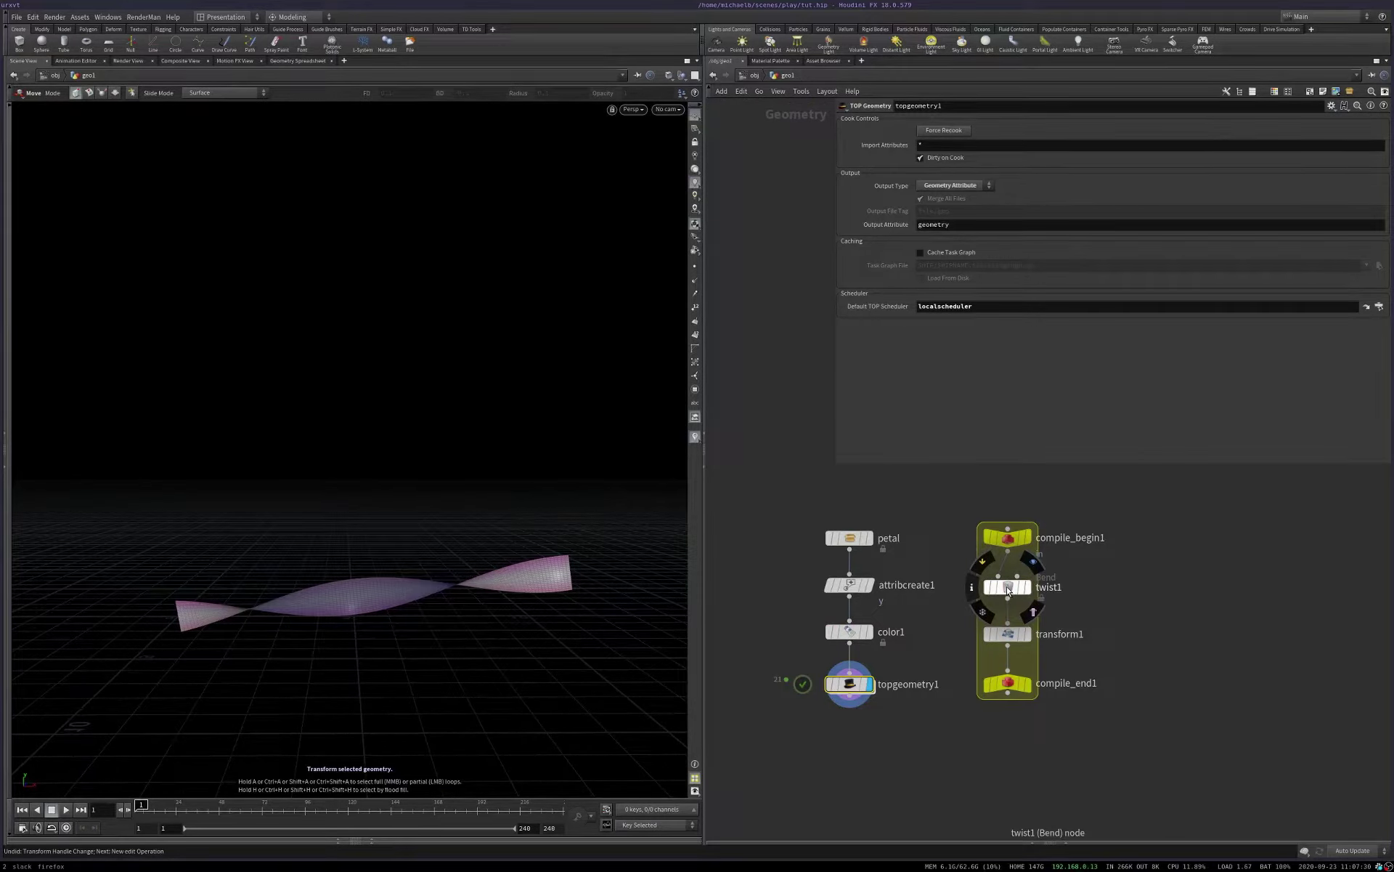
click(1008, 588)
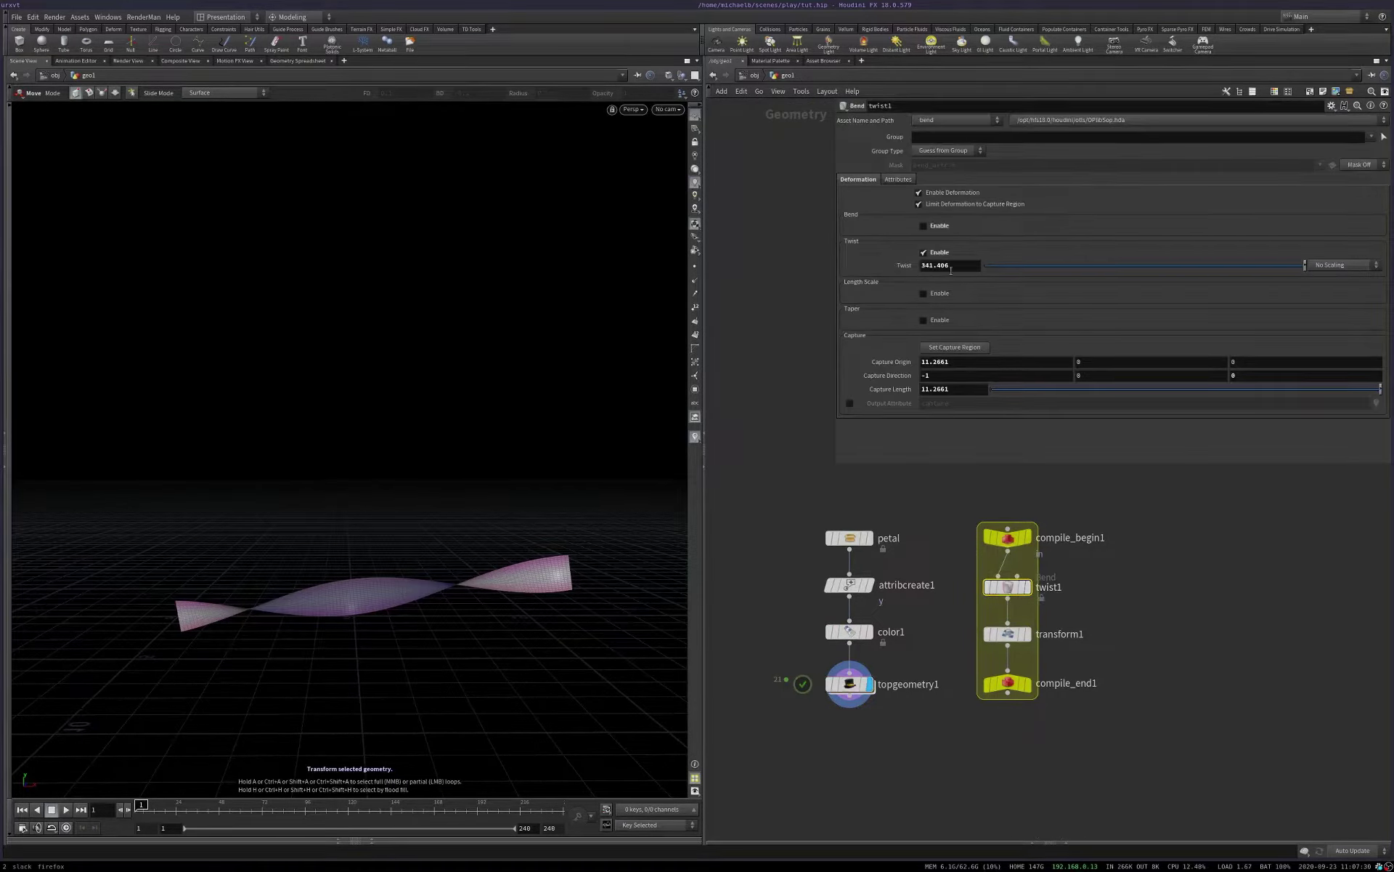
click(960, 268)
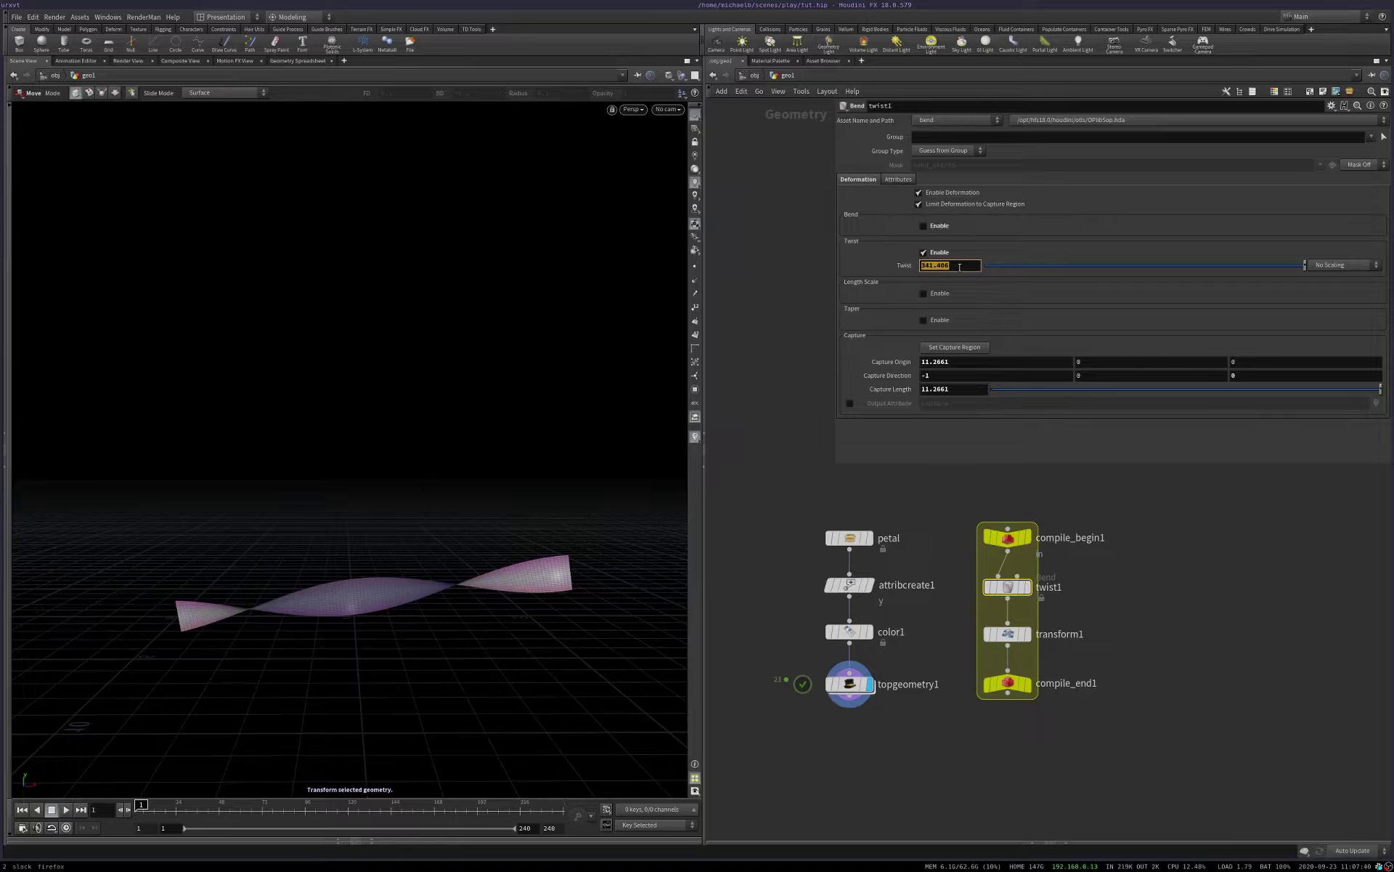
text(0)
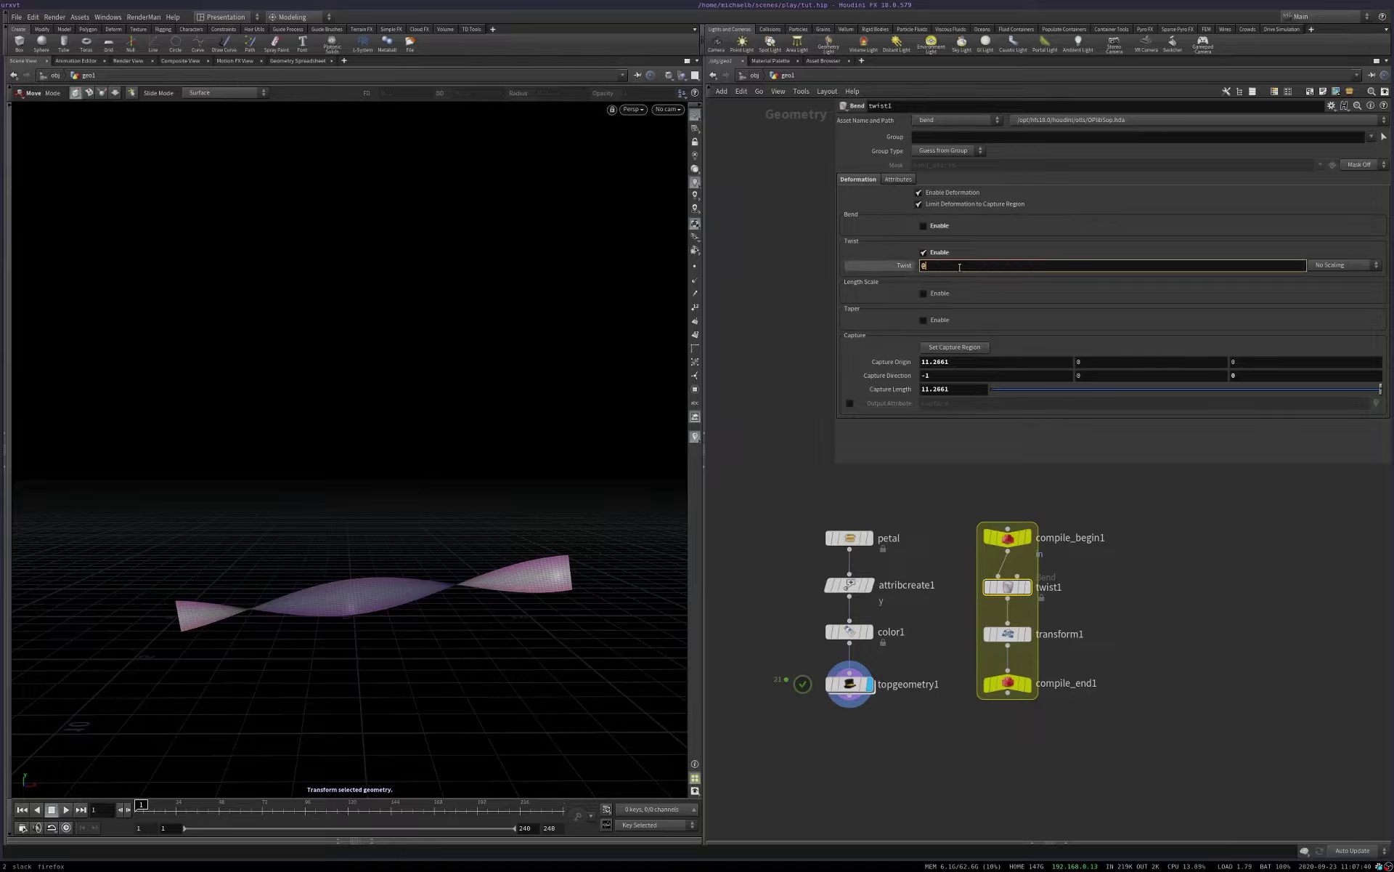
text(@twist)
key(BackSpace)
key(BackSpace)
key(BackSpace)
key(BackSpace)
key(BackSpace)
key(BackSpace)
key(BackSpace)
text(`pd)
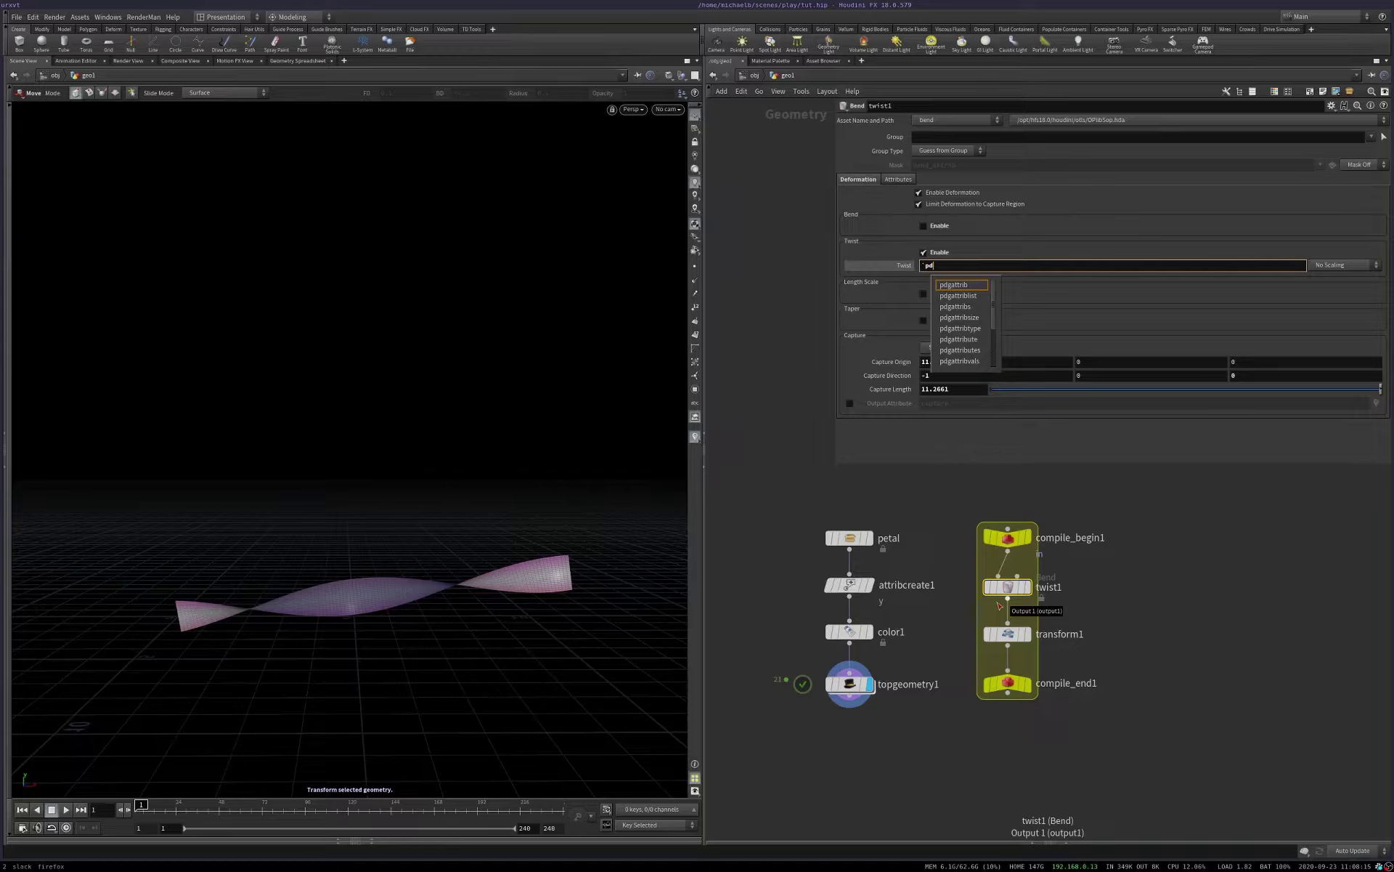
Step: Complete and commit the Twist expression pdgattrib("twist", 0)
text(gatt)
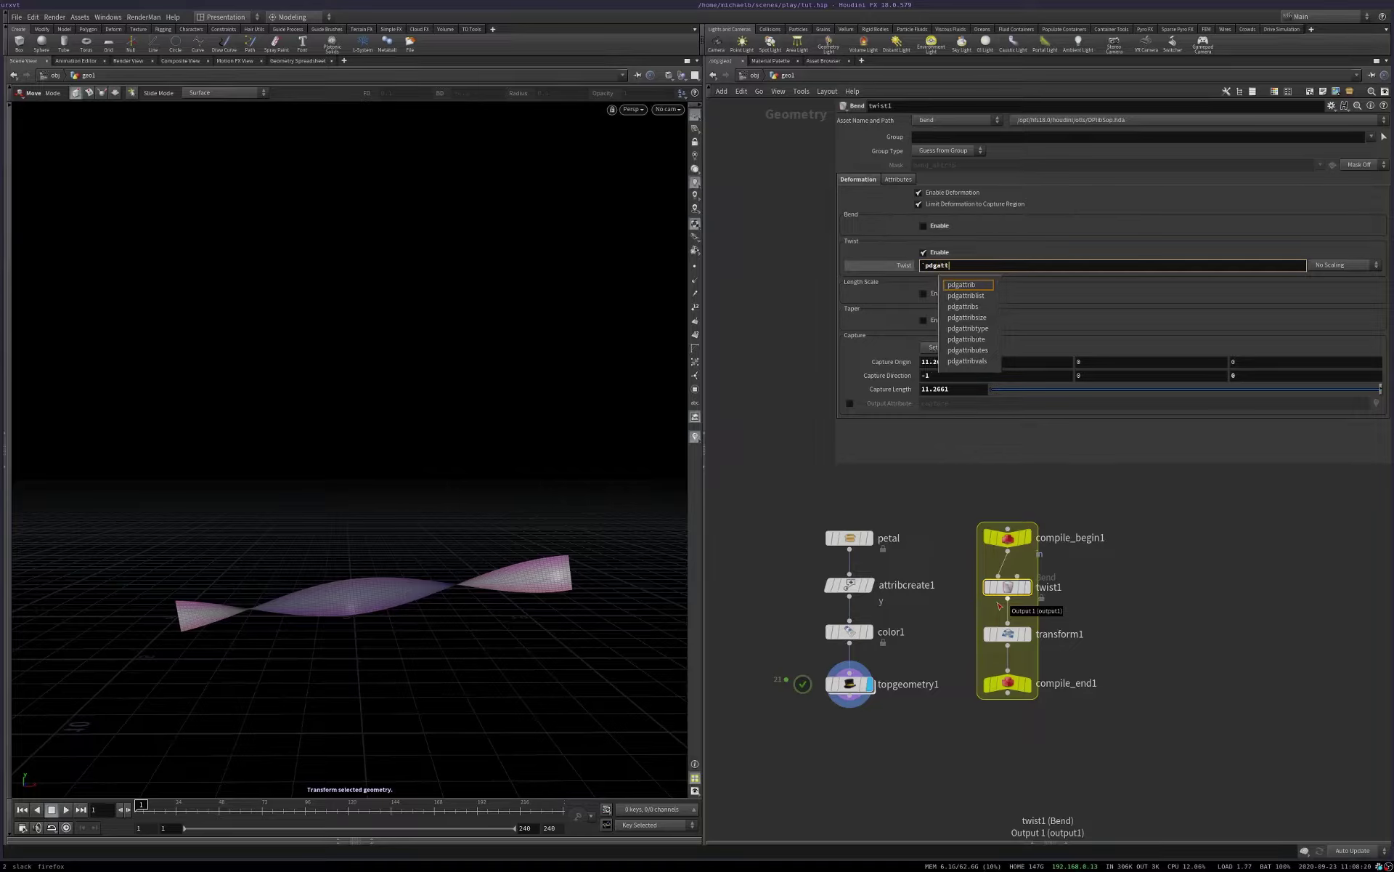
text(rib)
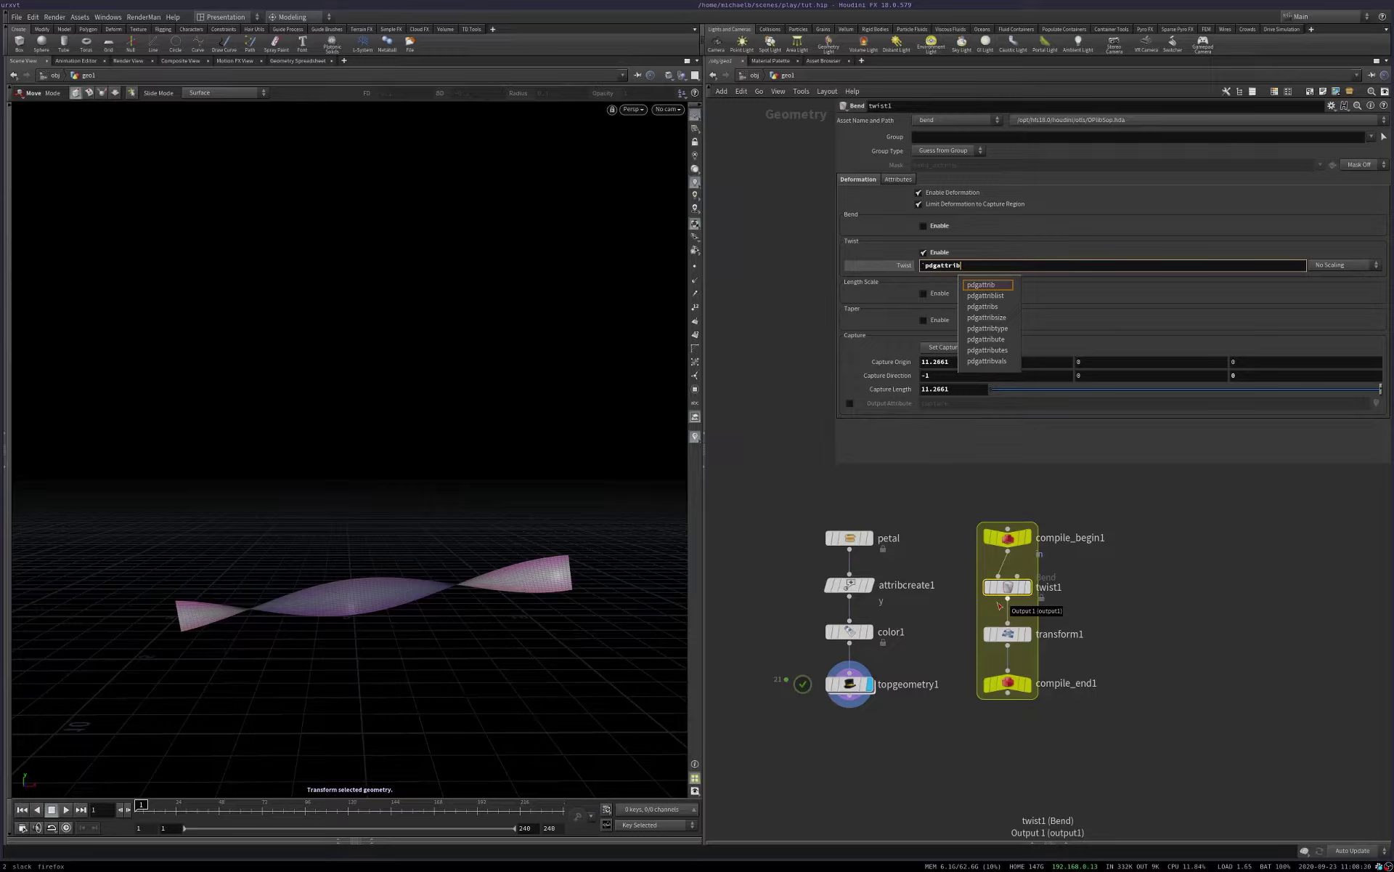
text(()
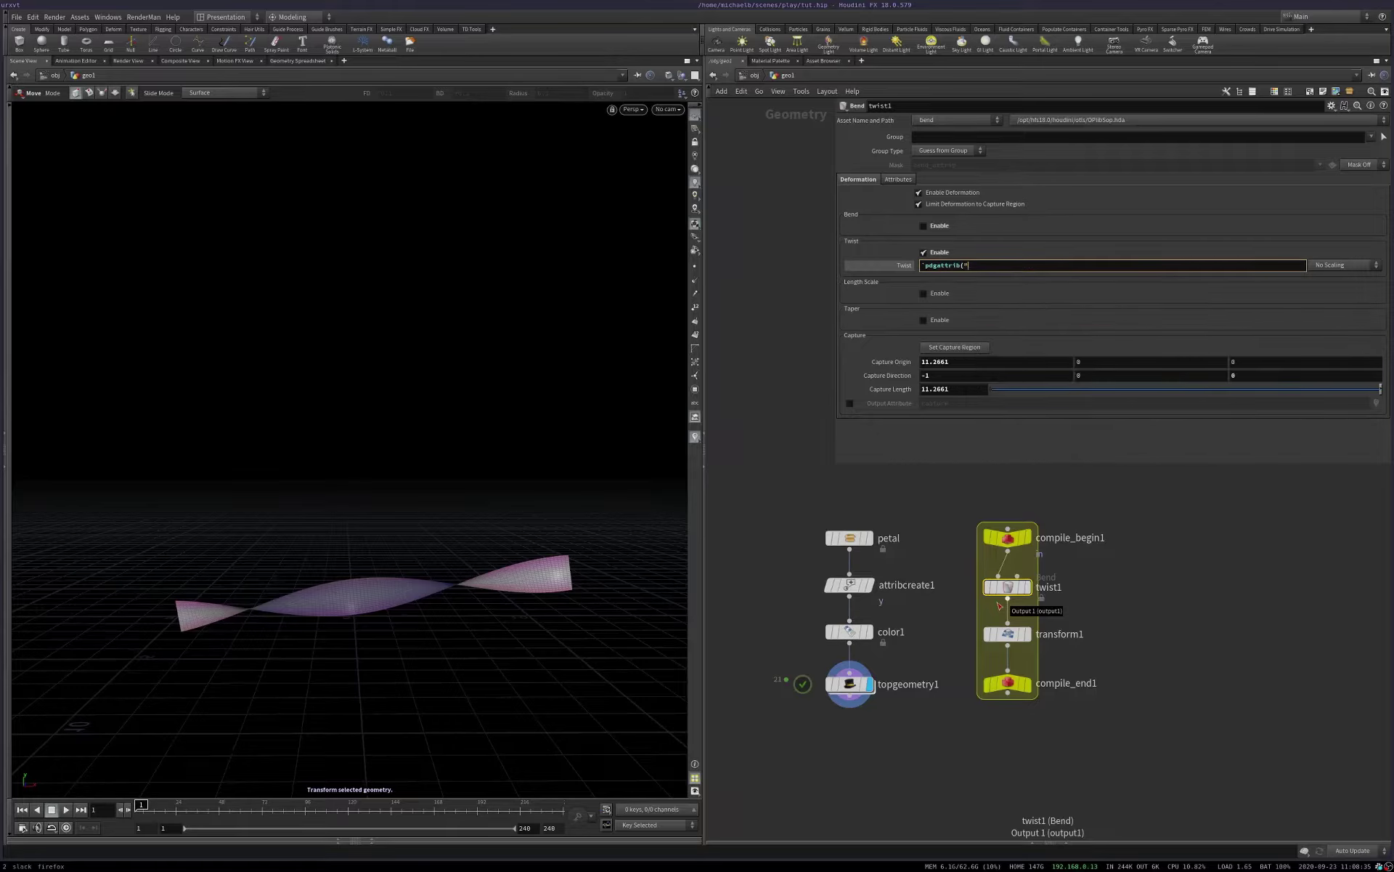
text("twist", 0)
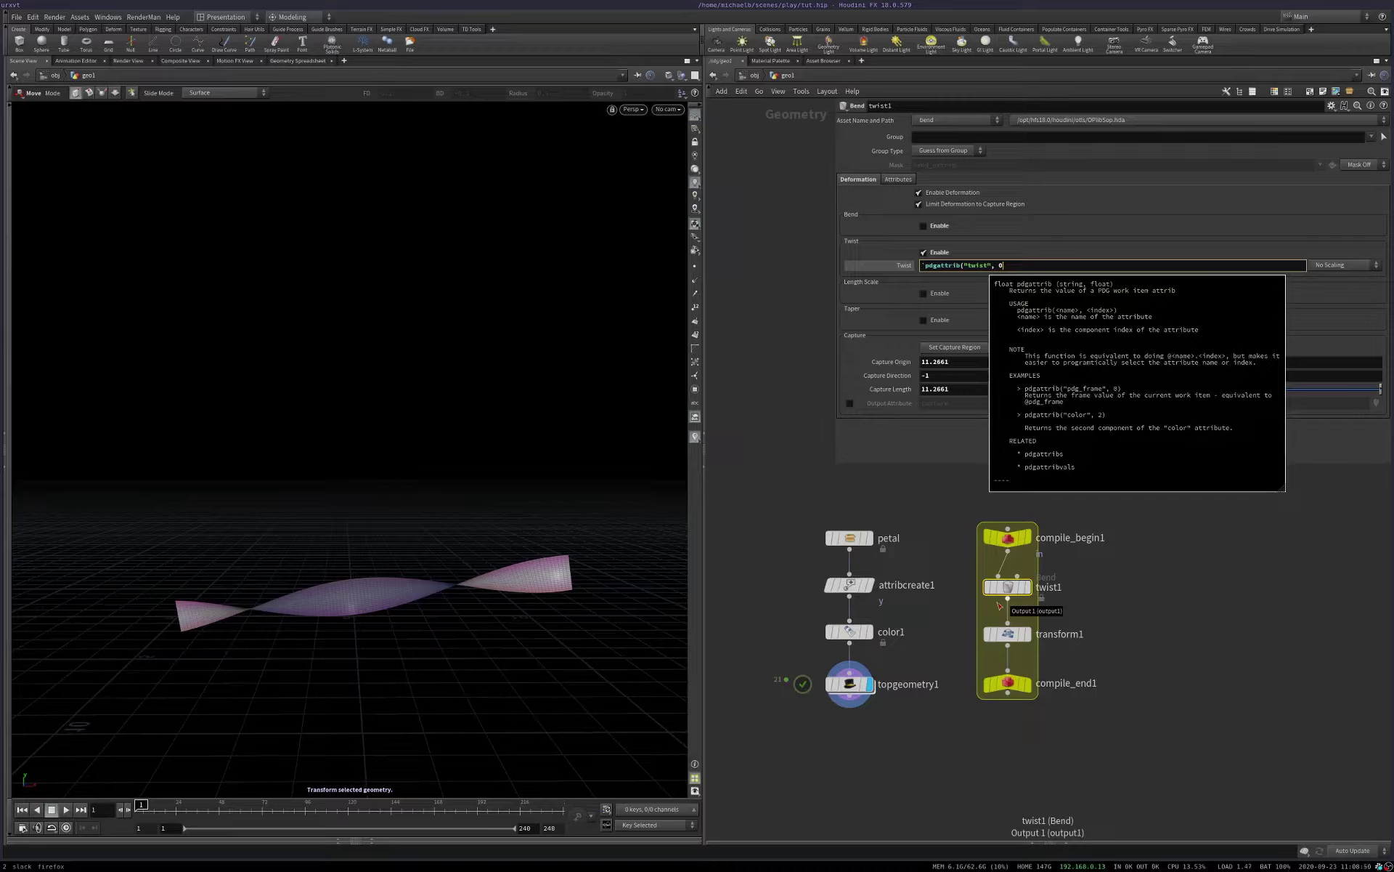
text()`)
key(Return)
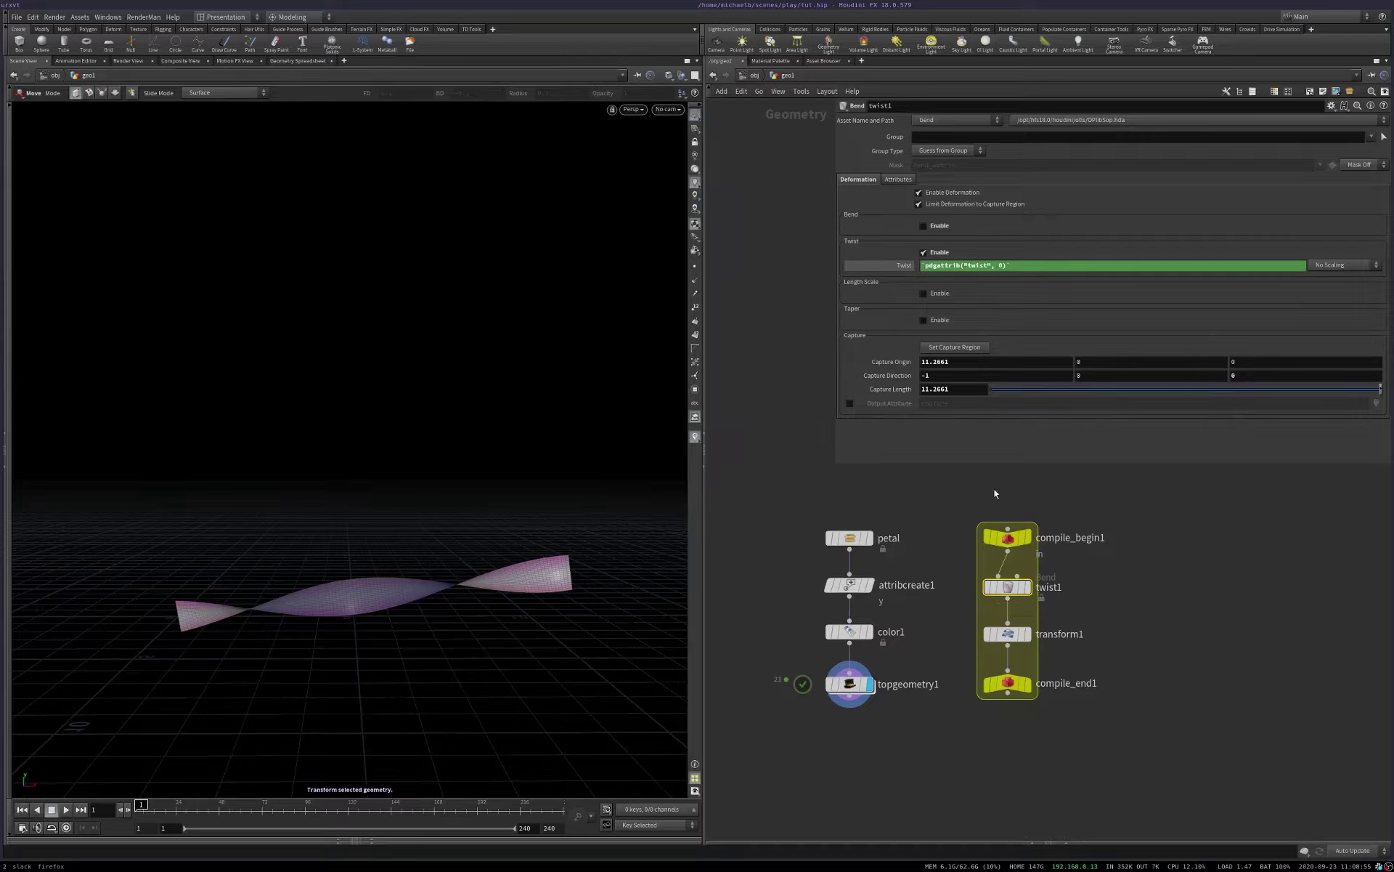
Step: Re-confirm twist1's Twist expression and preview its evaluated value
click(947, 266)
key(ctrl+c)
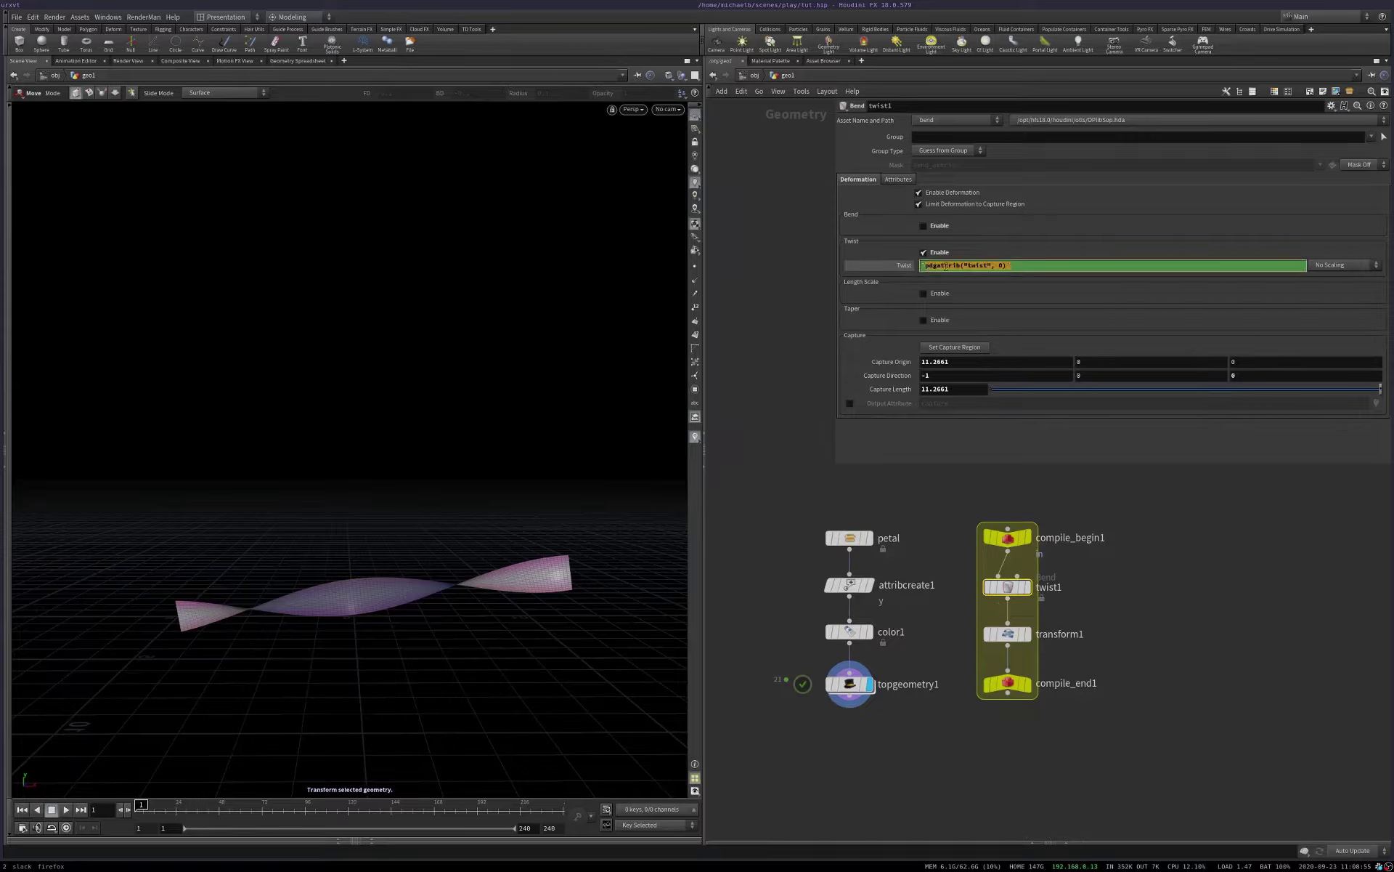
click(1026, 266)
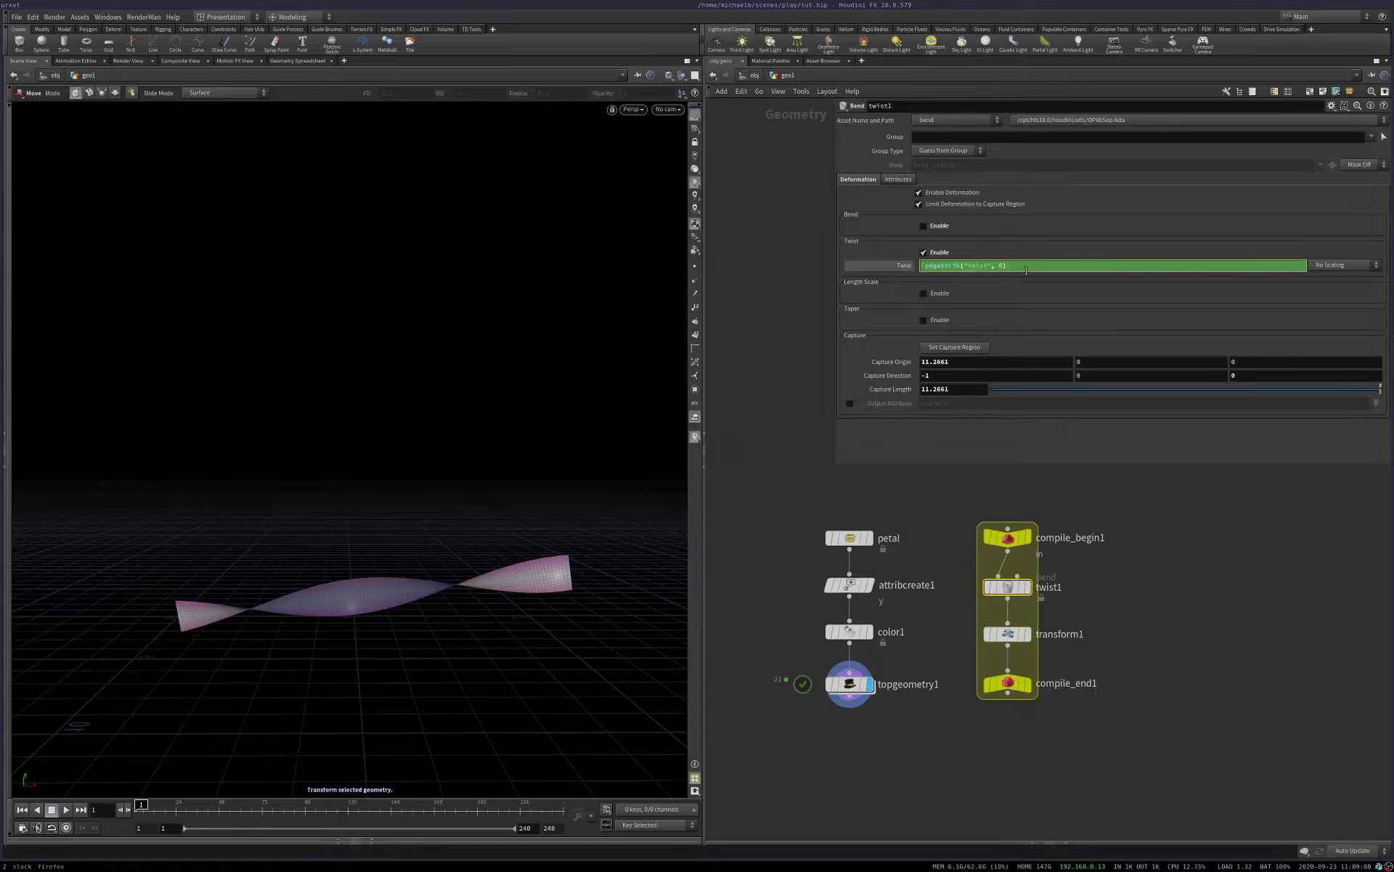
key(Return)
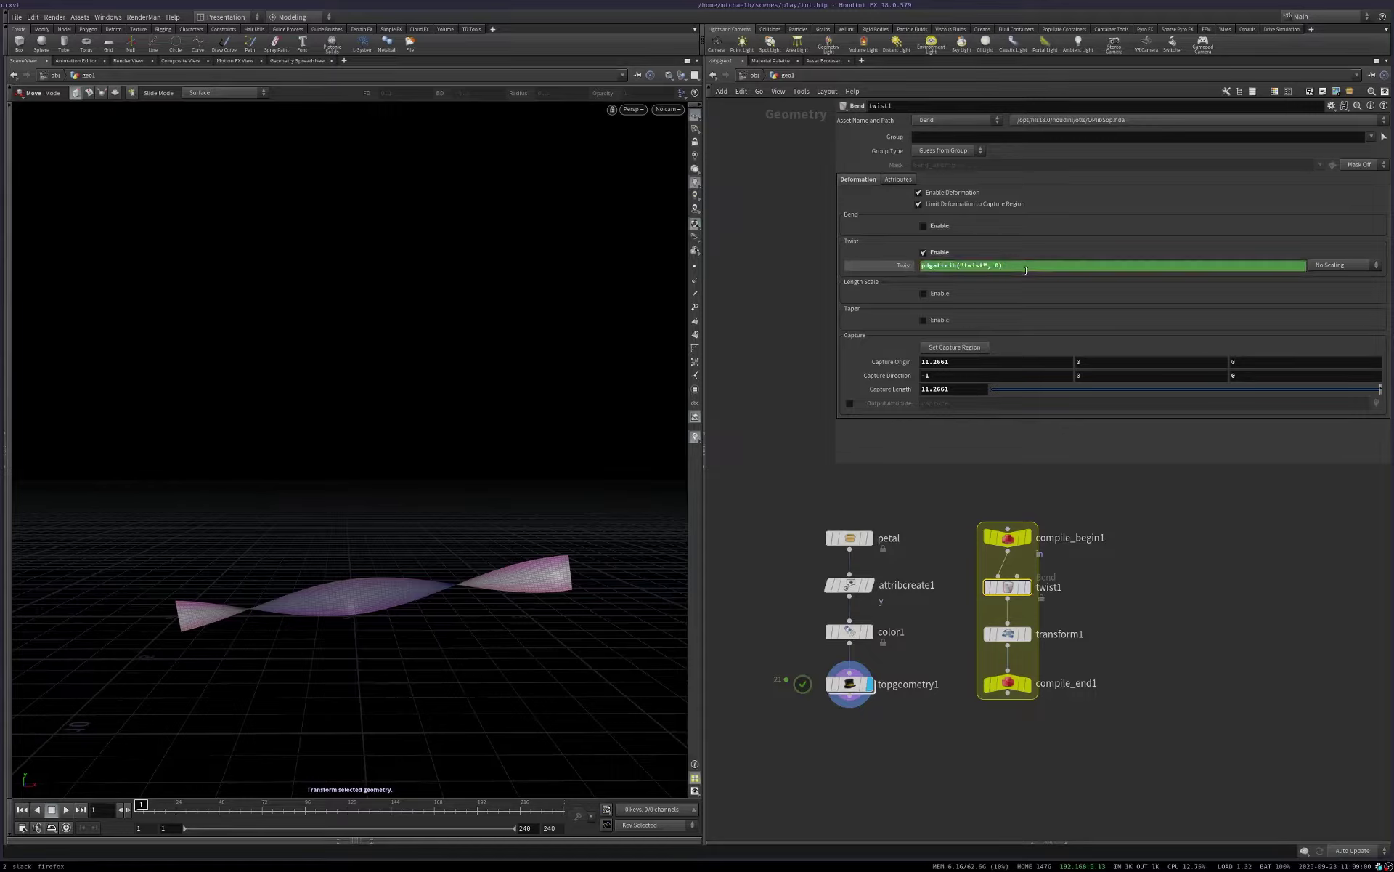
click(908, 265)
click(908, 266)
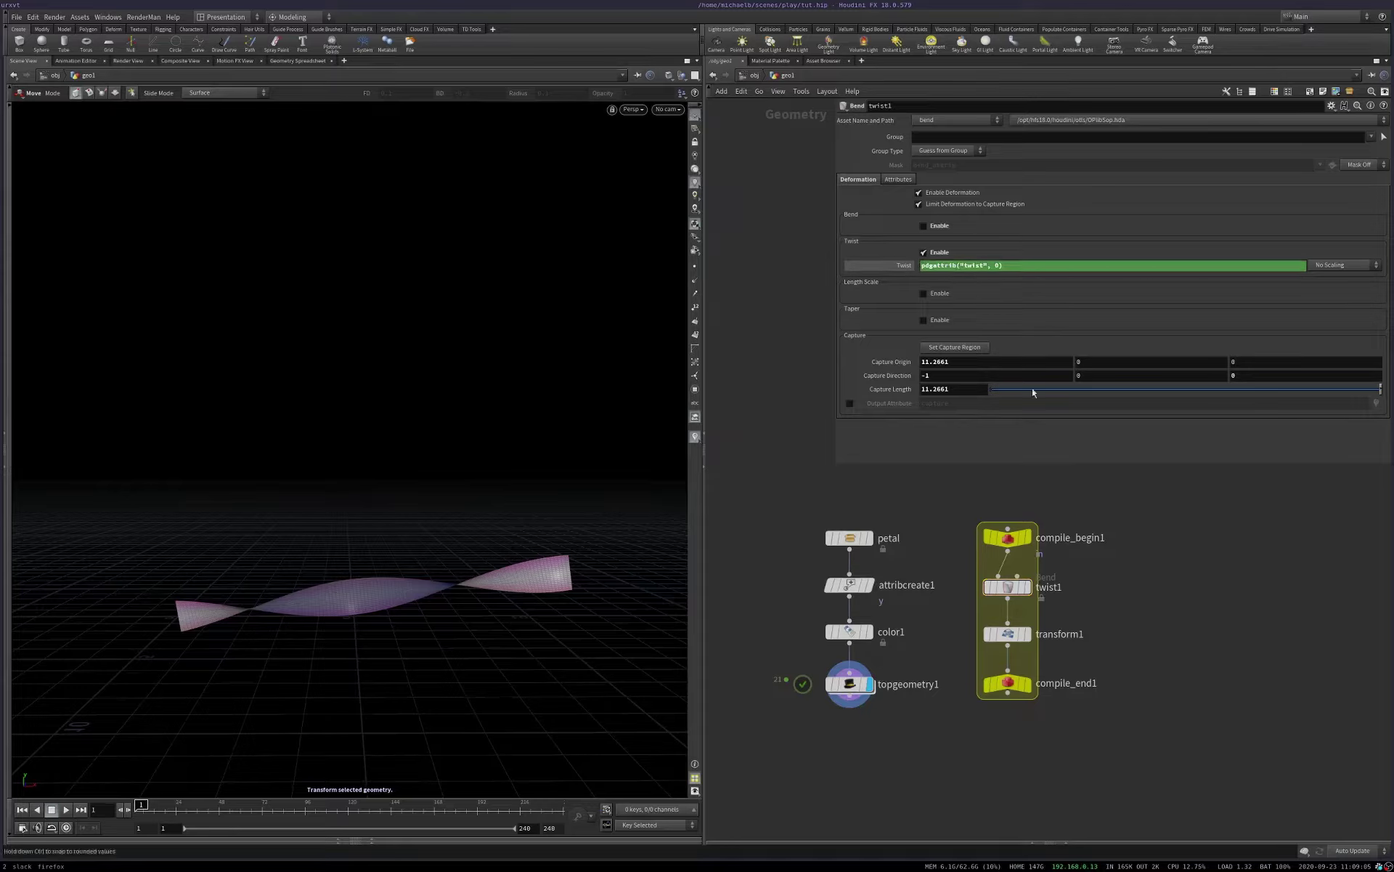
click(893, 265)
click(894, 266)
click(974, 389)
Step: Set transform1's Rotate Z to pdgattrib("rotate", 0) by pasting and editing the expression
click(1008, 634)
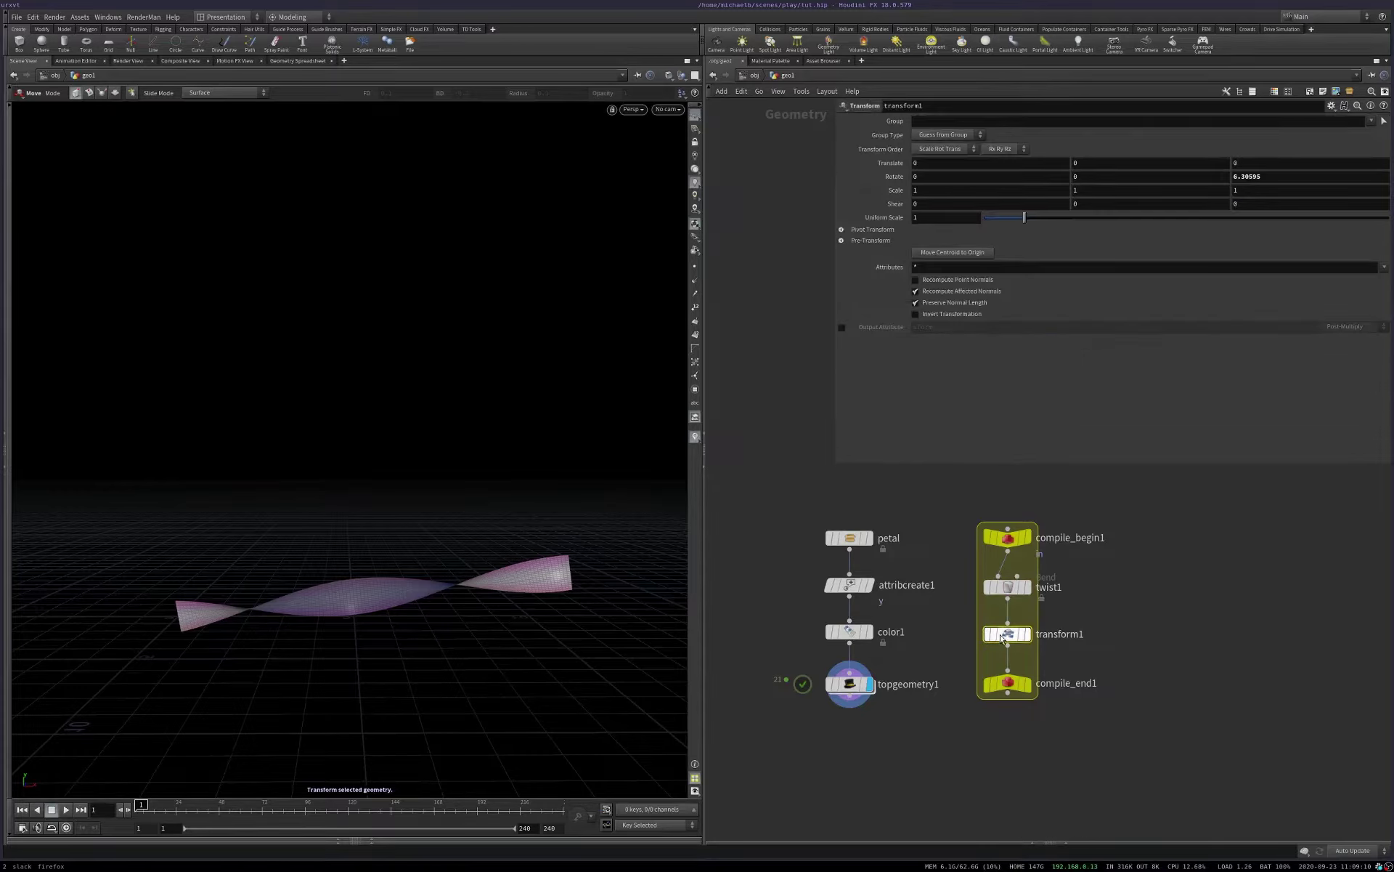
click(1289, 177)
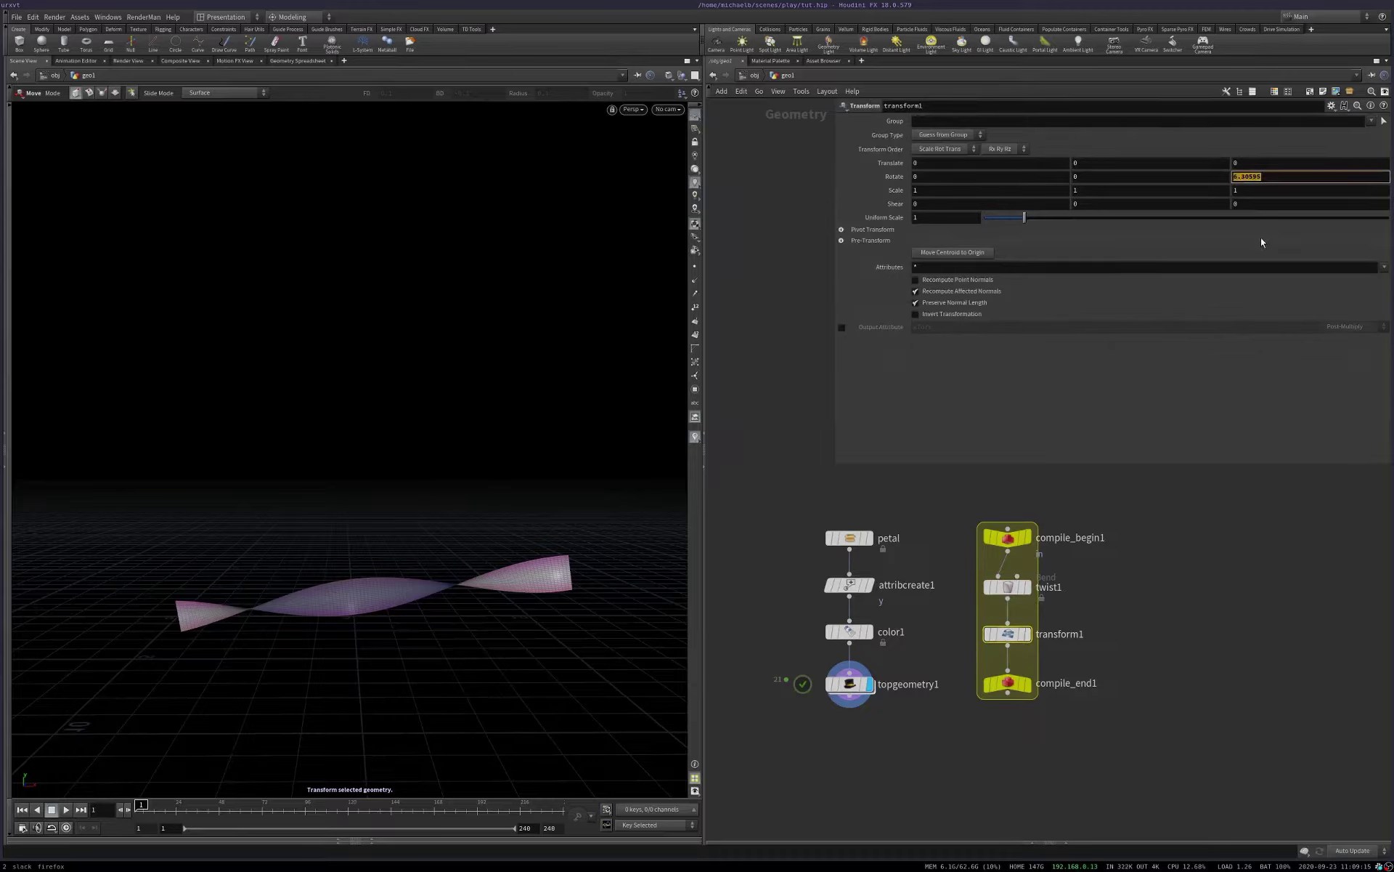
key(ctrl+v)
key(Return)
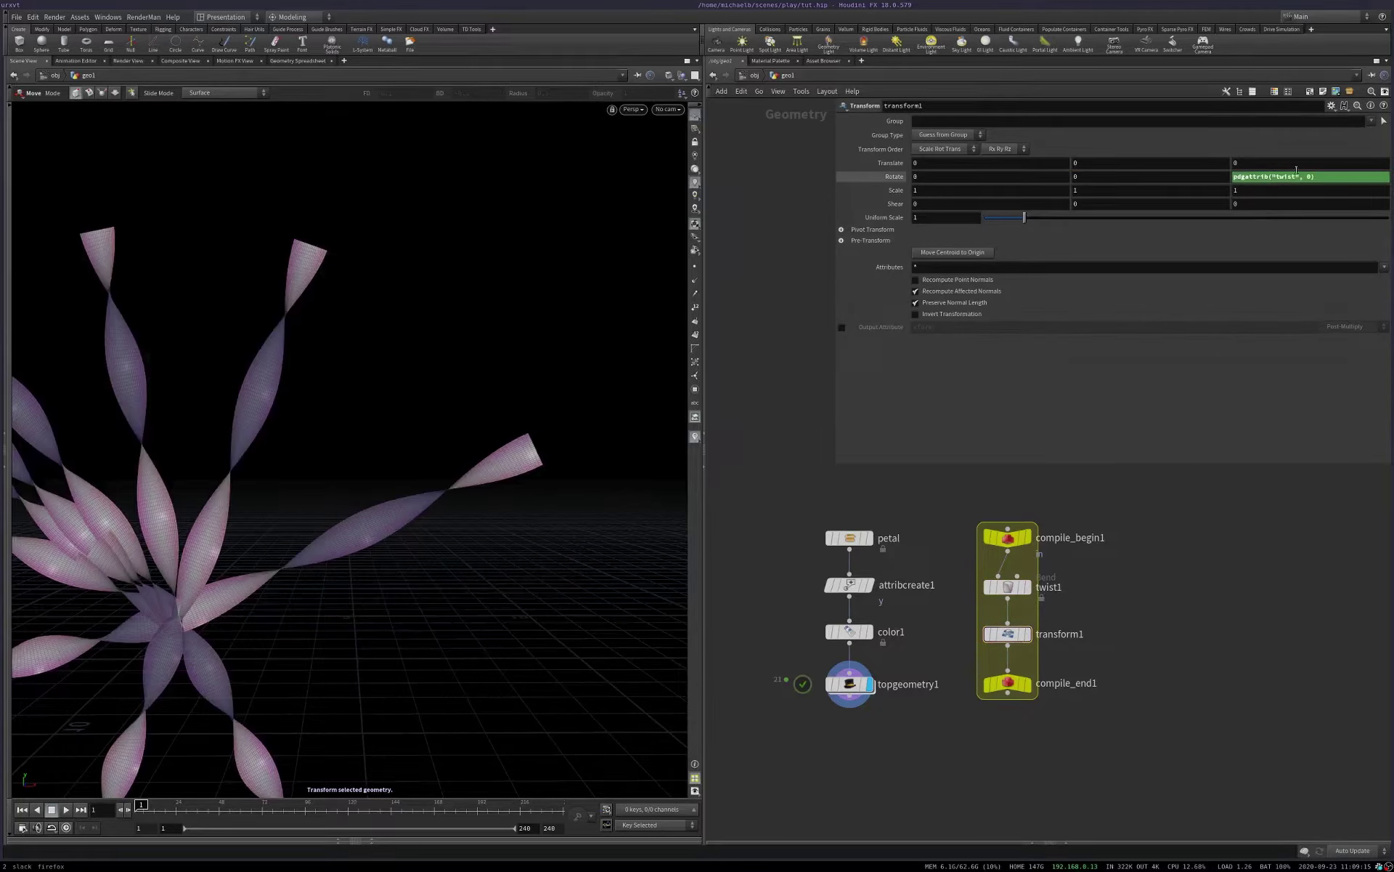
double_click(1290, 176)
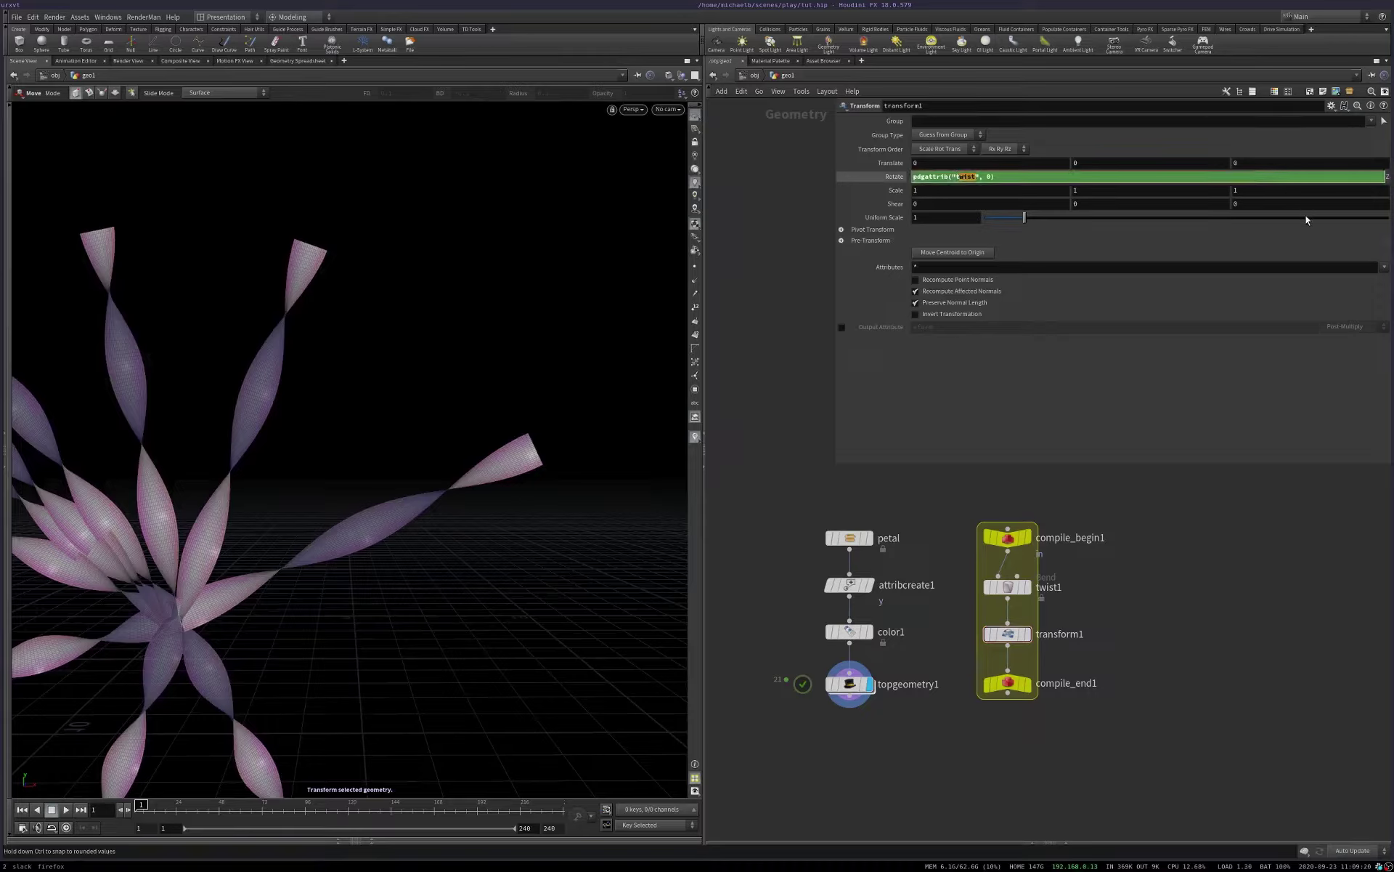
key(BackSpace)
text(rotate)
key(Return)
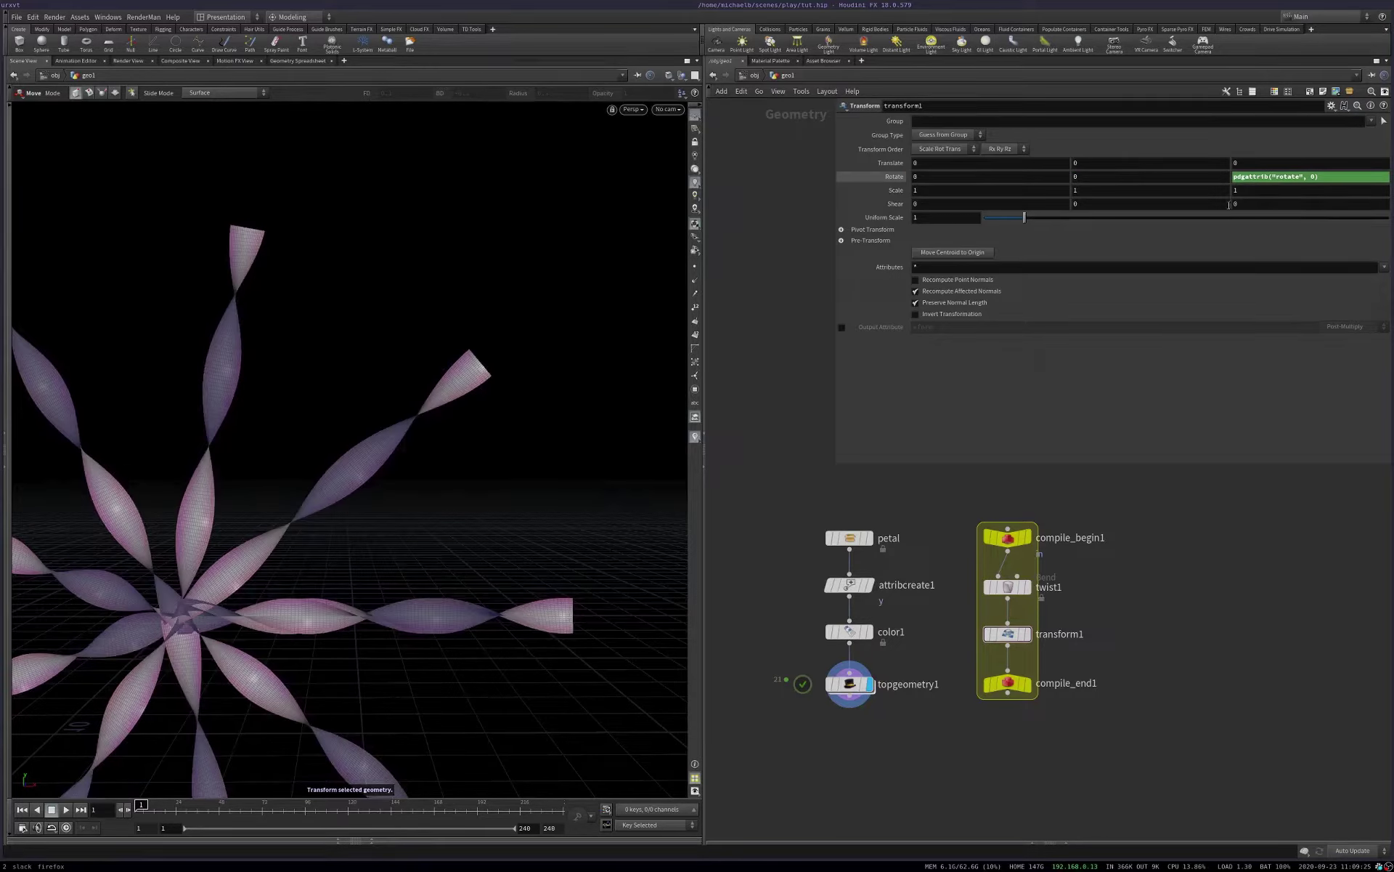
Step: Display the compile block's end output, then topgeometry1's petal burst, framed in view
key(r)
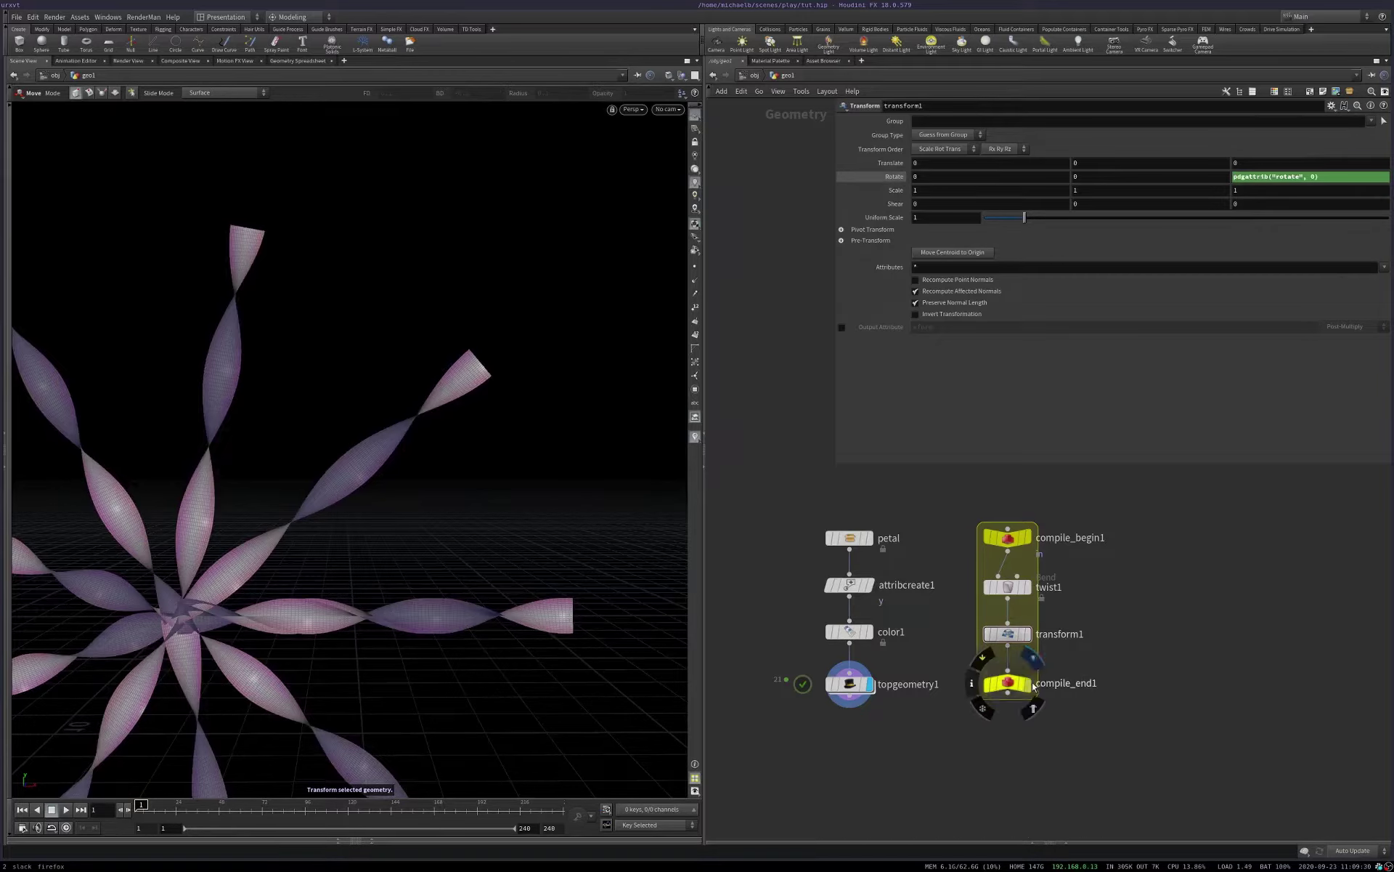
click(1006, 684)
click(846, 682)
key(r)
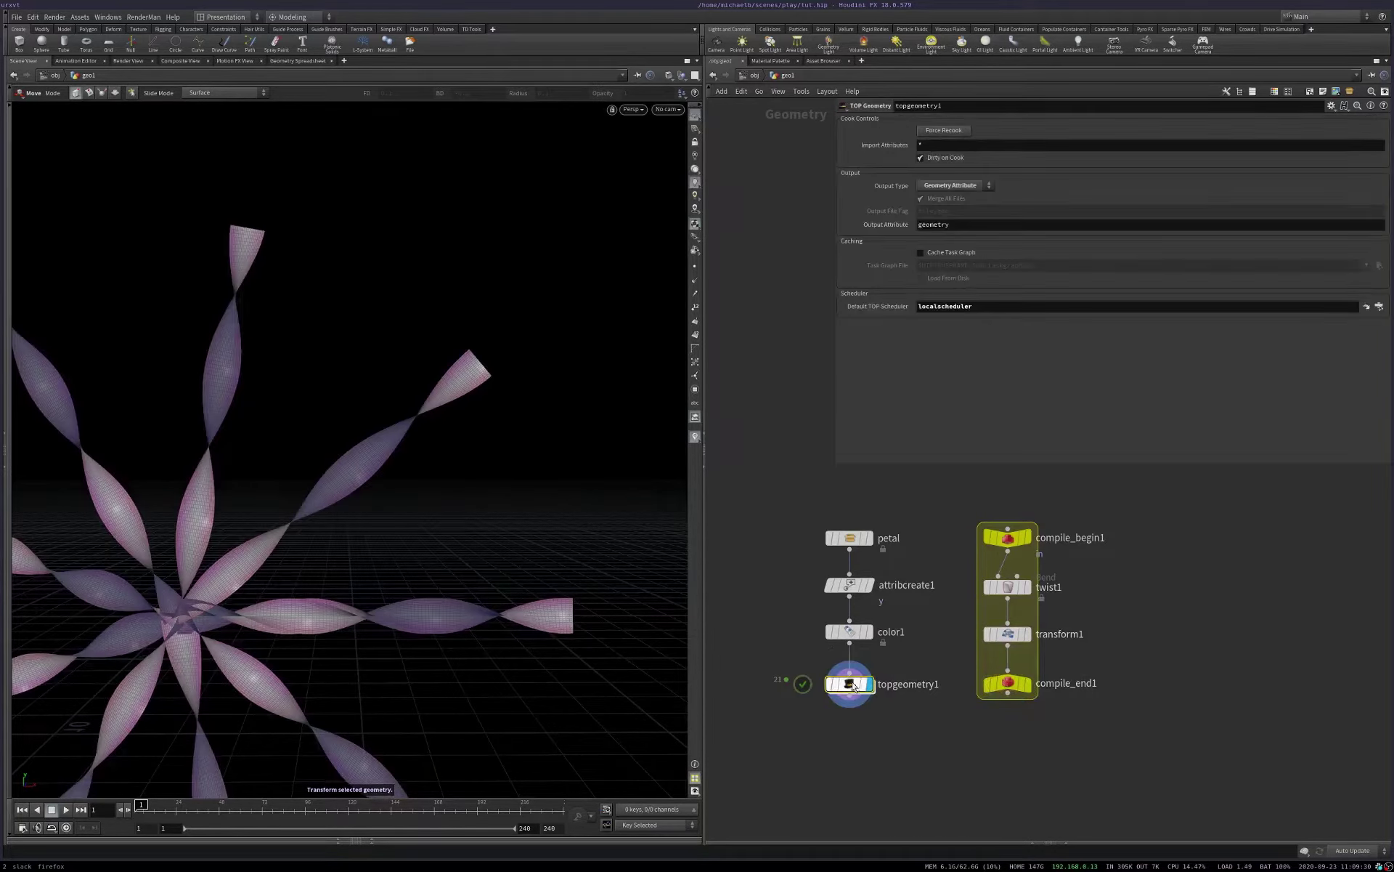
key(h)
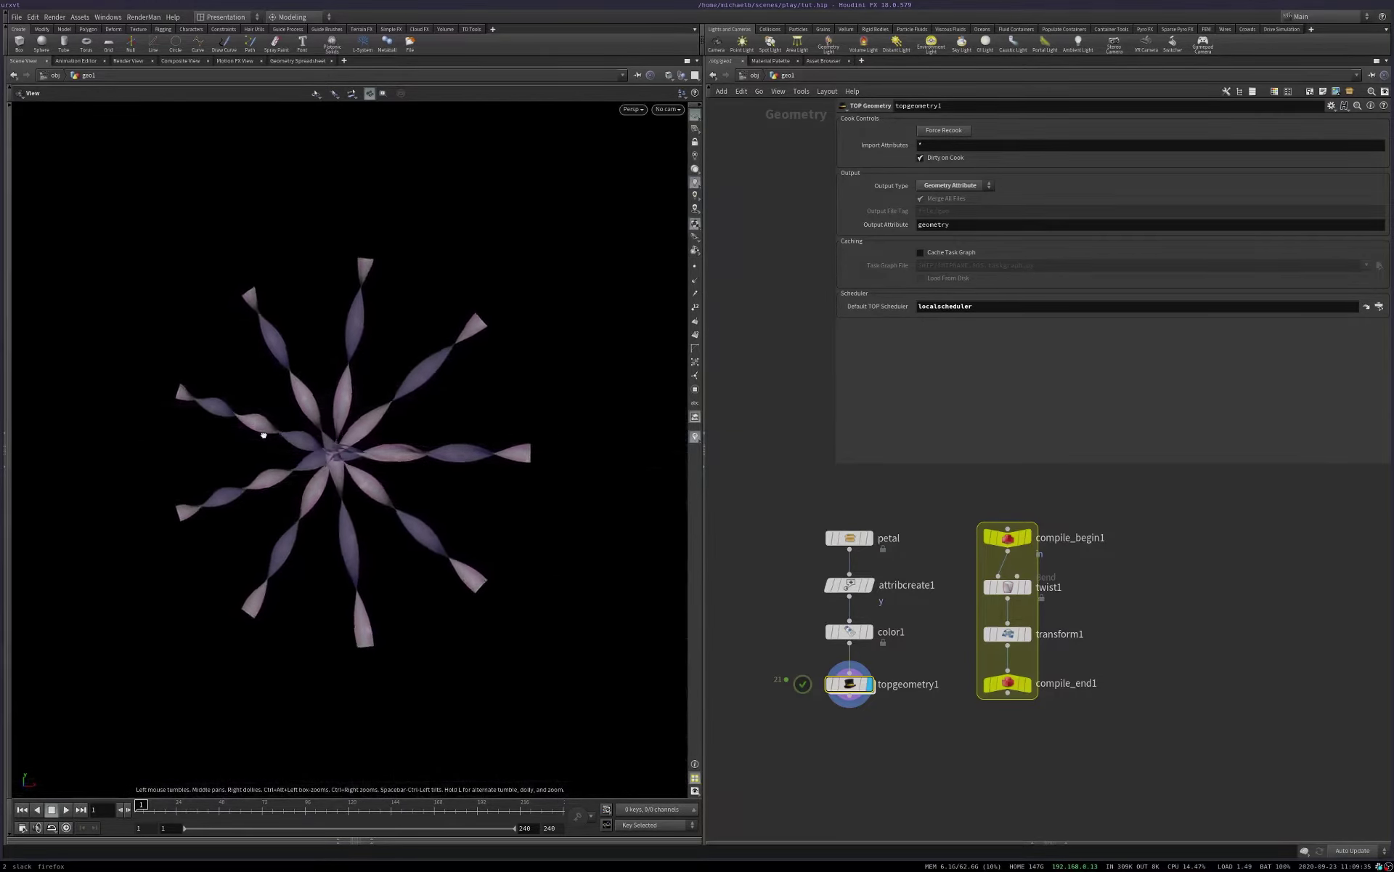
Step: Zoom, pan and orbit around the twisted petals, then recook topgeometry1's burst
key(t)
key(Escape)
scroll(436, 414, up, 10)
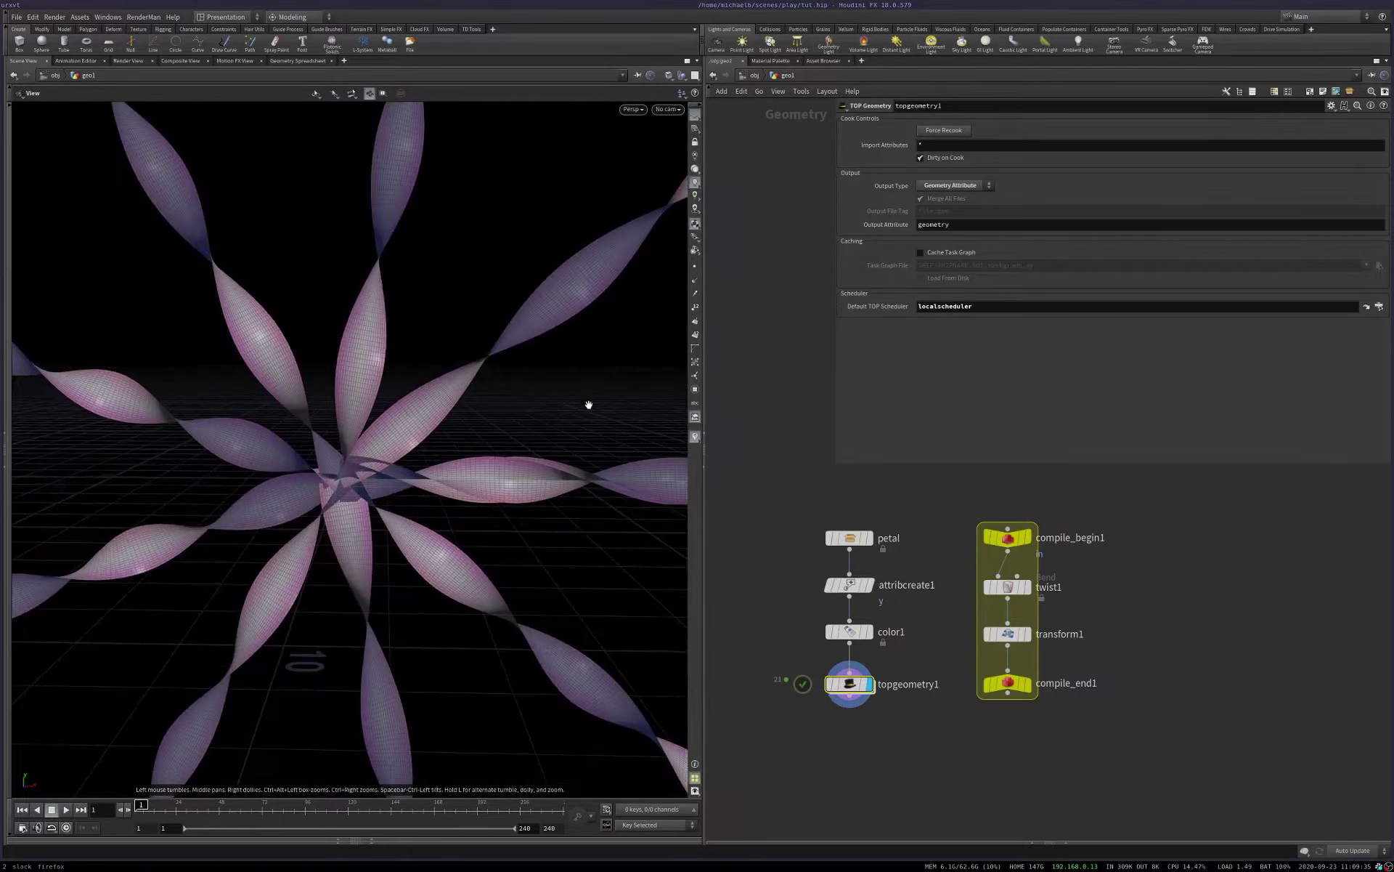
scroll(411, 441, up, 5)
middle_drag(514, 481, 280, 520)
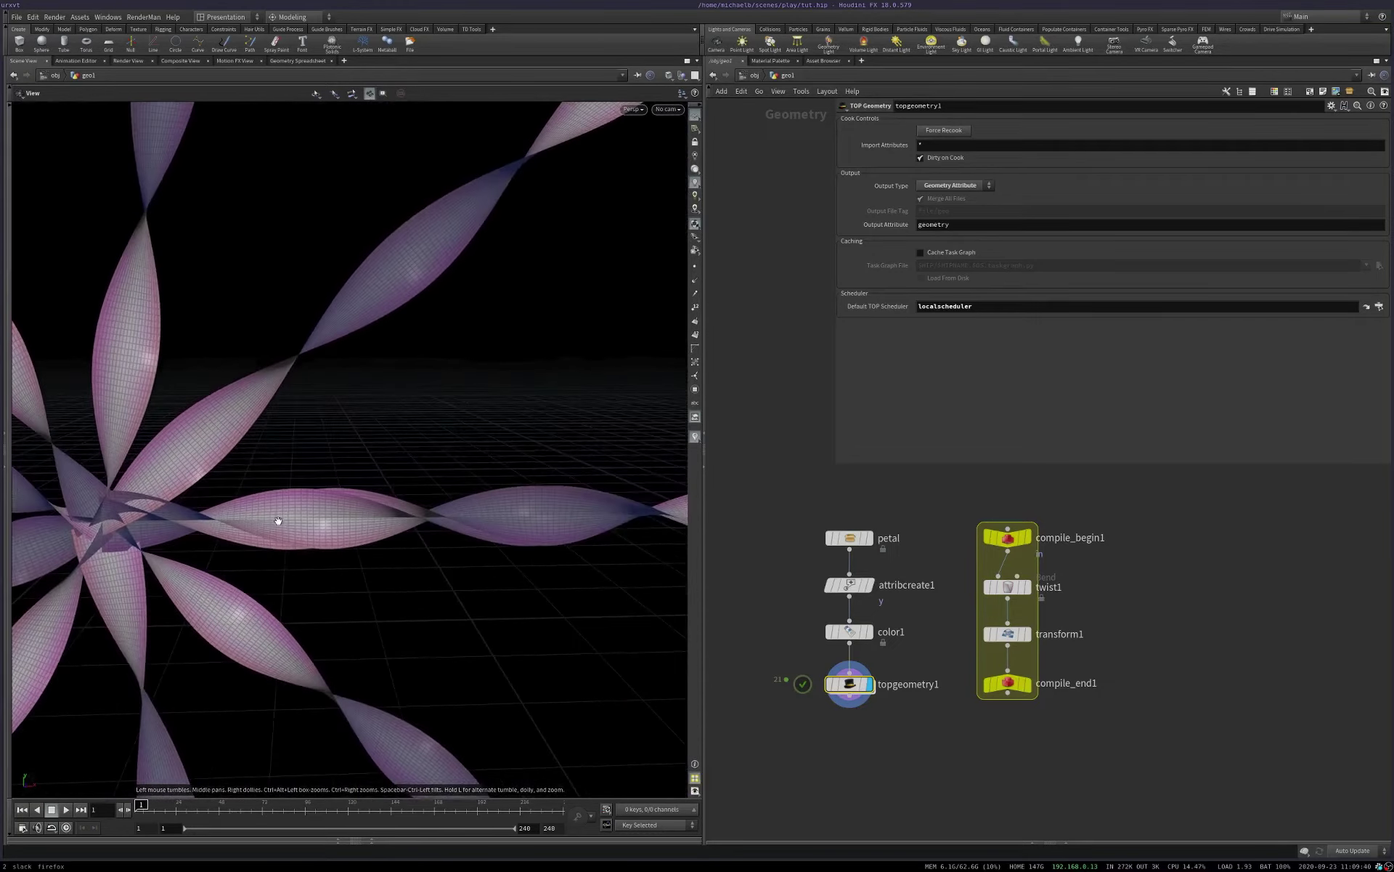
key(t)
key(Escape)
drag(292, 512, 227, 456)
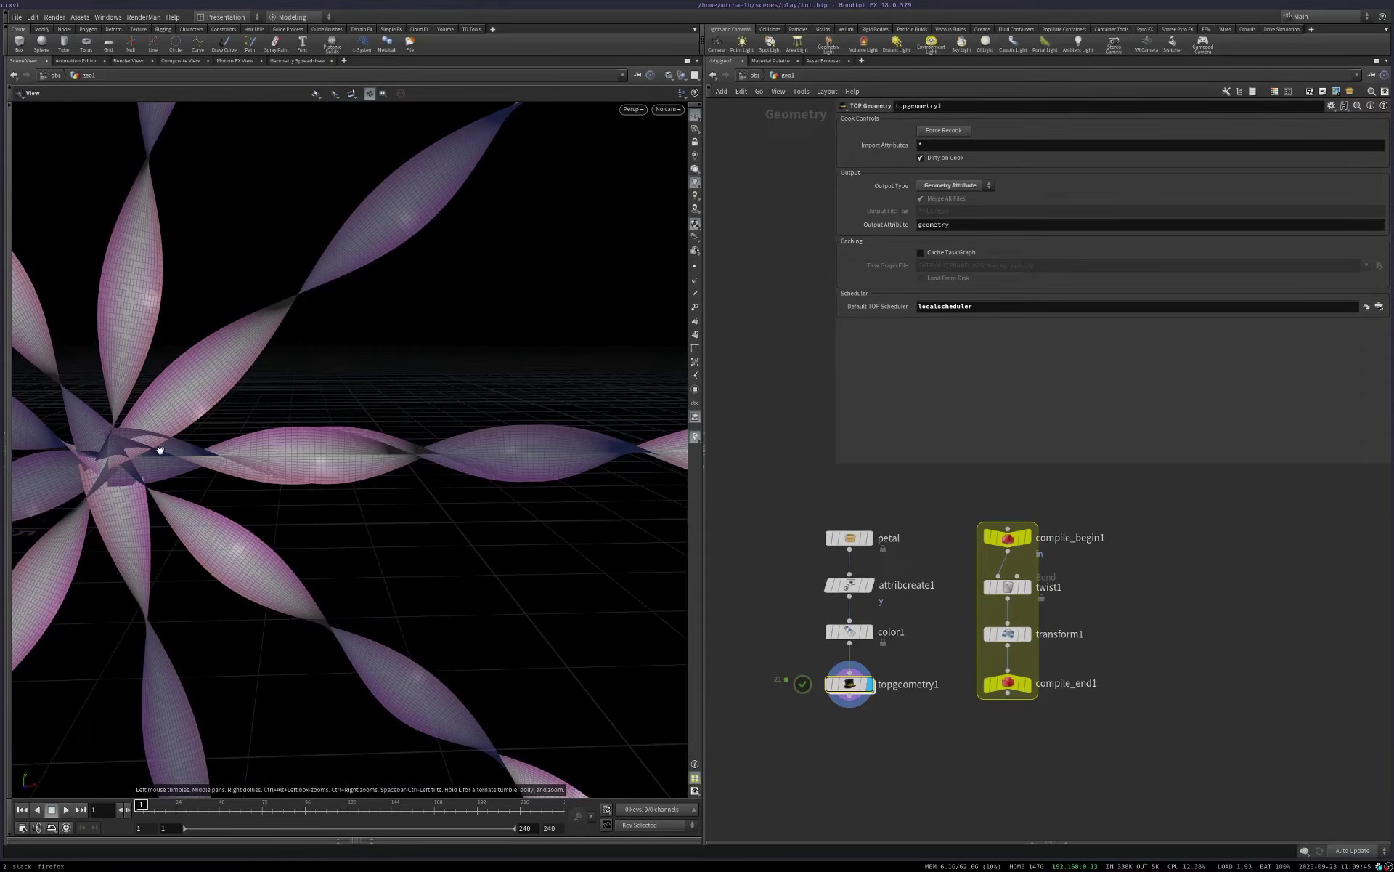
key(t)
mouse_move(352, 467)
mouse_down()
mouse_move(470, 482)
mouse_move(352, 468)
mouse_up()
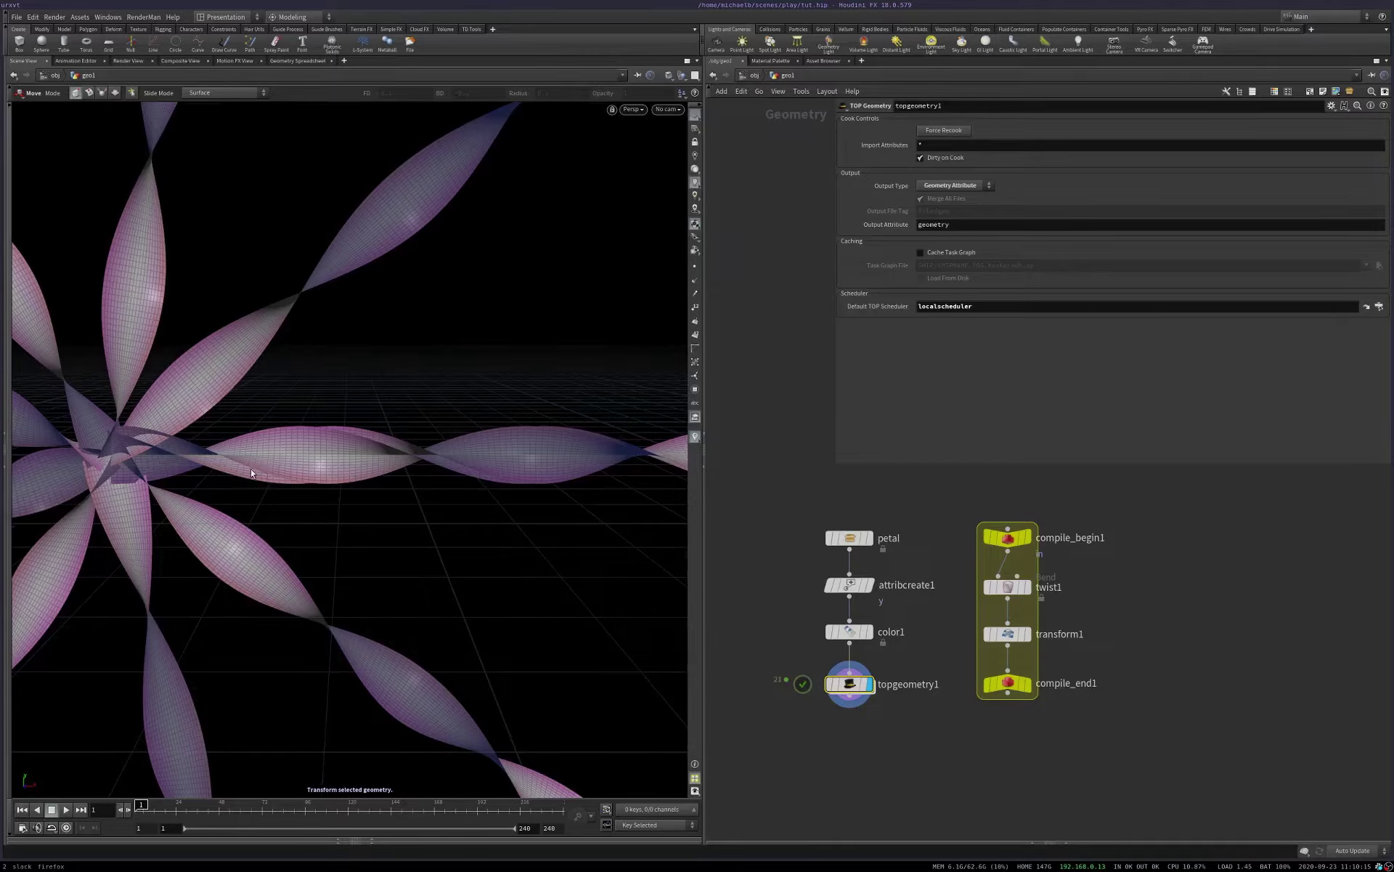
key(Escape)
drag(250, 472, 401, 429)
right_drag(250, 448, 351, 436)
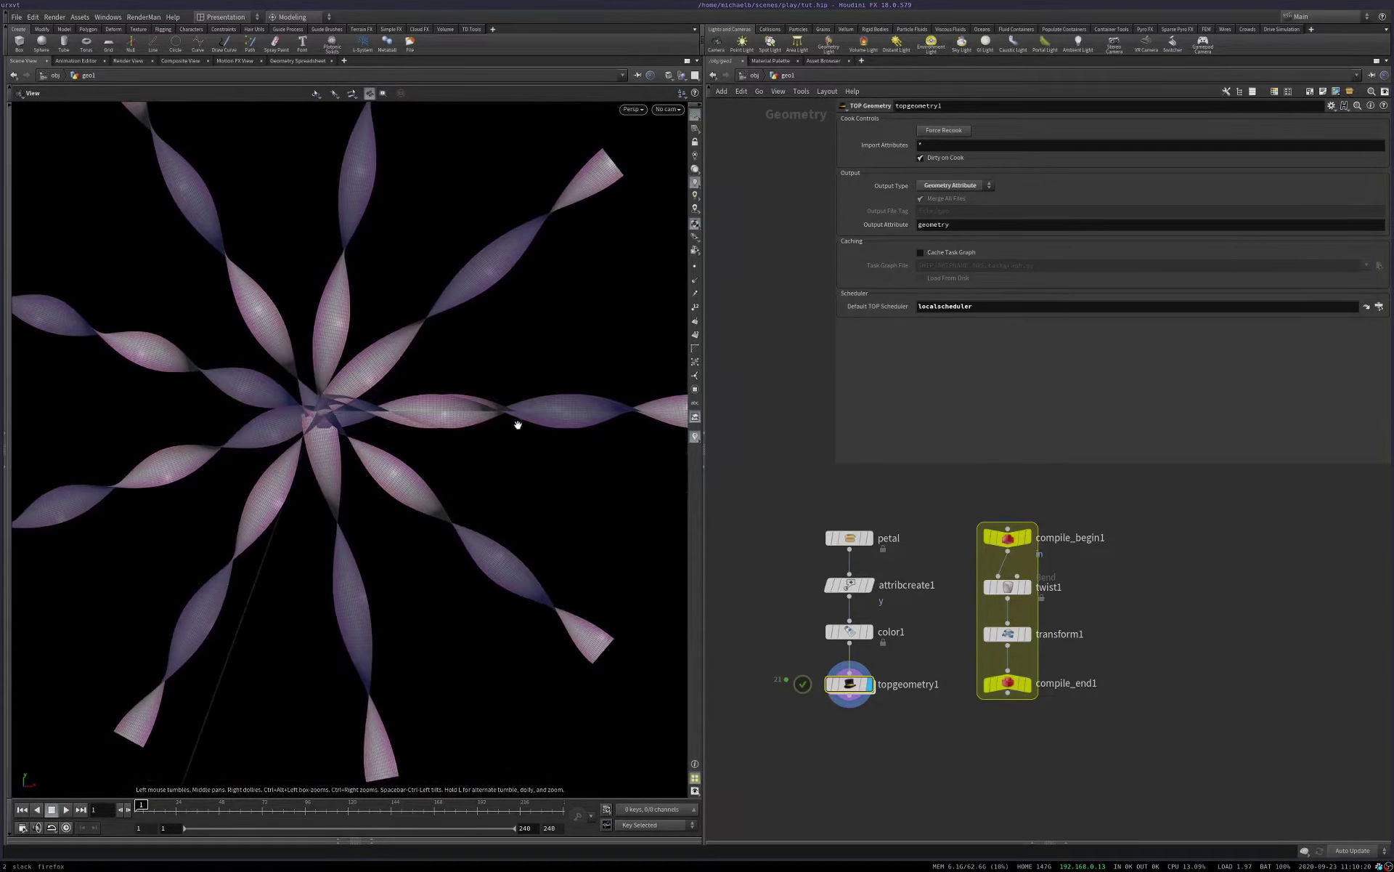
click(870, 691)
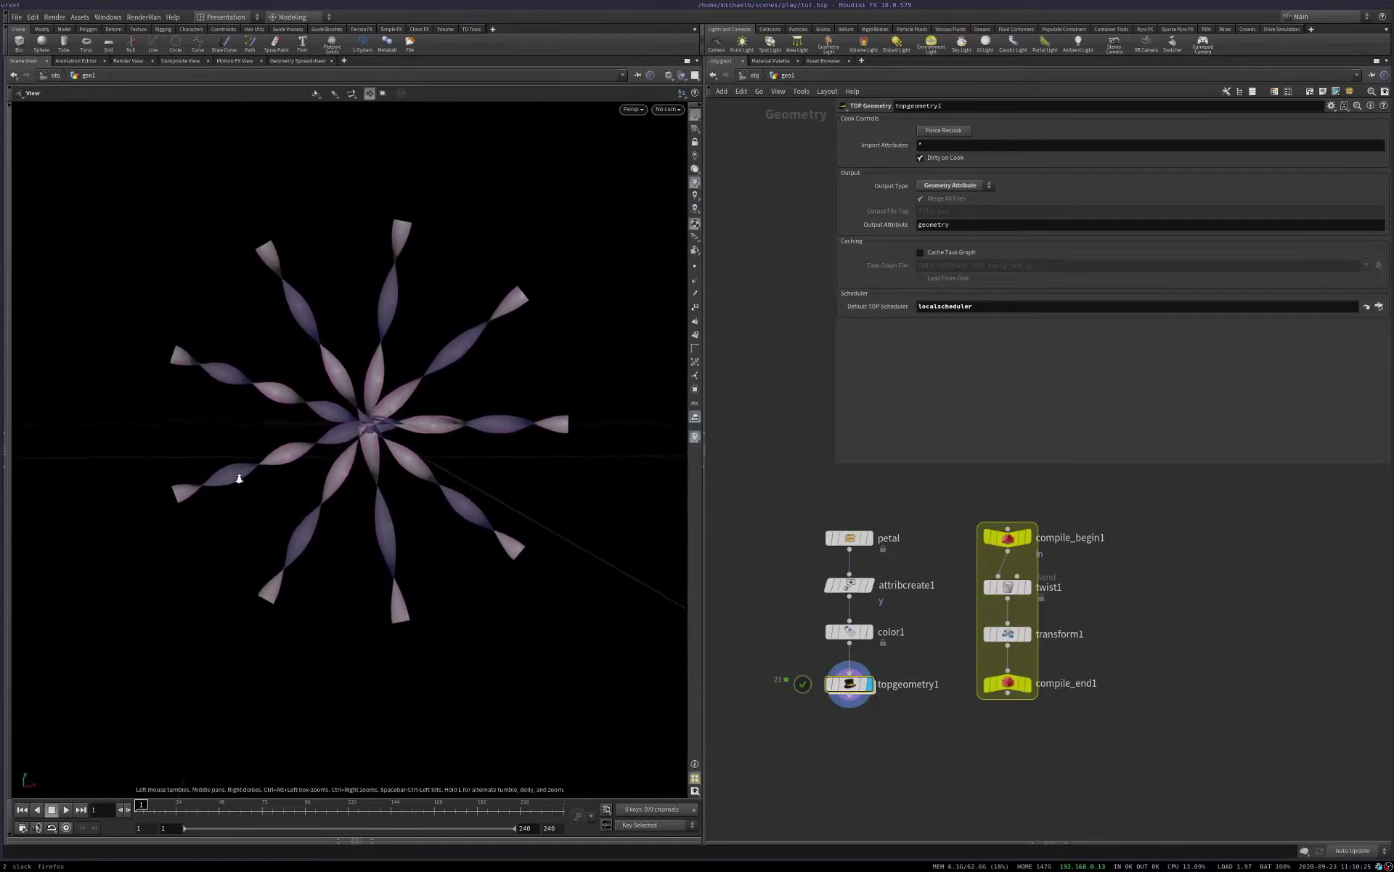
Step: Inside topgeometry1, insert a Filter by Range node between wedge1 and invoke1
double_click(848, 686)
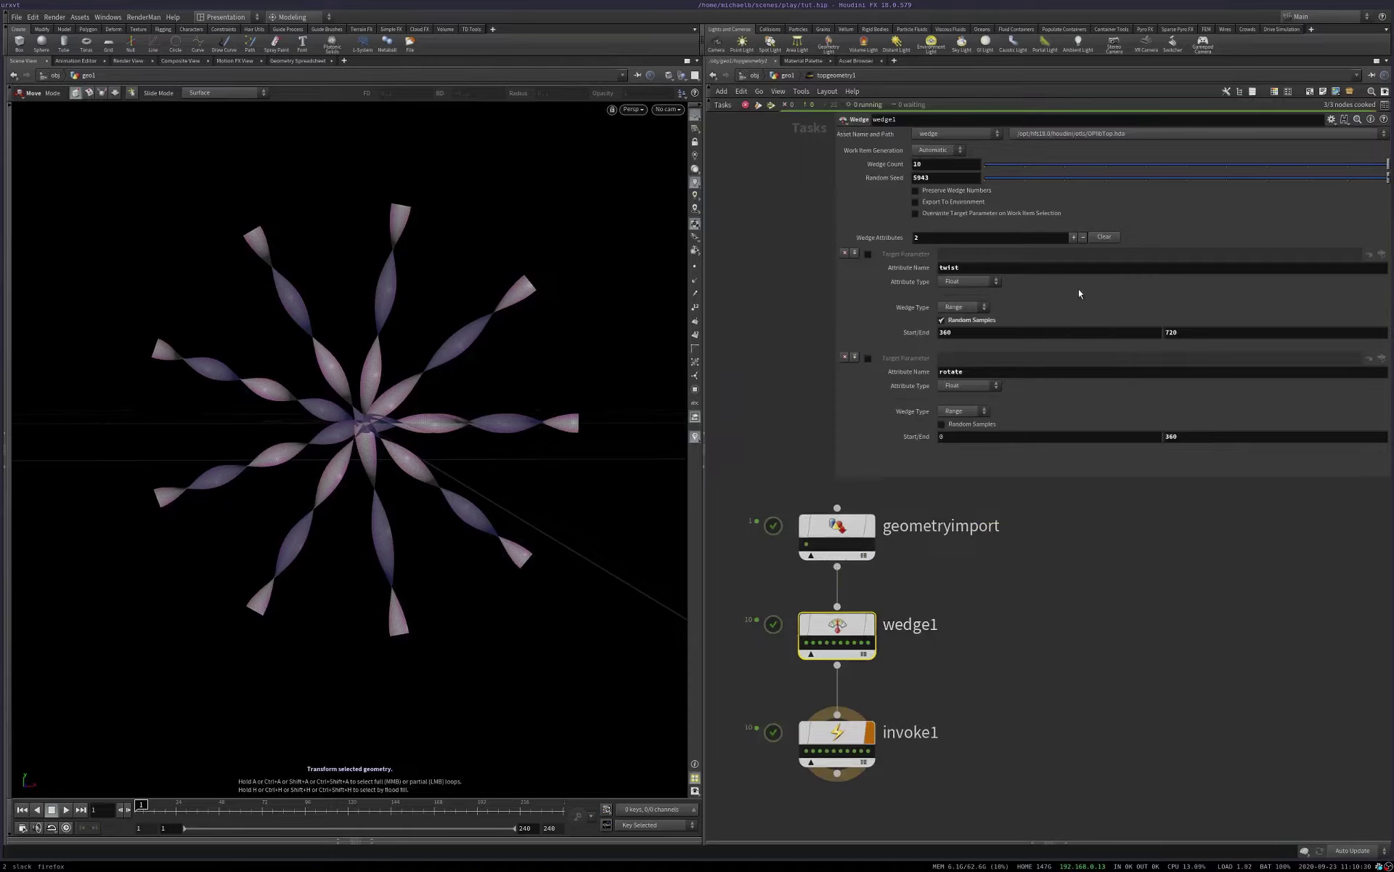
key(Tab)
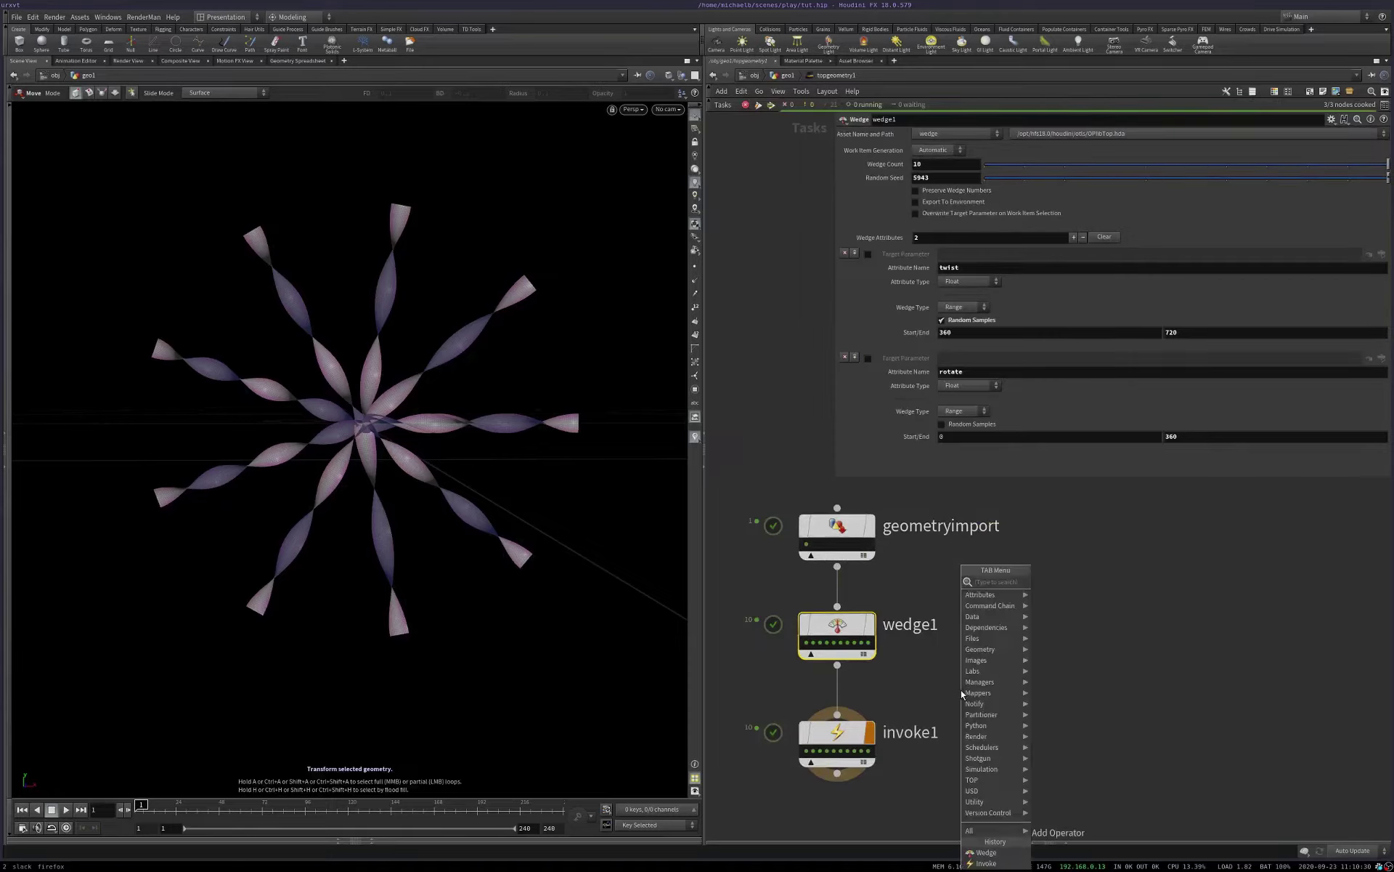
text(filt)
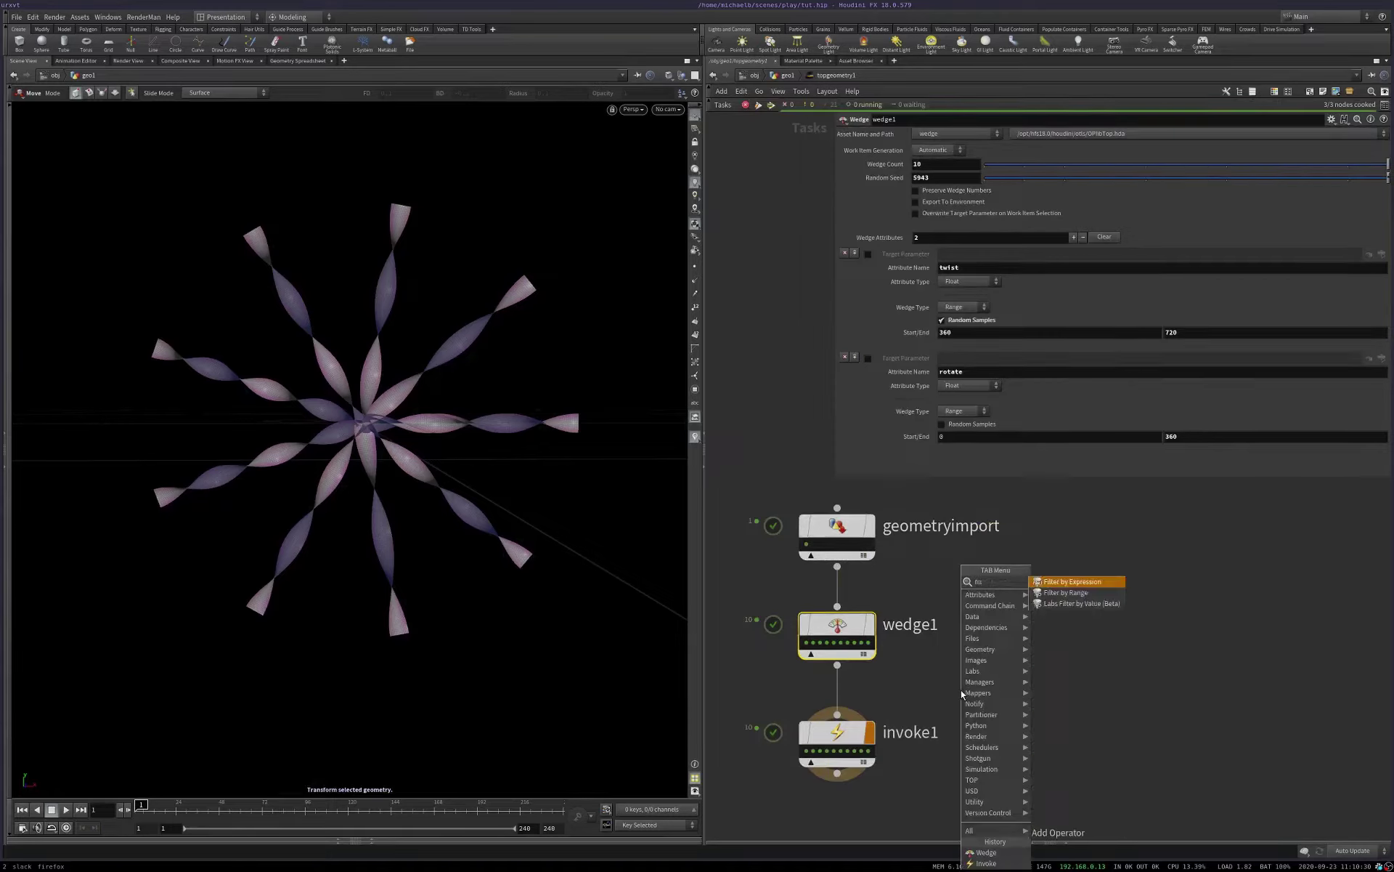
key(Down)
key(Return)
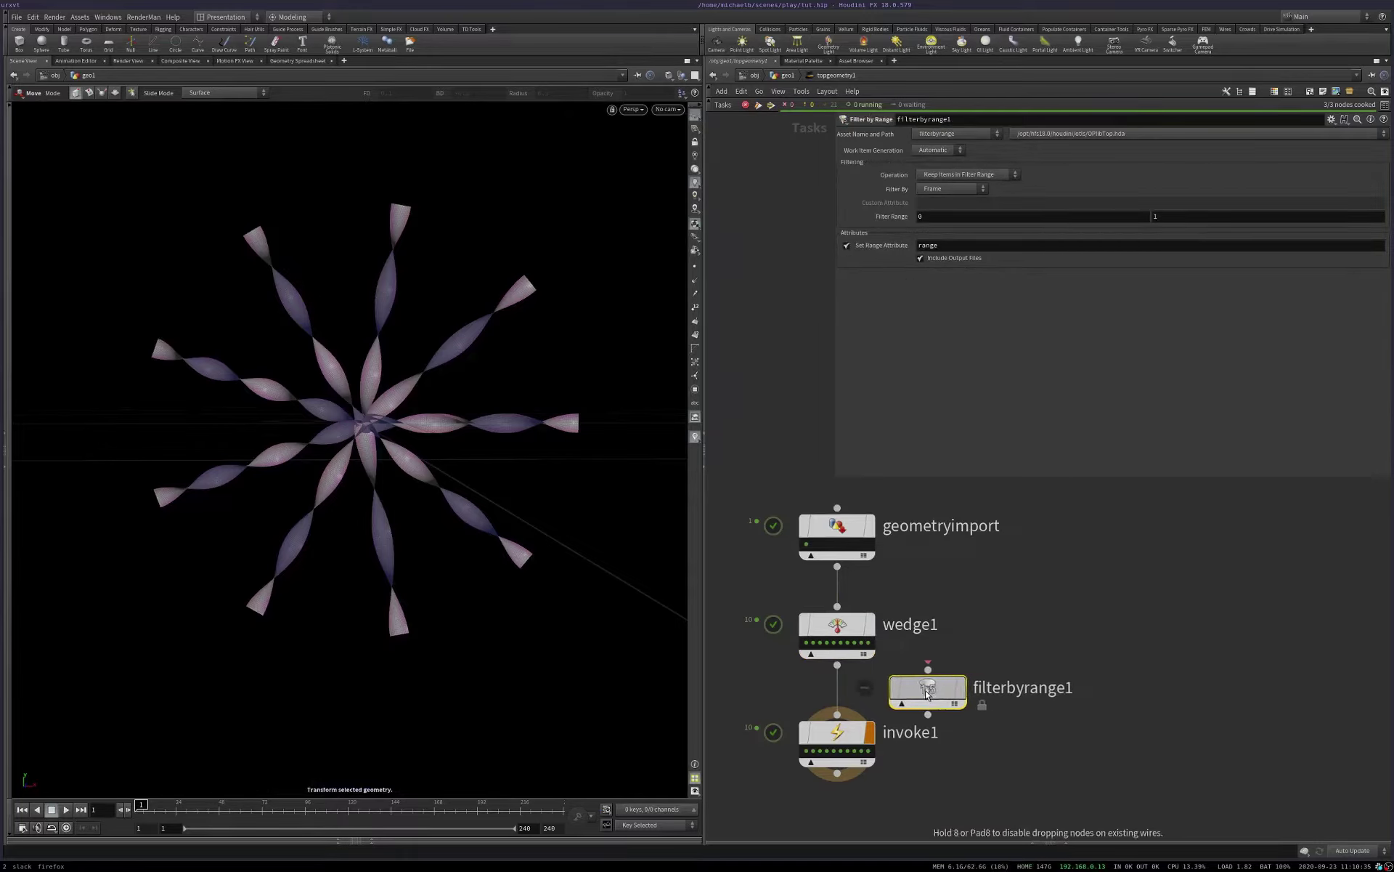
click(837, 687)
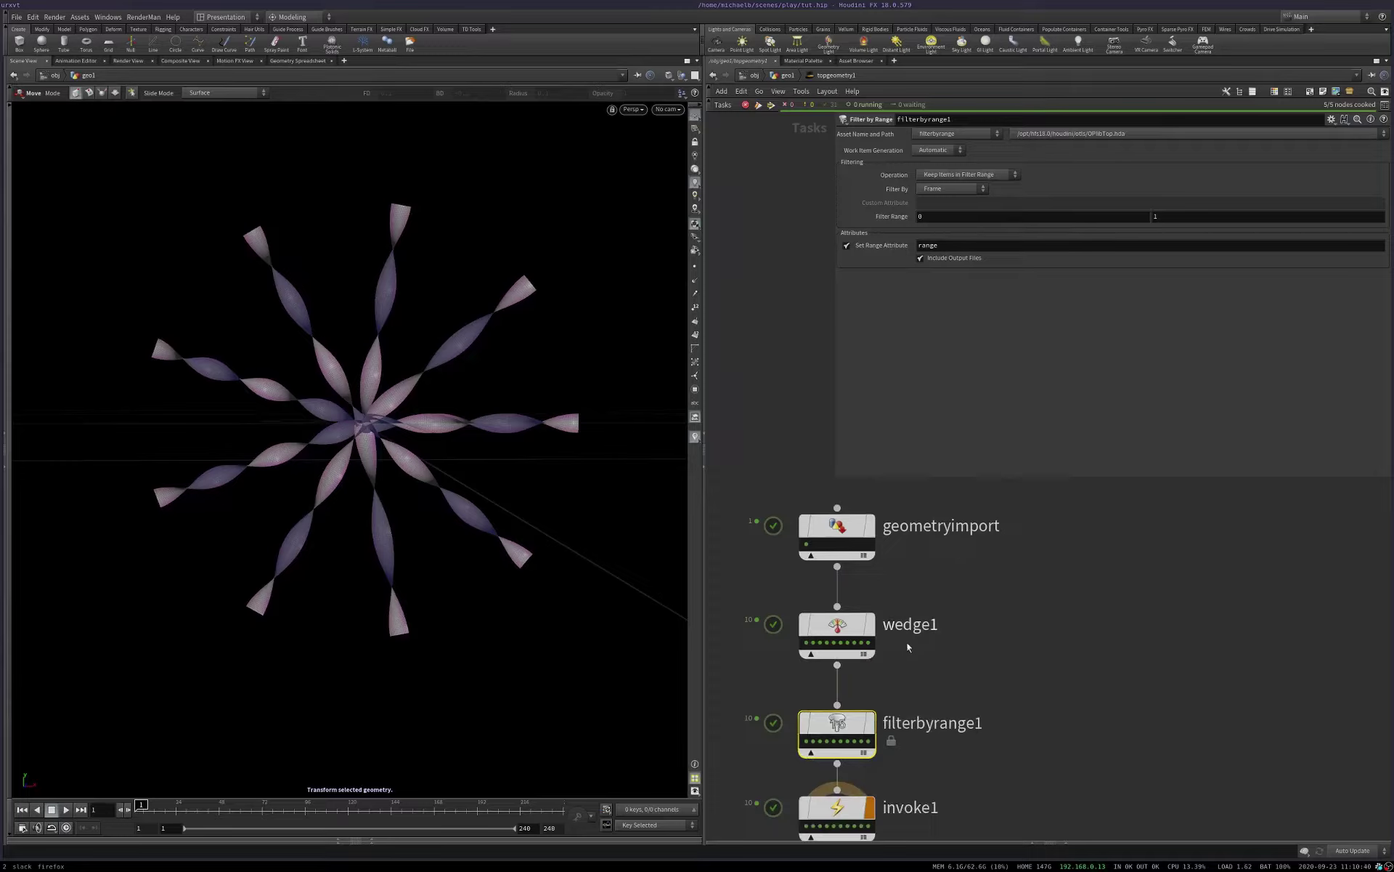
Step: Make the filter remove work items by Index in range 0 to 0
click(951, 189)
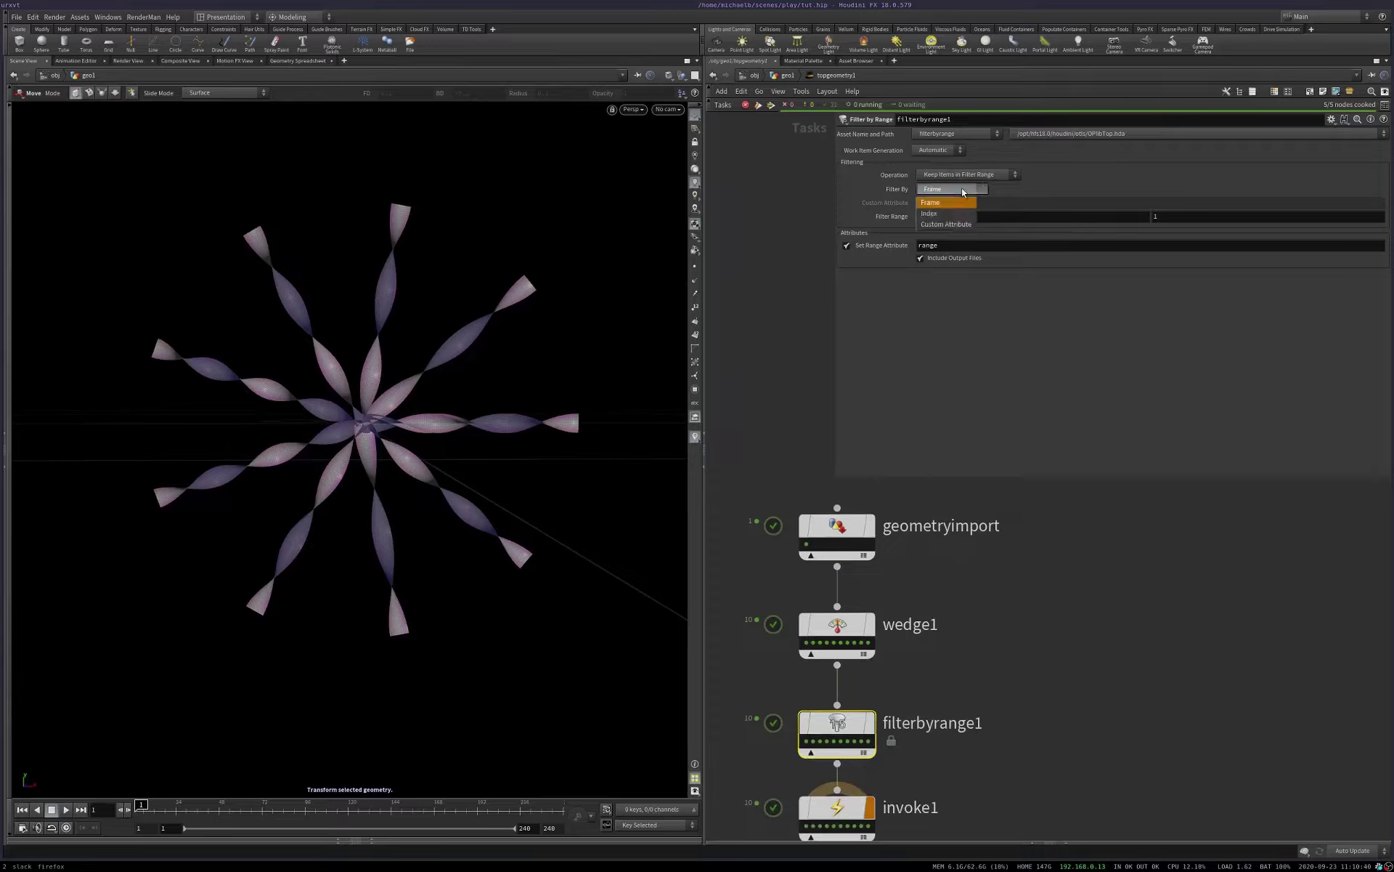
click(953, 201)
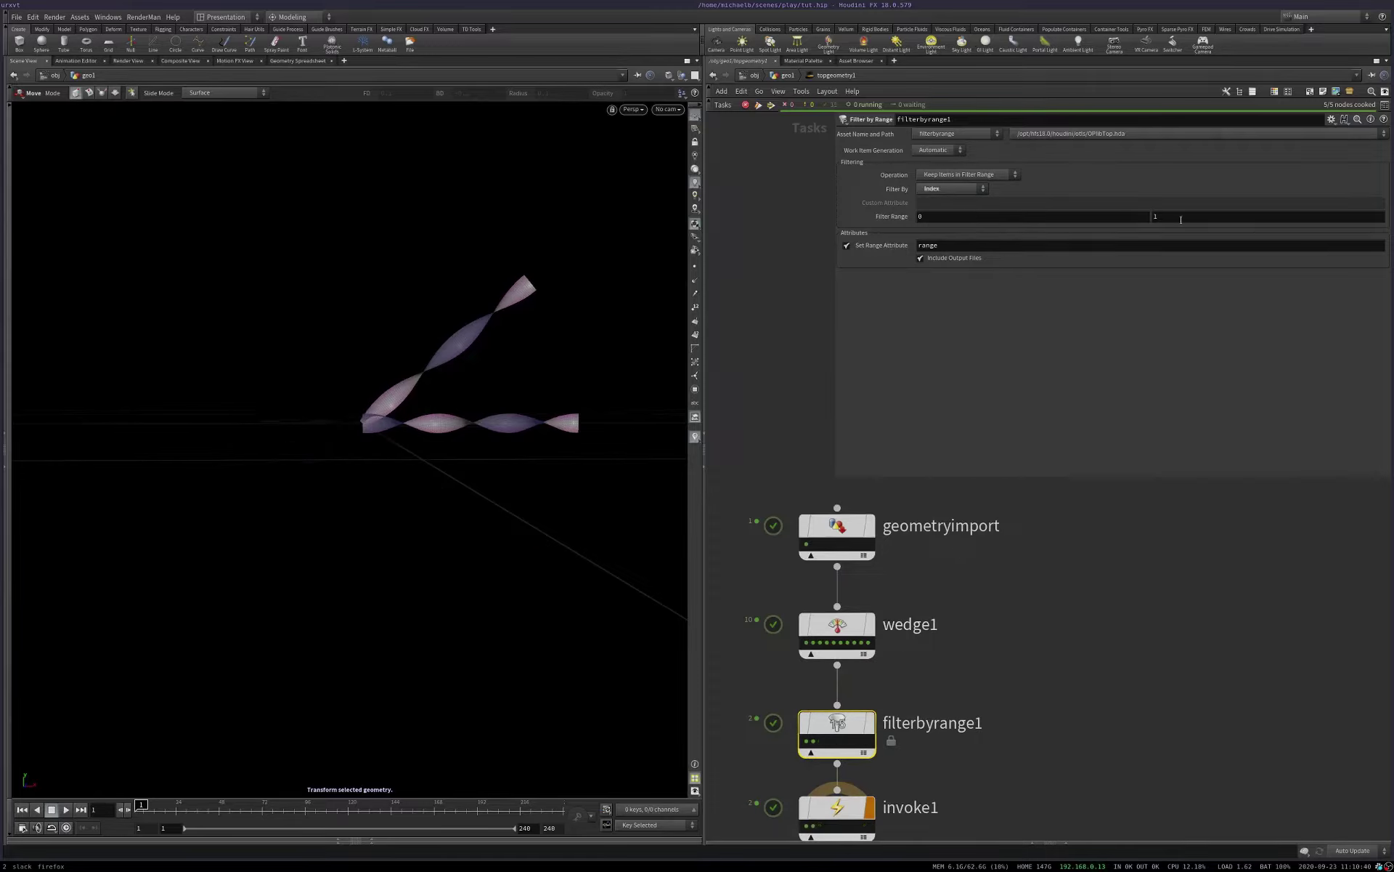
click(1181, 219)
text(0)
key(Return)
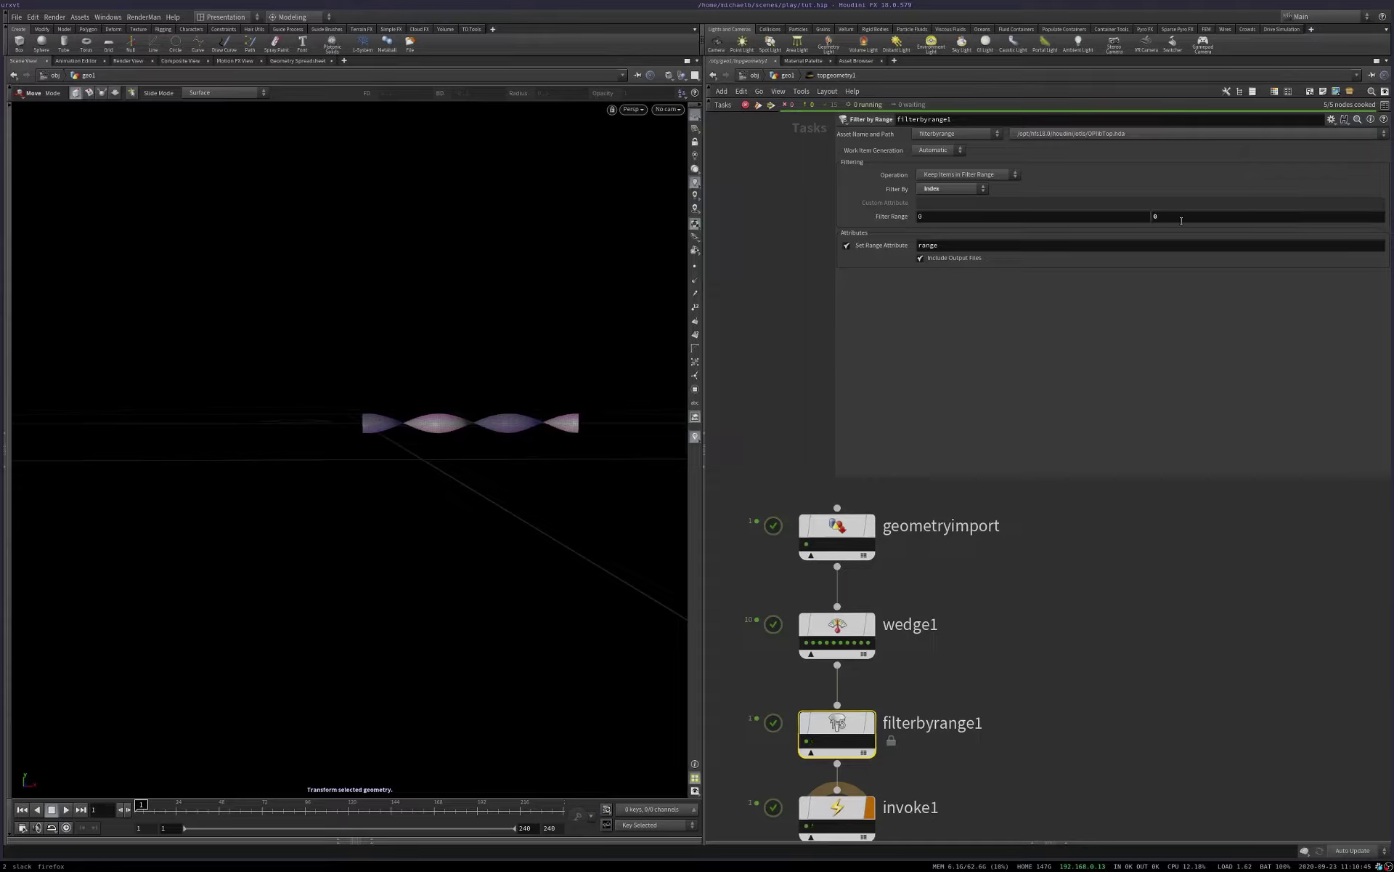
click(973, 178)
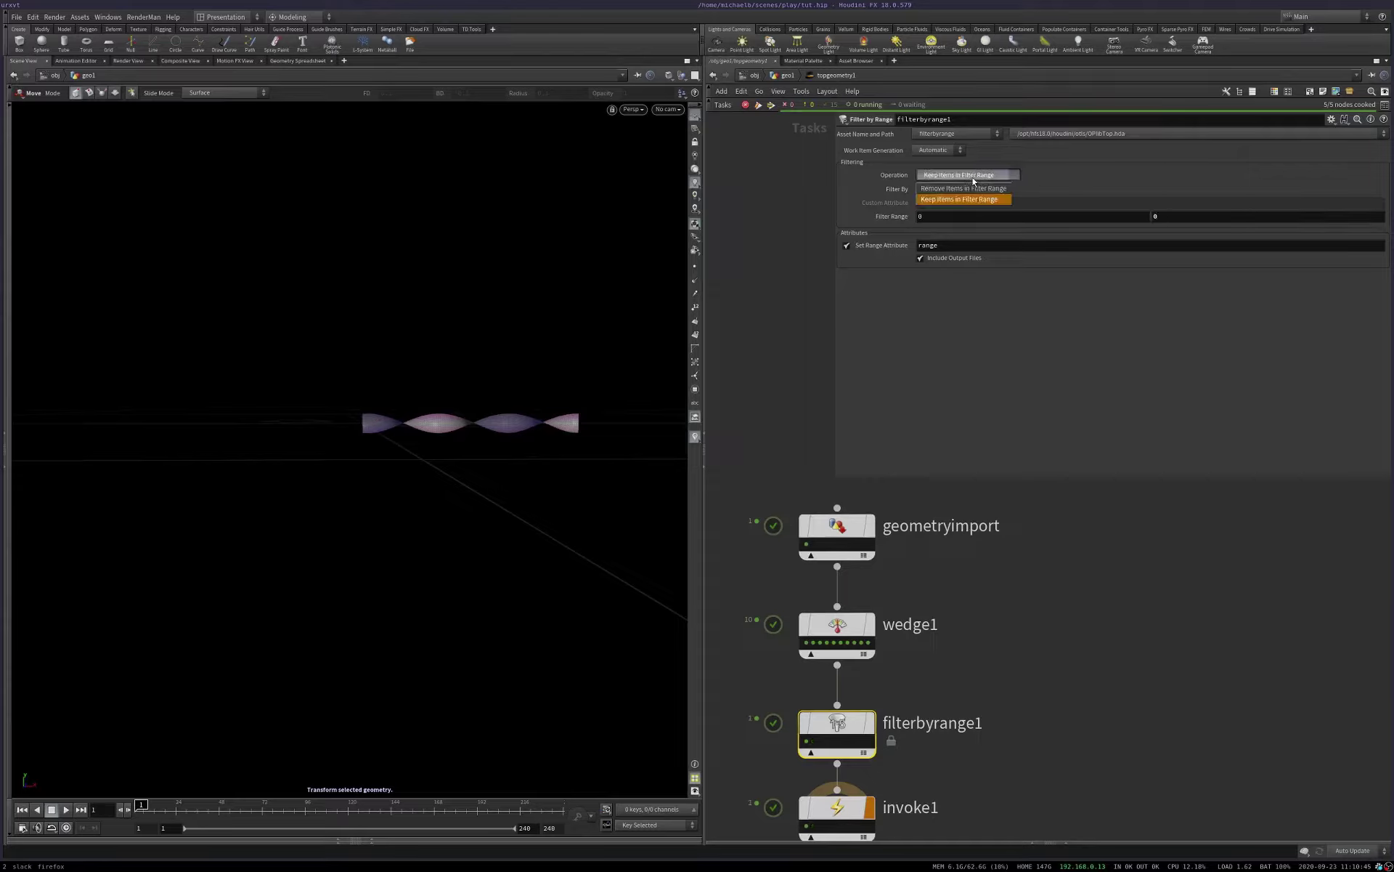
click(972, 188)
alt+drag(651, 494, 536, 392)
key(Up)
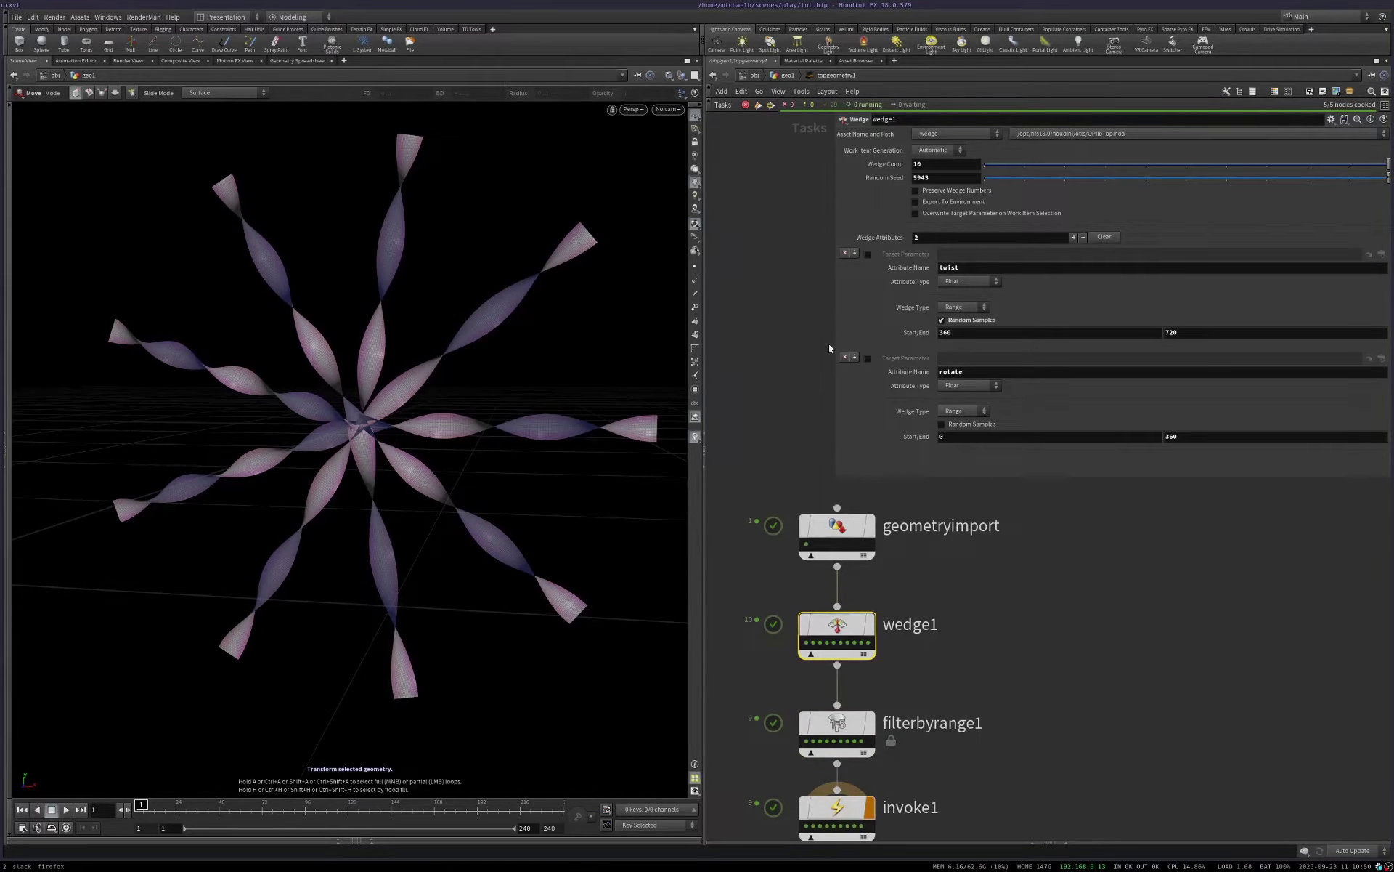
Step: Set wedge1's Wedge Count to 20 and view the denser burst
click(935, 163)
text(20)
key(Return)
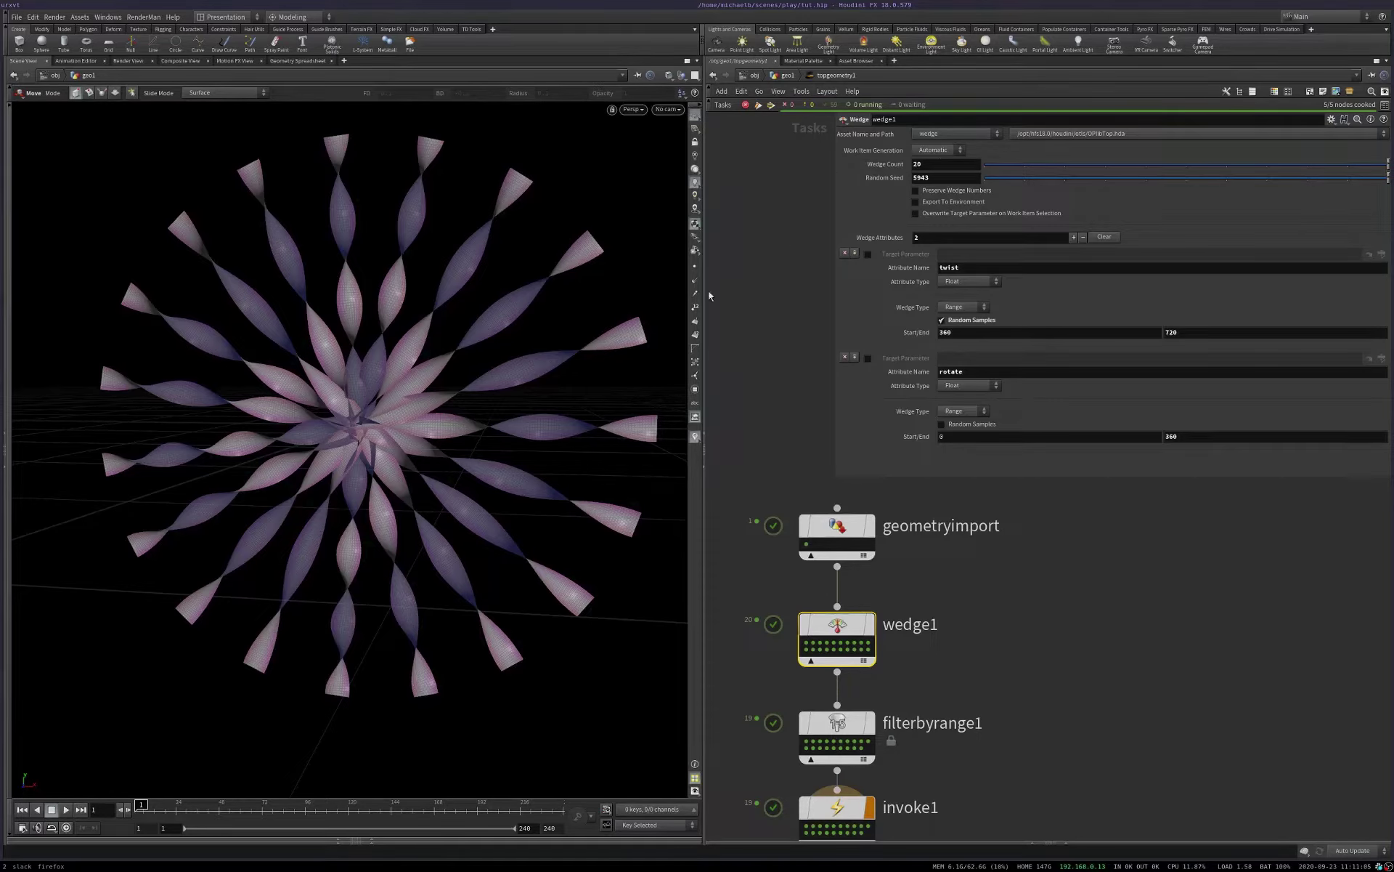
alt+drag(541, 360, 467, 382)
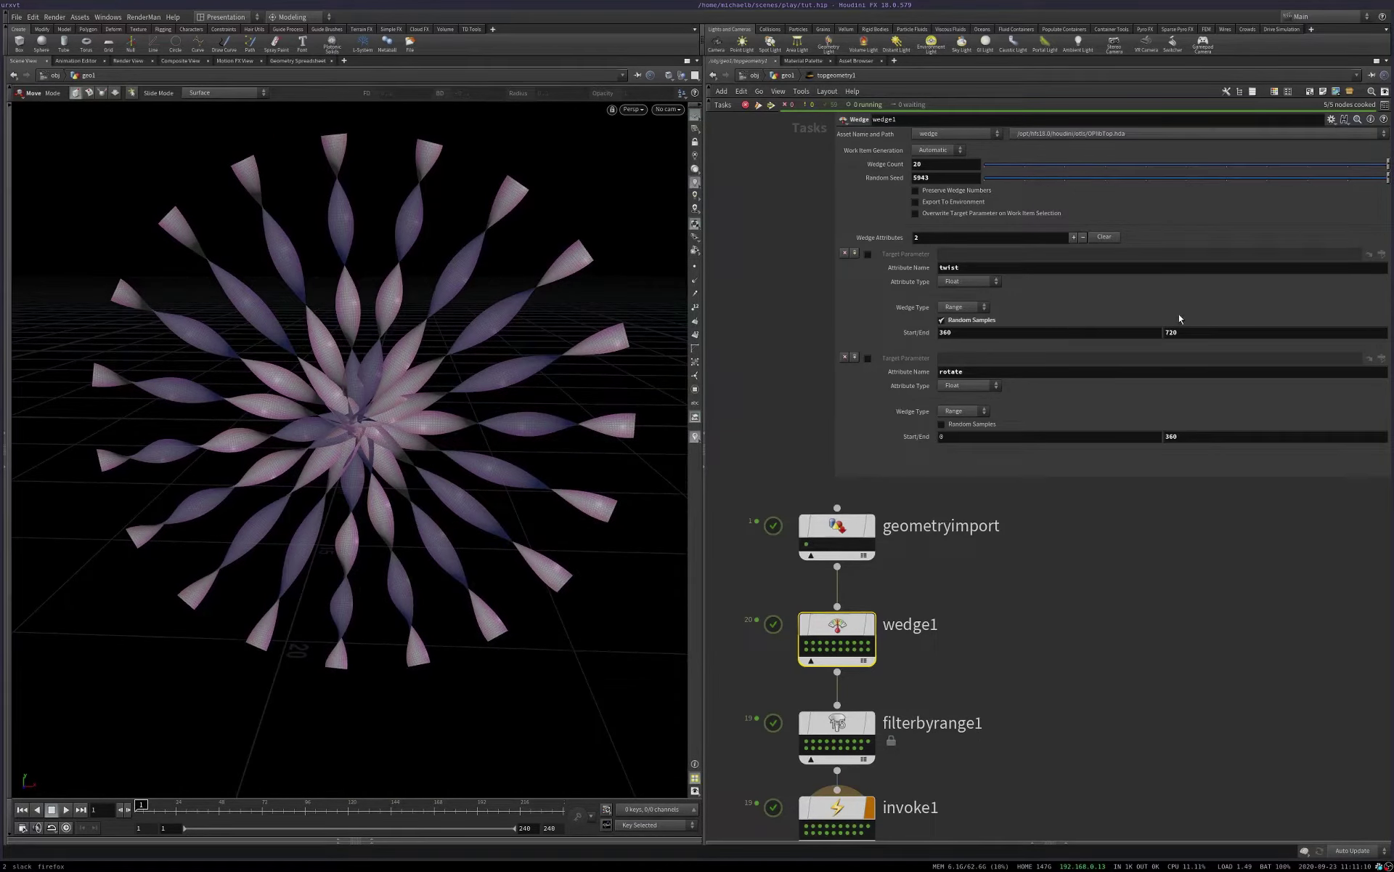
Step: Set the twist range to 50–2000 and inspect the variously twisted ribbons
click(1191, 332)
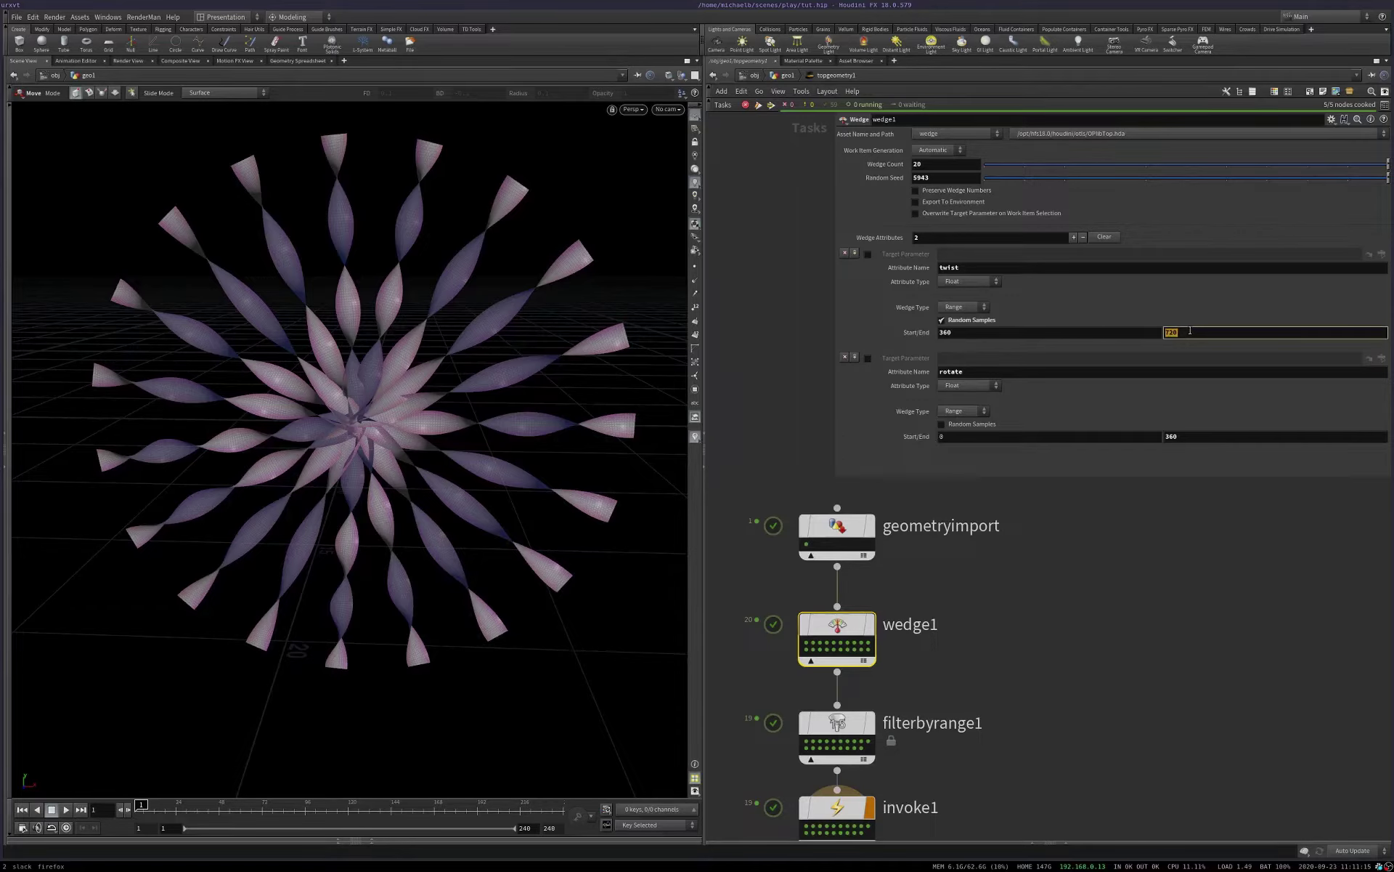
text(2000)
key(Return)
key(Escape)
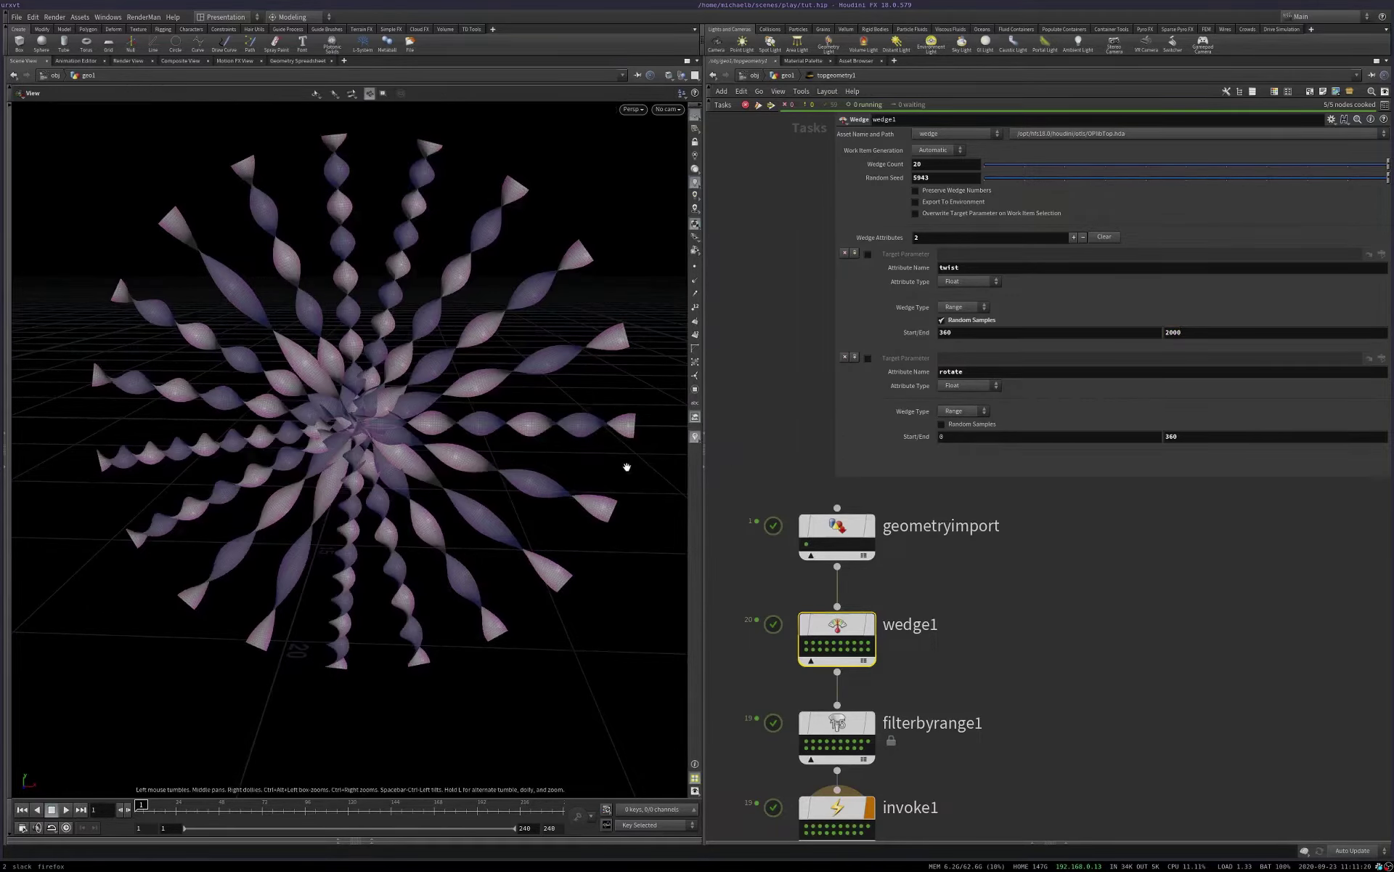
drag(629, 467, 582, 420)
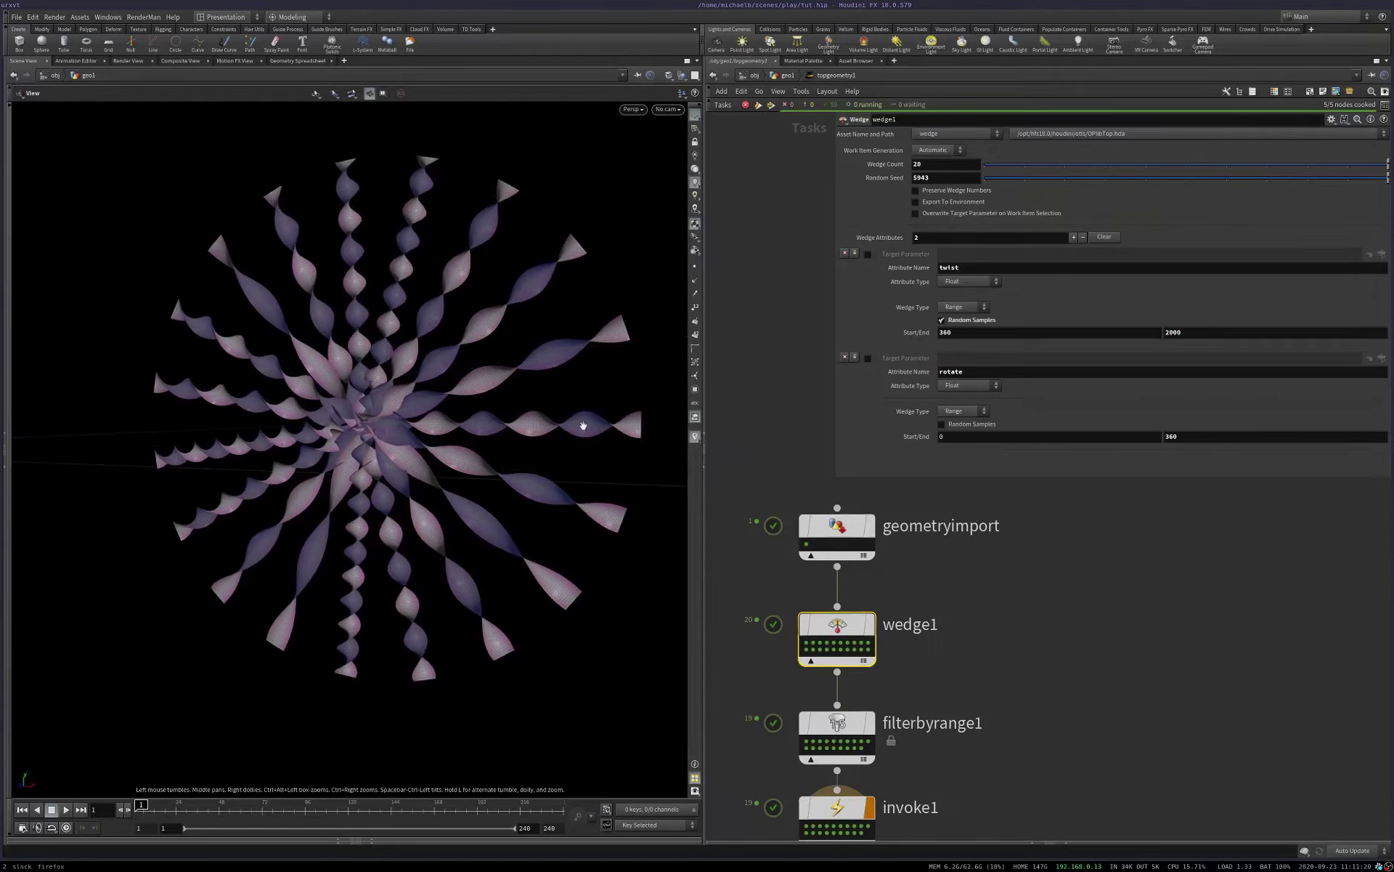
key(t)
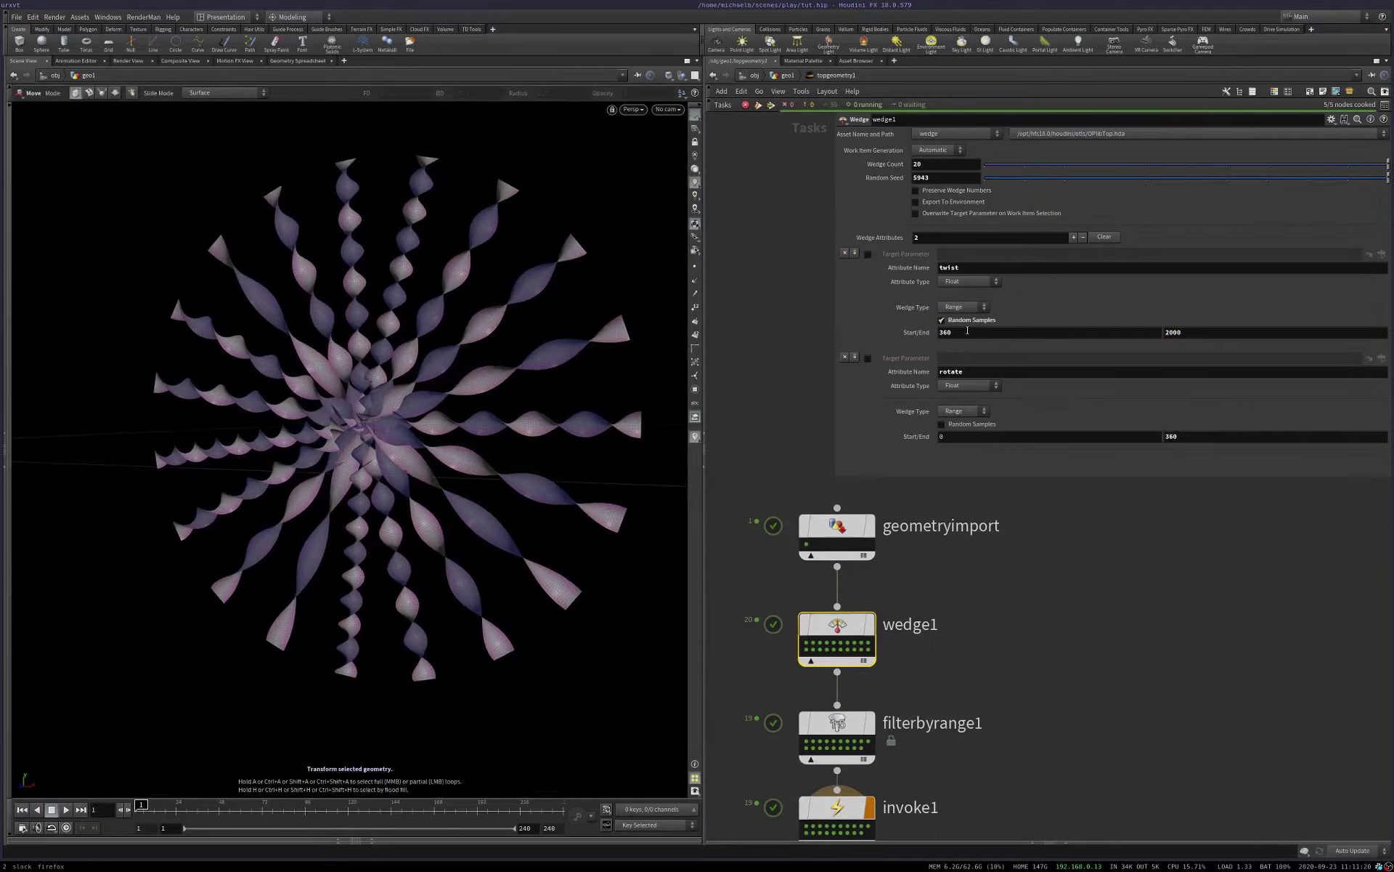
click(967, 332)
text(50)
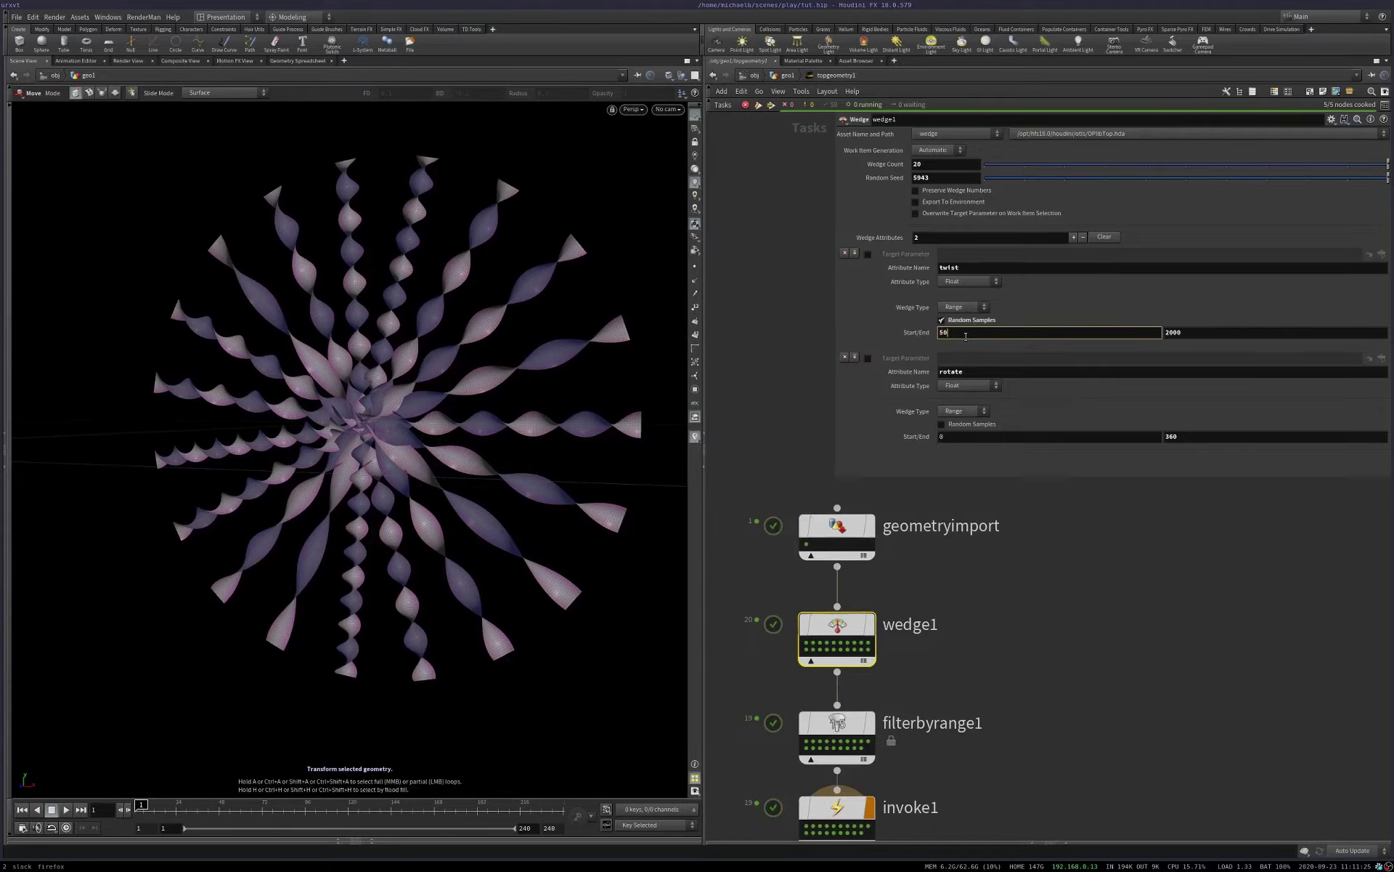
key(Return)
key(Escape)
drag(522, 403, 552, 465)
key(t)
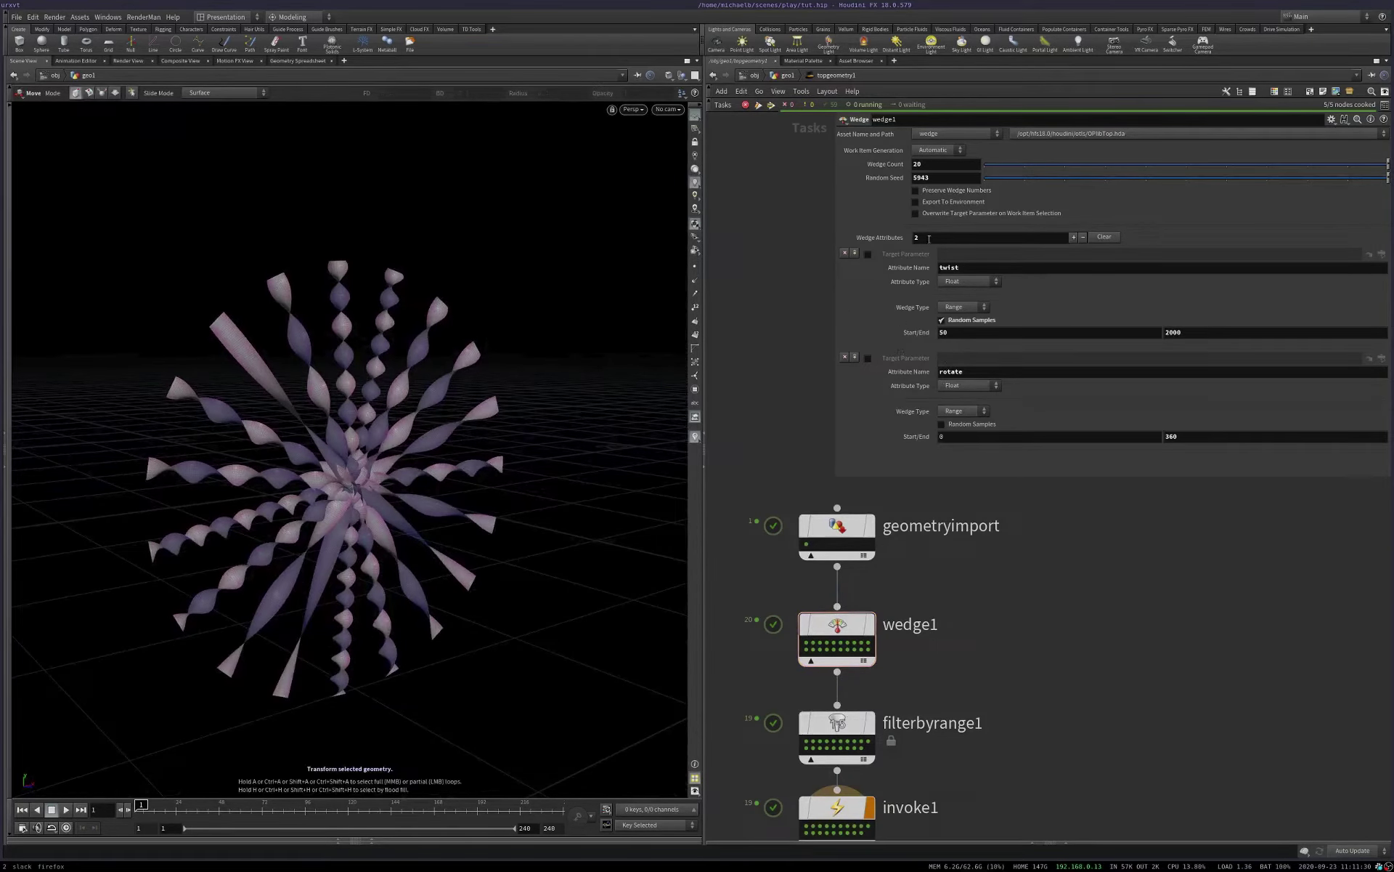
Step: Add a third wedge attribute named 'length' with a range of 0.5 to 1.5
click(1073, 236)
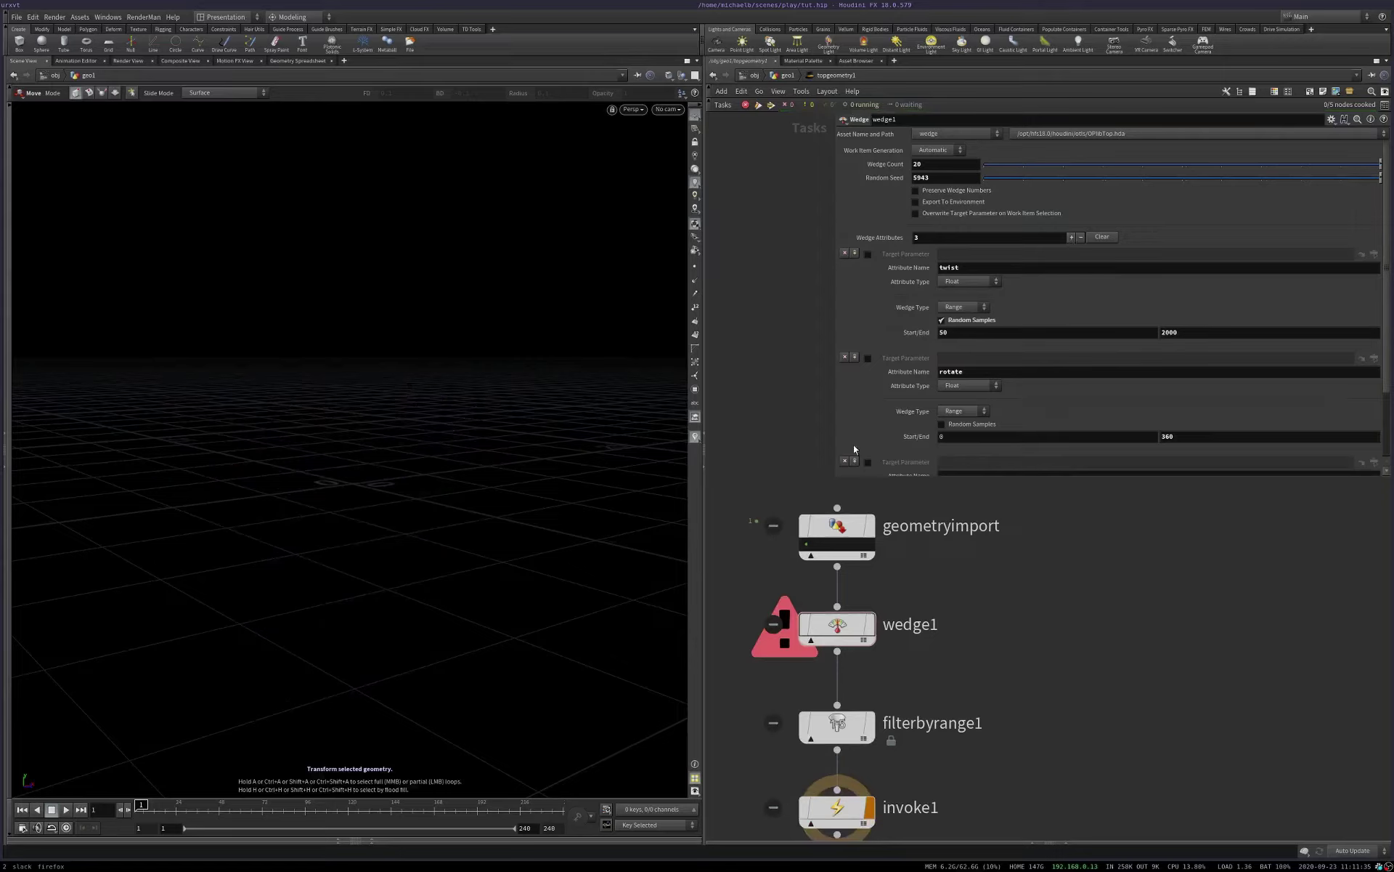
click(966, 476)
text(length)
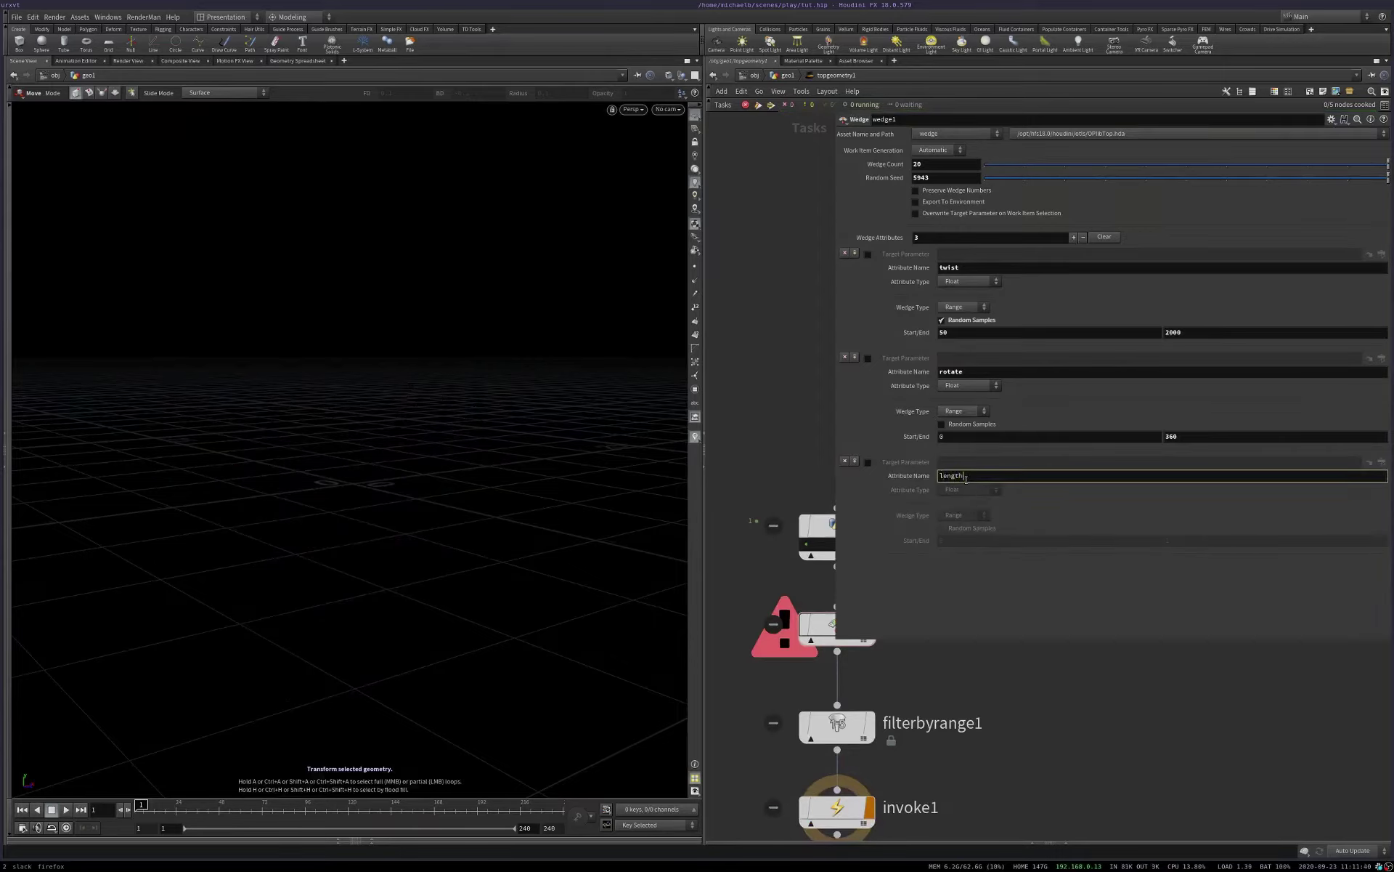
key(Return)
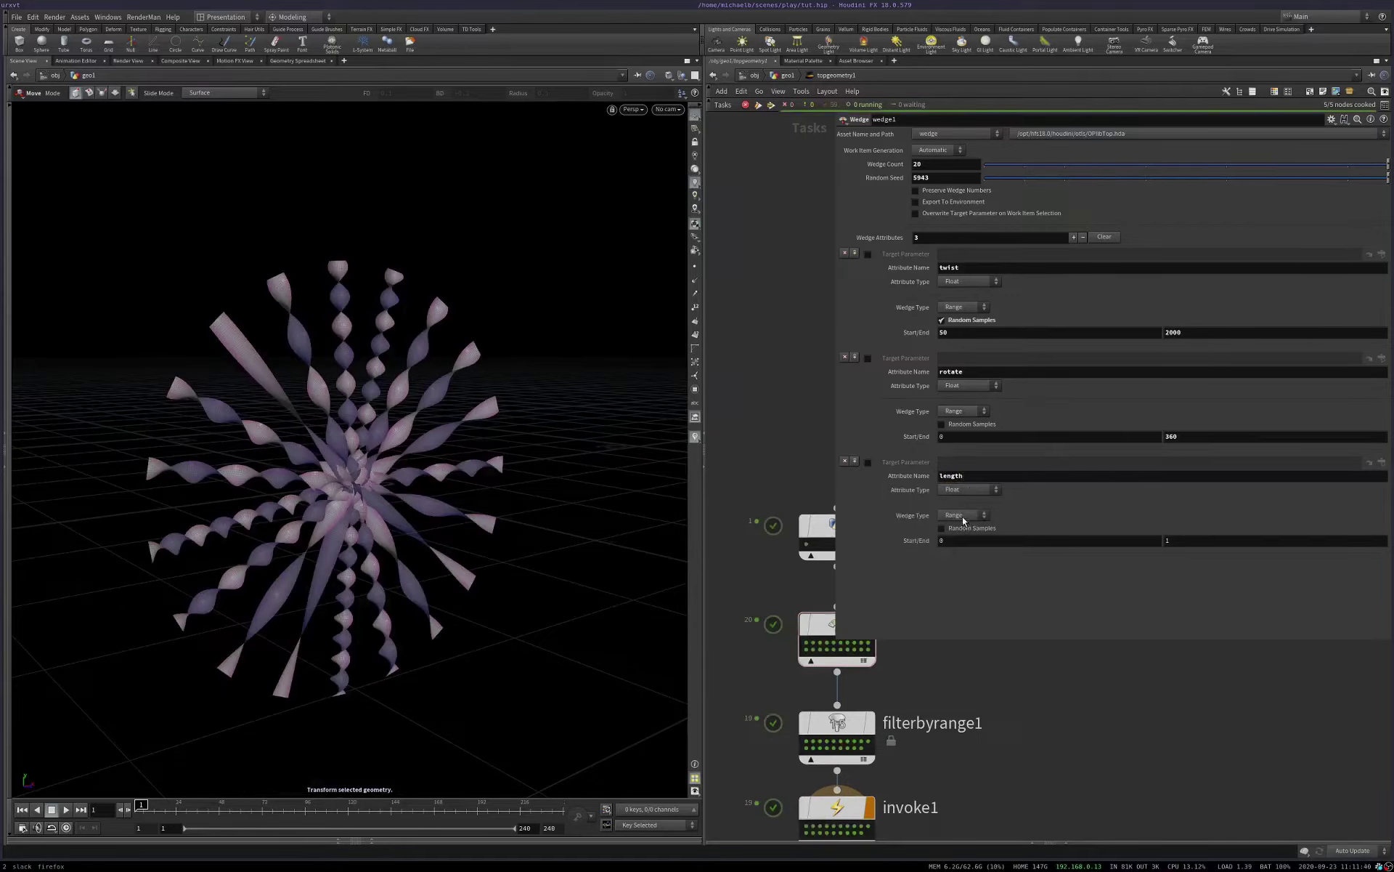
click(965, 538)
key(BackSpace)
text(0.5)
key(Tab)
text(1.)
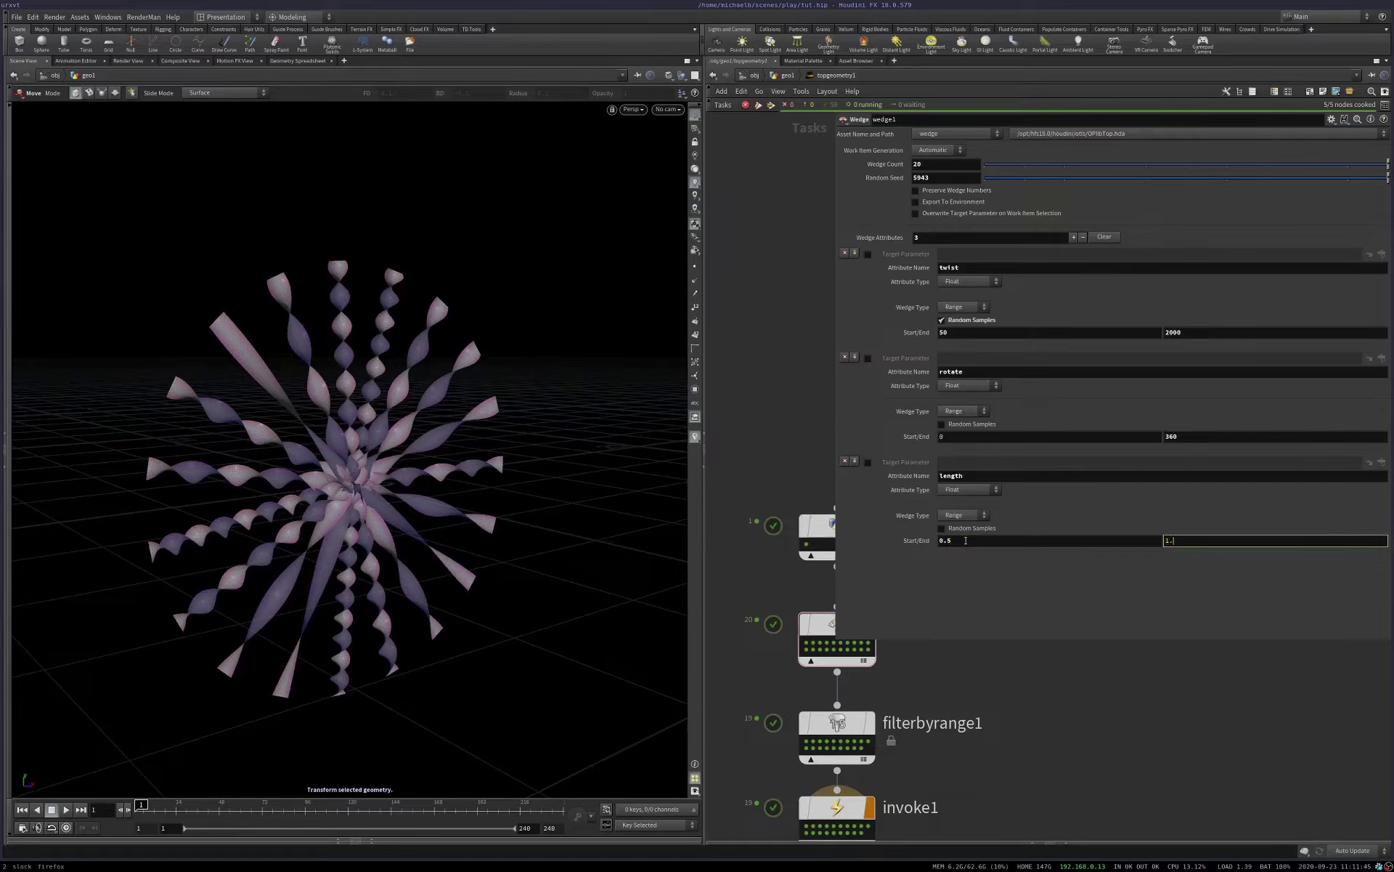
text(5)
key(Return)
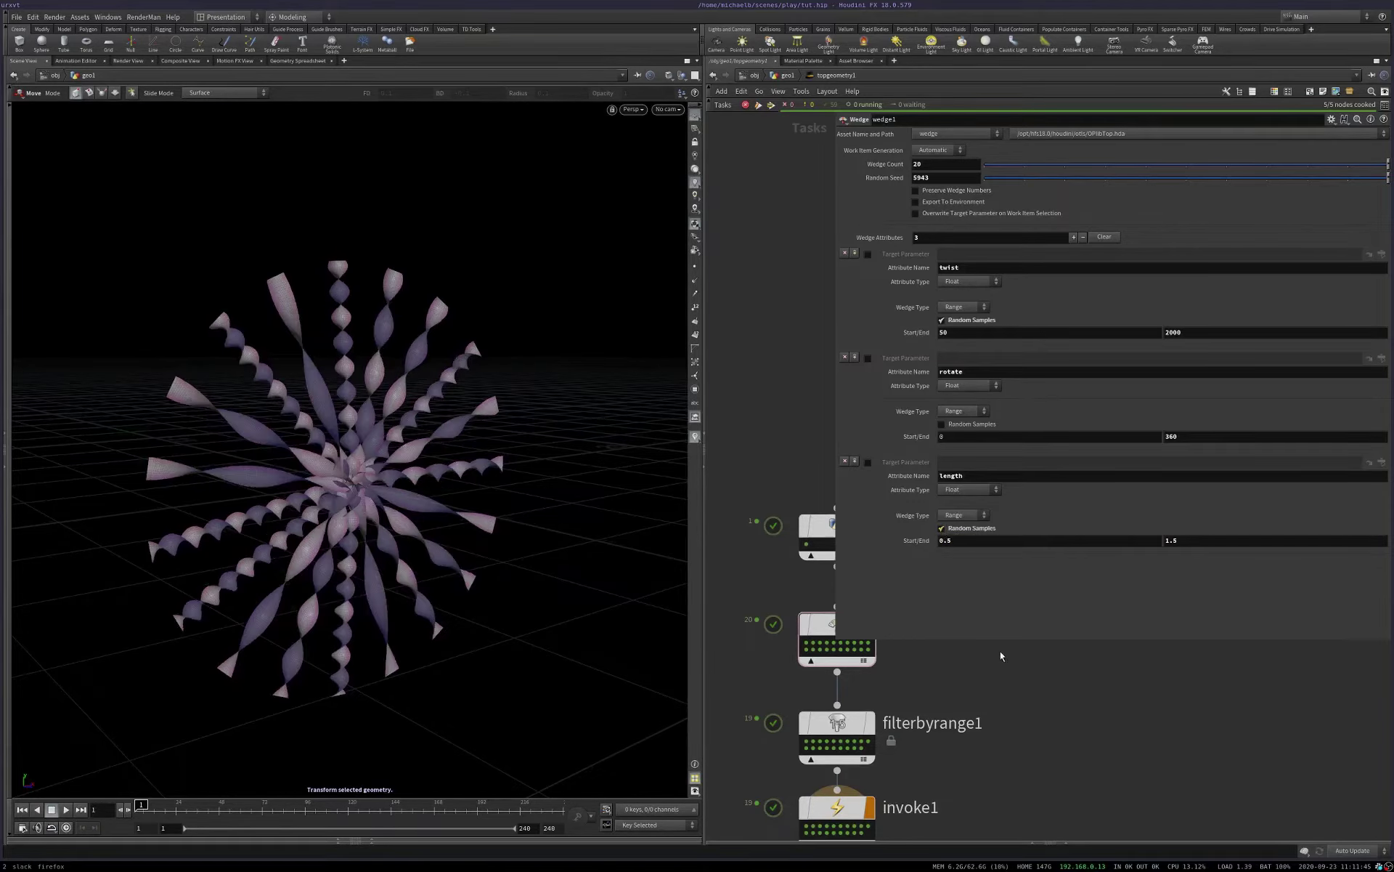
Step: In geo1, enable twist1's length scale and set it to pdgattrib("length", 0)
key(u)
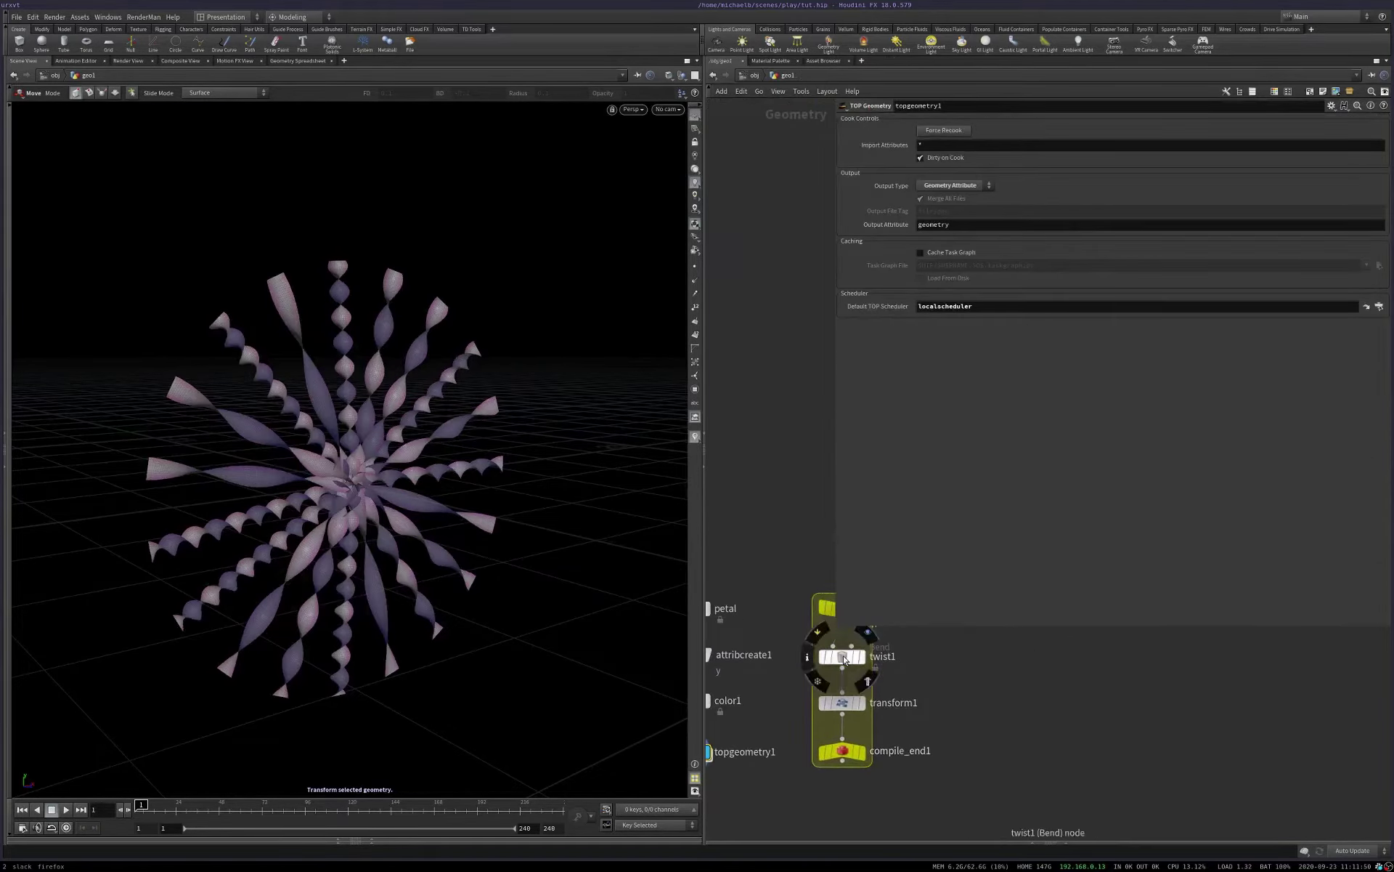
click(839, 657)
click(926, 293)
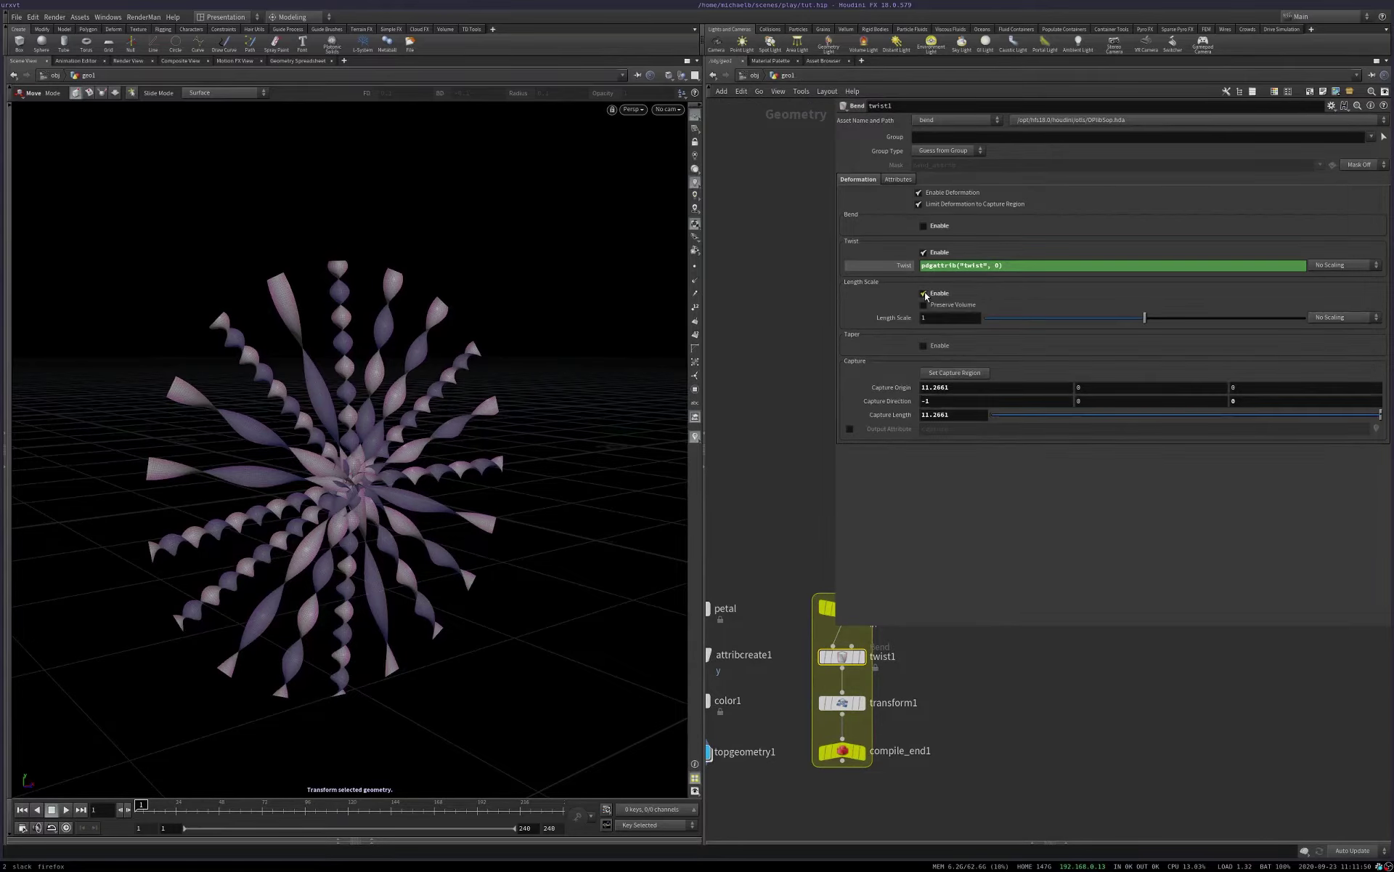
click(935, 318)
text(pdg)
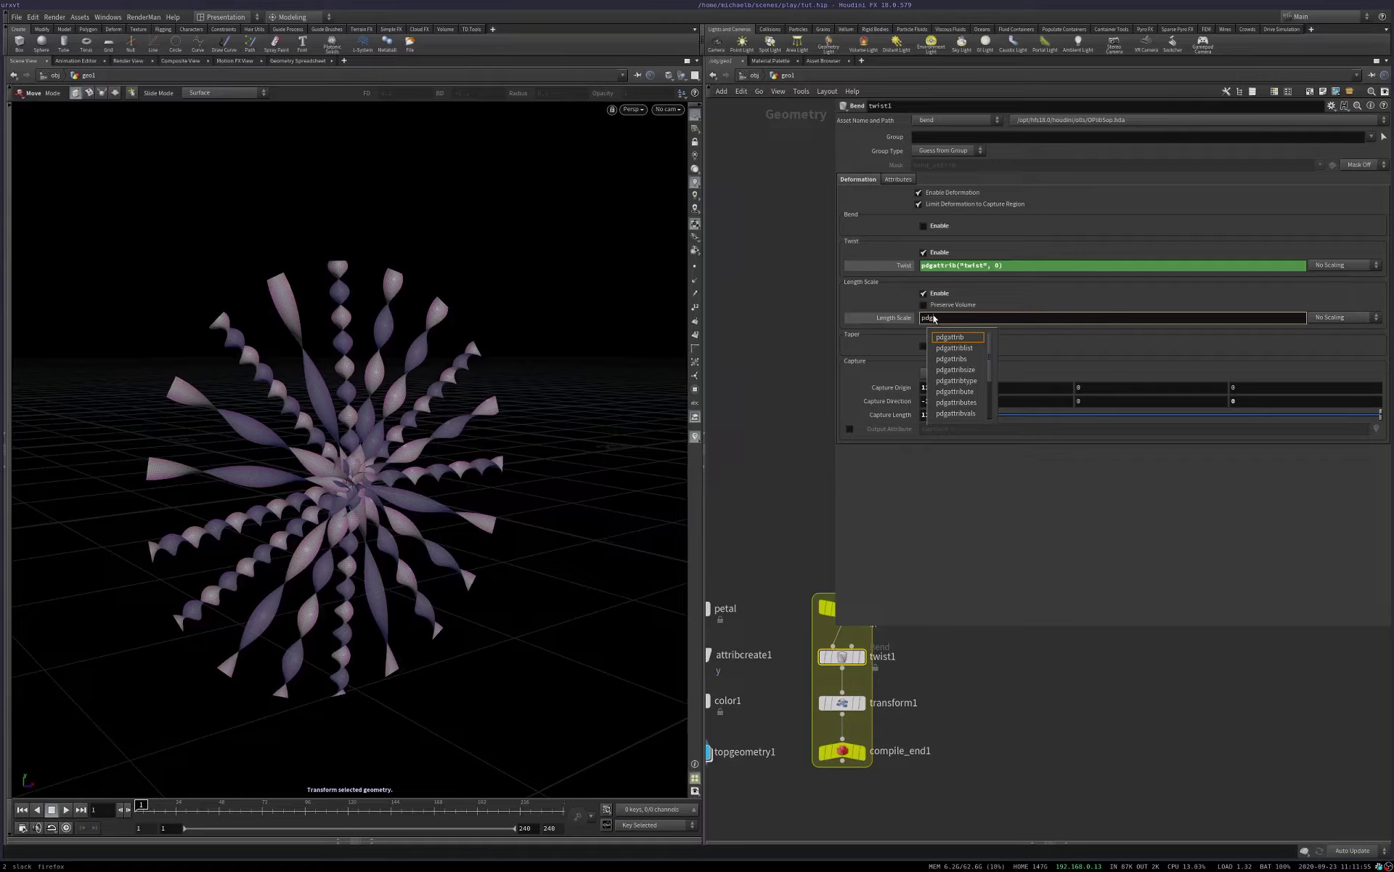
text(attrib(")
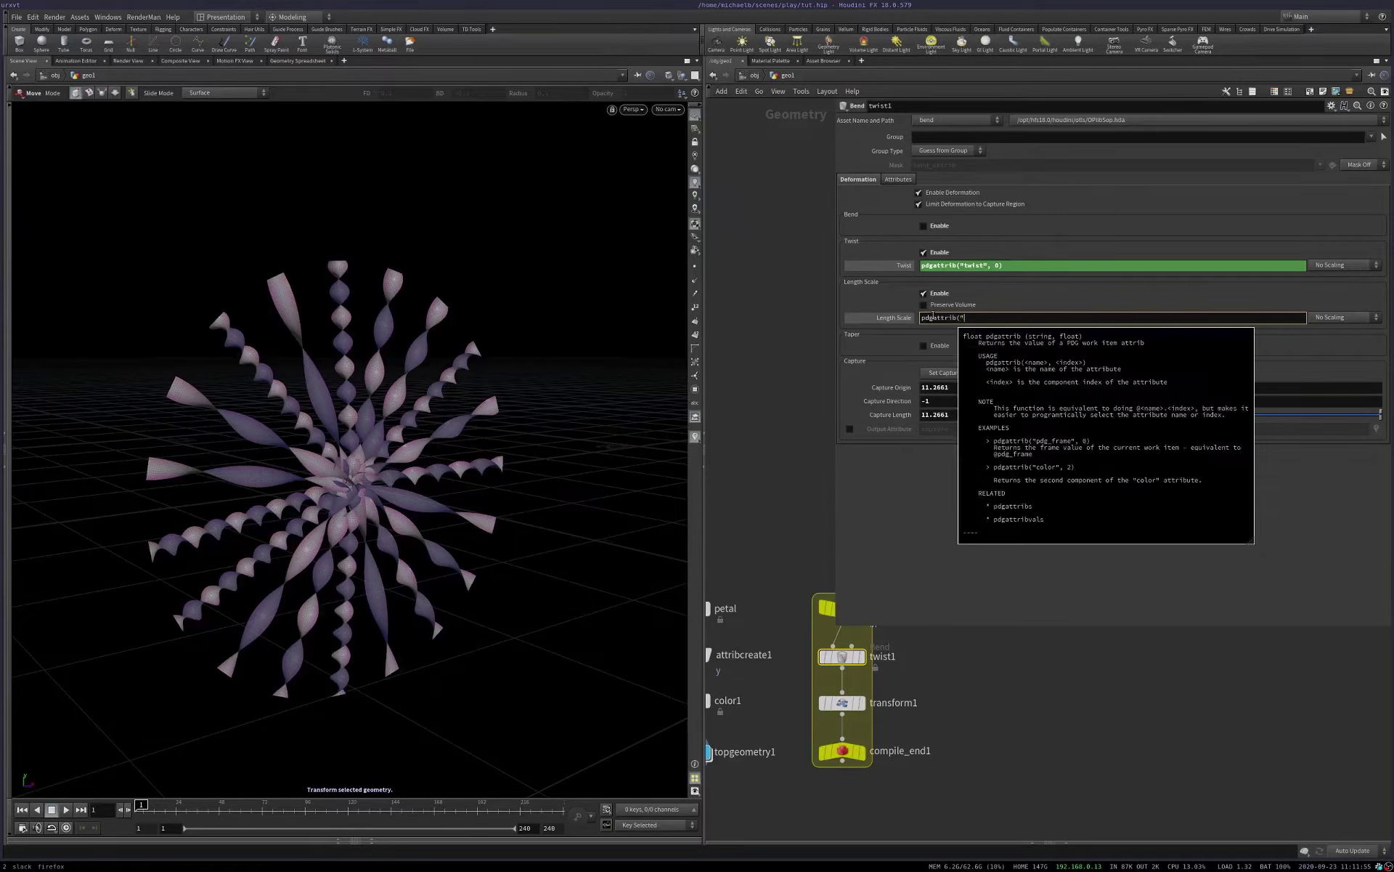
text(length", )
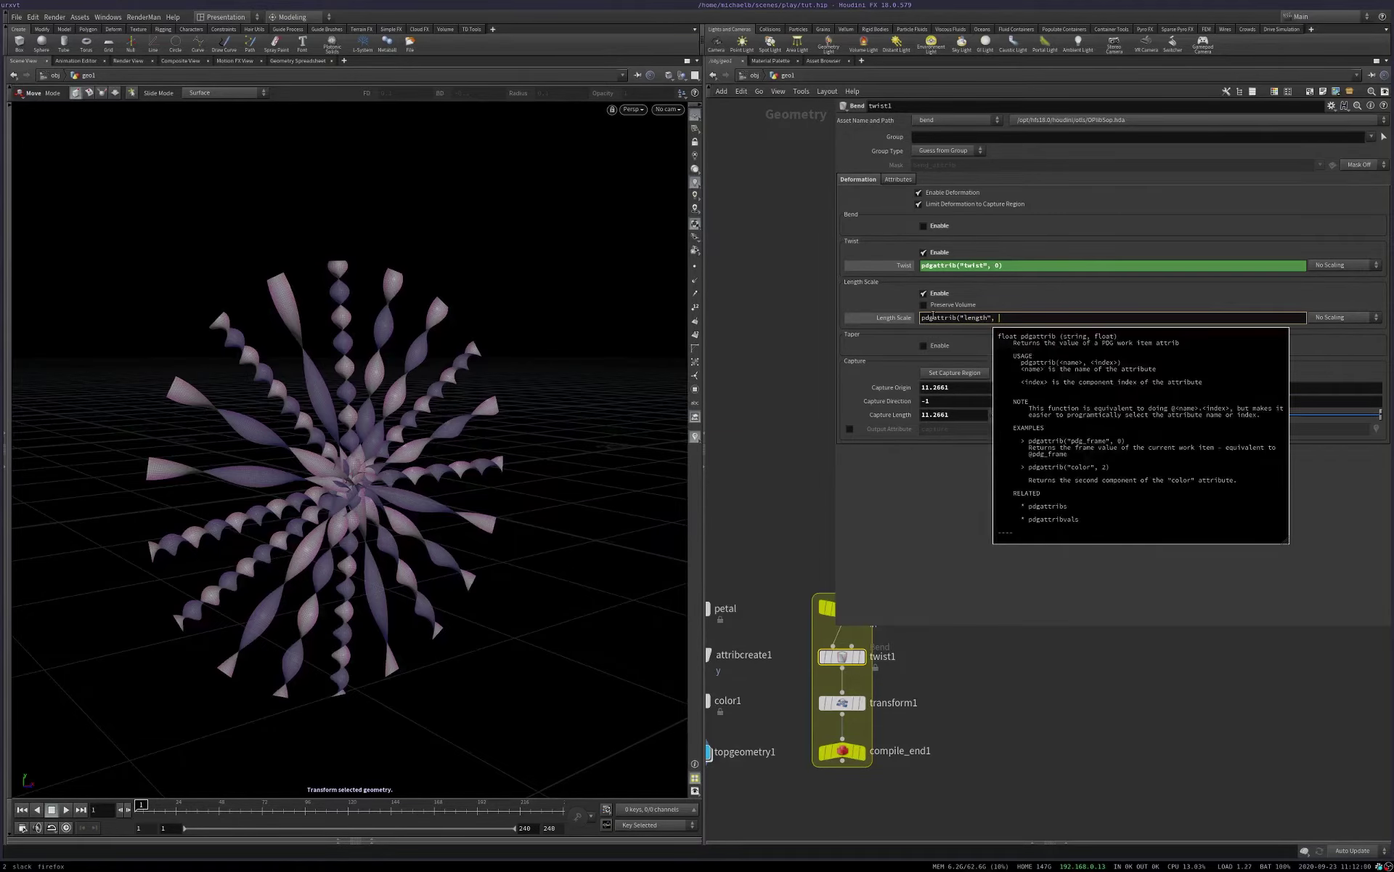
text(0))
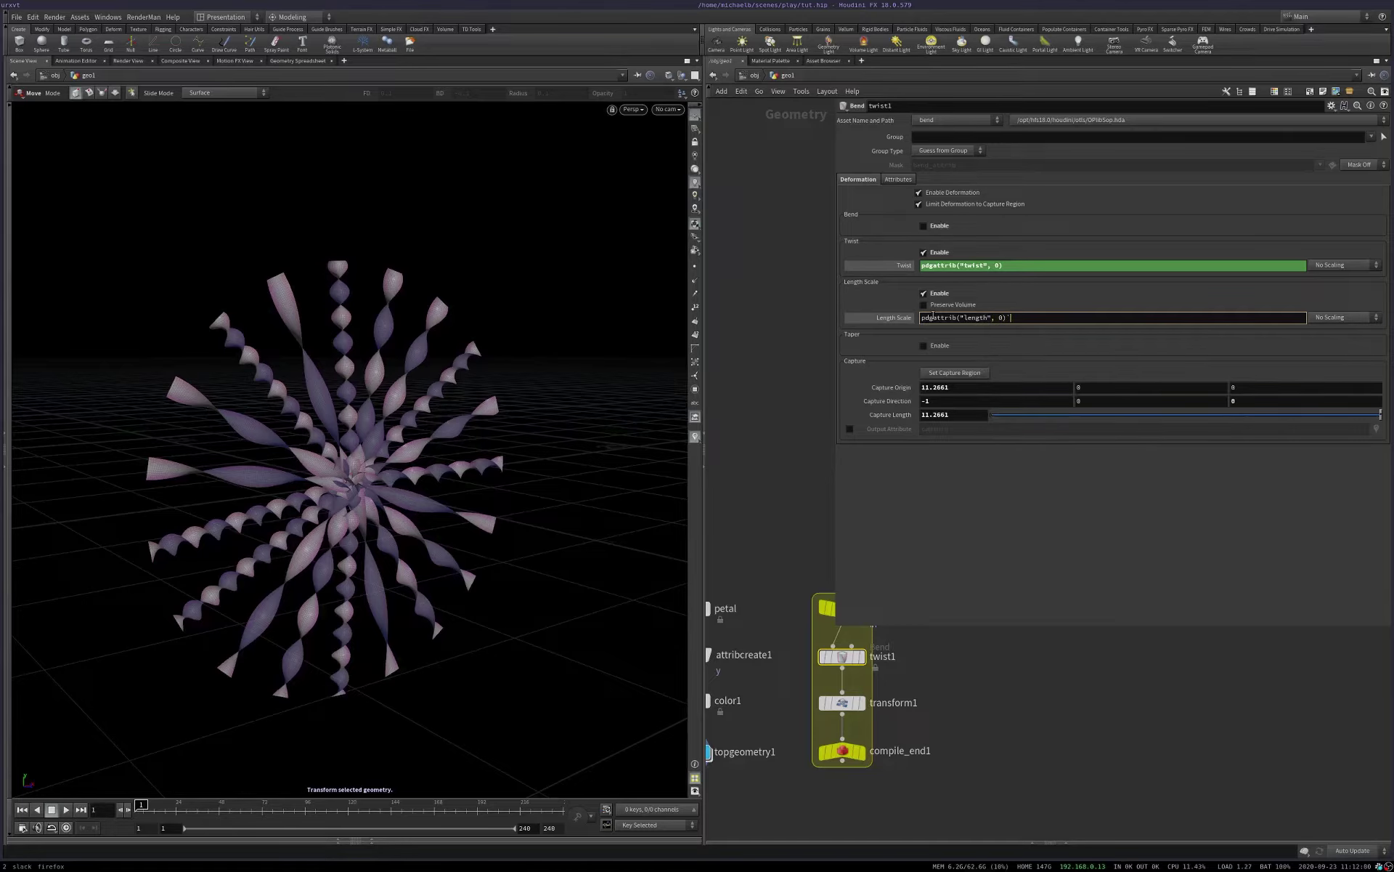
key(Return)
Step: Select topgeometry1 and tumble and zoom so the flower fills the view
middle_drag(1027, 719, 1192, 673)
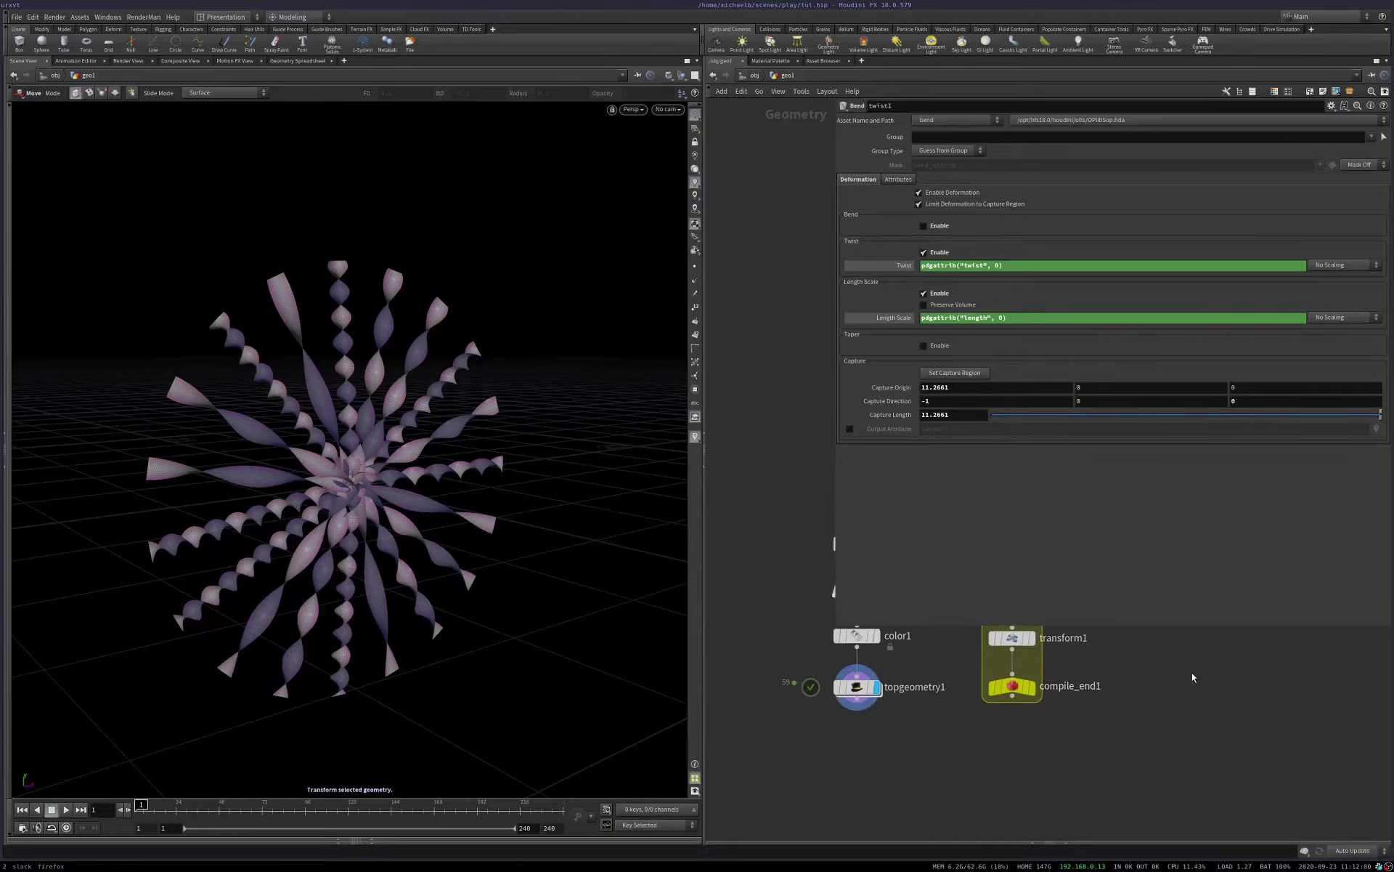
click(856, 690)
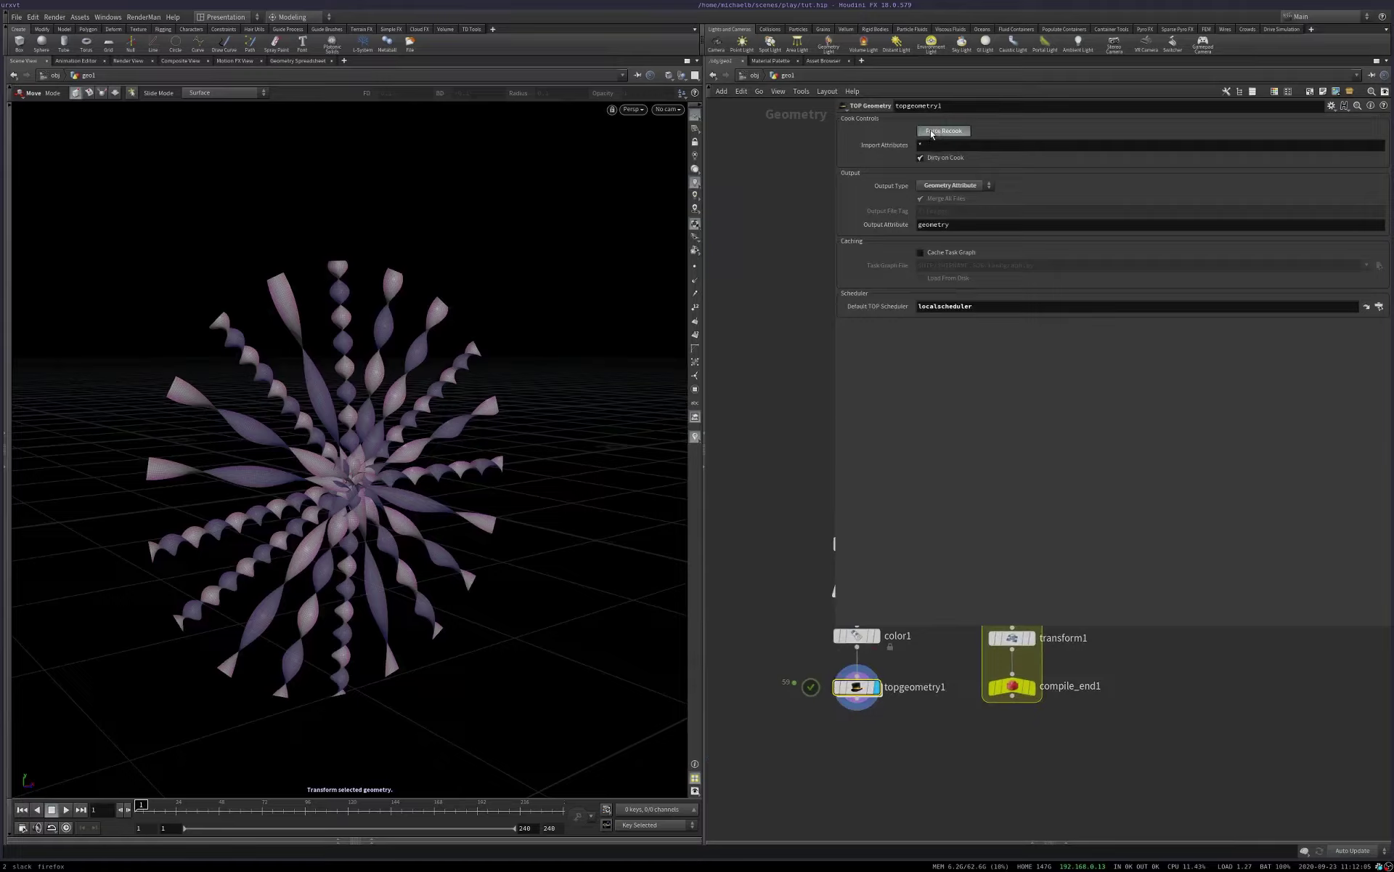
key(Escape)
drag(341, 363, 321, 414)
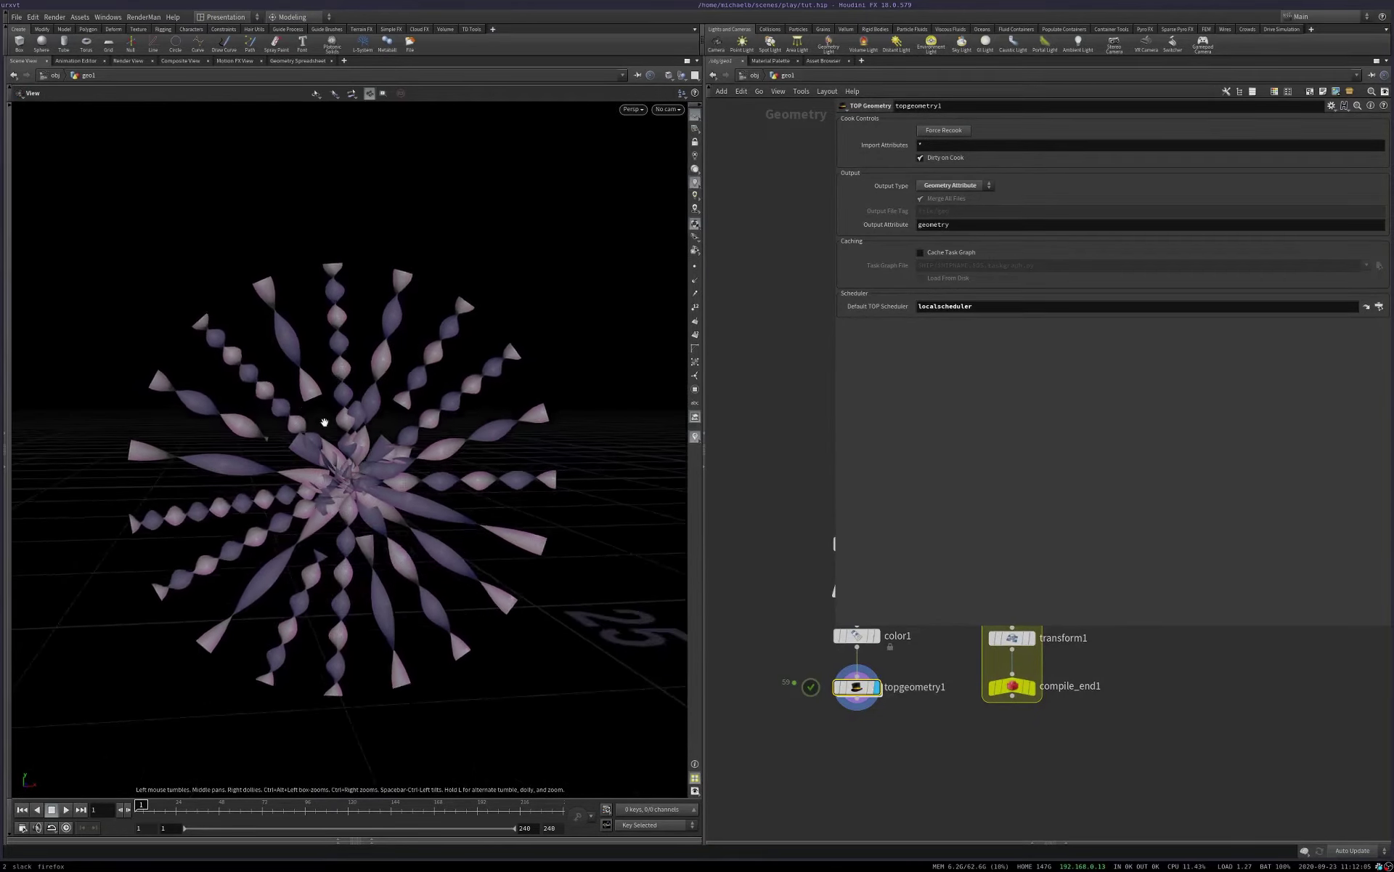
right_drag(320, 414, 337, 551)
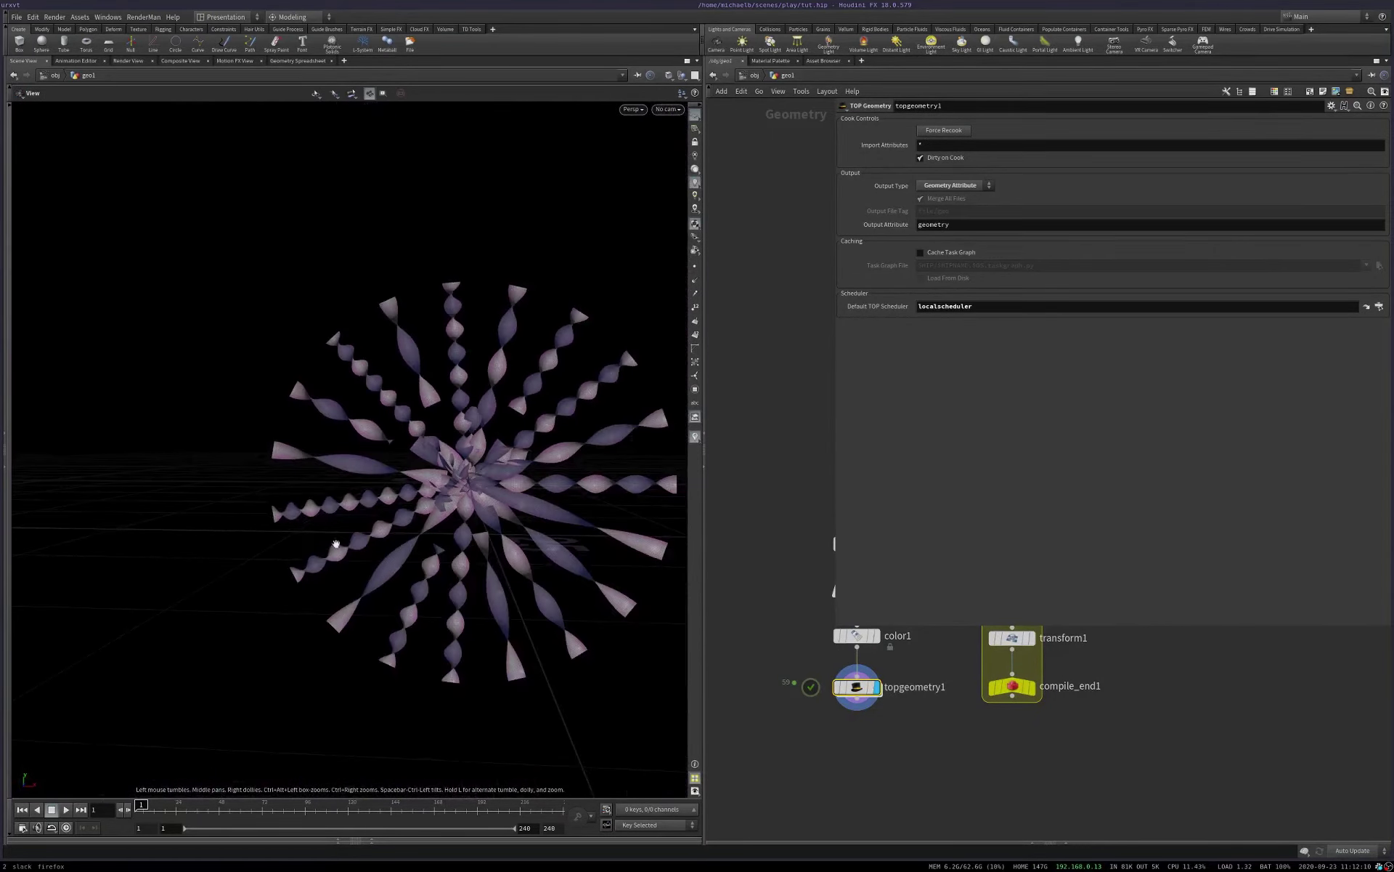
scroll(518, 481, up, 3)
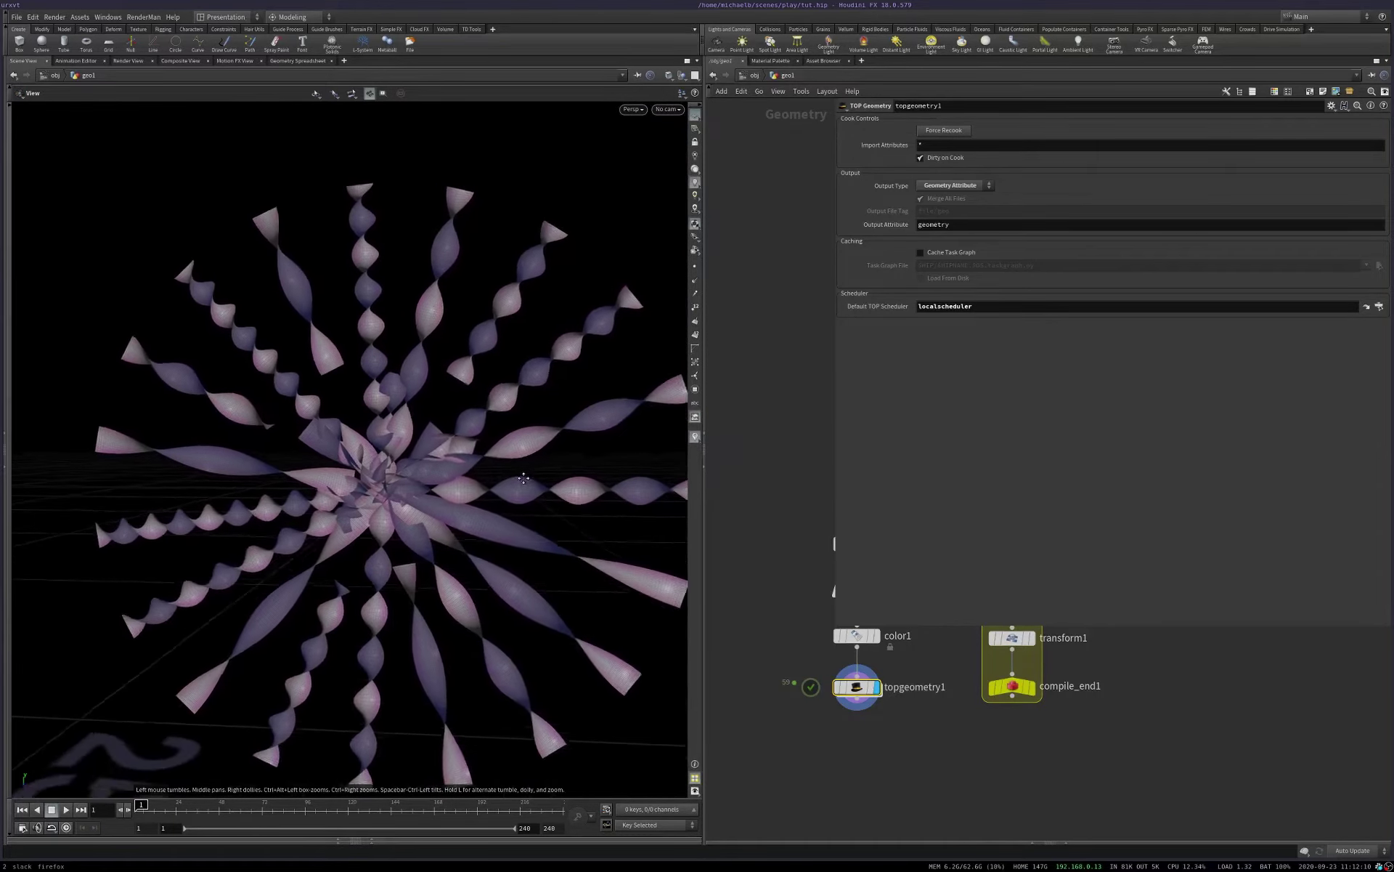
Step: Set wedge1's length range to 0.9–1.1 and shrink the floating parameter window
key(i)
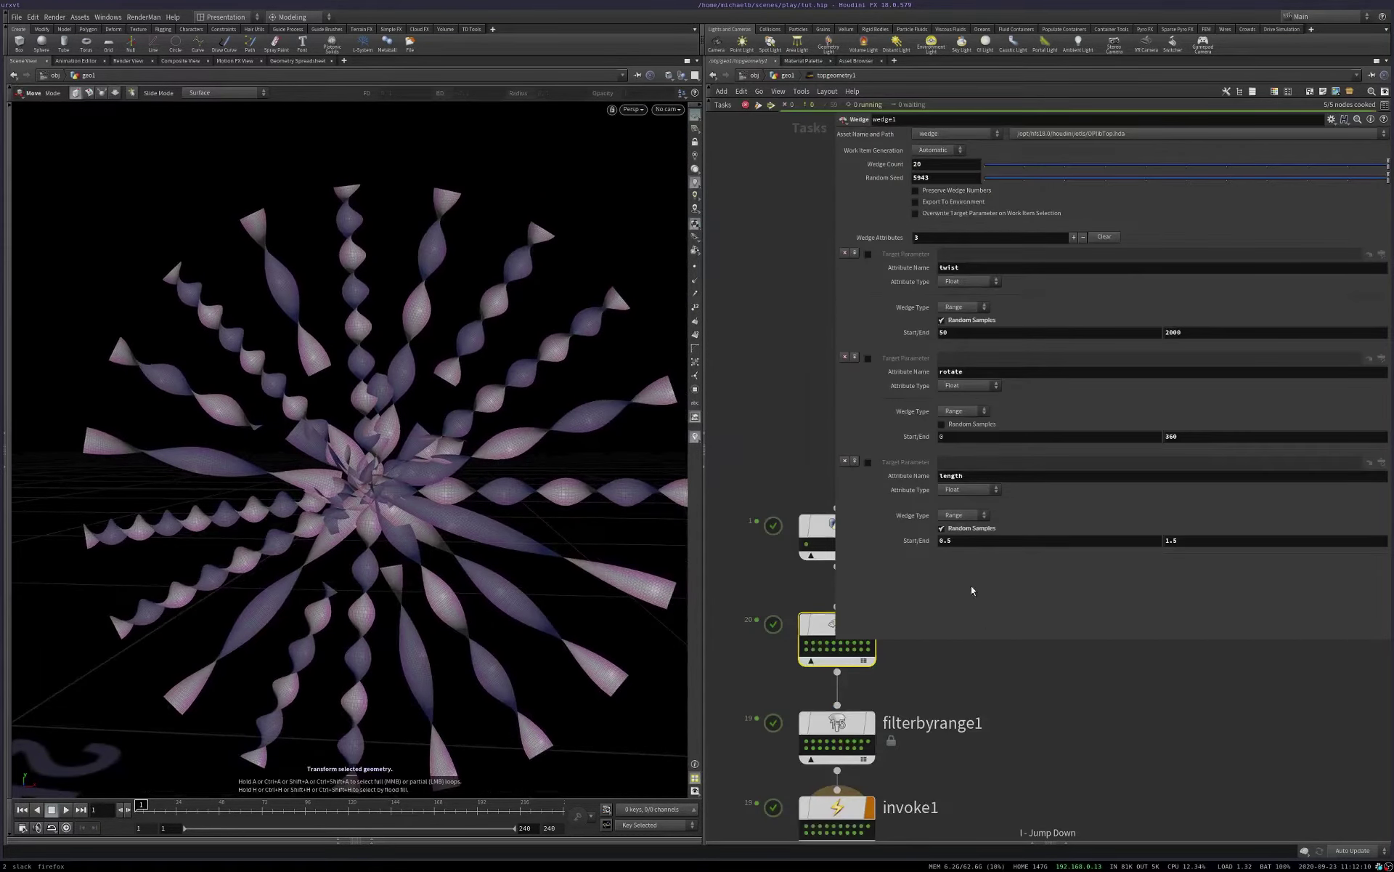
click(978, 540)
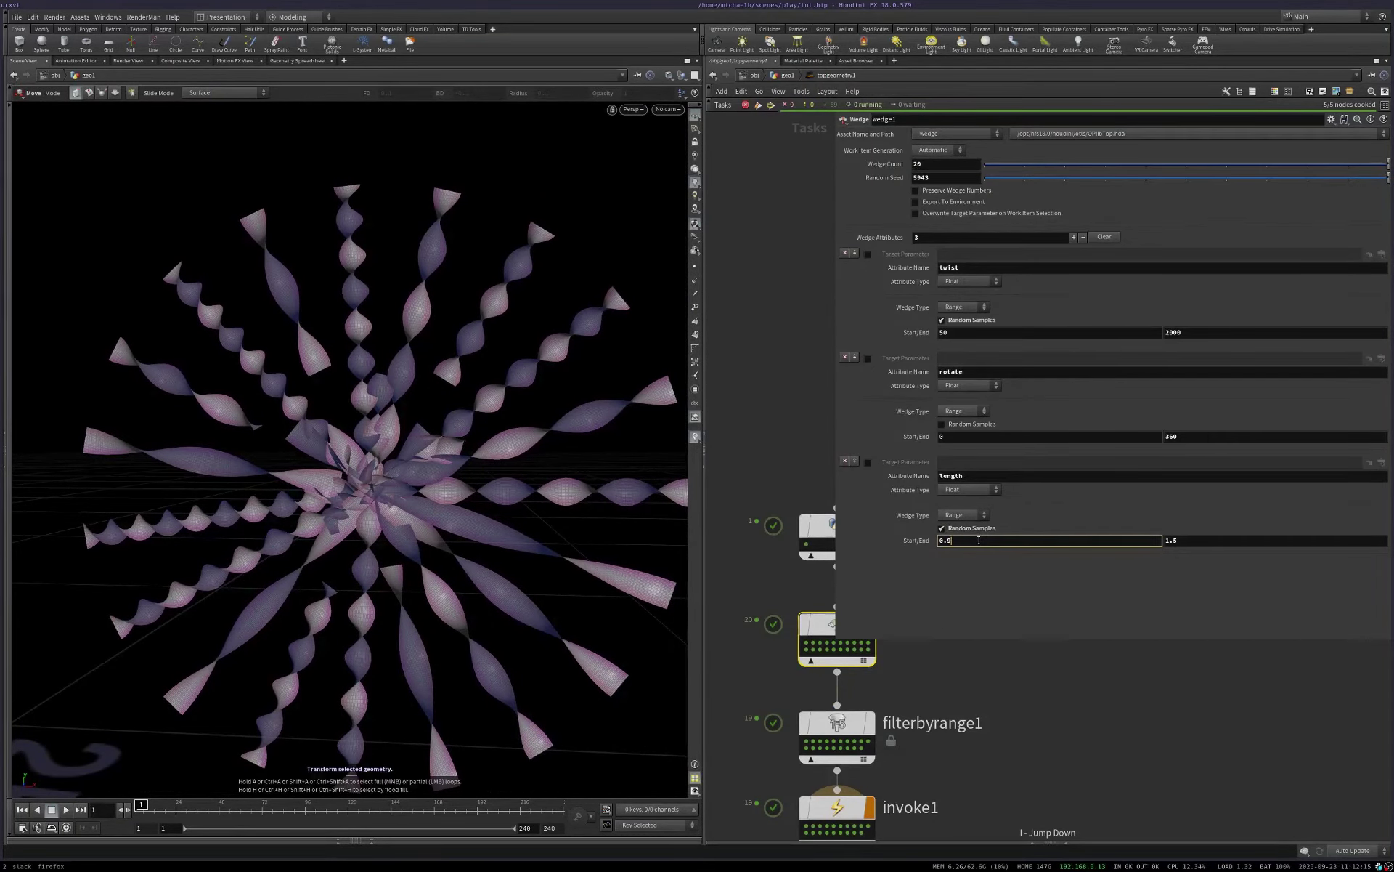
key(Return)
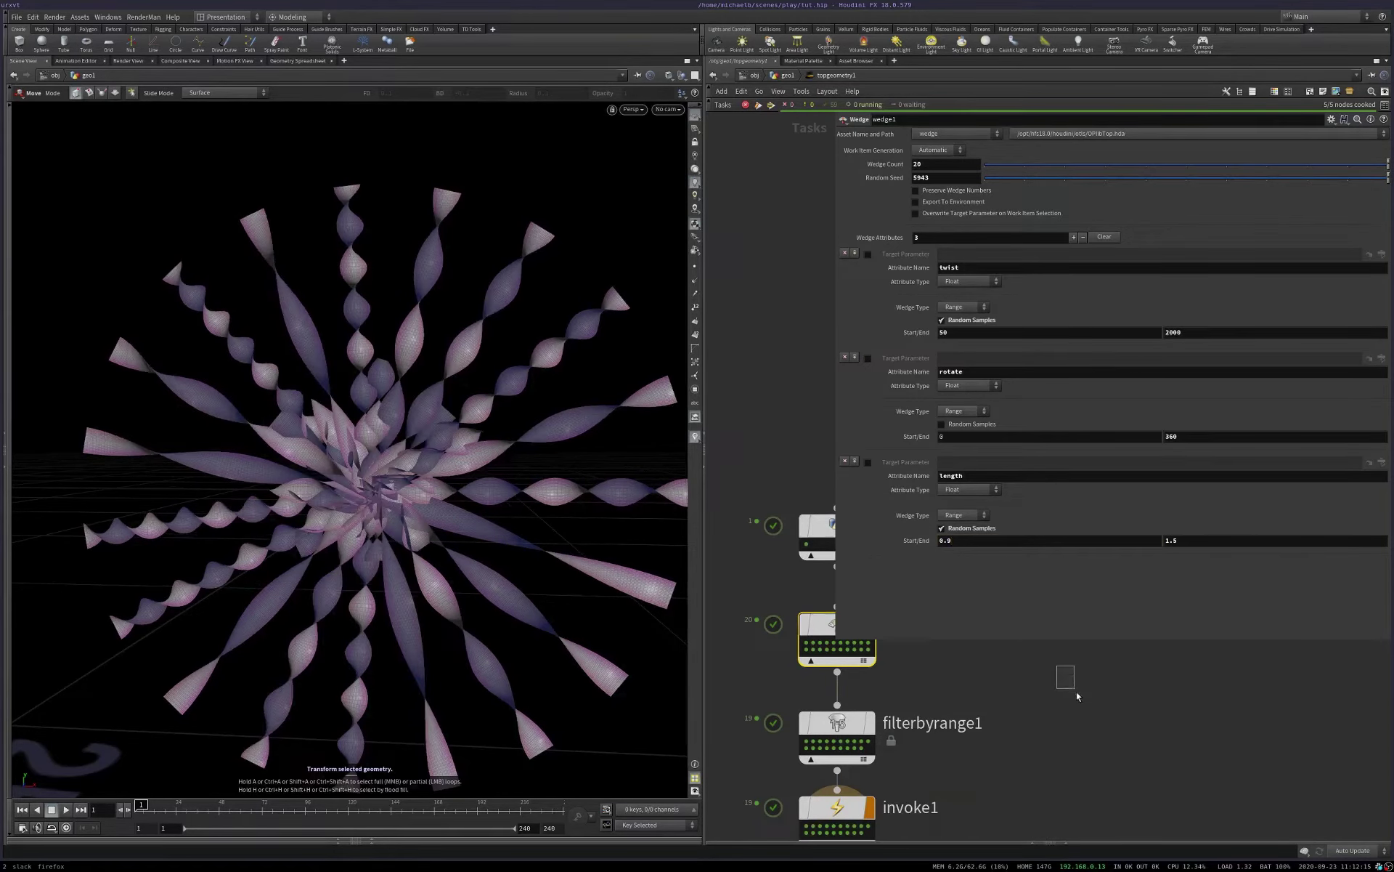
click(1184, 540)
key(BackSpace)
text(1)
key(Return)
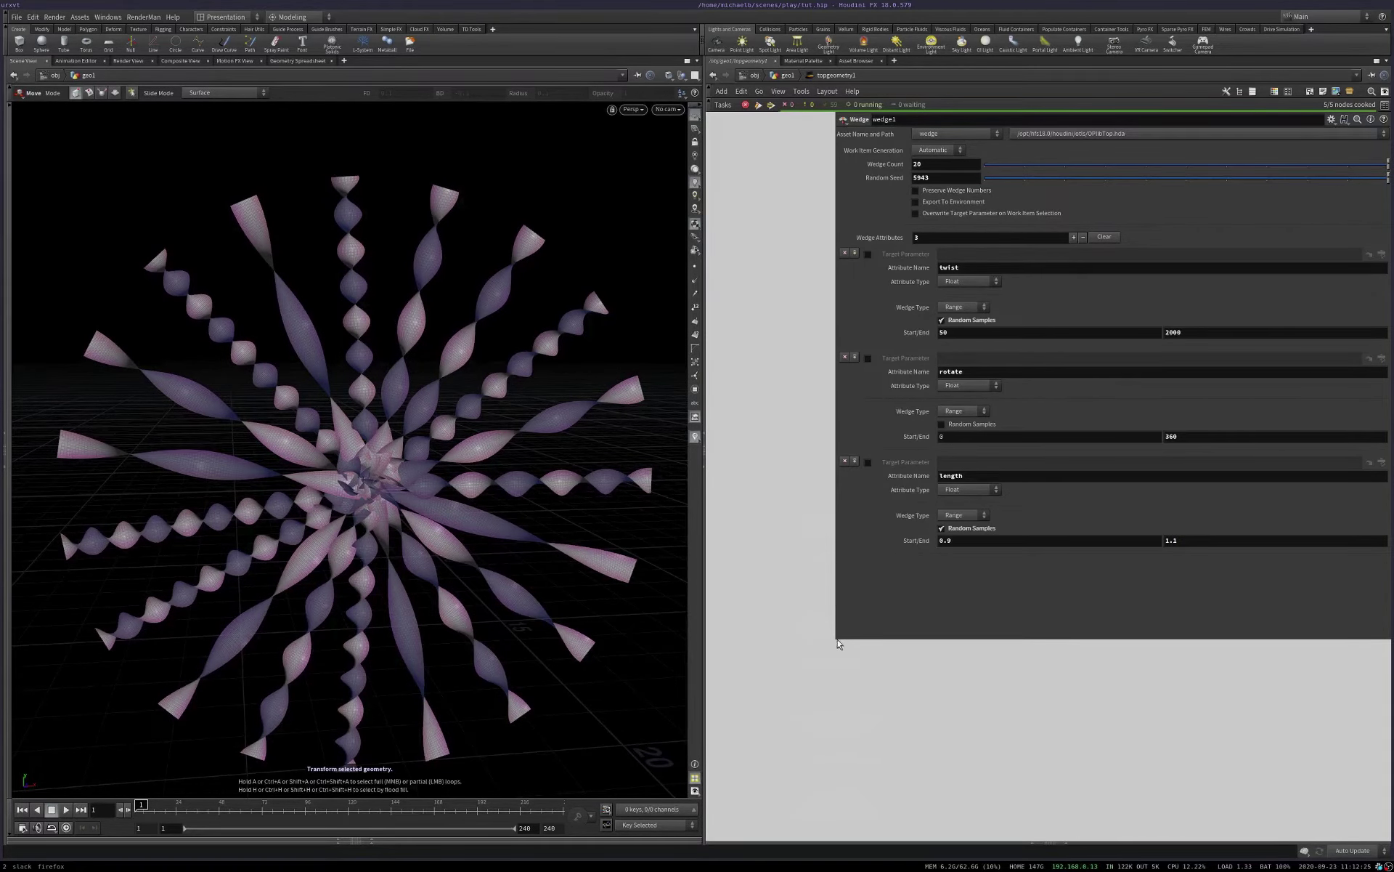
drag(842, 641, 1006, 379)
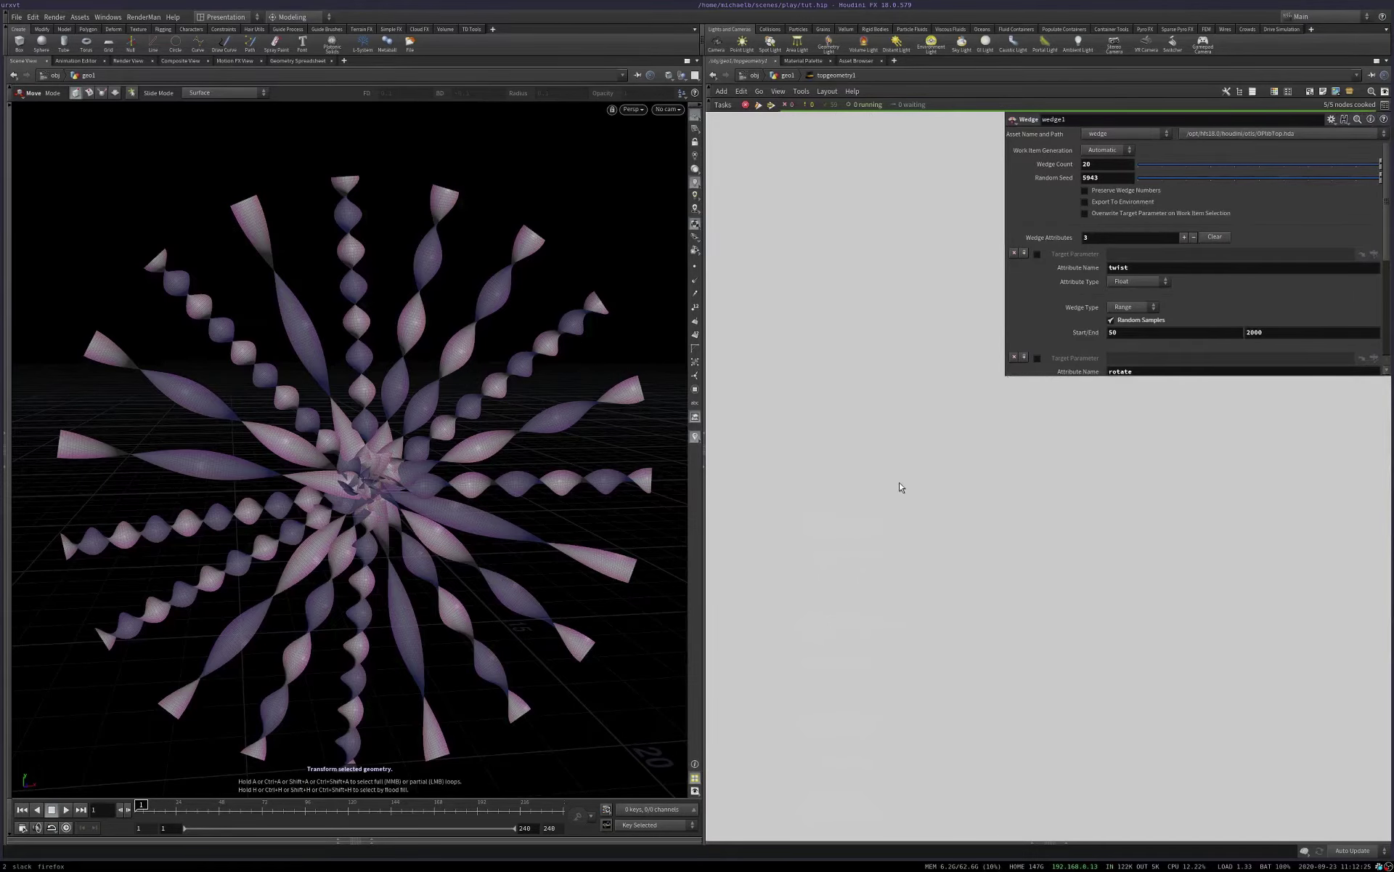
Step: Enlarge twist1's parameter window and duplicate twist1 as twist2 beside topgeometry1
key(u)
click(1014, 591)
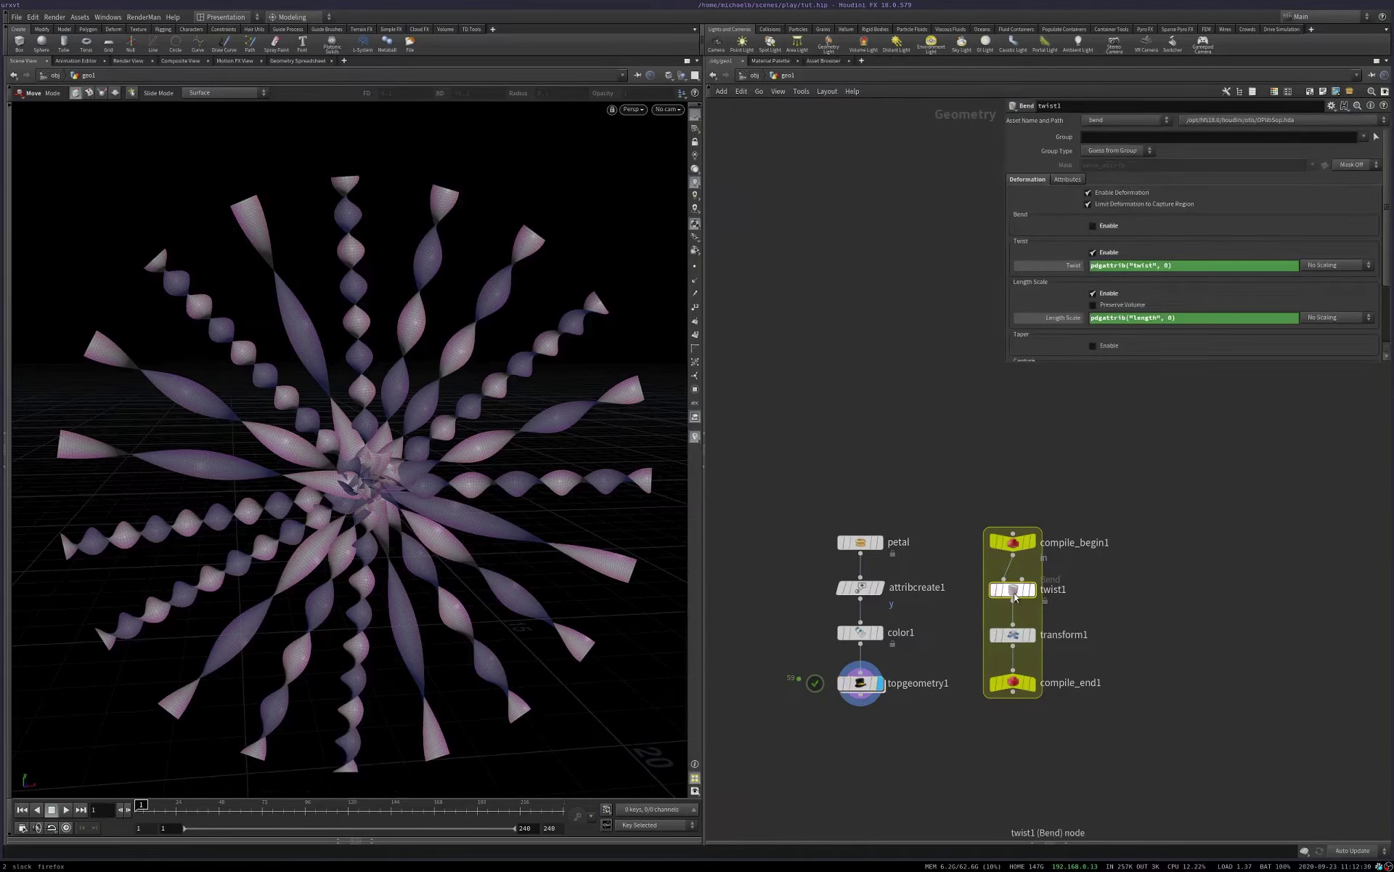
drag(1007, 367, 931, 444)
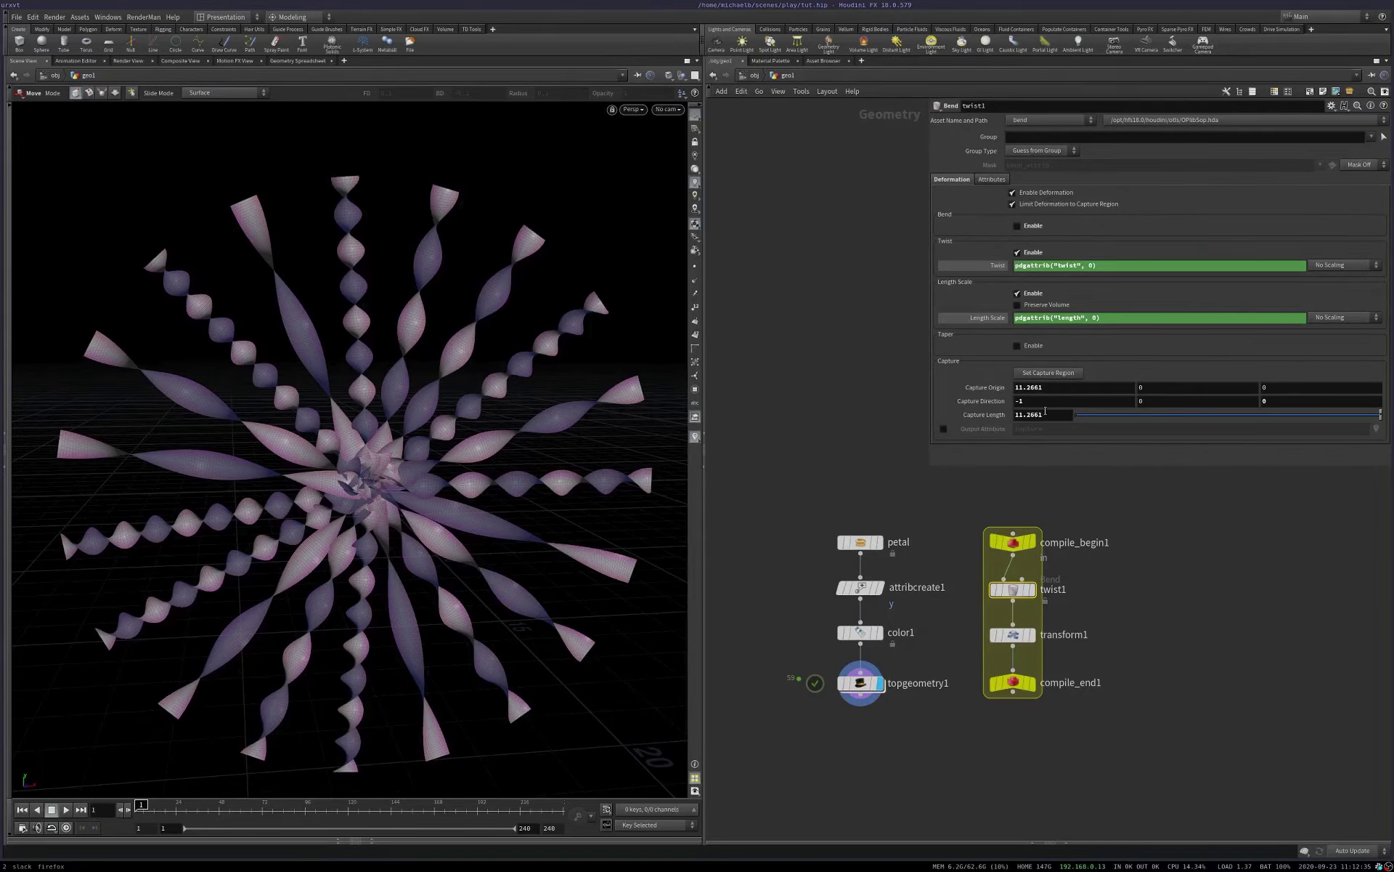
click(1060, 374)
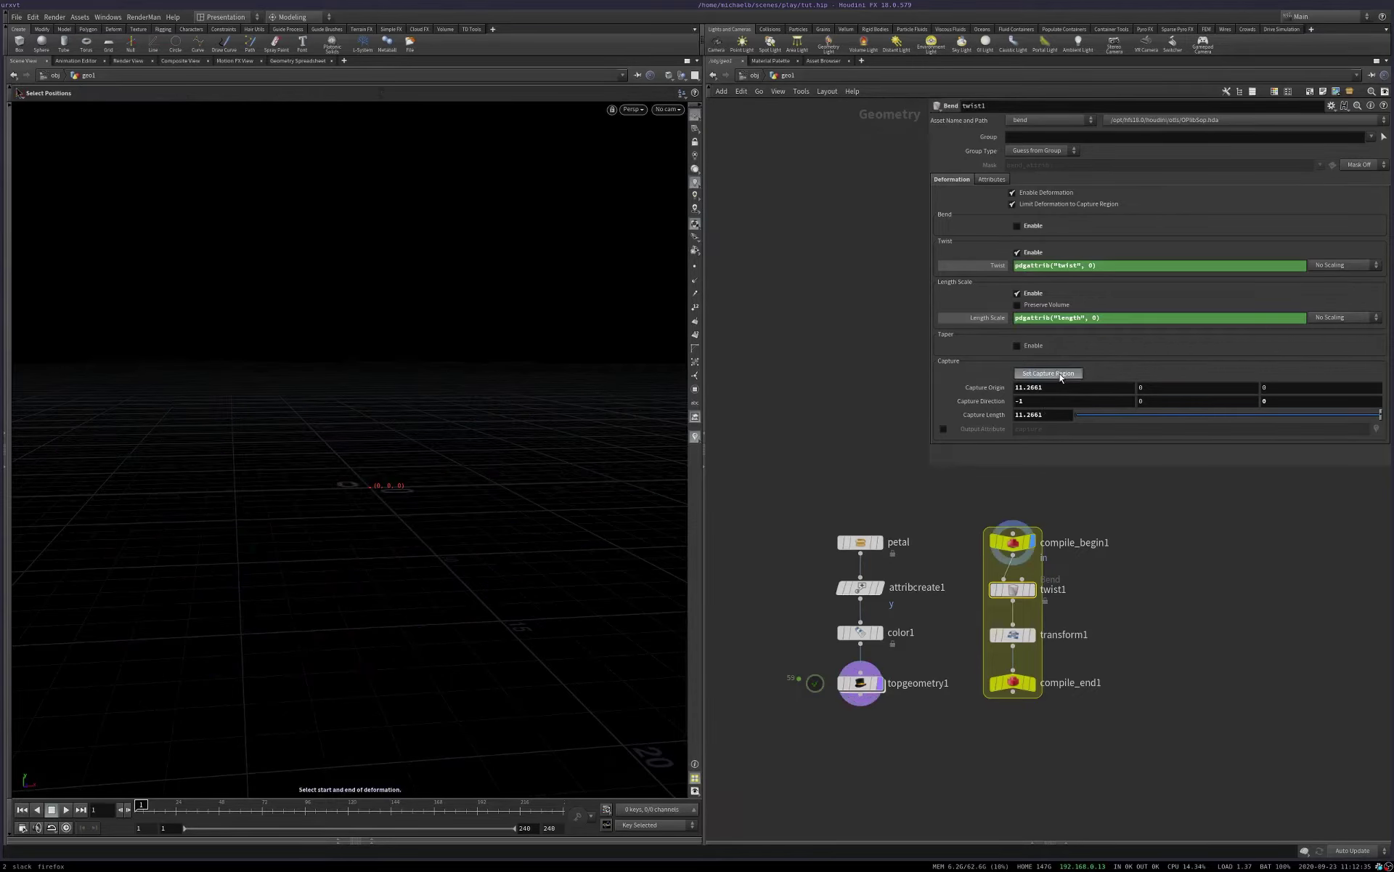
alt+drag(1013, 589, 860, 642)
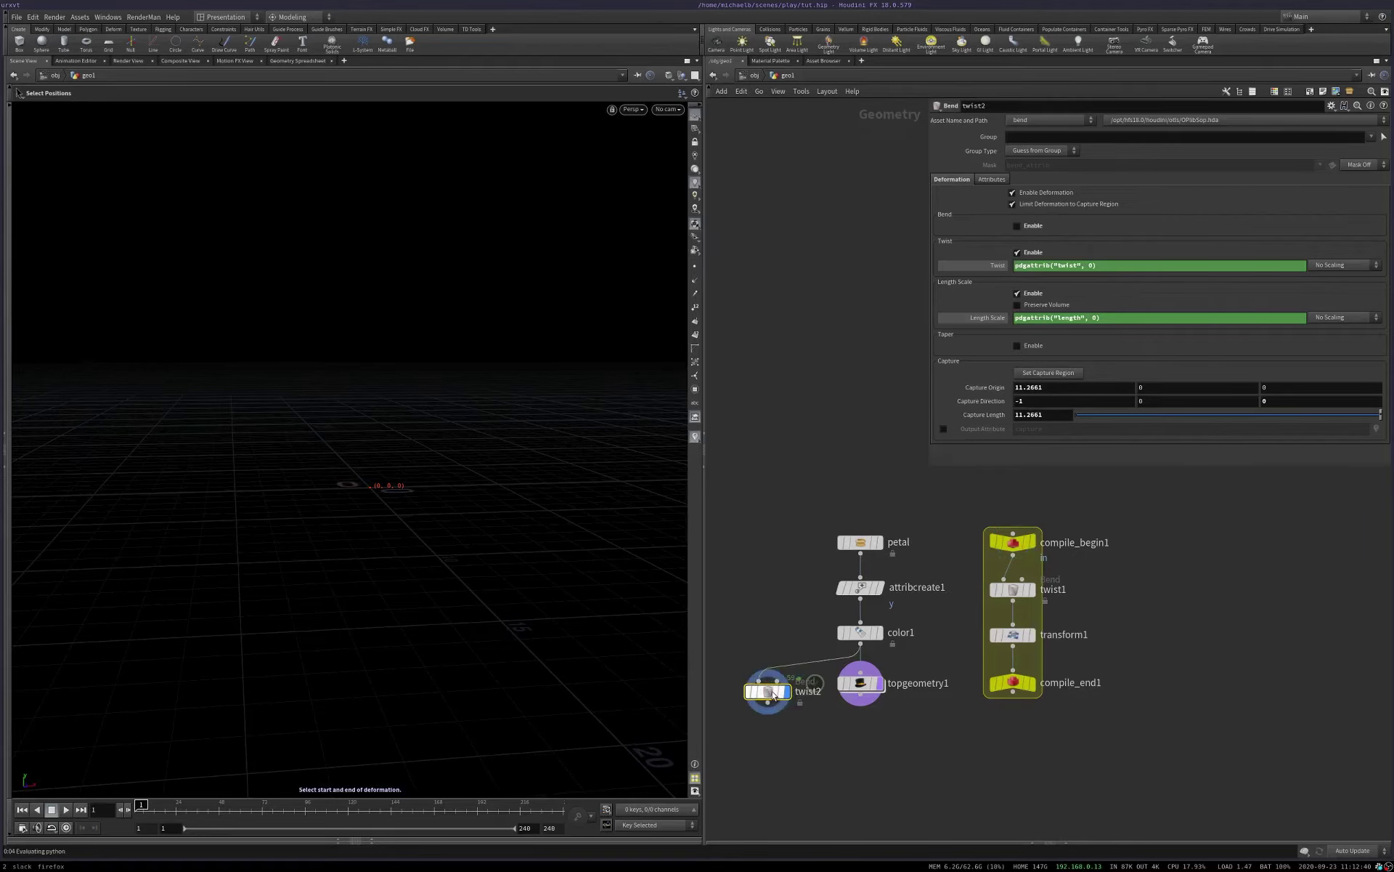
key(Escape)
key(h)
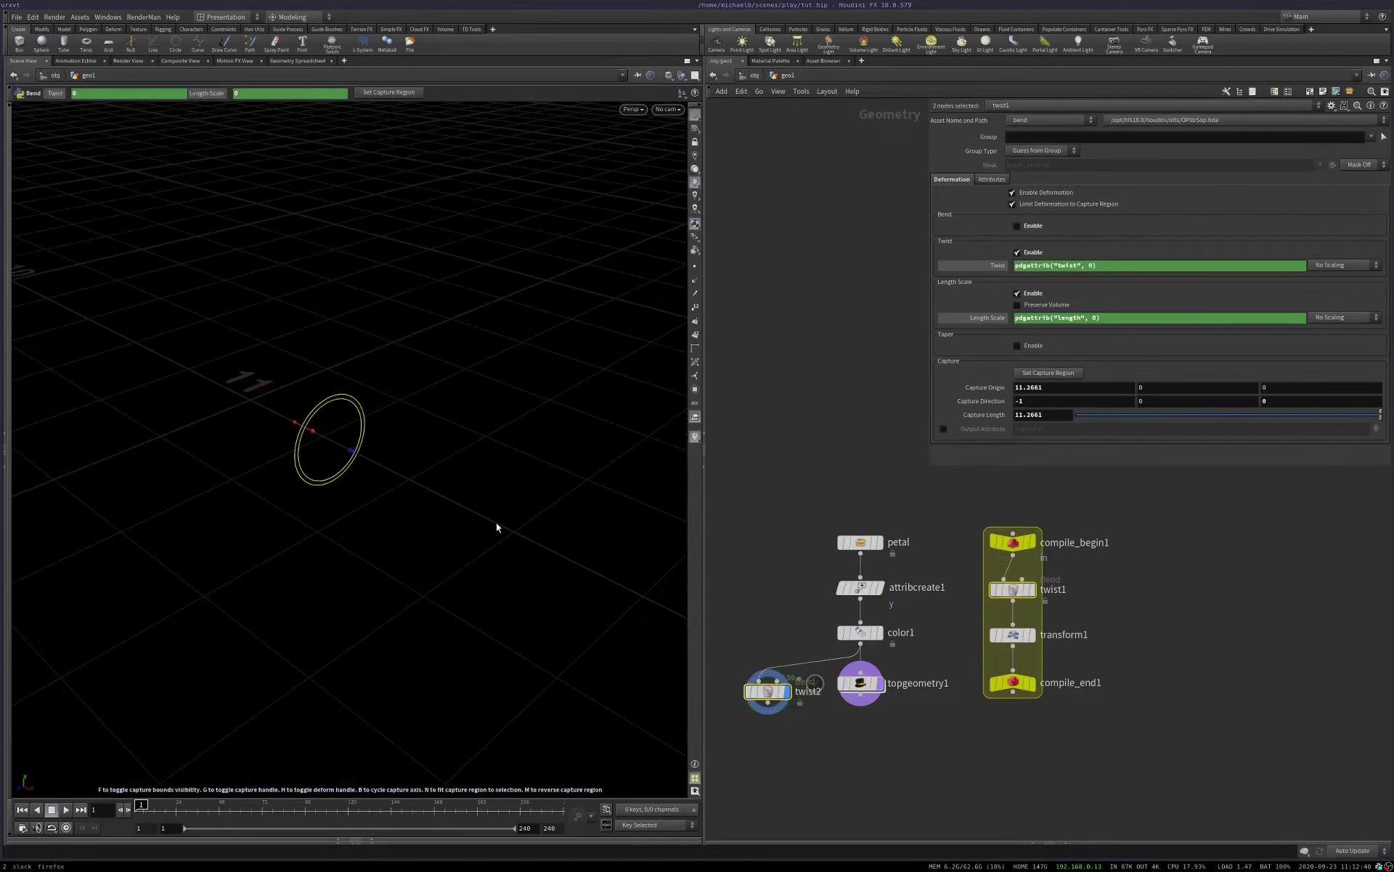
alt+drag(678, 591, 644, 504)
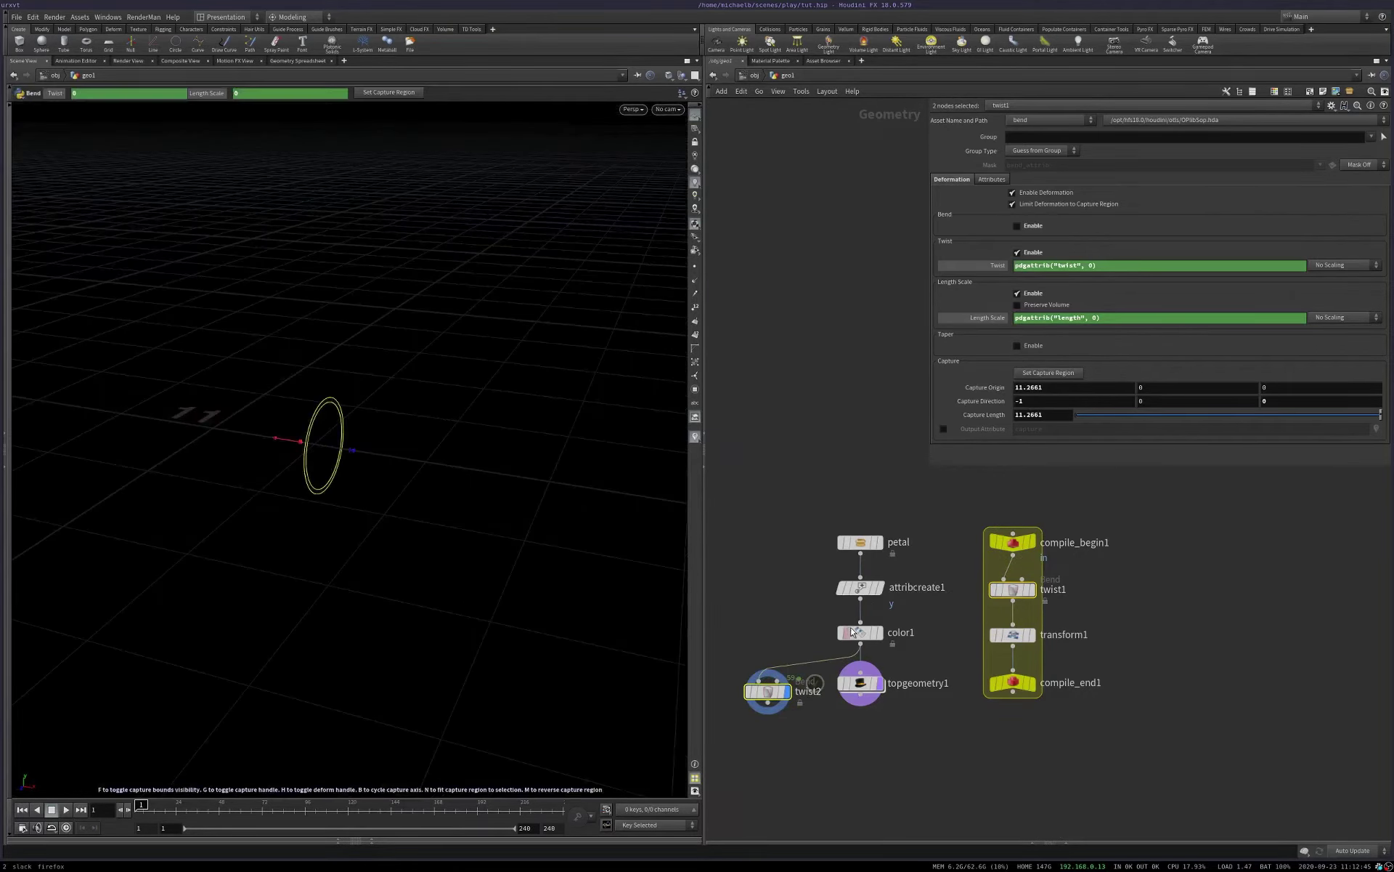
Step: Display color1's pink plane edge-on and select twist2 for editing
click(880, 637)
key(Escape)
key(g)
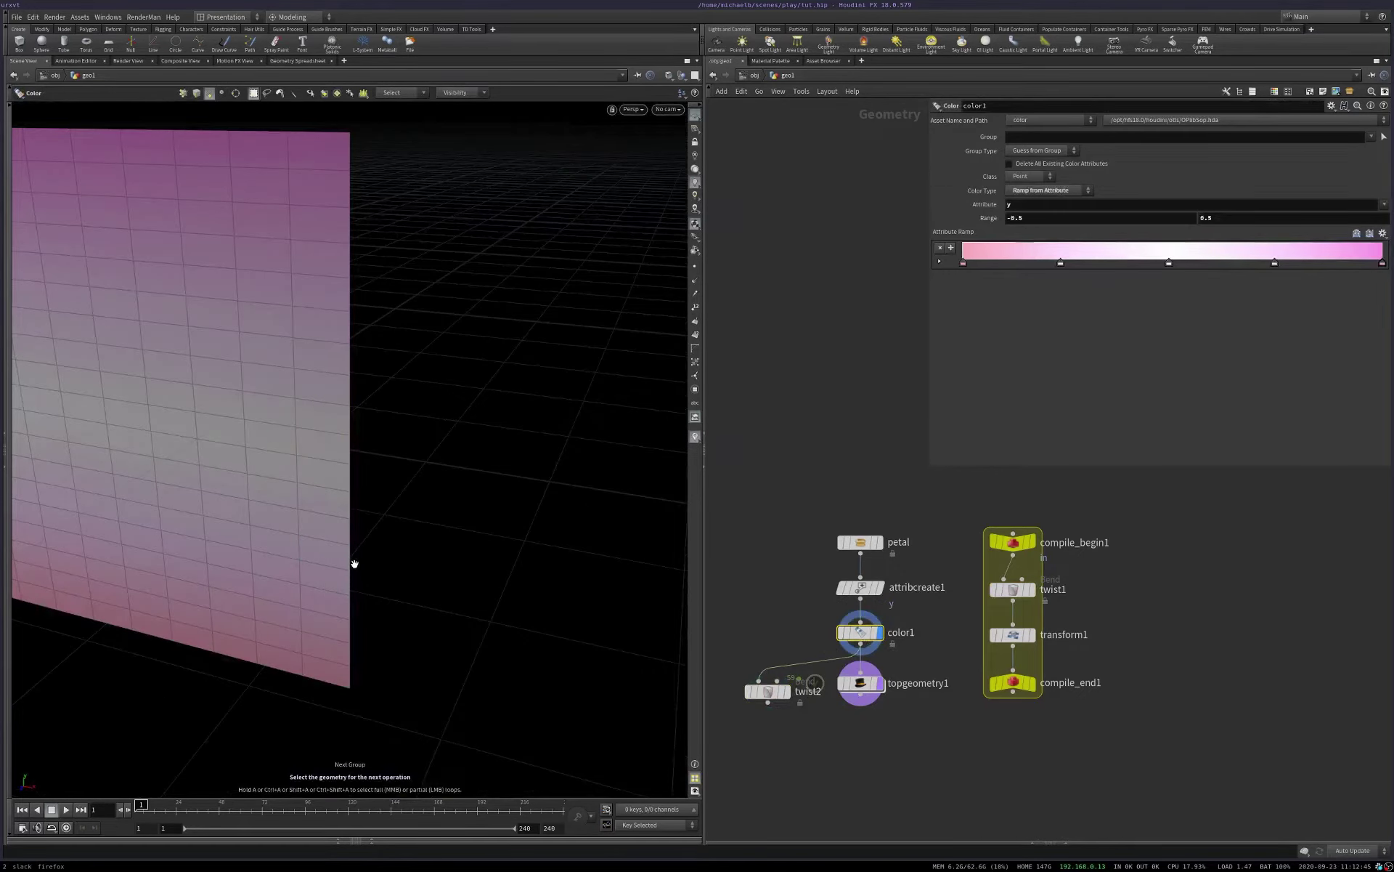
drag(355, 564, 318, 529)
key(Return)
mouse_move(771, 693)
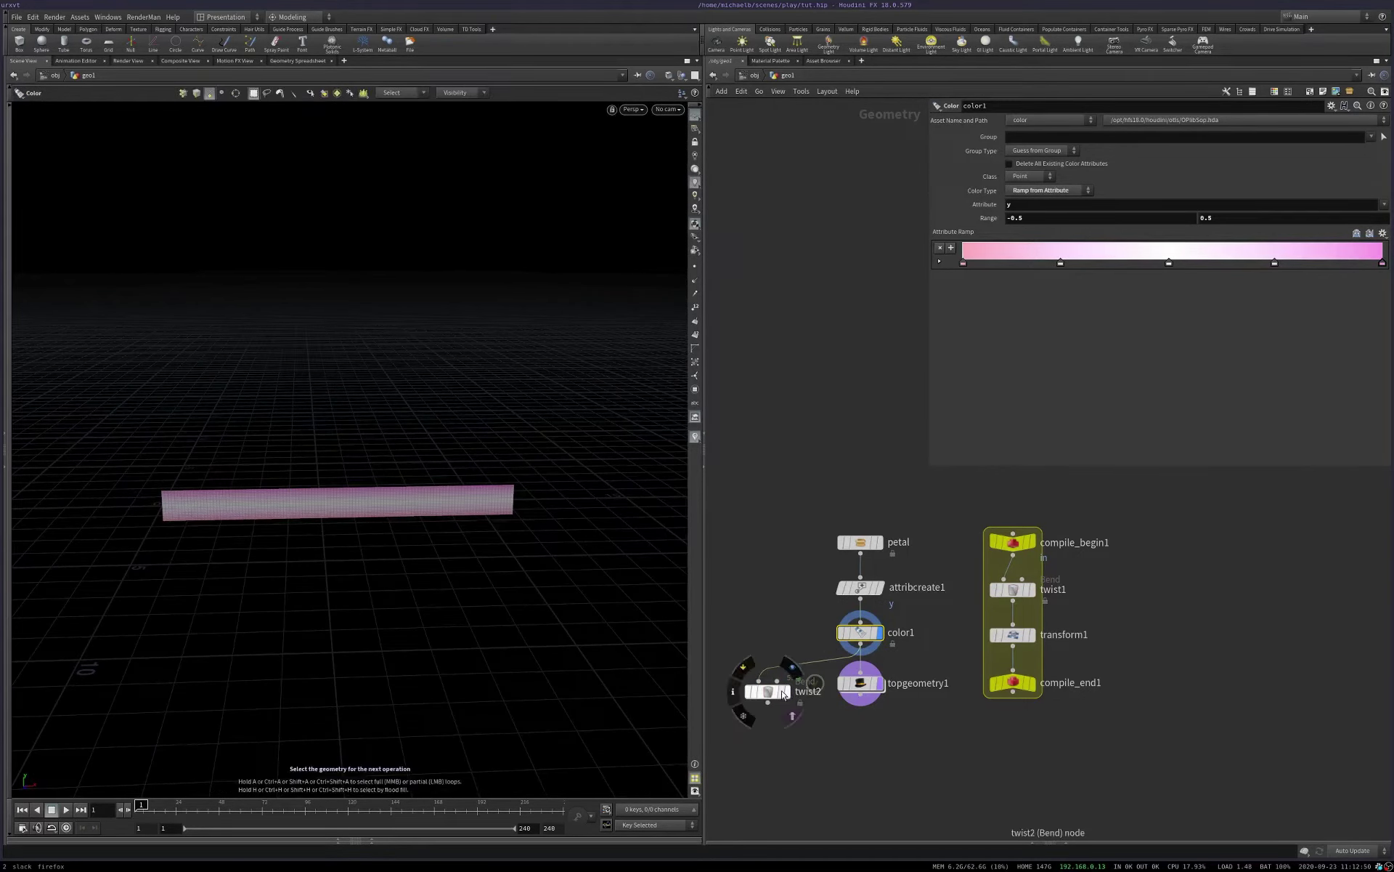
drag(771, 694, 756, 685)
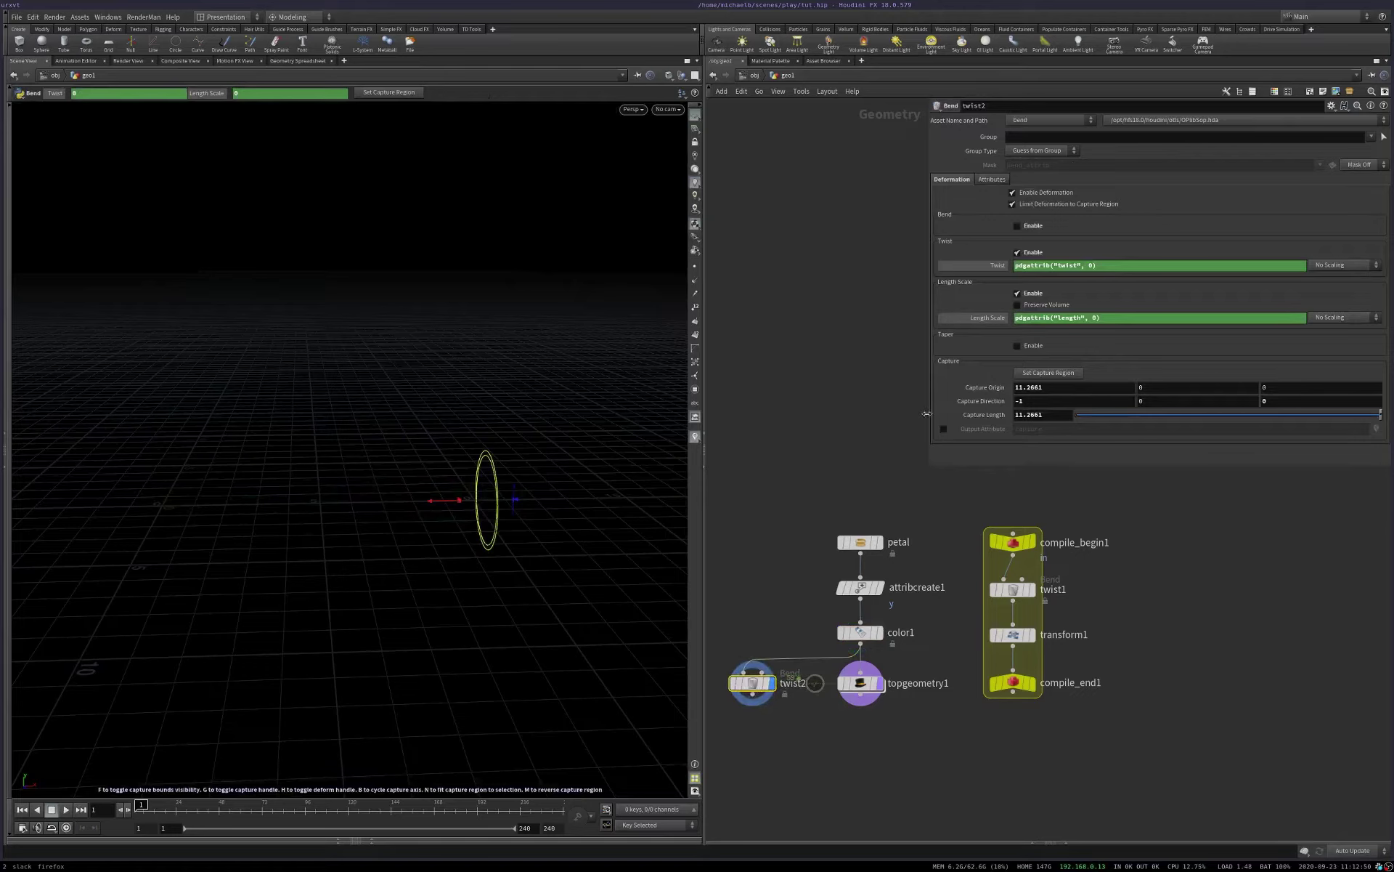
Step: Set twist2's capture origin X to 0, direction X to 1 and capture length 10
double_click(1057, 389)
text(0)
key(Return)
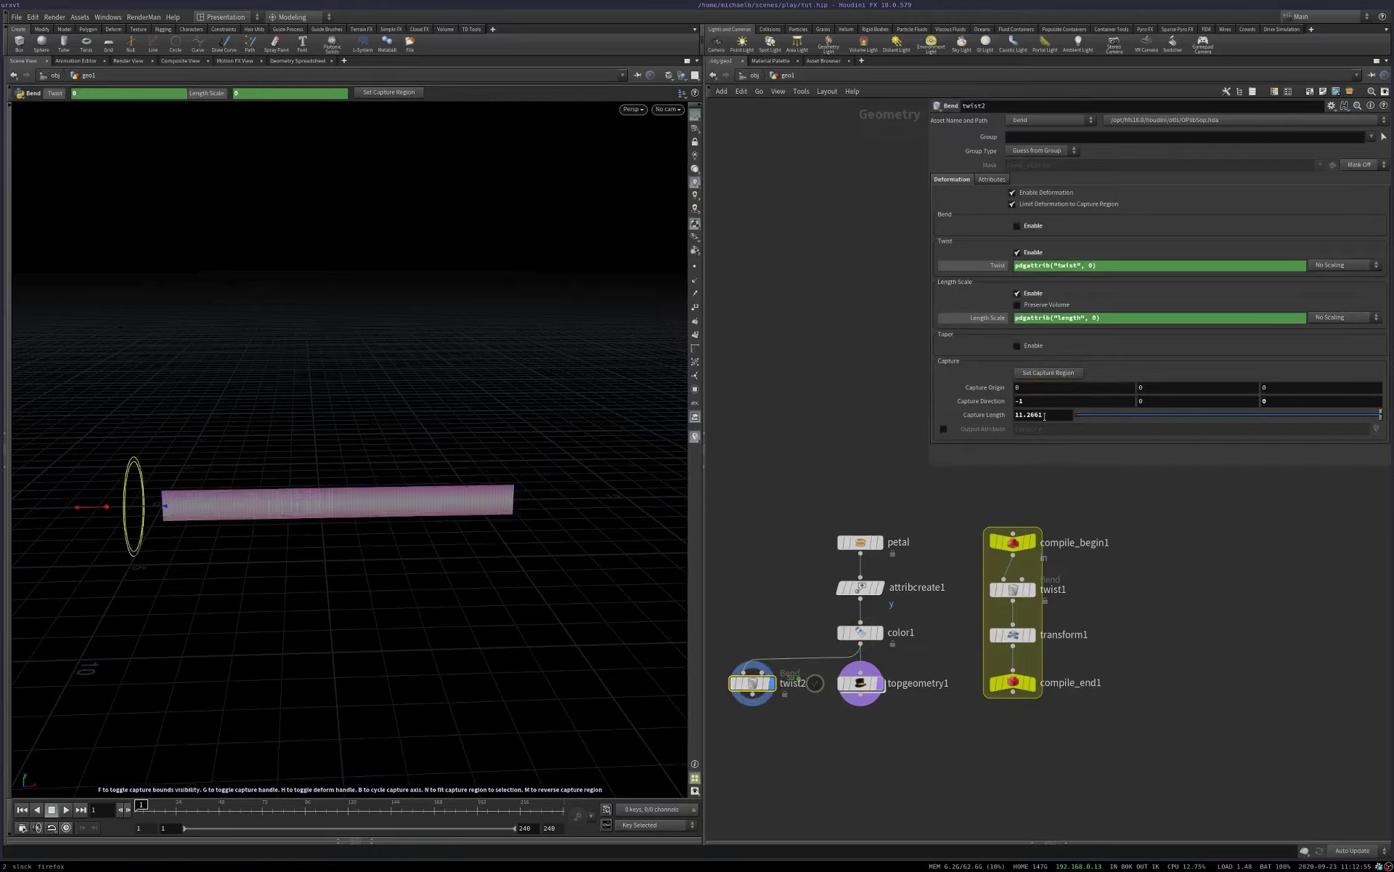
double_click(1019, 401)
text(1)
key(Return)
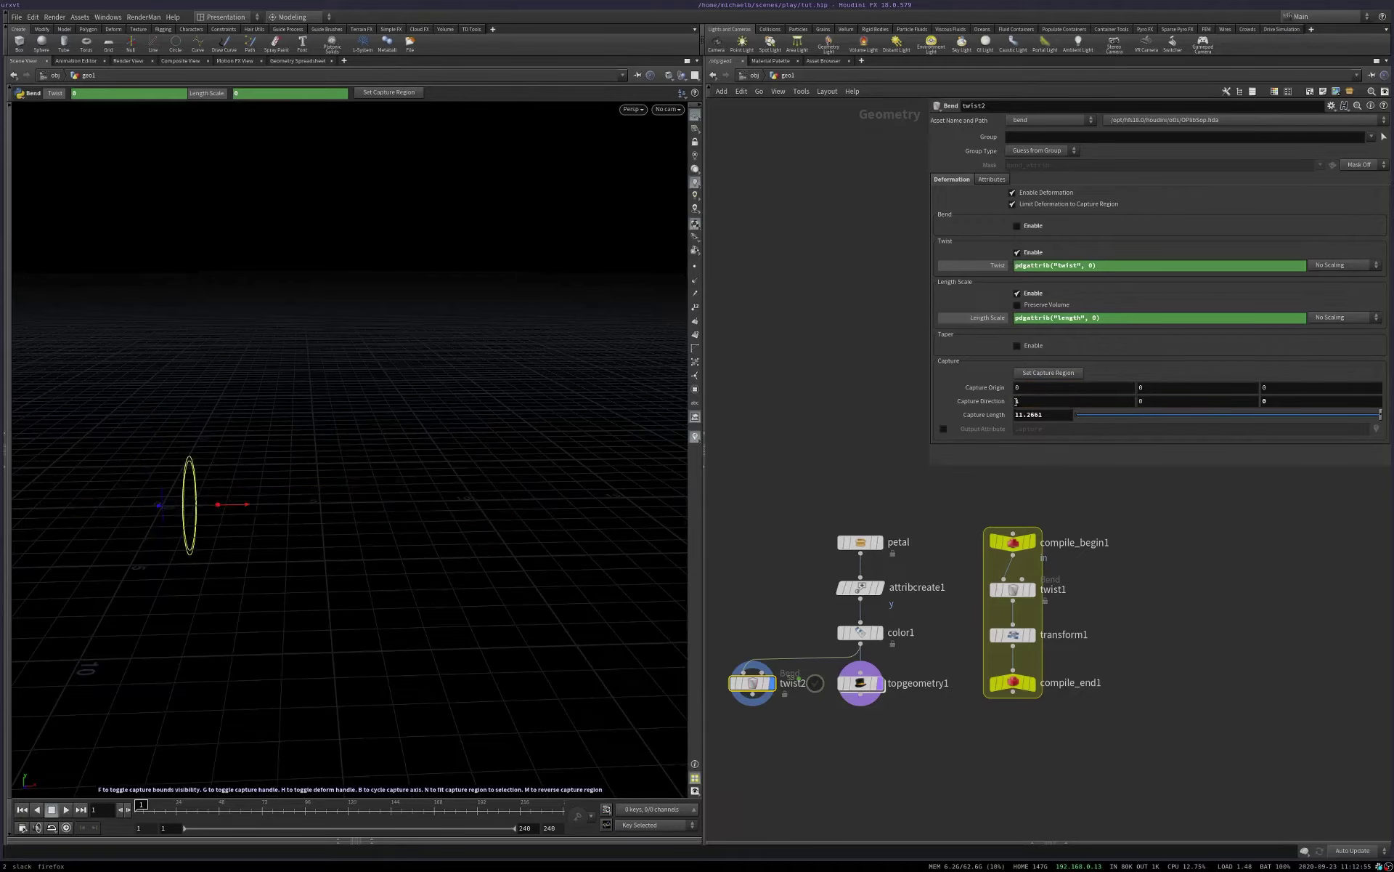
key(BackSpace)
key(BackSpace)
key(BackSpace)
key(BackSpace)
key(BackSpace)
key(BackSpace)
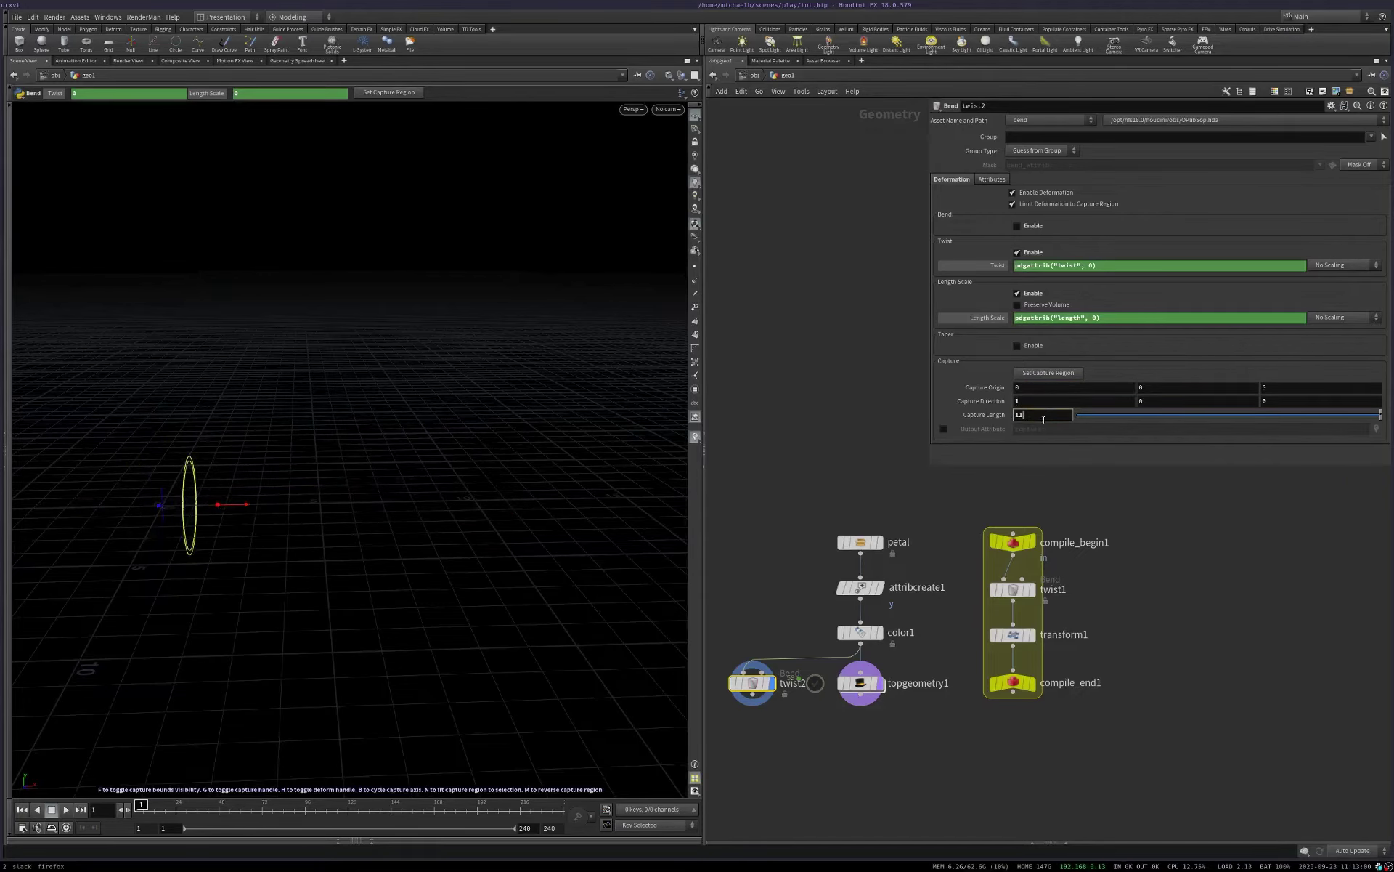
key(Return)
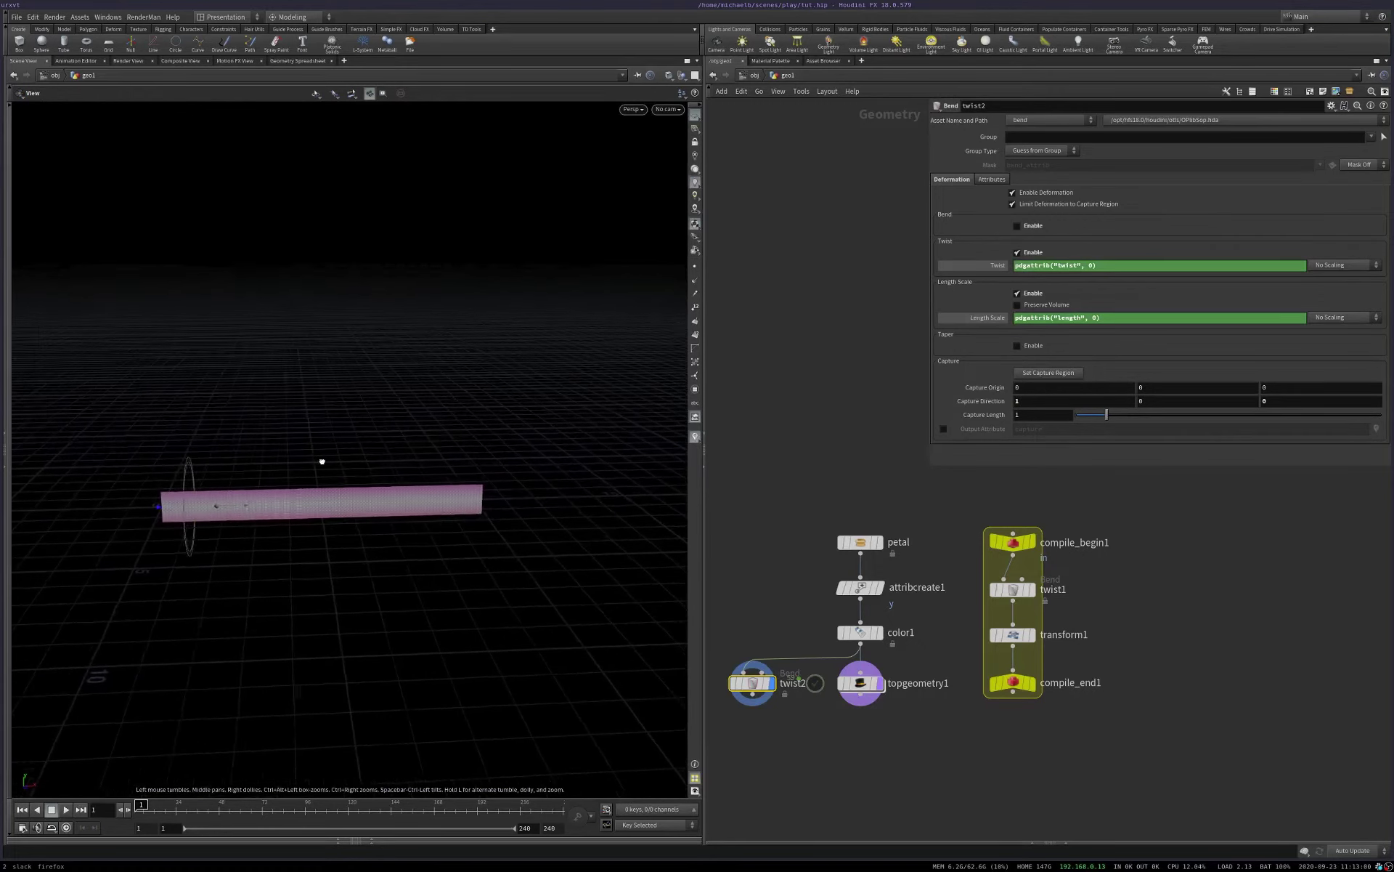
click(1043, 417)
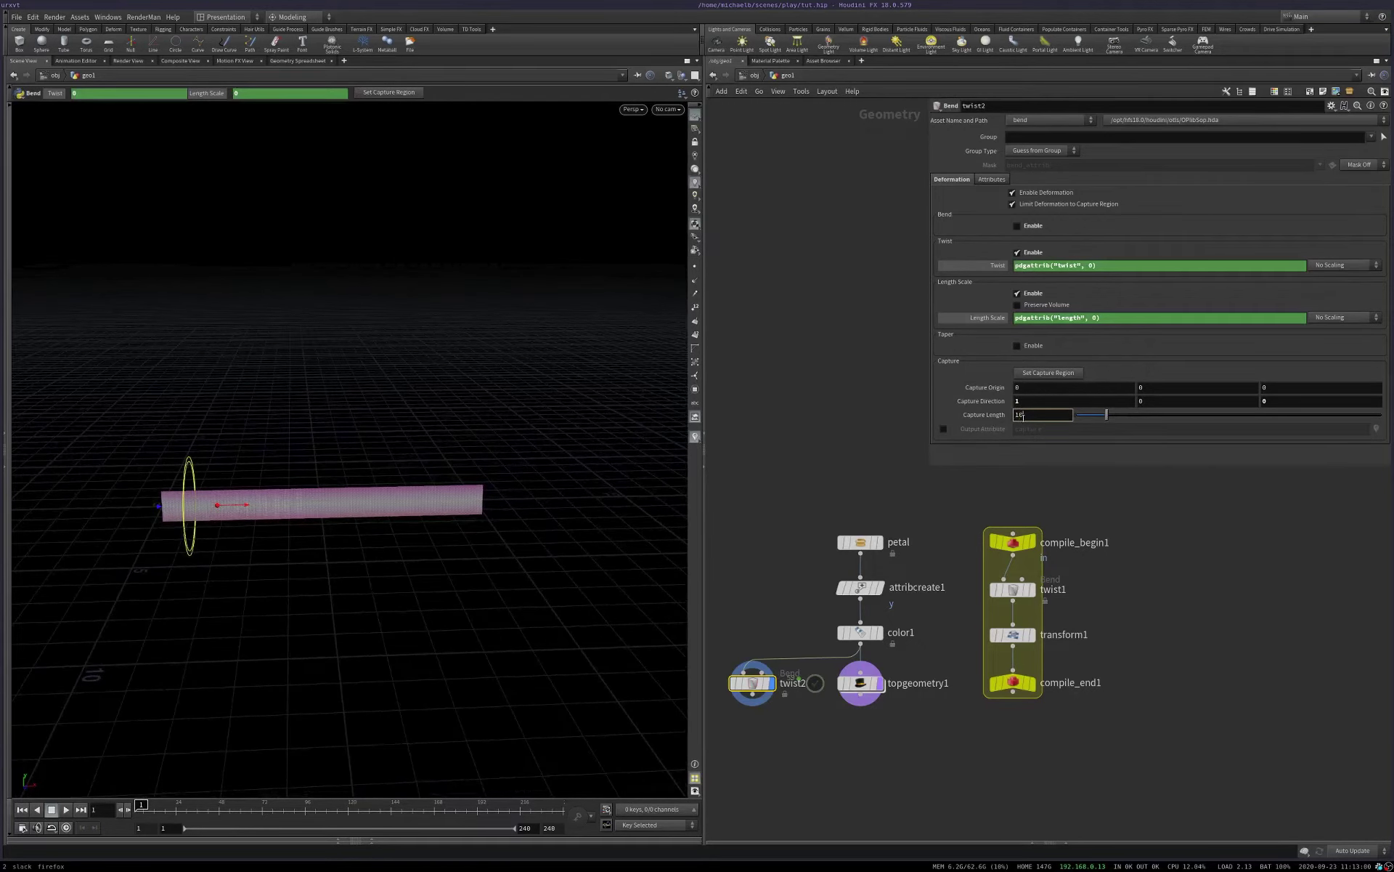
text(0)
key(Return)
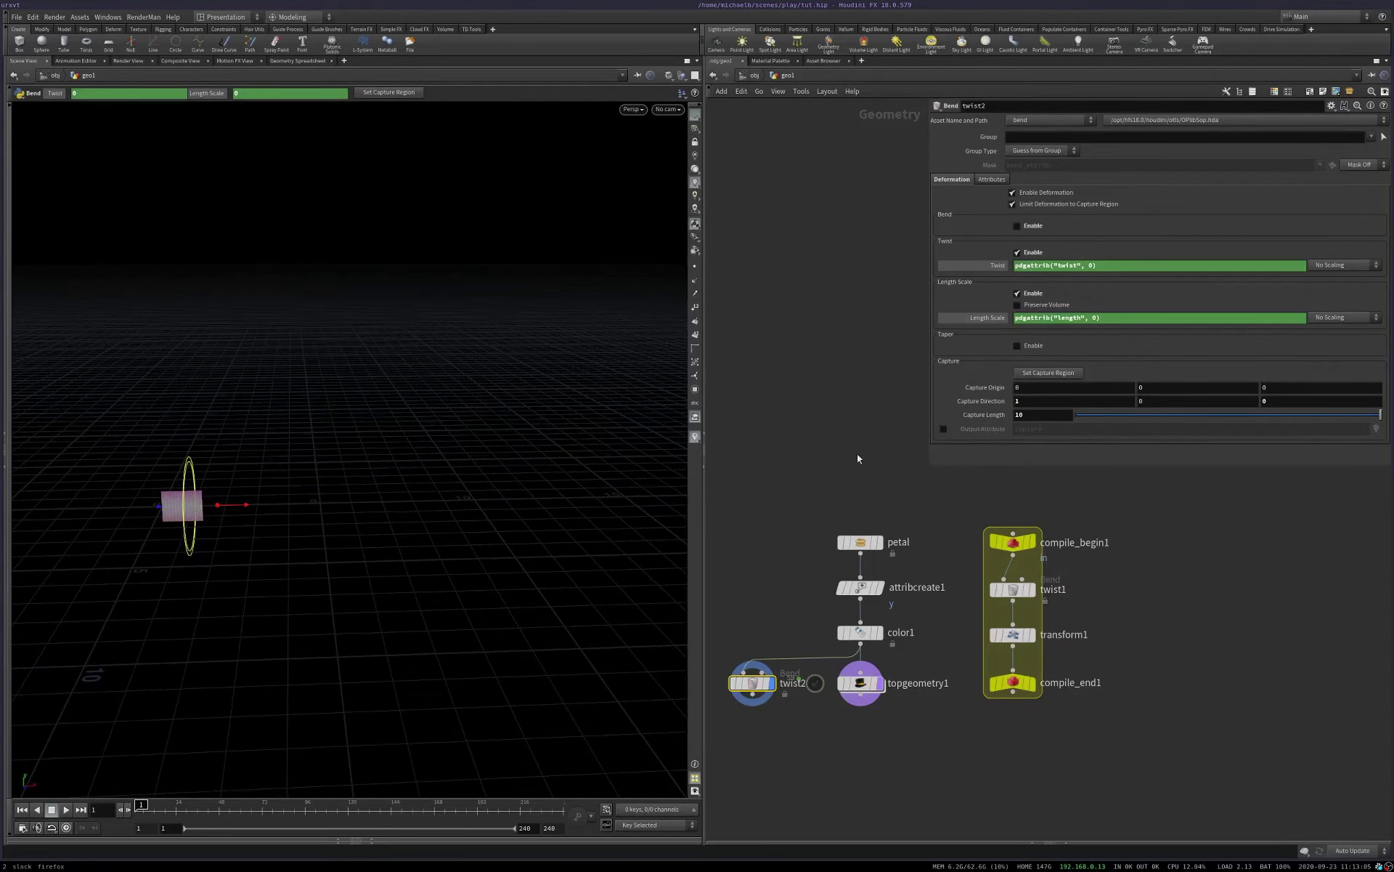
key(Escape)
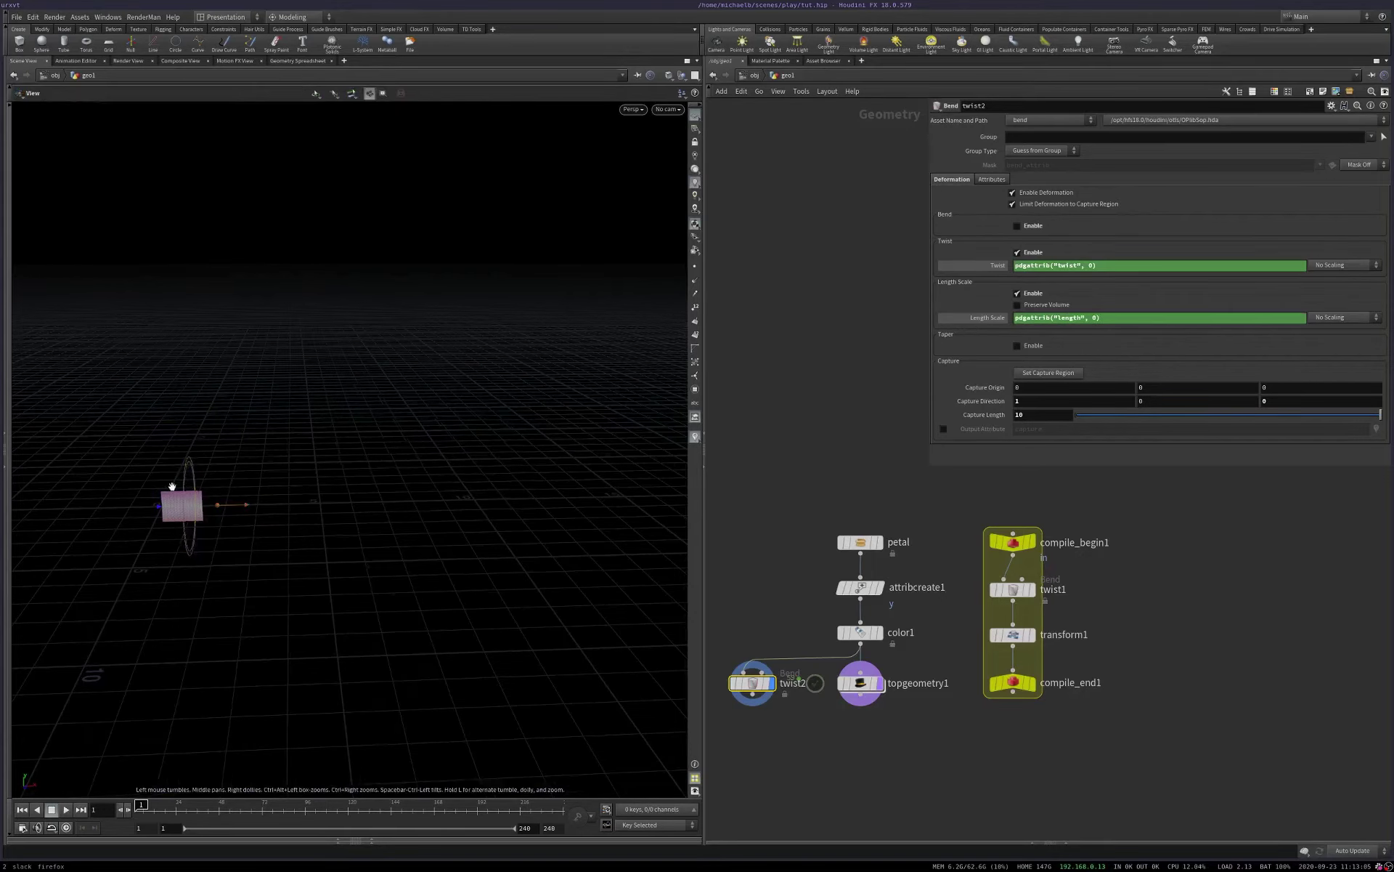
drag(172, 486, 190, 501)
key(Return)
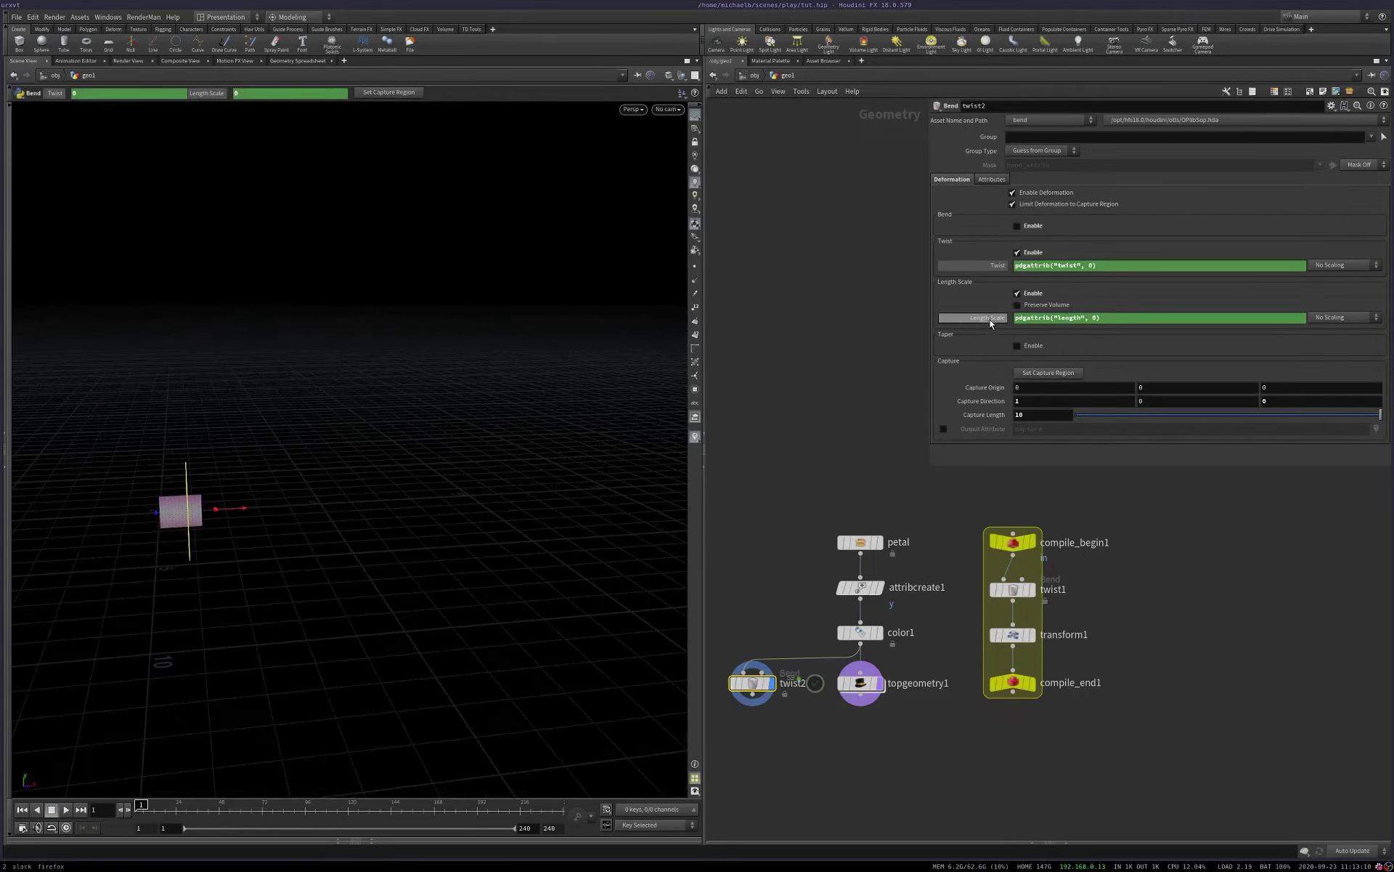
Step: Delete twist2's length scale and twist expressions, then set Twist to 1
ctrl+middle_click(1001, 321)
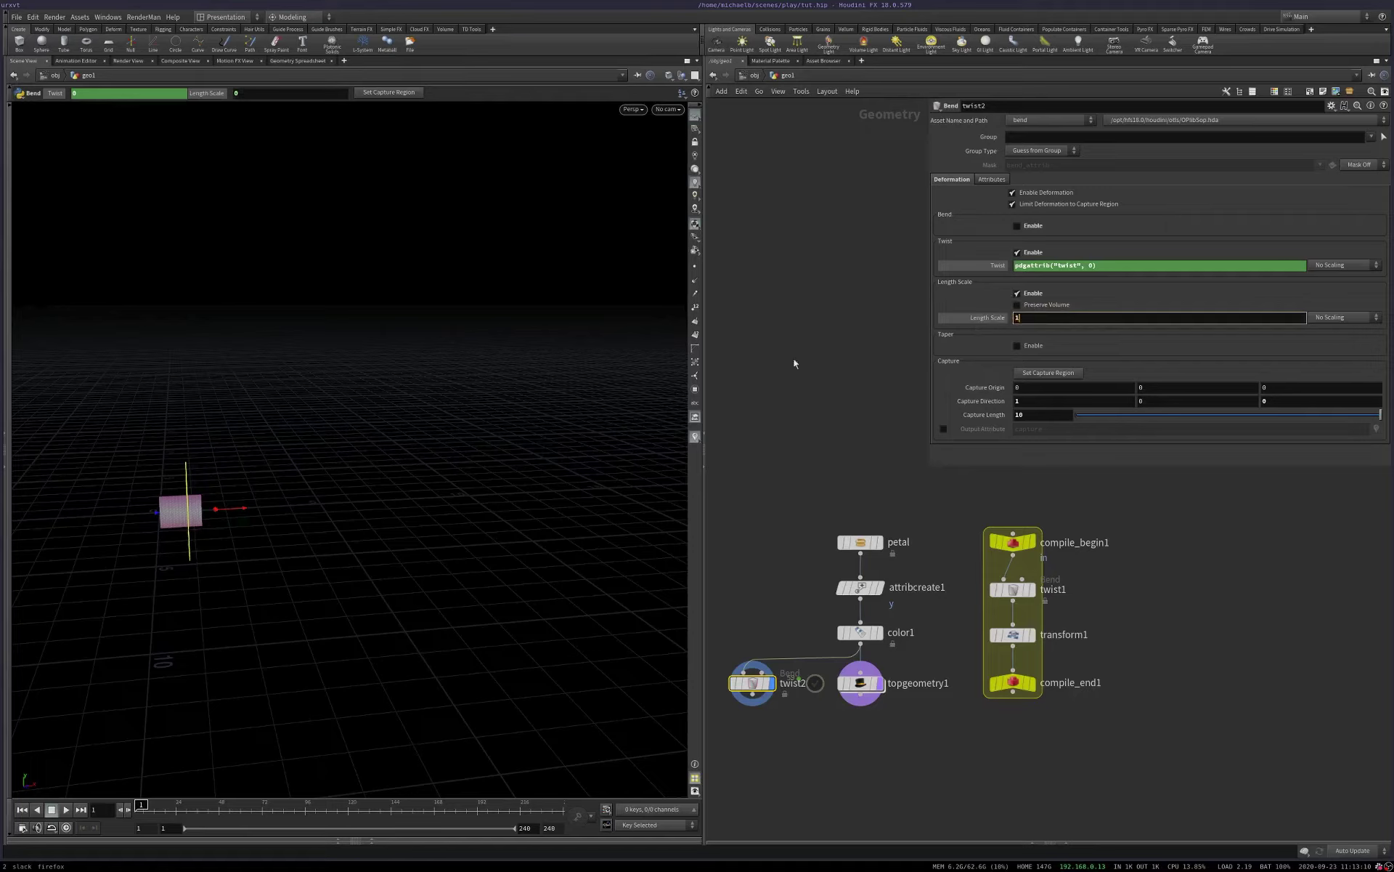
ctrl+middle_click(961, 261)
click(1039, 265)
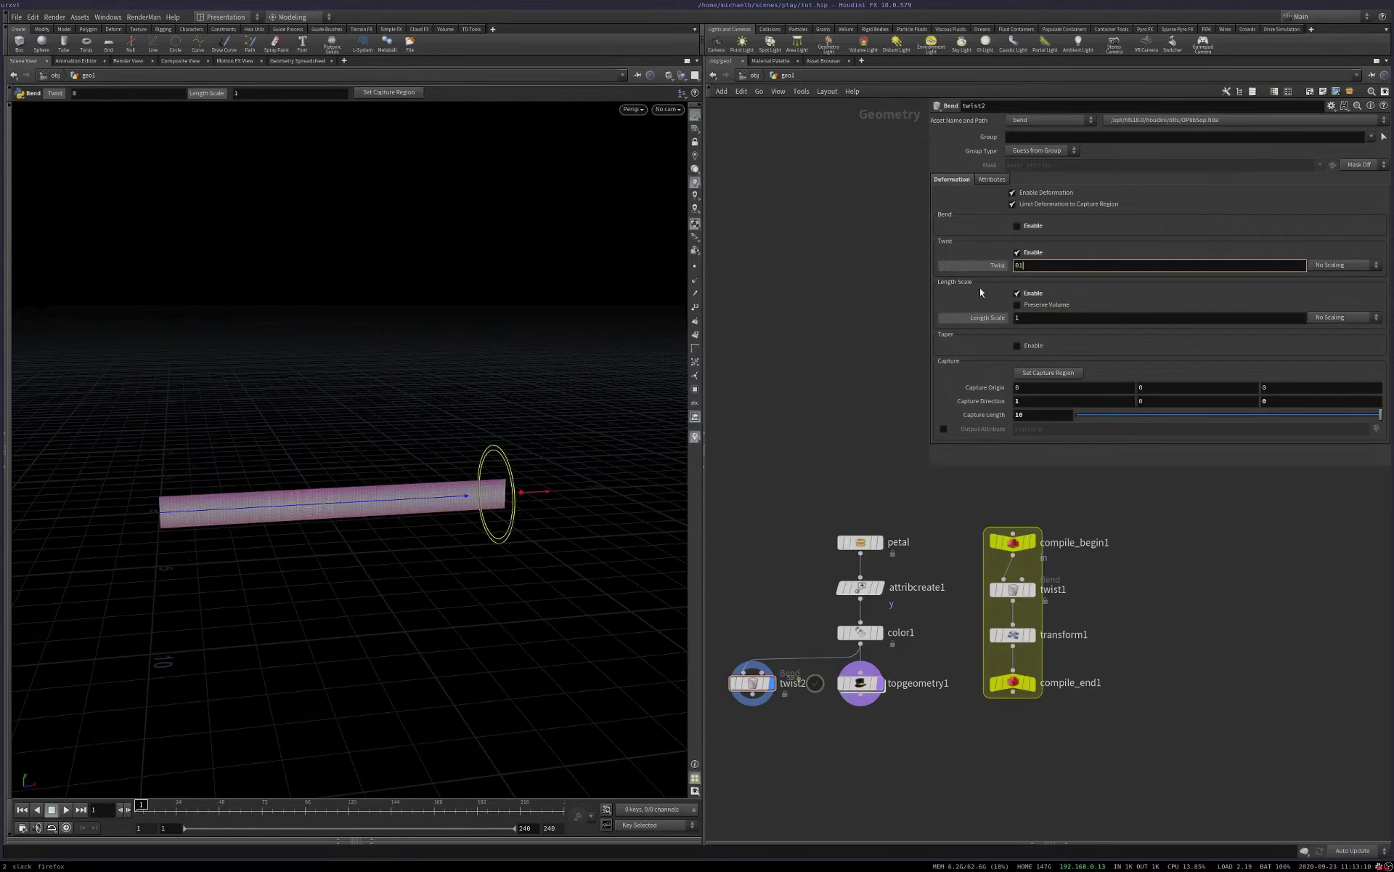
text(1)
key(Return)
key(Escape)
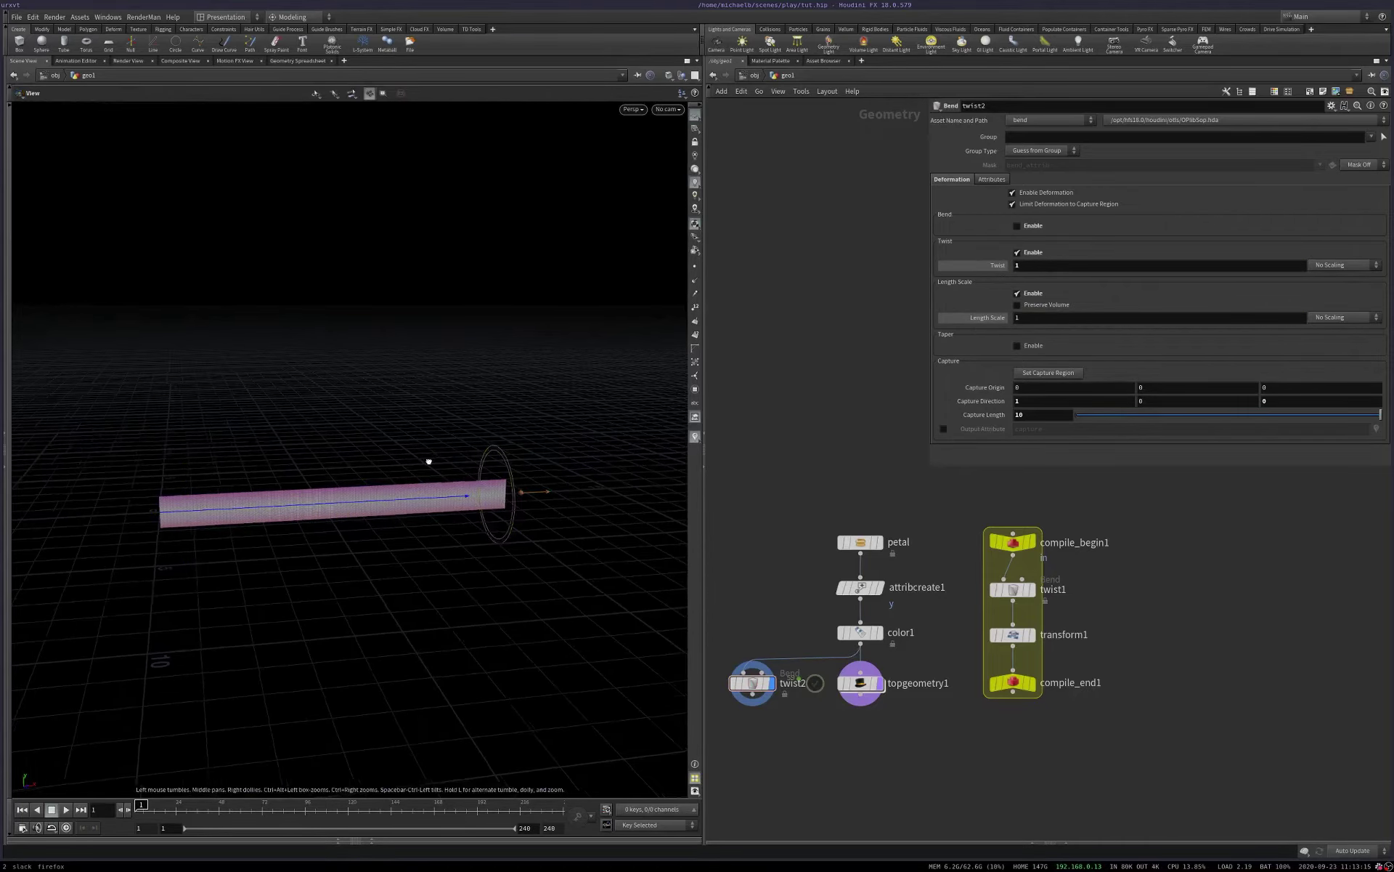
mouse_move(429, 464)
mouse_down()
mouse_move(395, 473)
mouse_move(569, 442)
mouse_move(409, 472)
mouse_move(433, 477)
mouse_up()
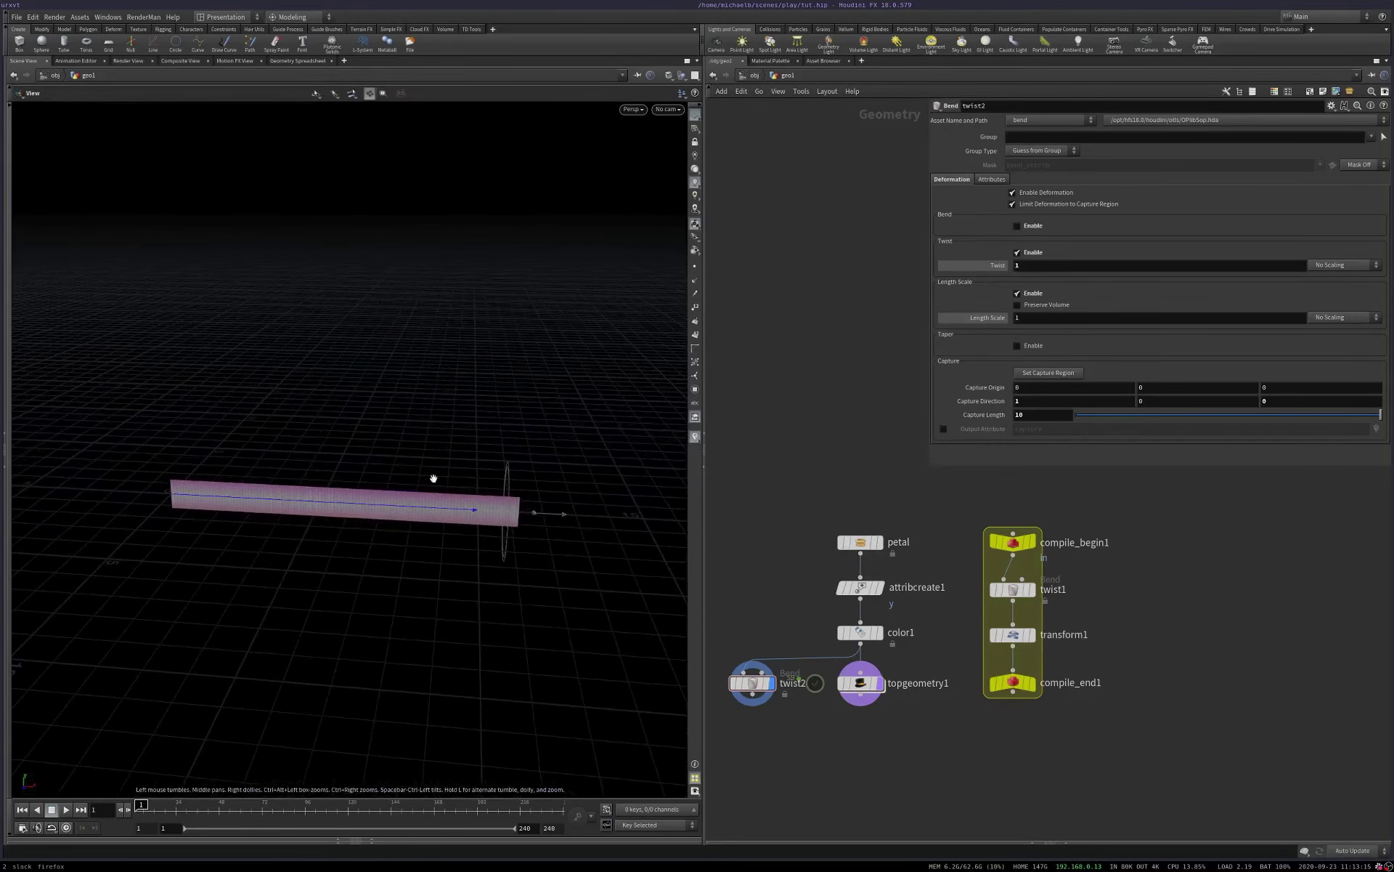
key(Return)
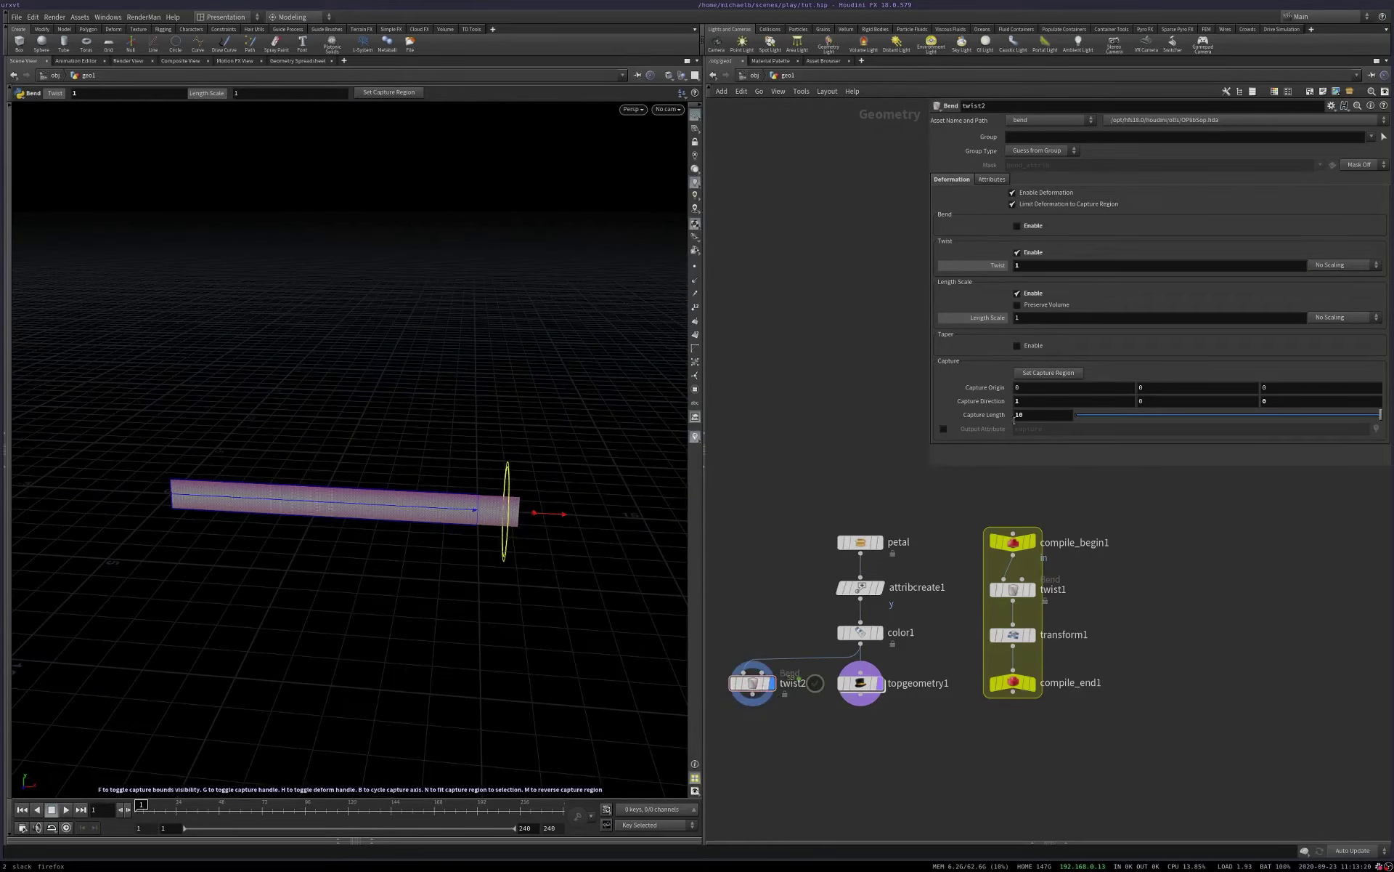
Step: Set twist1's capture origin X to 0, direction X to 1 and capture length 11
click(1012, 592)
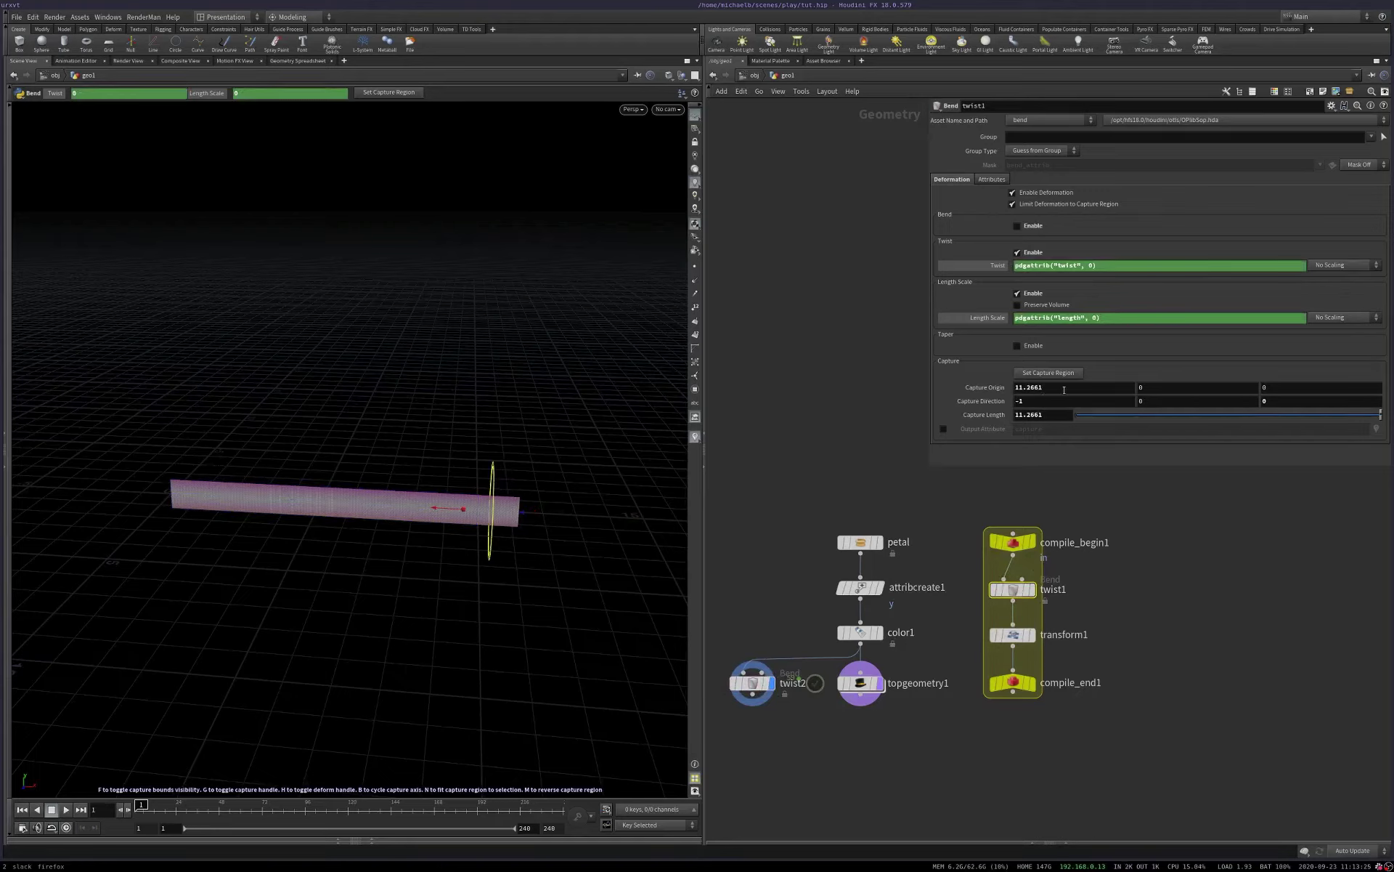
click(1064, 390)
text(00)
key(Return)
click(1056, 401)
text(1)
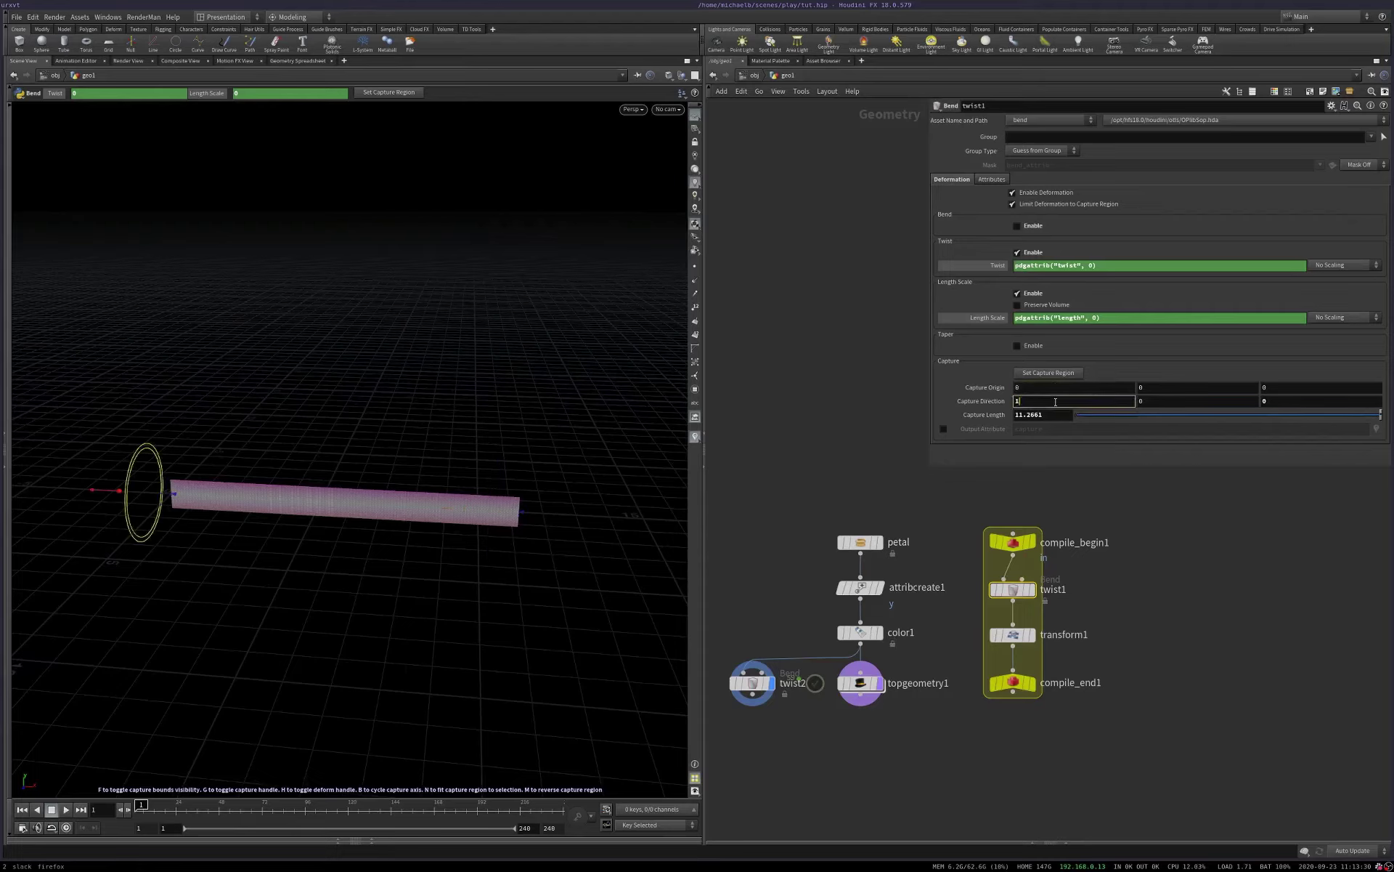
key(Return)
click(1052, 415)
key(BackSpace)
key(BackSpace)
key(BackSpace)
key(BackSpace)
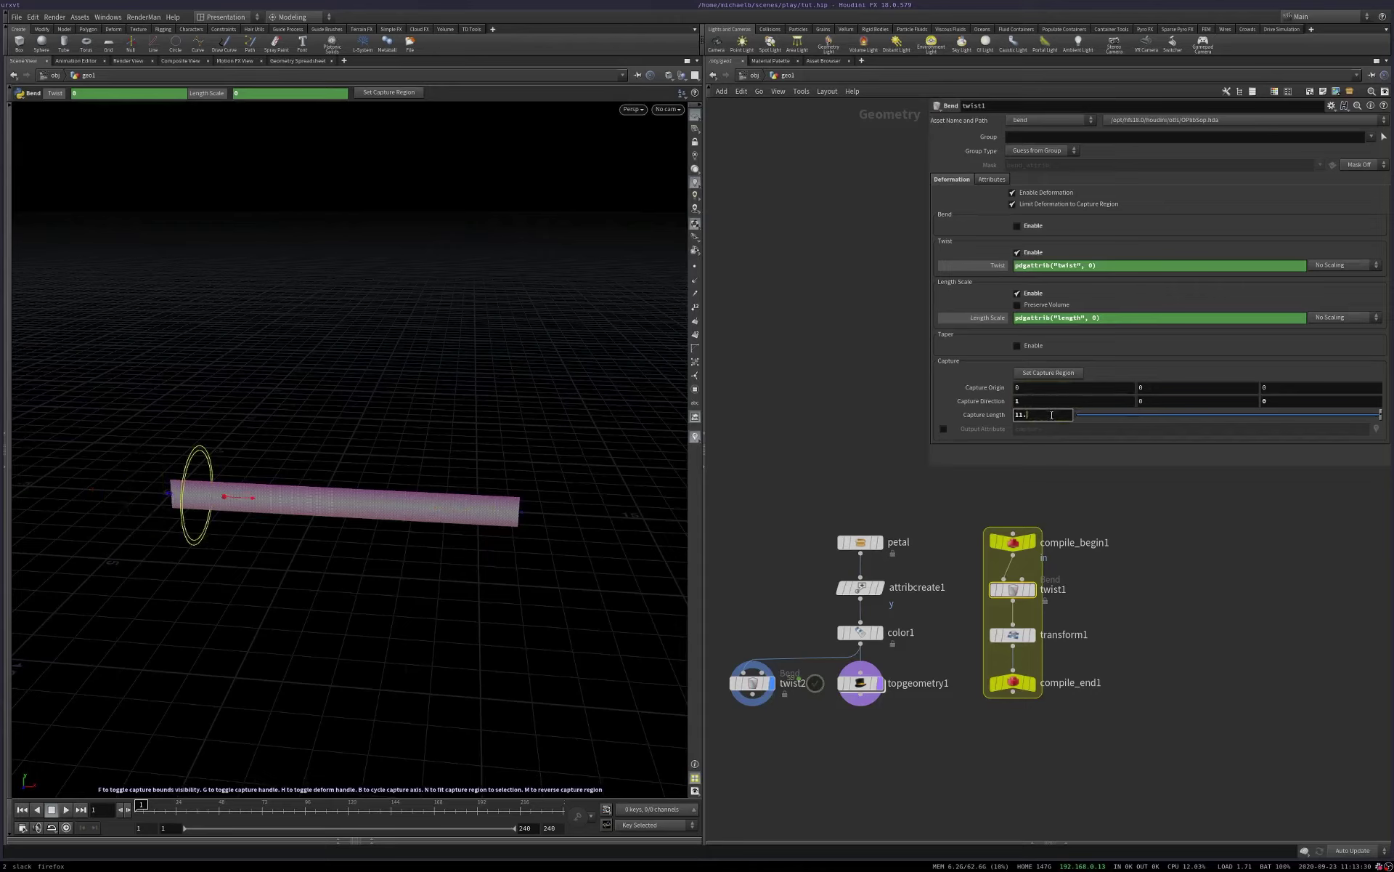
key(Return)
click(1163, 546)
click(860, 682)
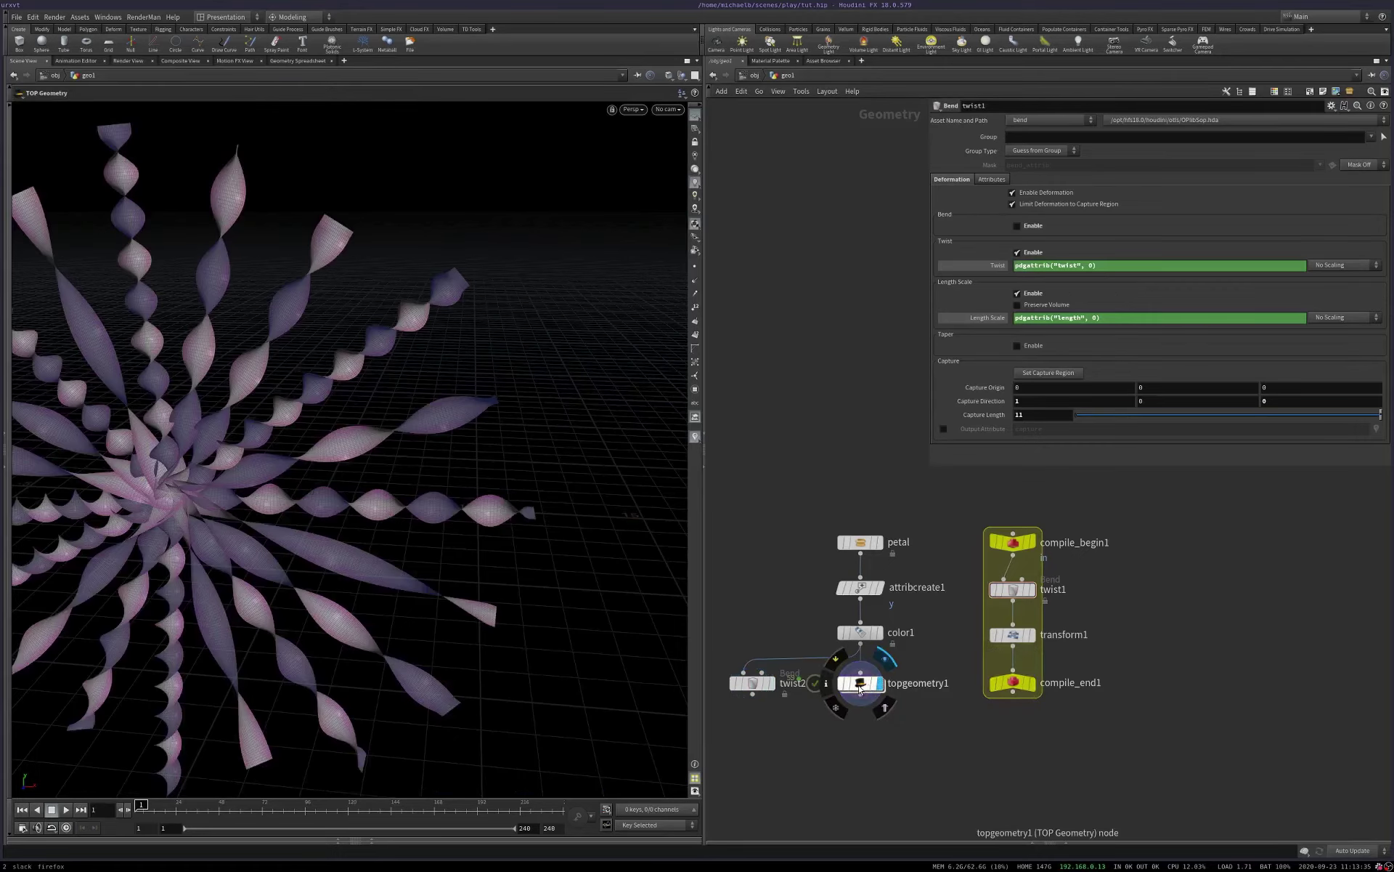
key(h)
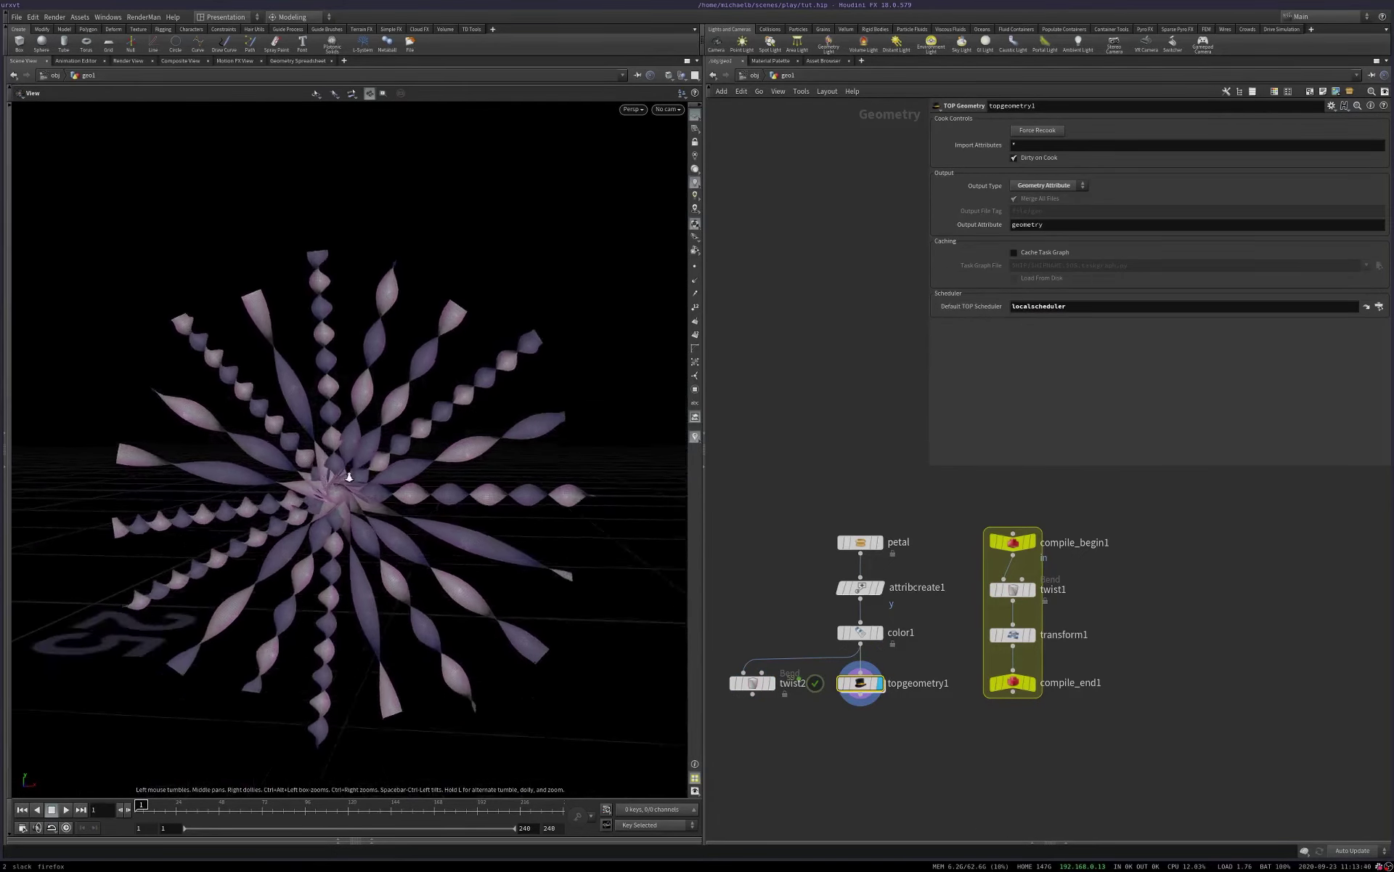
scroll(428, 472, up, 6)
scroll(421, 459, down, 5)
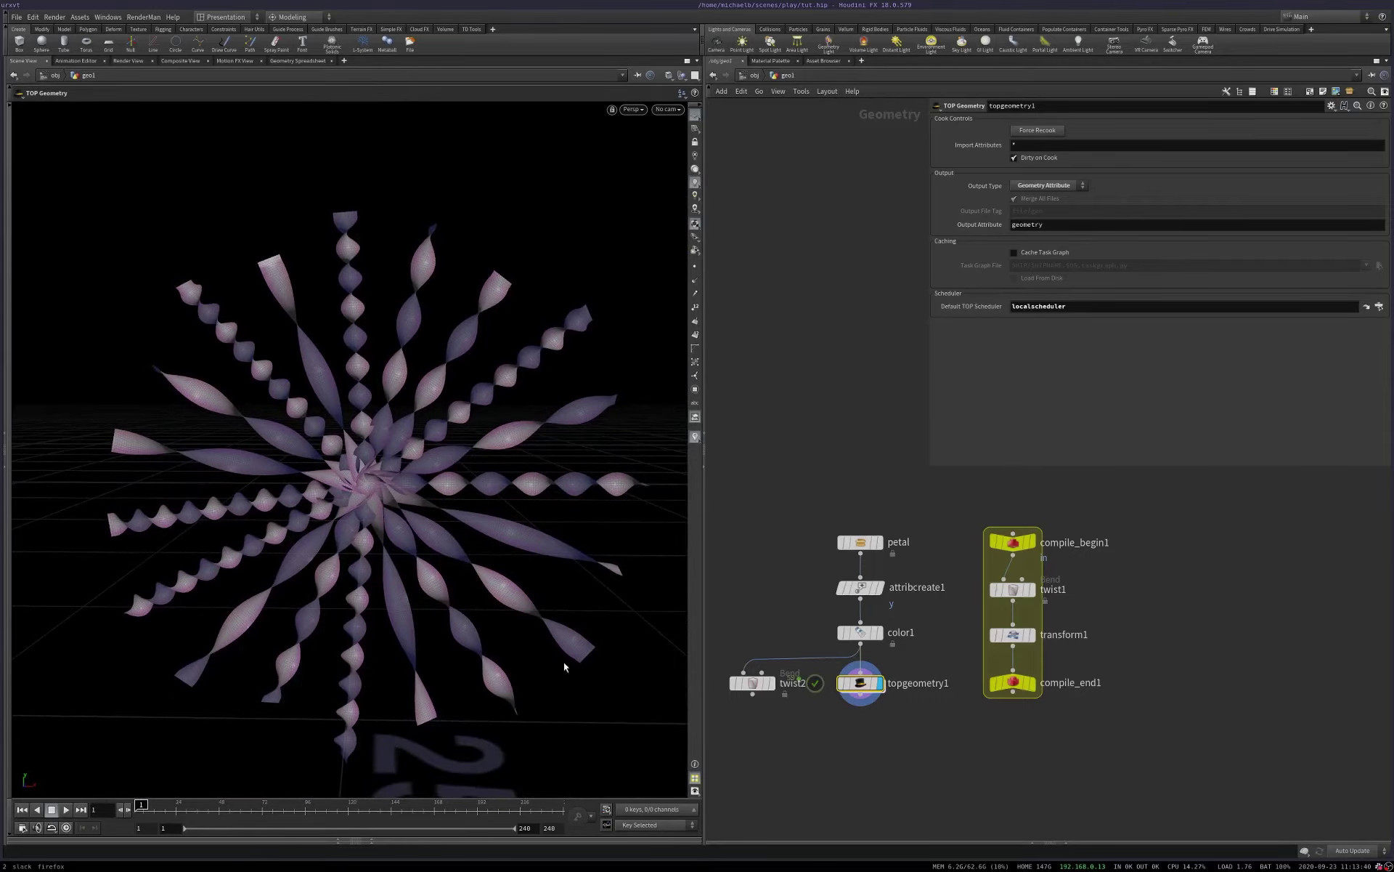
key(Escape)
mouse_move(565, 666)
mouse_down()
mouse_move(475, 506)
mouse_move(565, 666)
mouse_up()
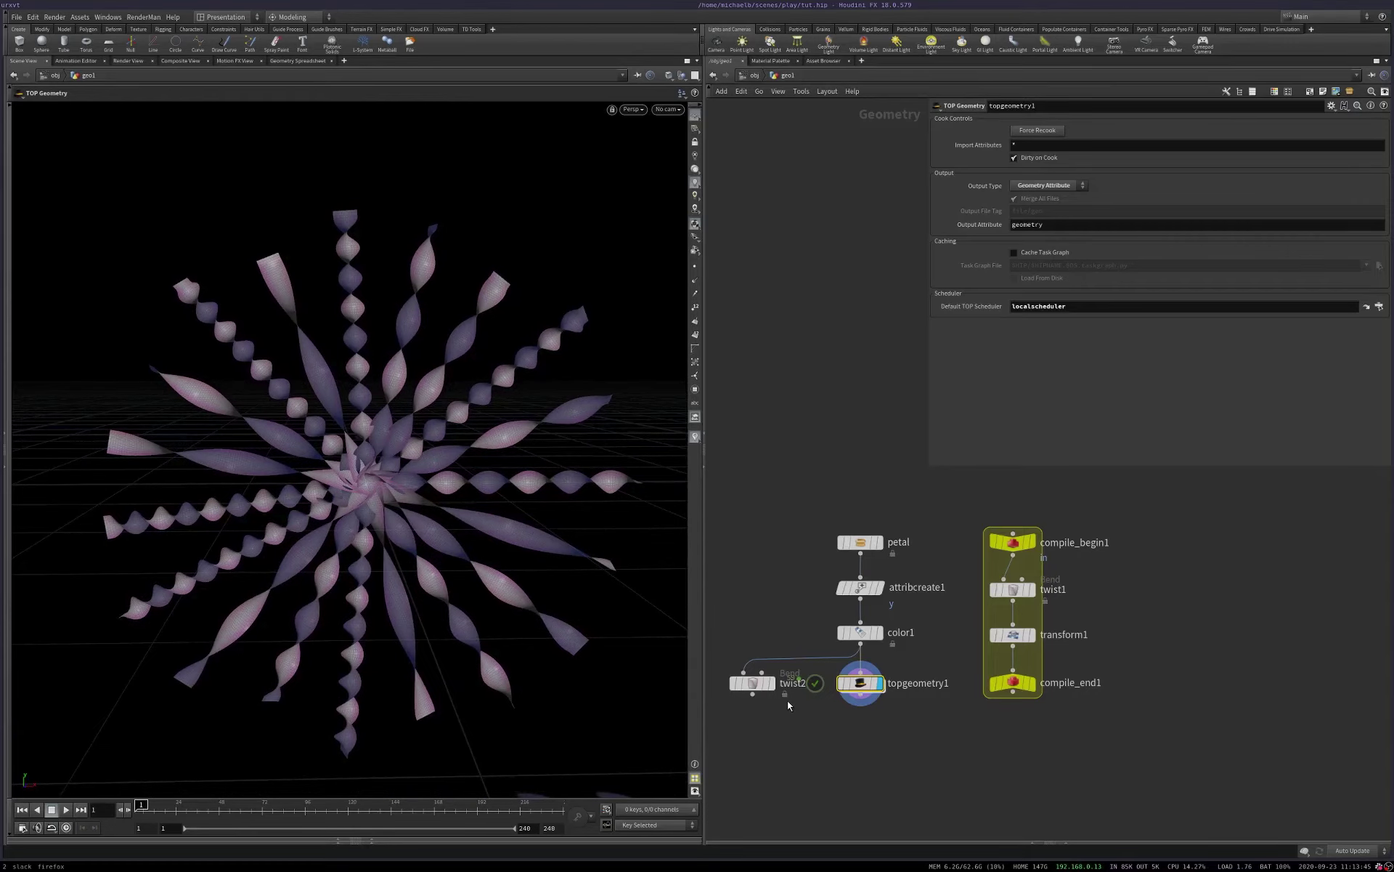
Step: Add a Vellum Configure Cloth node below topgeometry1
key(Tab)
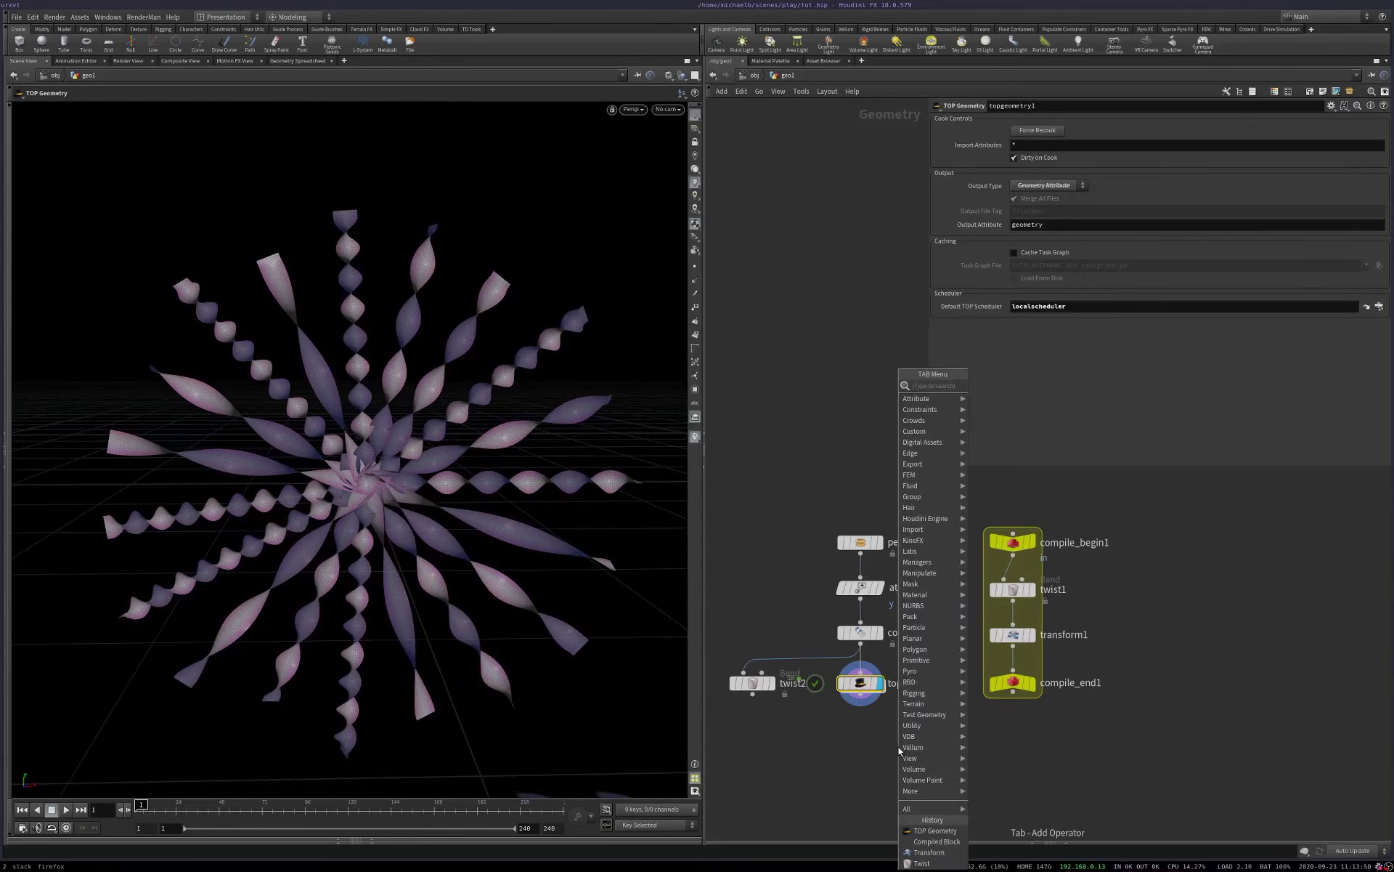
text(vell)
key(Down)
key(Down)
key(Down)
key(Down)
key(Down)
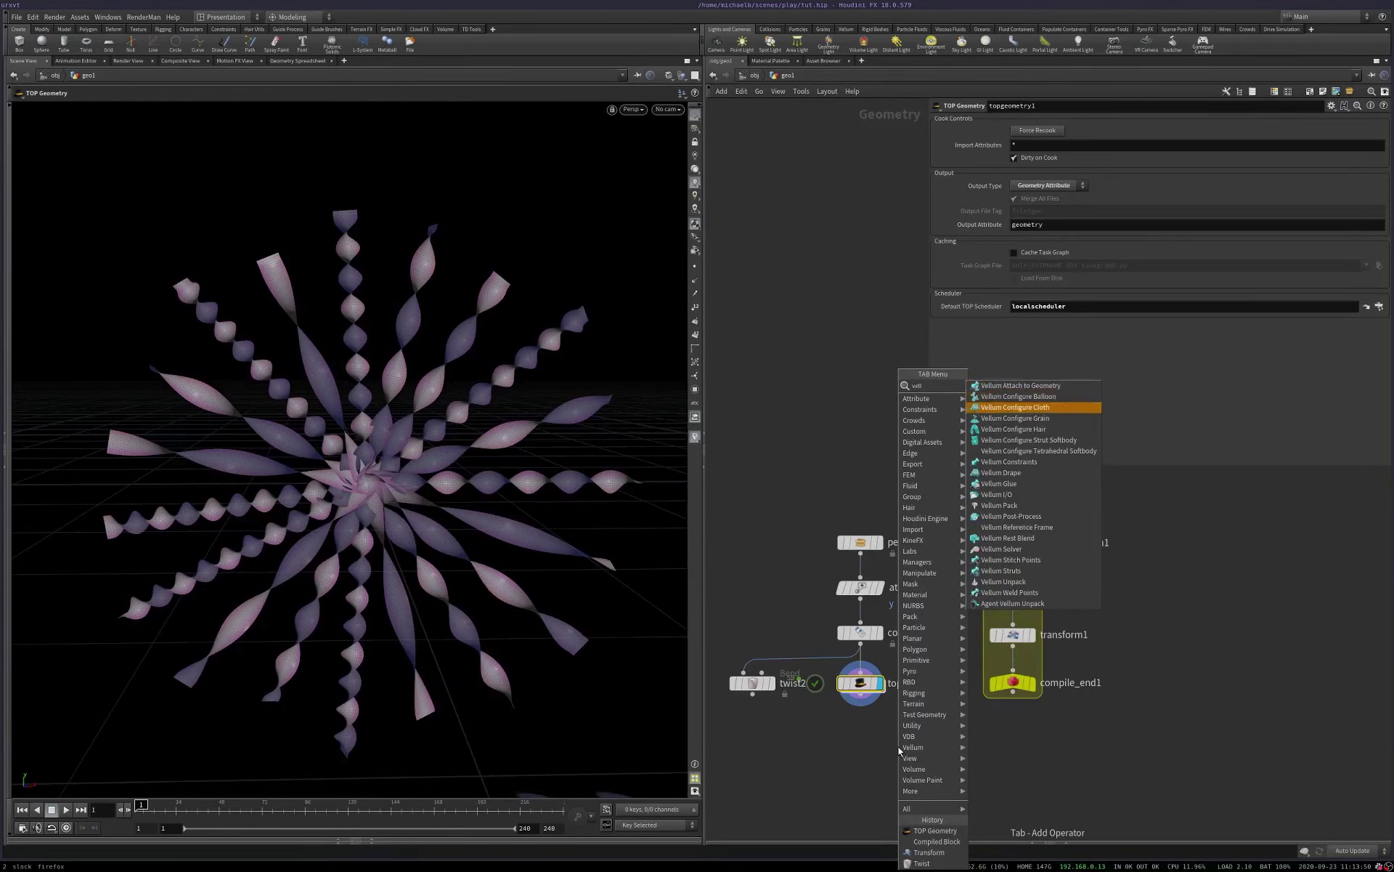
key(Up)
key(Up)
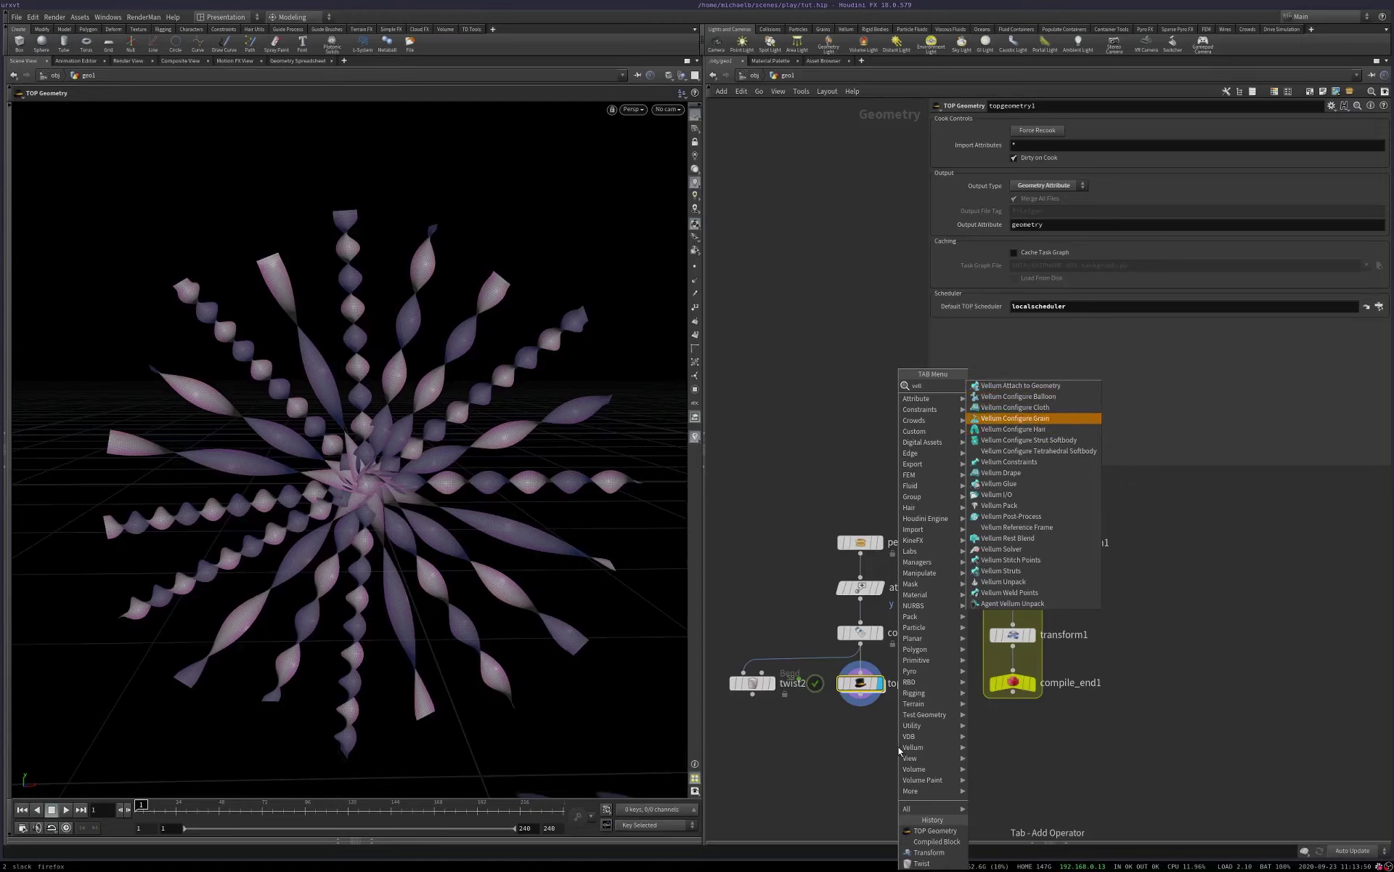
key(Down)
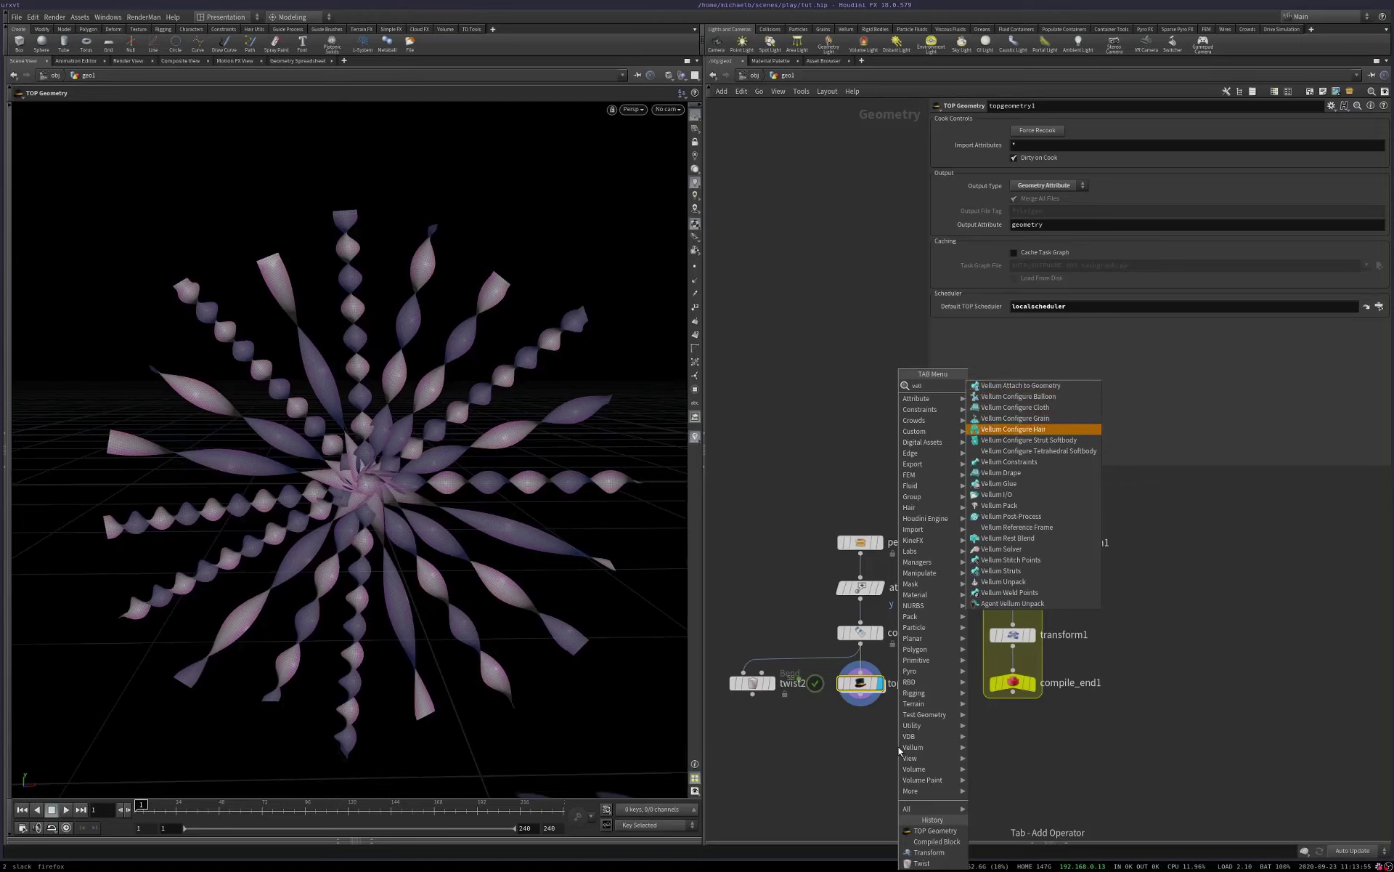
key(Up)
key(Return)
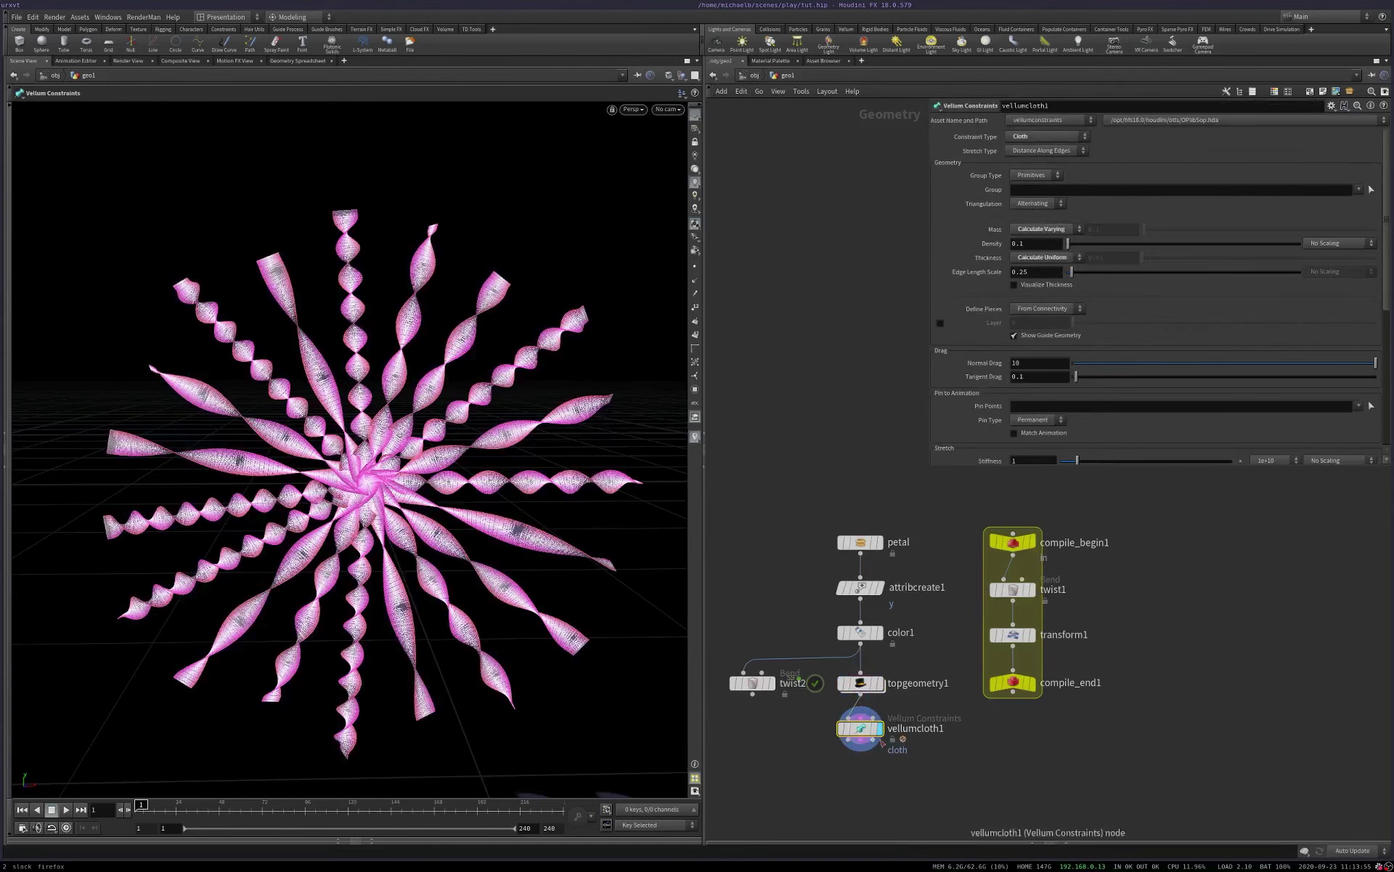
Step: Add a Vellum Solver wired below vellumcloth1
key(Tab)
text(vell)
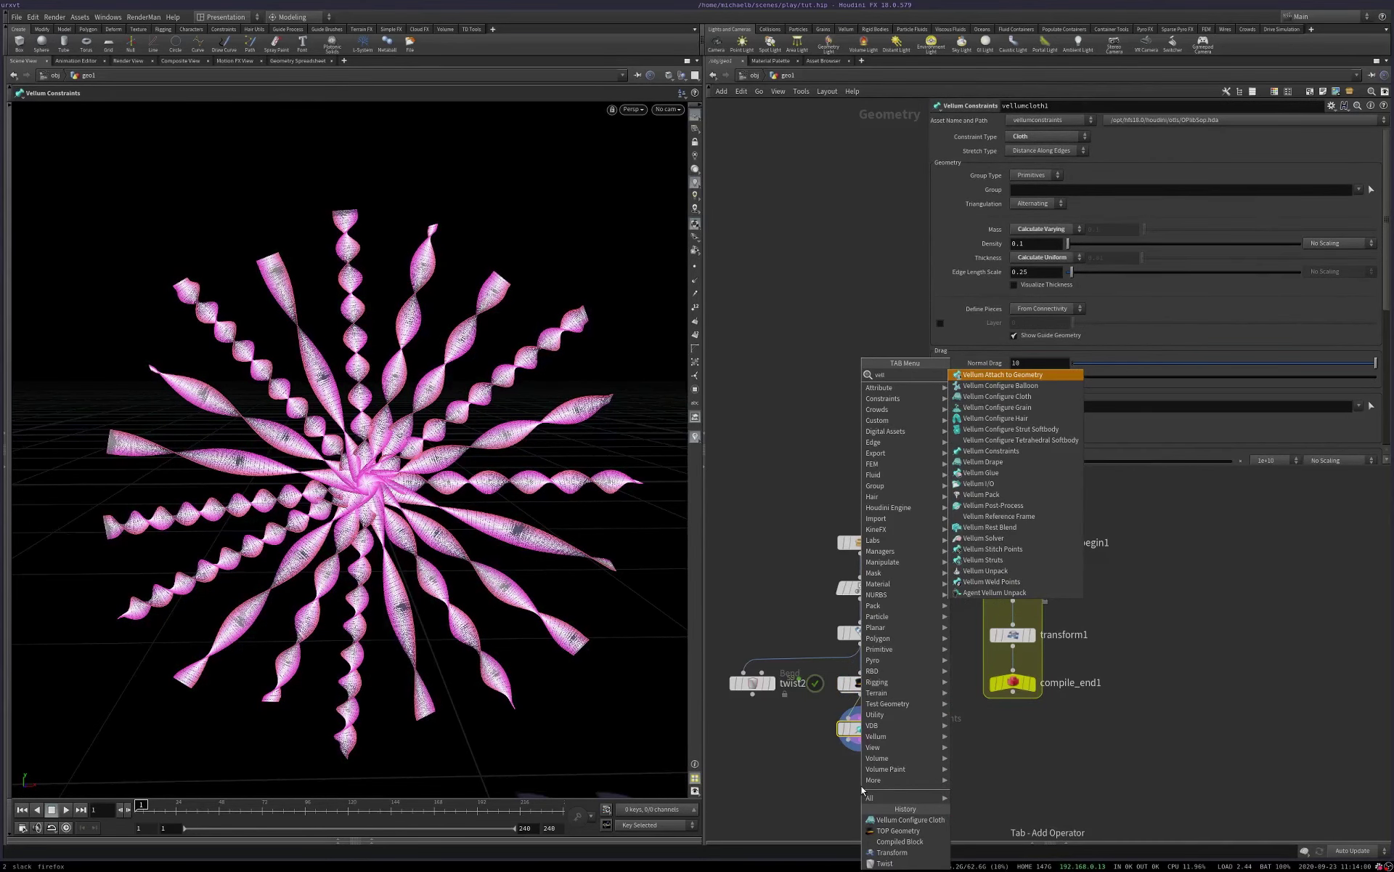
text(s)
key(Escape)
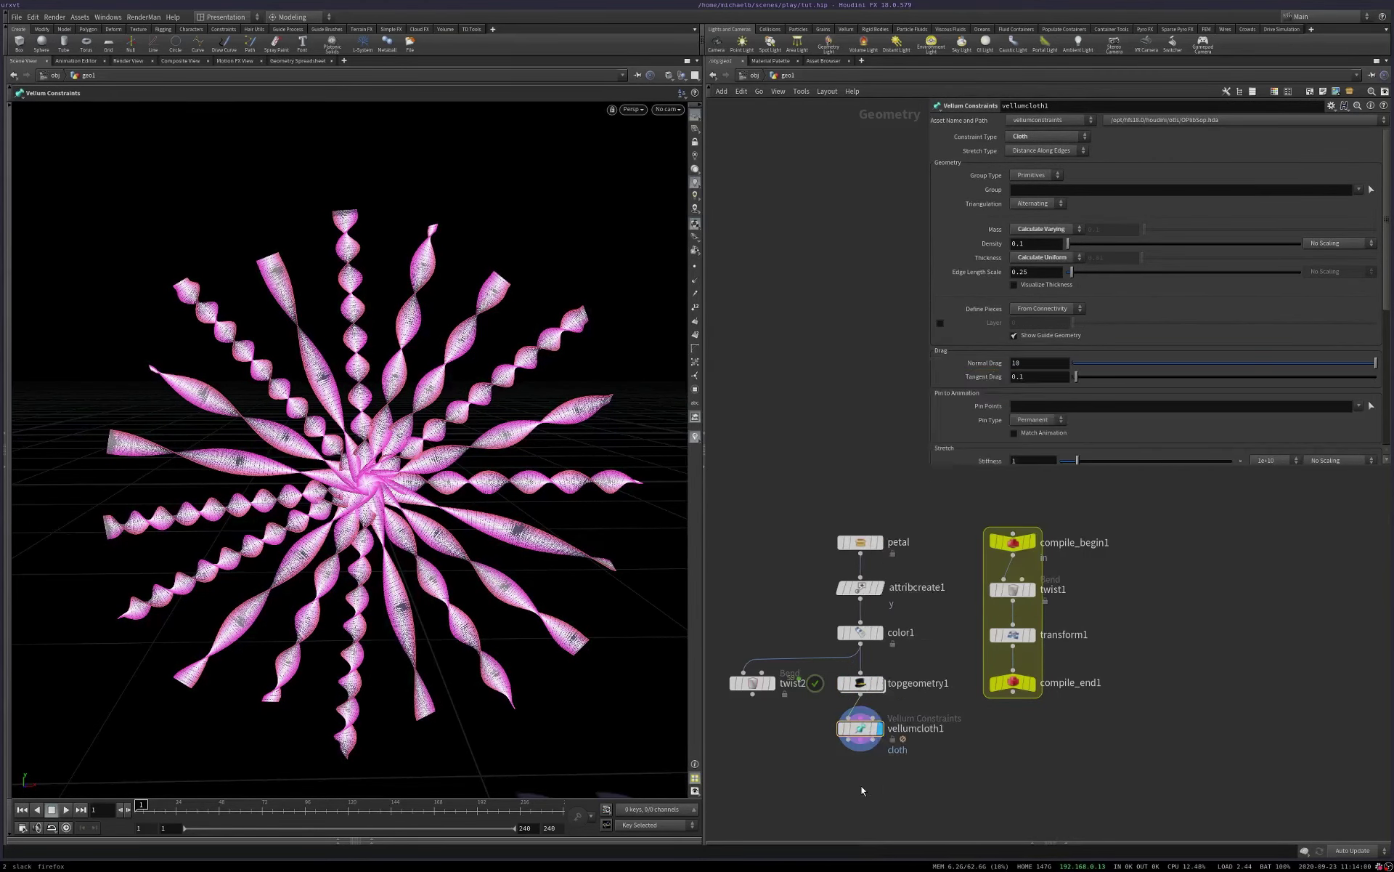
click(862, 790)
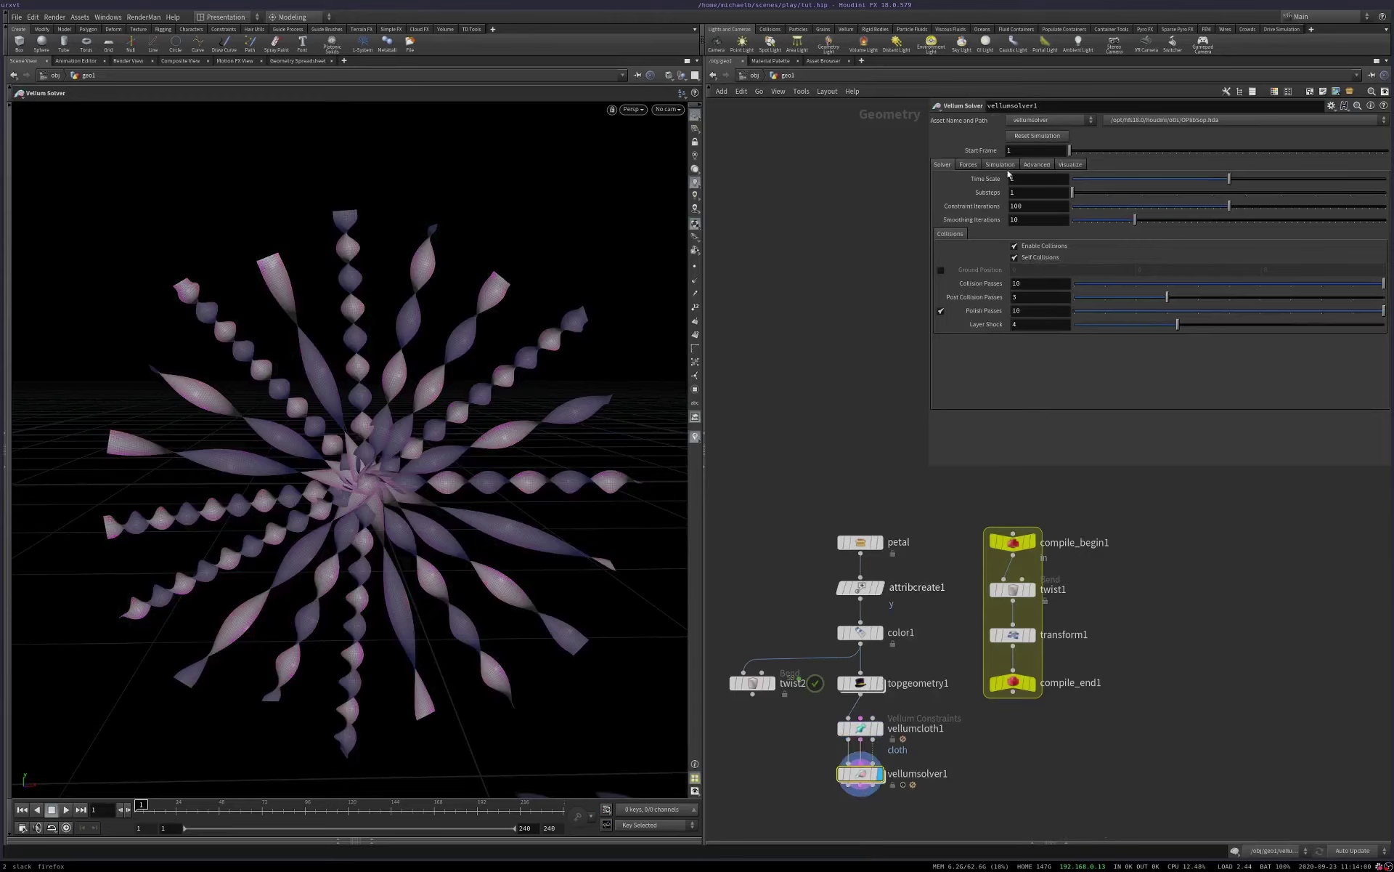
Step: Set vellumsolver1's Wind Y to 1 with gravity at 0, then rewind to frame 1
click(1001, 165)
click(970, 165)
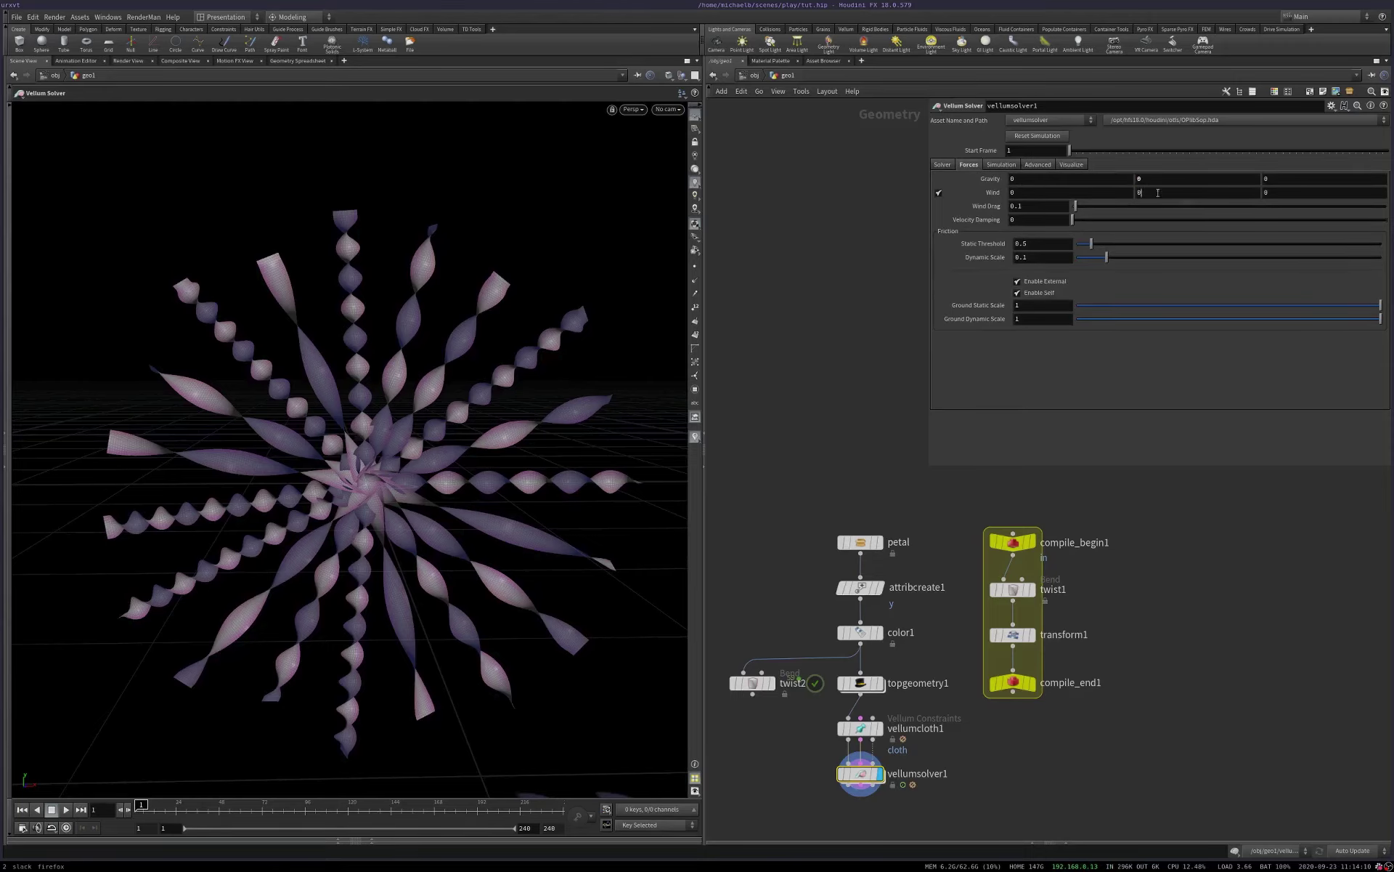
key(BackSpace)
text(1)
key(Return)
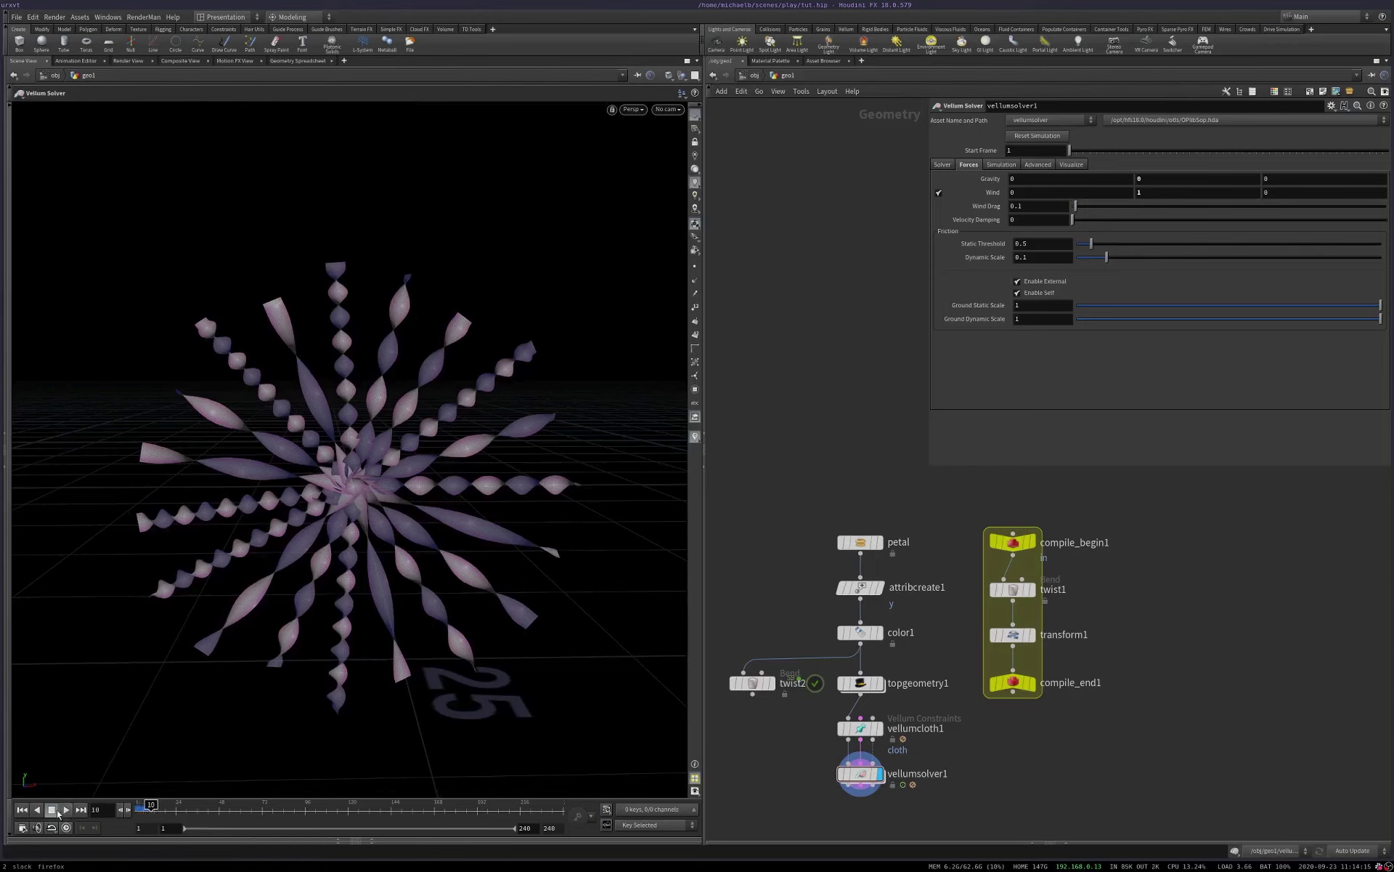
click(942, 164)
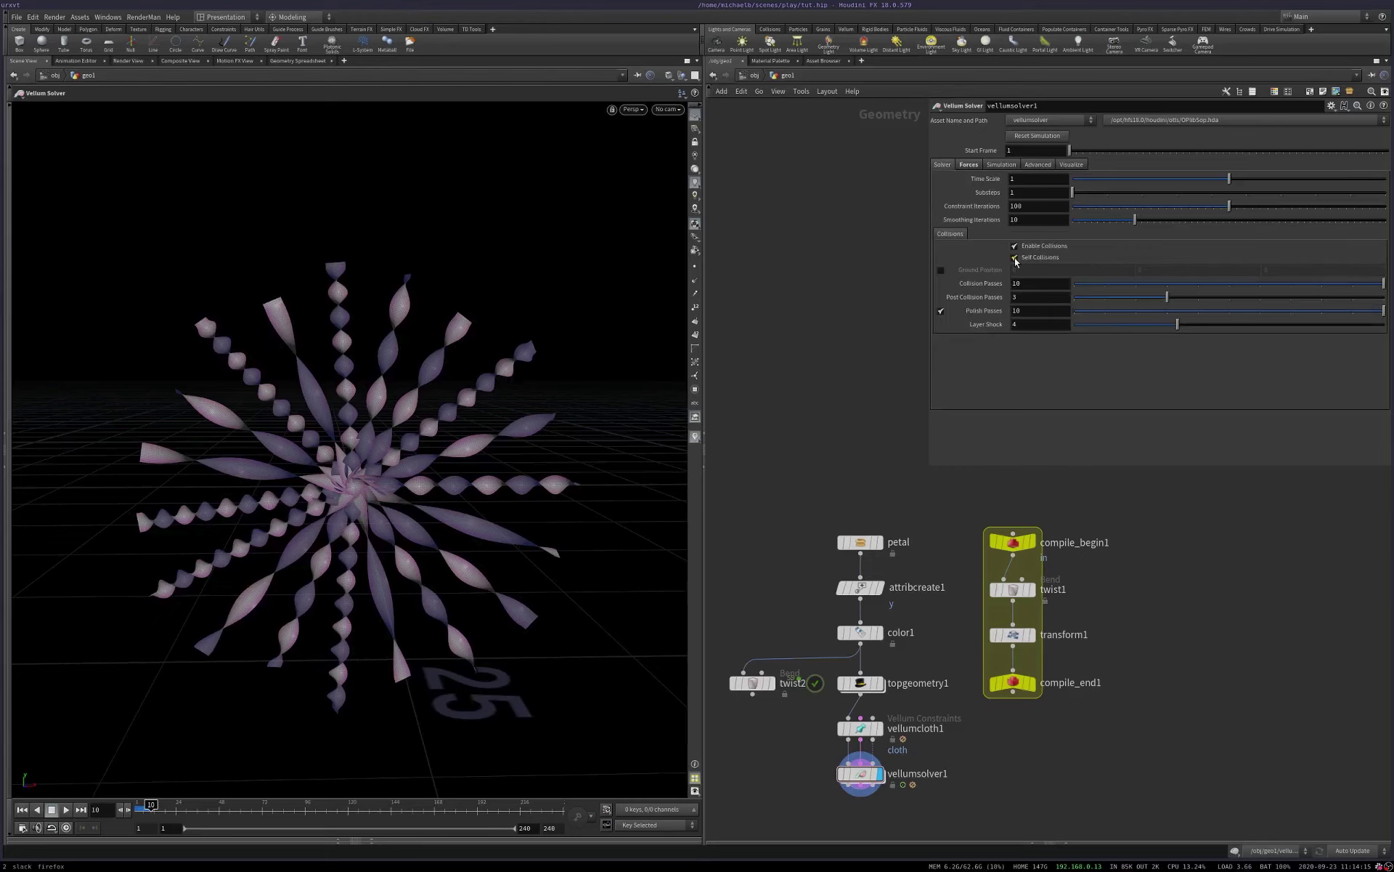
click(23, 809)
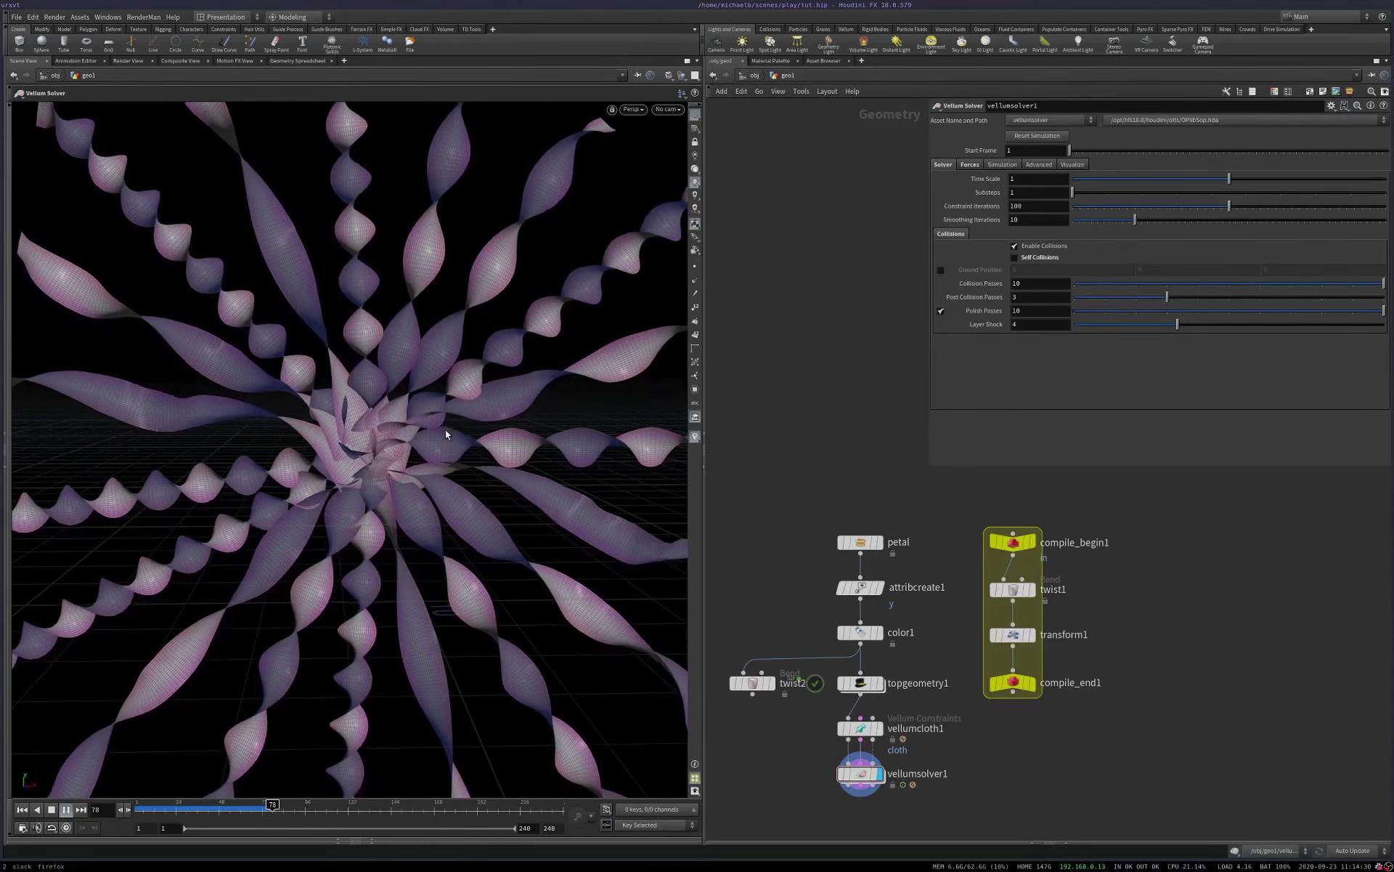
key(Escape)
scroll(269, 466, down, 5)
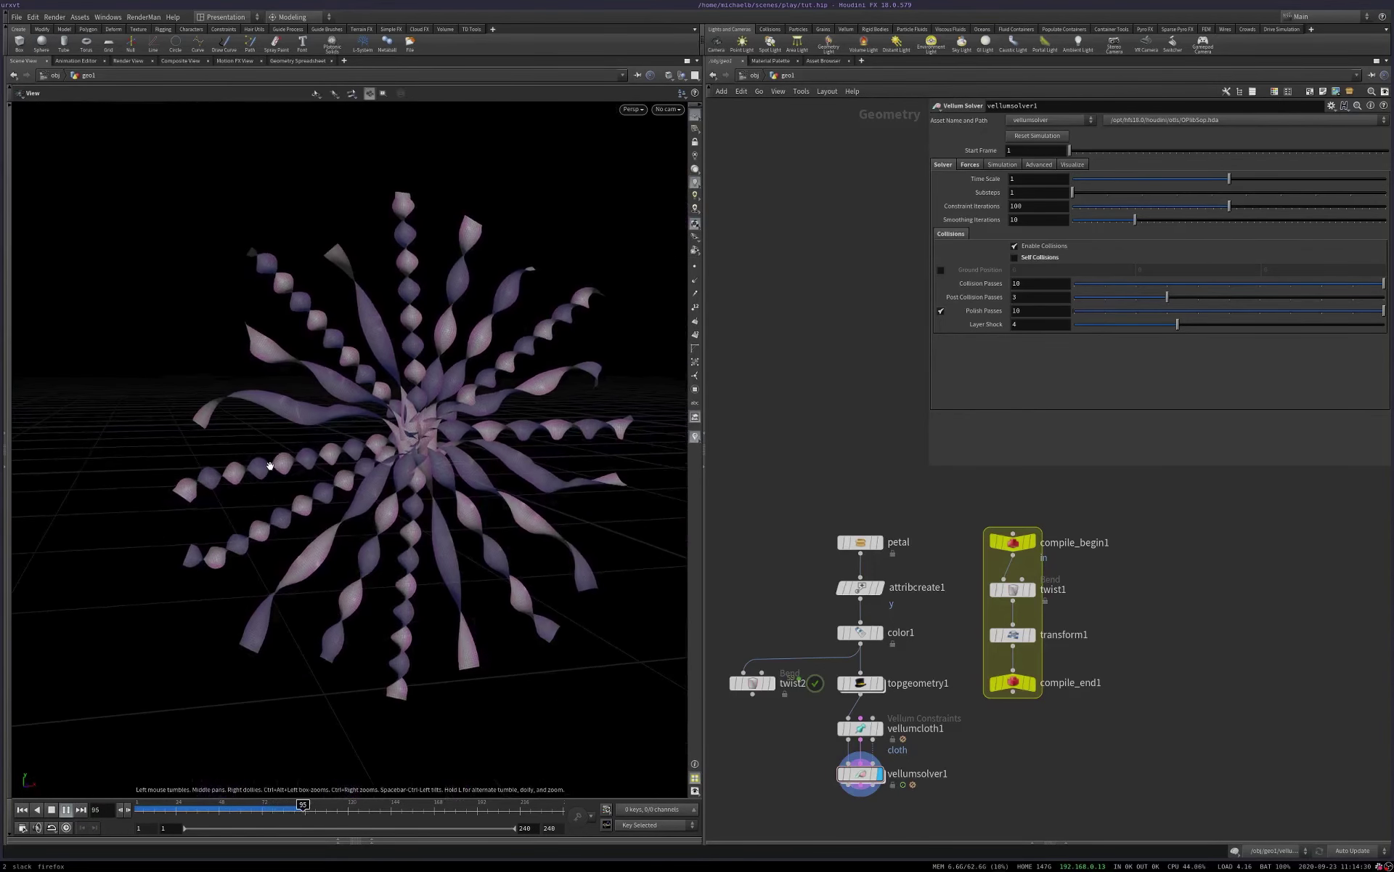
mouse_move(395, 435)
mouse_down()
mouse_move(345, 446)
mouse_move(386, 430)
mouse_up()
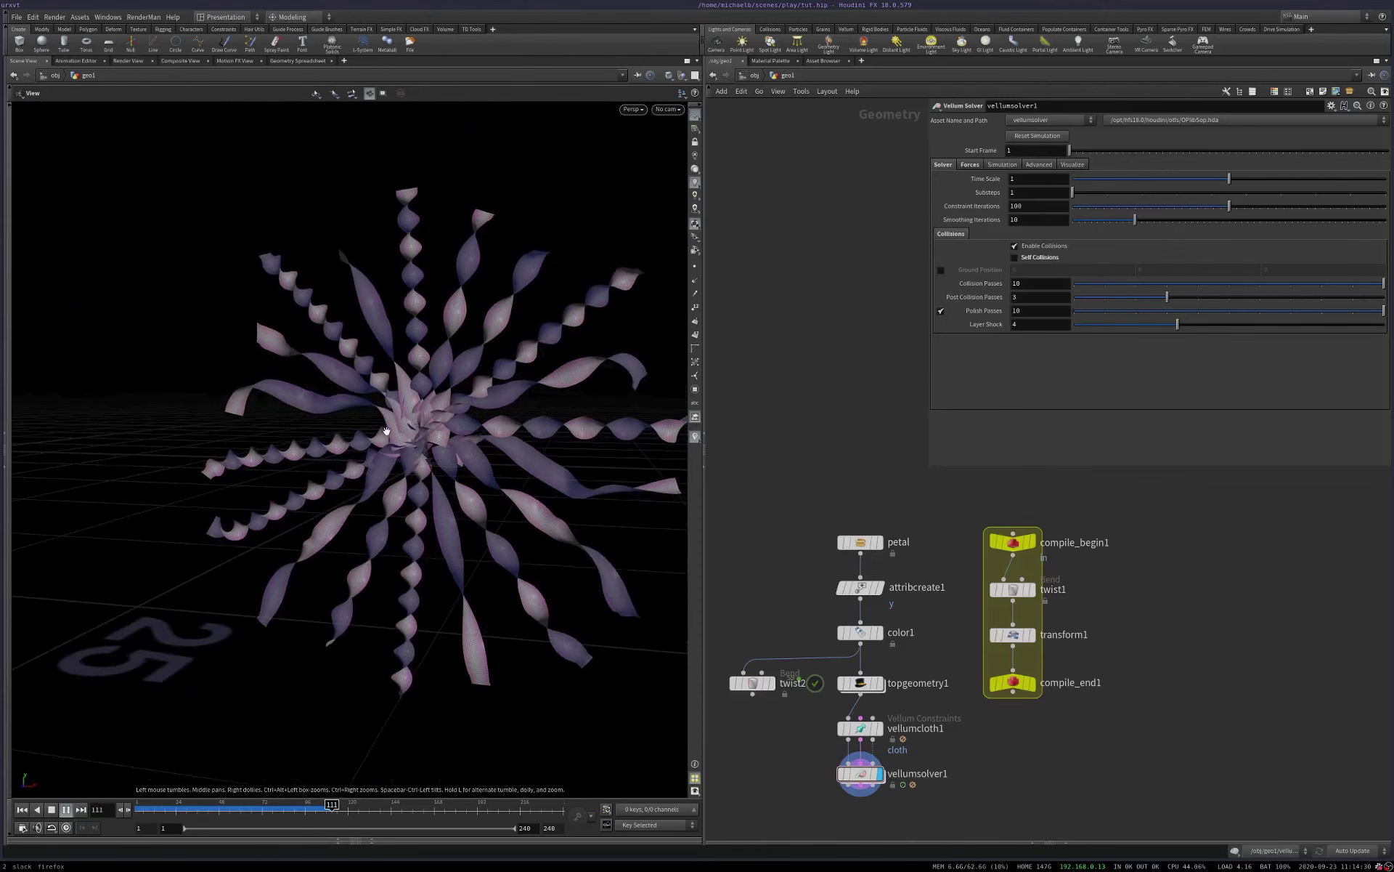
scroll(541, 399, up, 4)
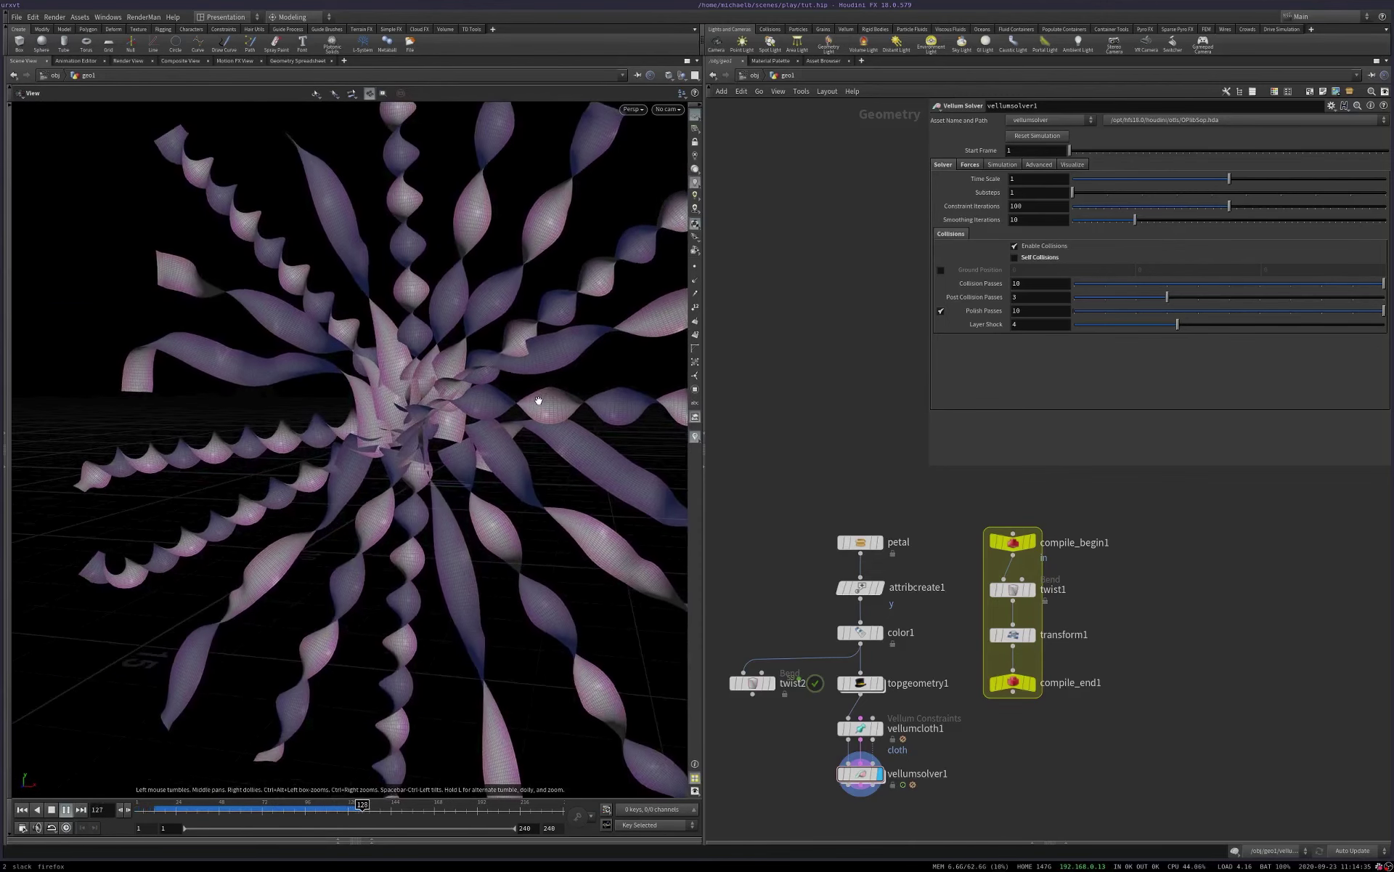
Step: Rewind to frame 1 and change vellumsolver1's wind to 0, 0, 1 along Z
key(ctrl+Up)
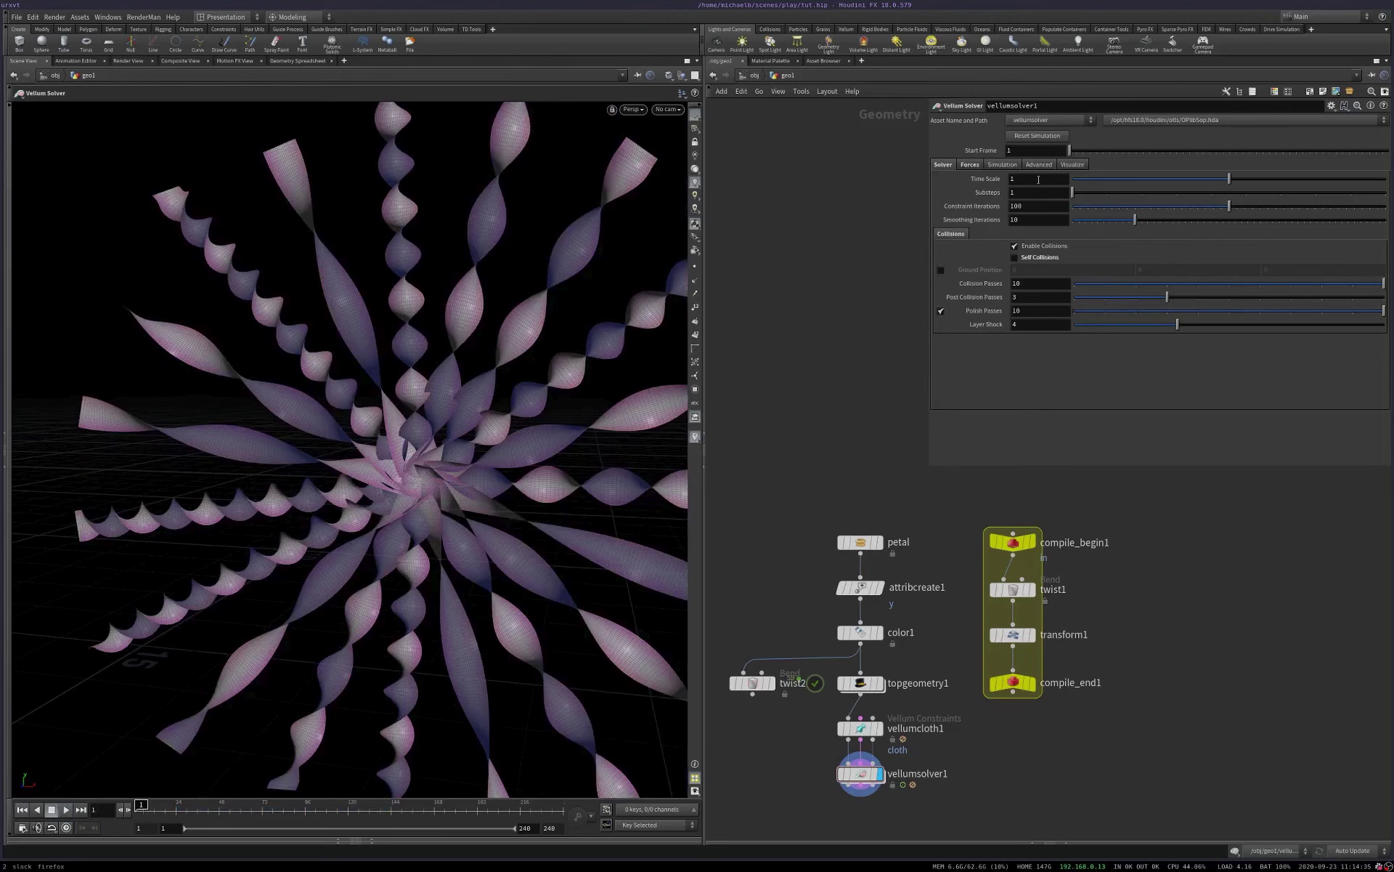
click(1004, 166)
click(1040, 166)
click(972, 165)
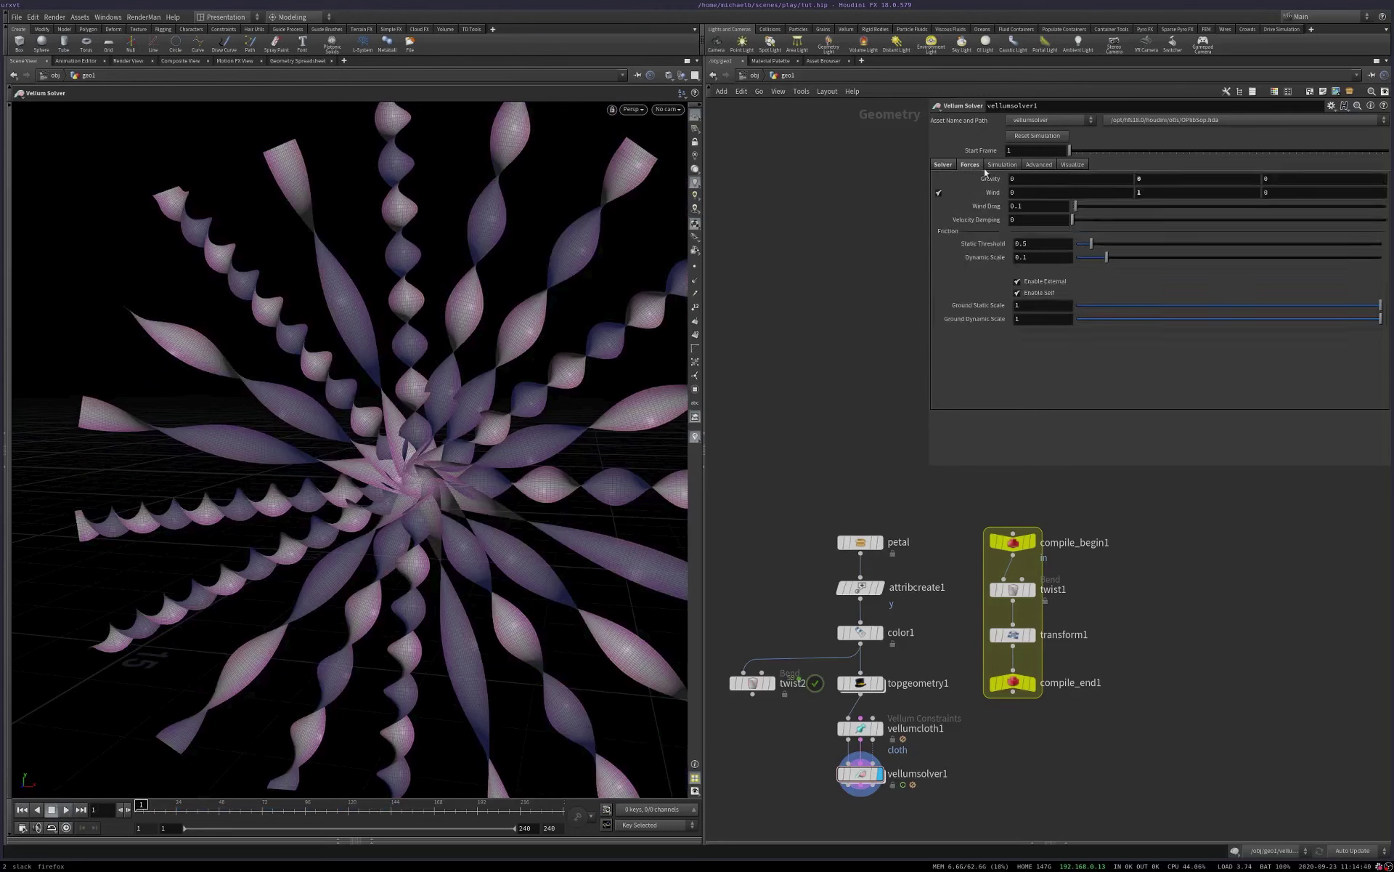
key(Tab)
Step: Replay the simulation and tumble the viewport to watch the petals blow along Z
click(71, 810)
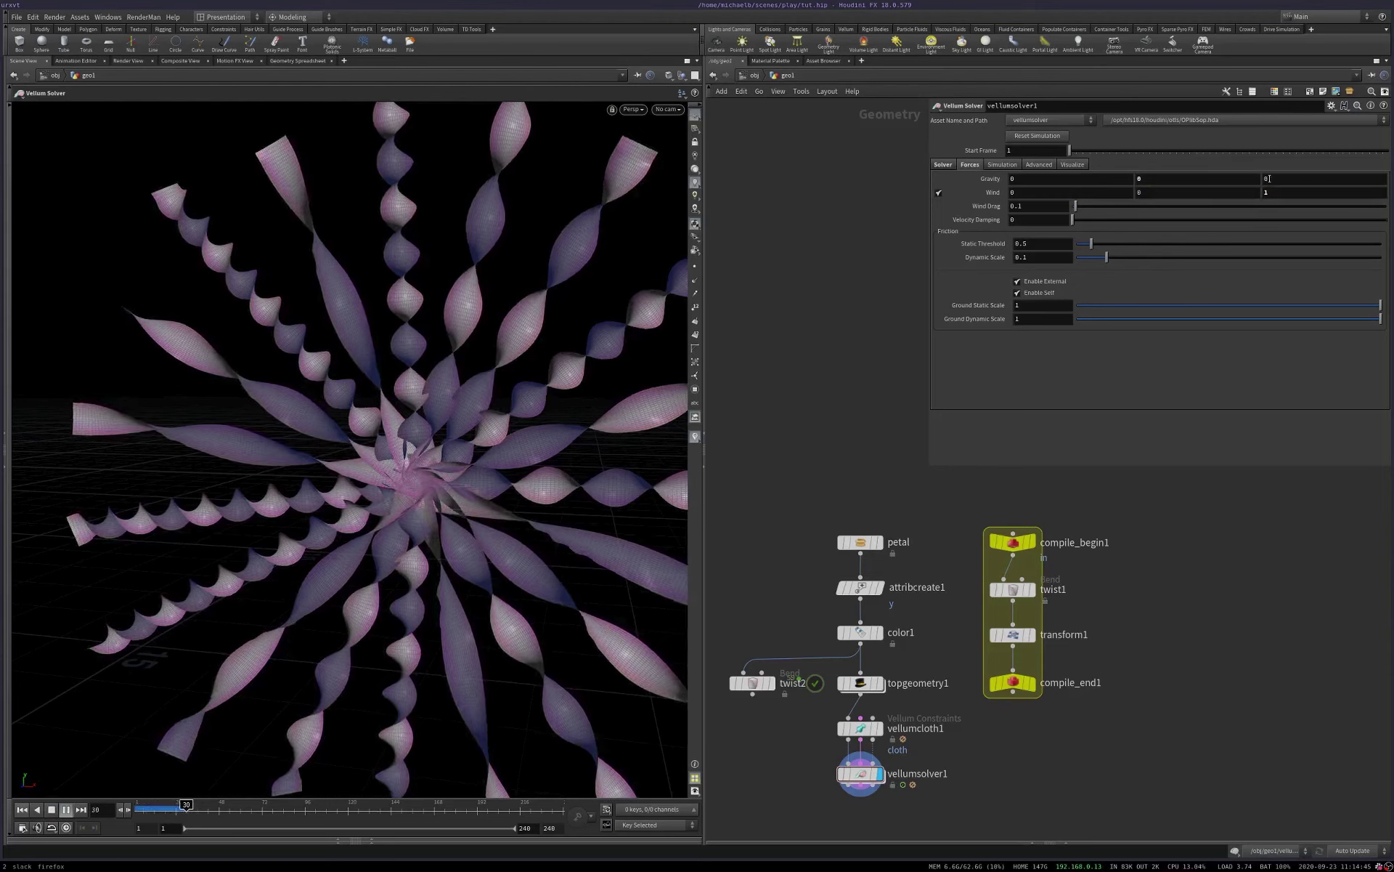
key(Escape)
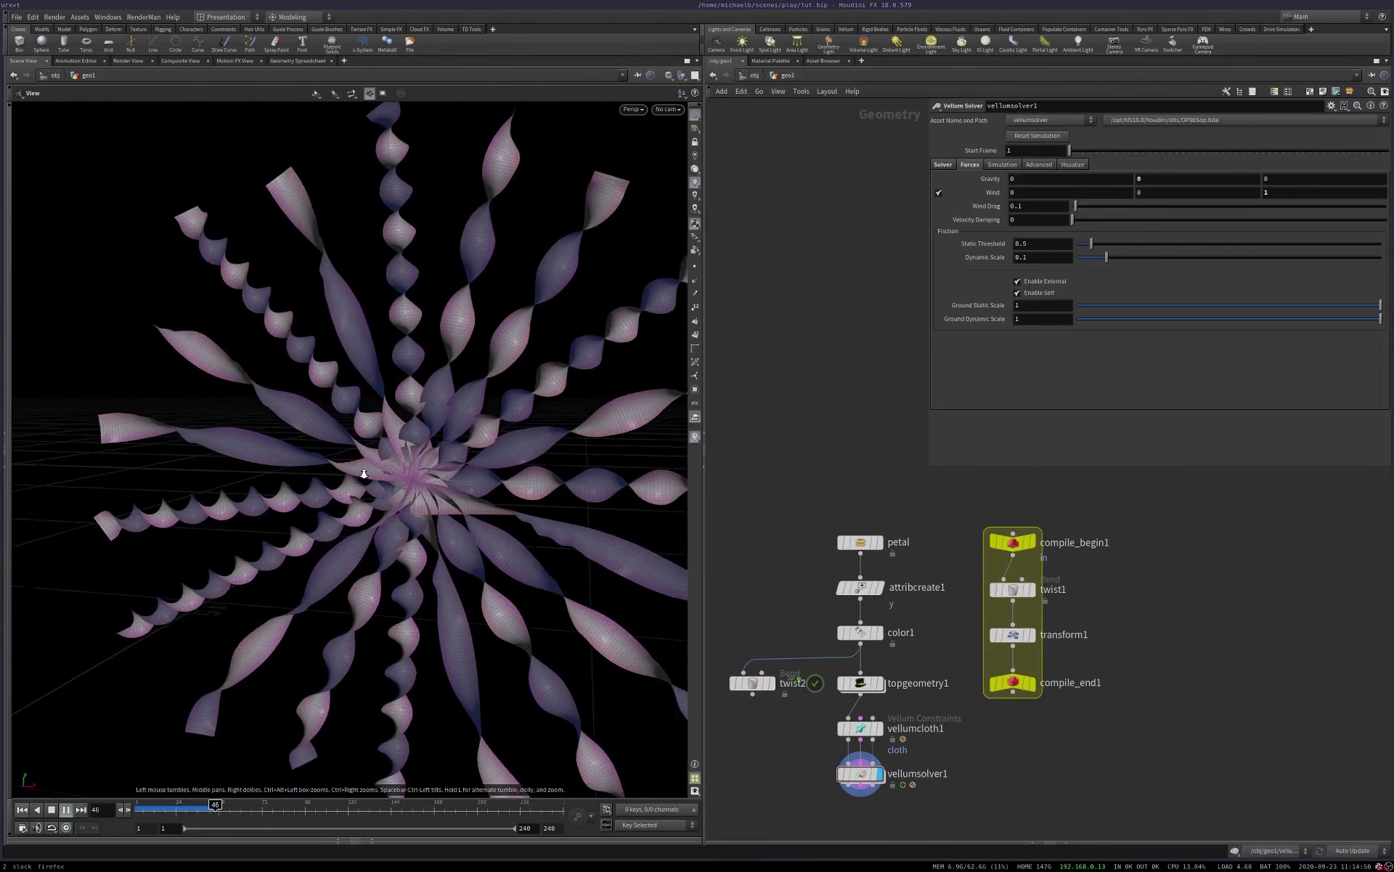
drag(364, 474, 300, 466)
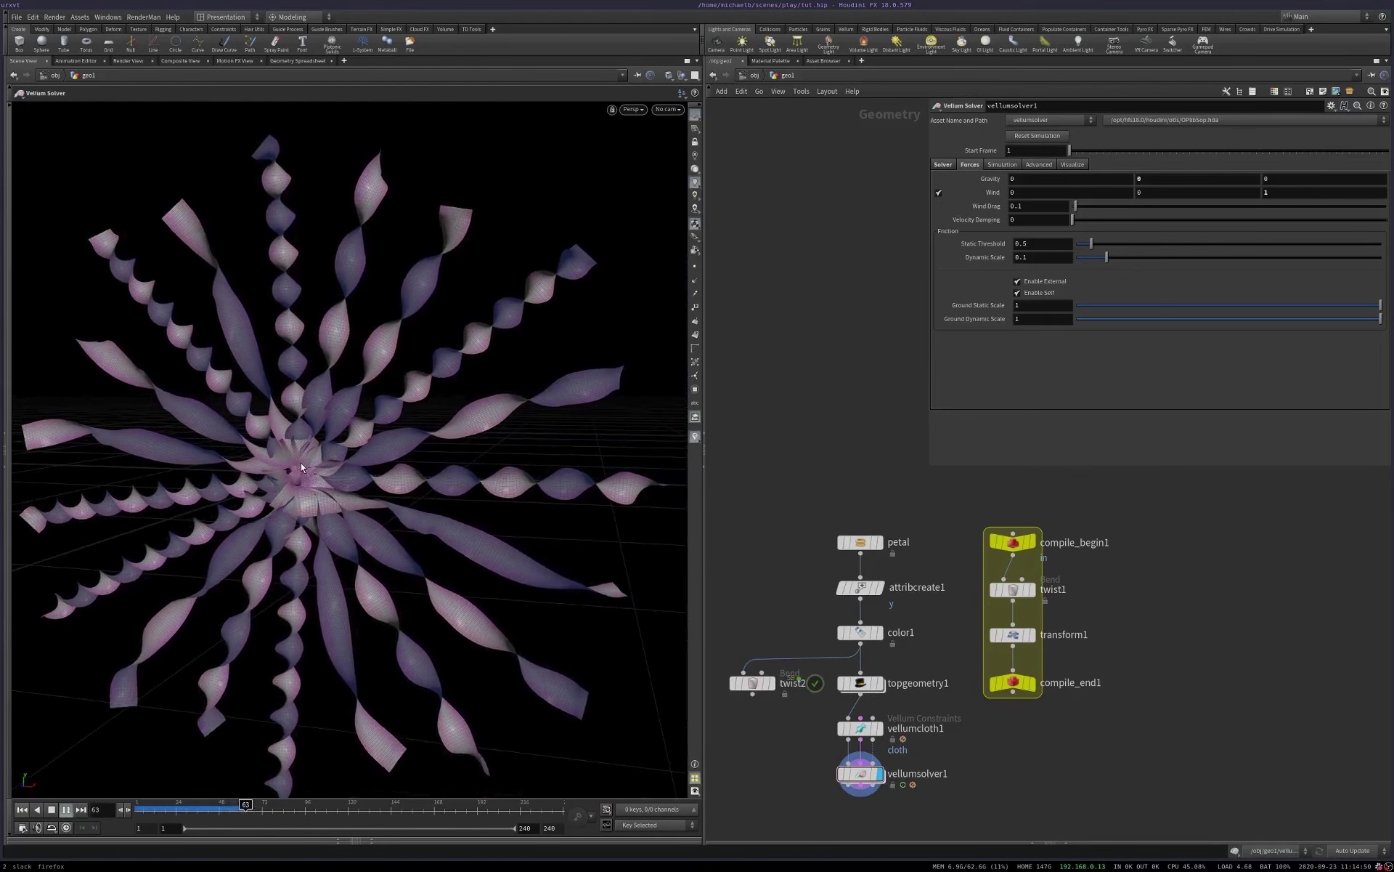